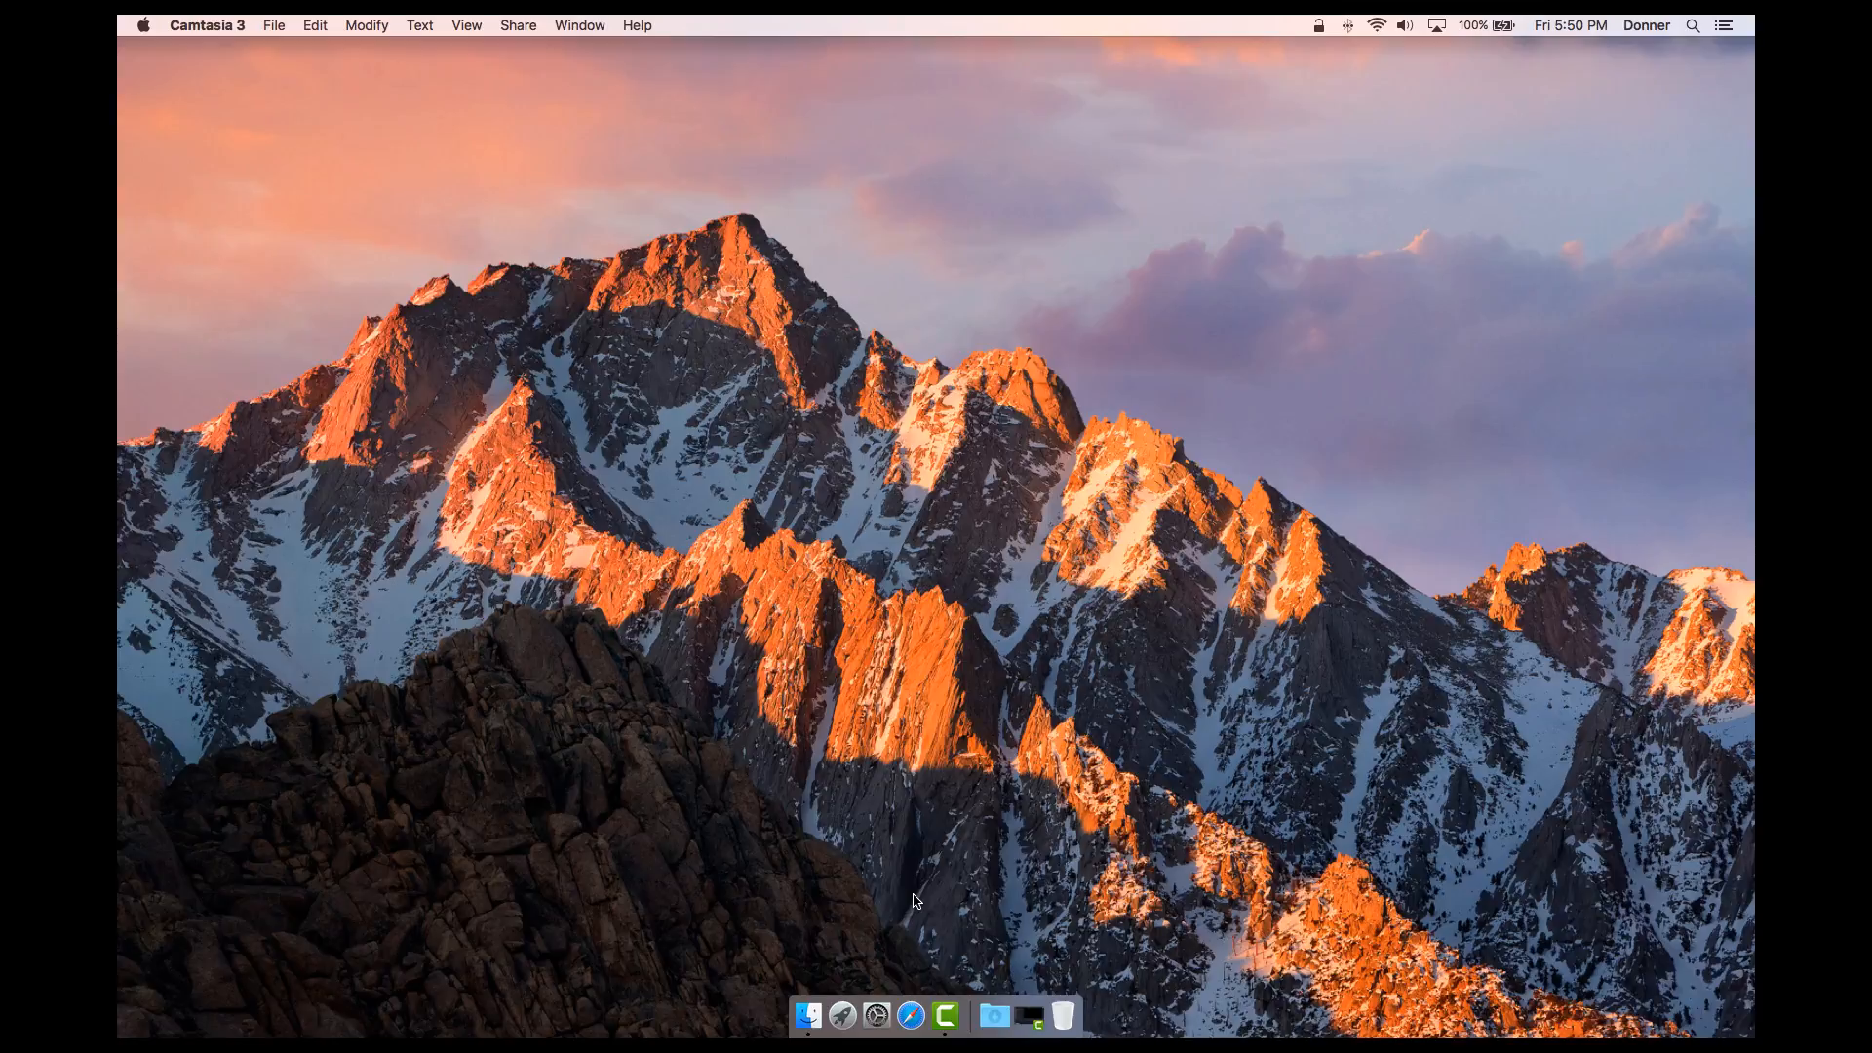
# Open Safari, go to java.com and start the free Java download for Mac OS X.
pyautogui.click(910, 1017)
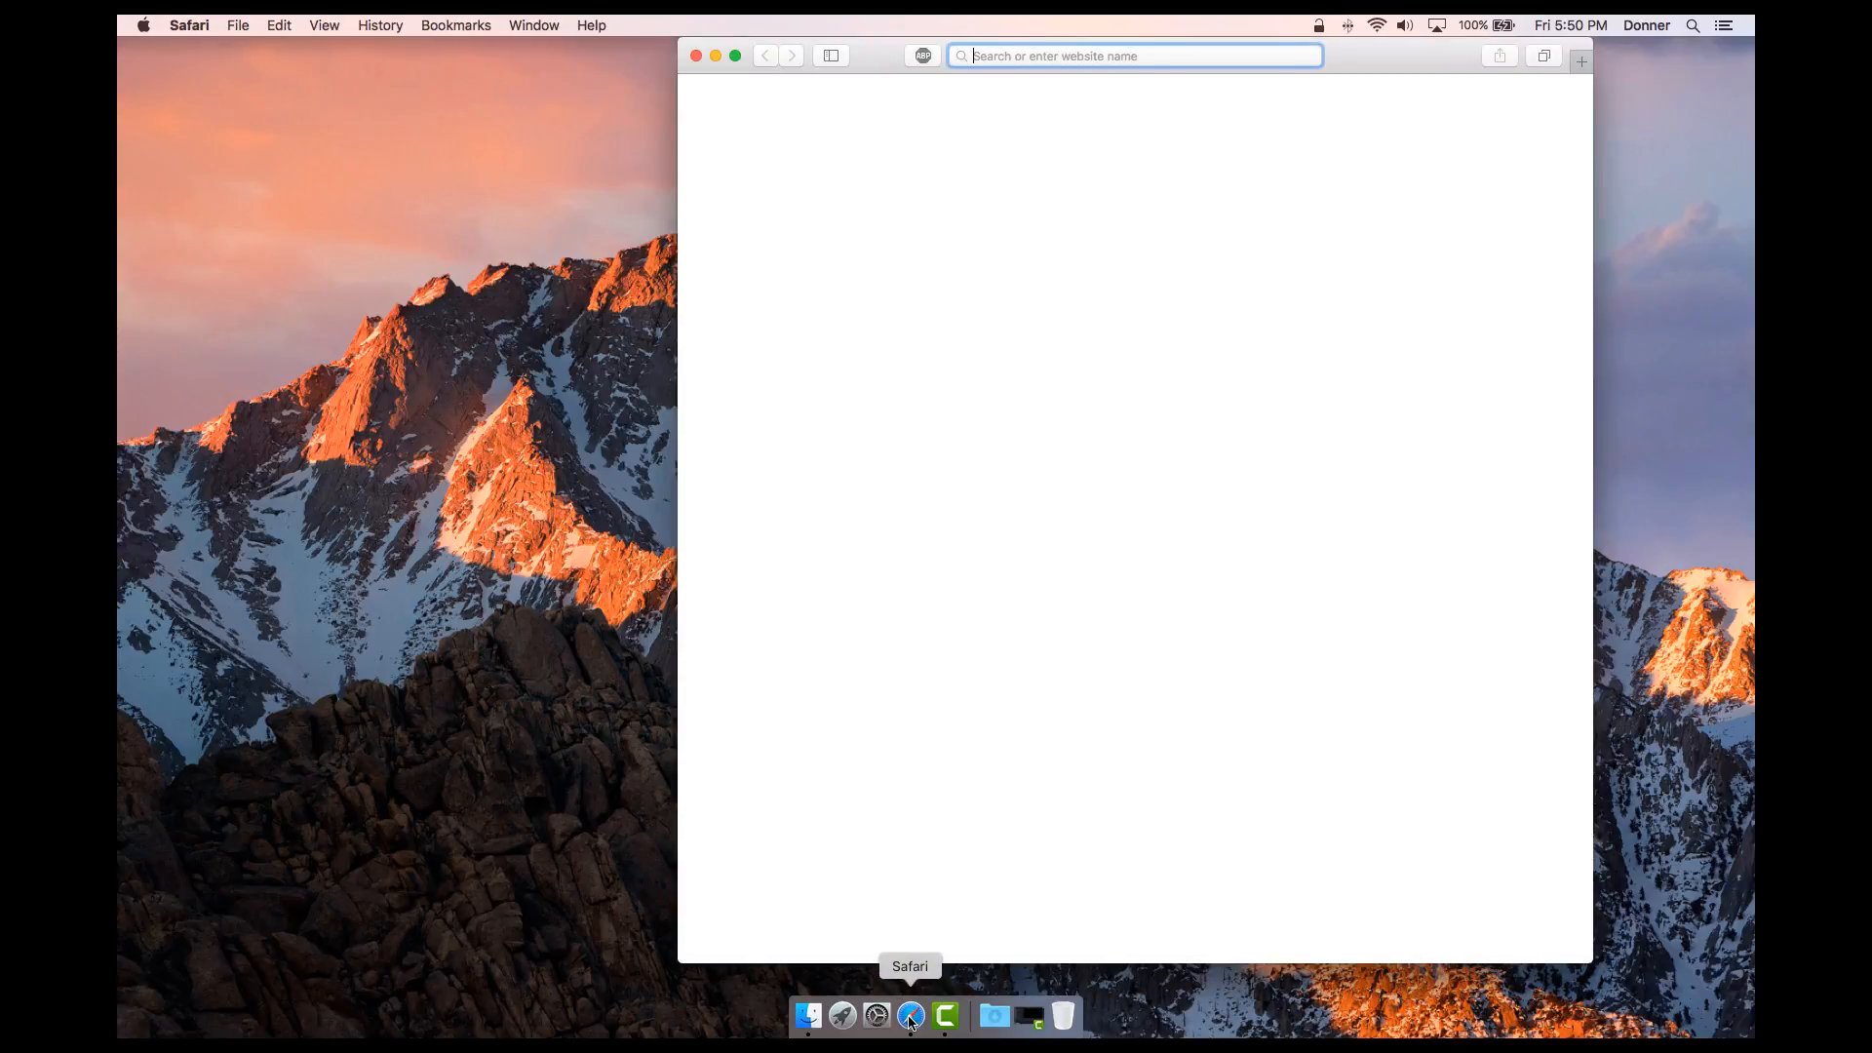
pyautogui.write('java.com')
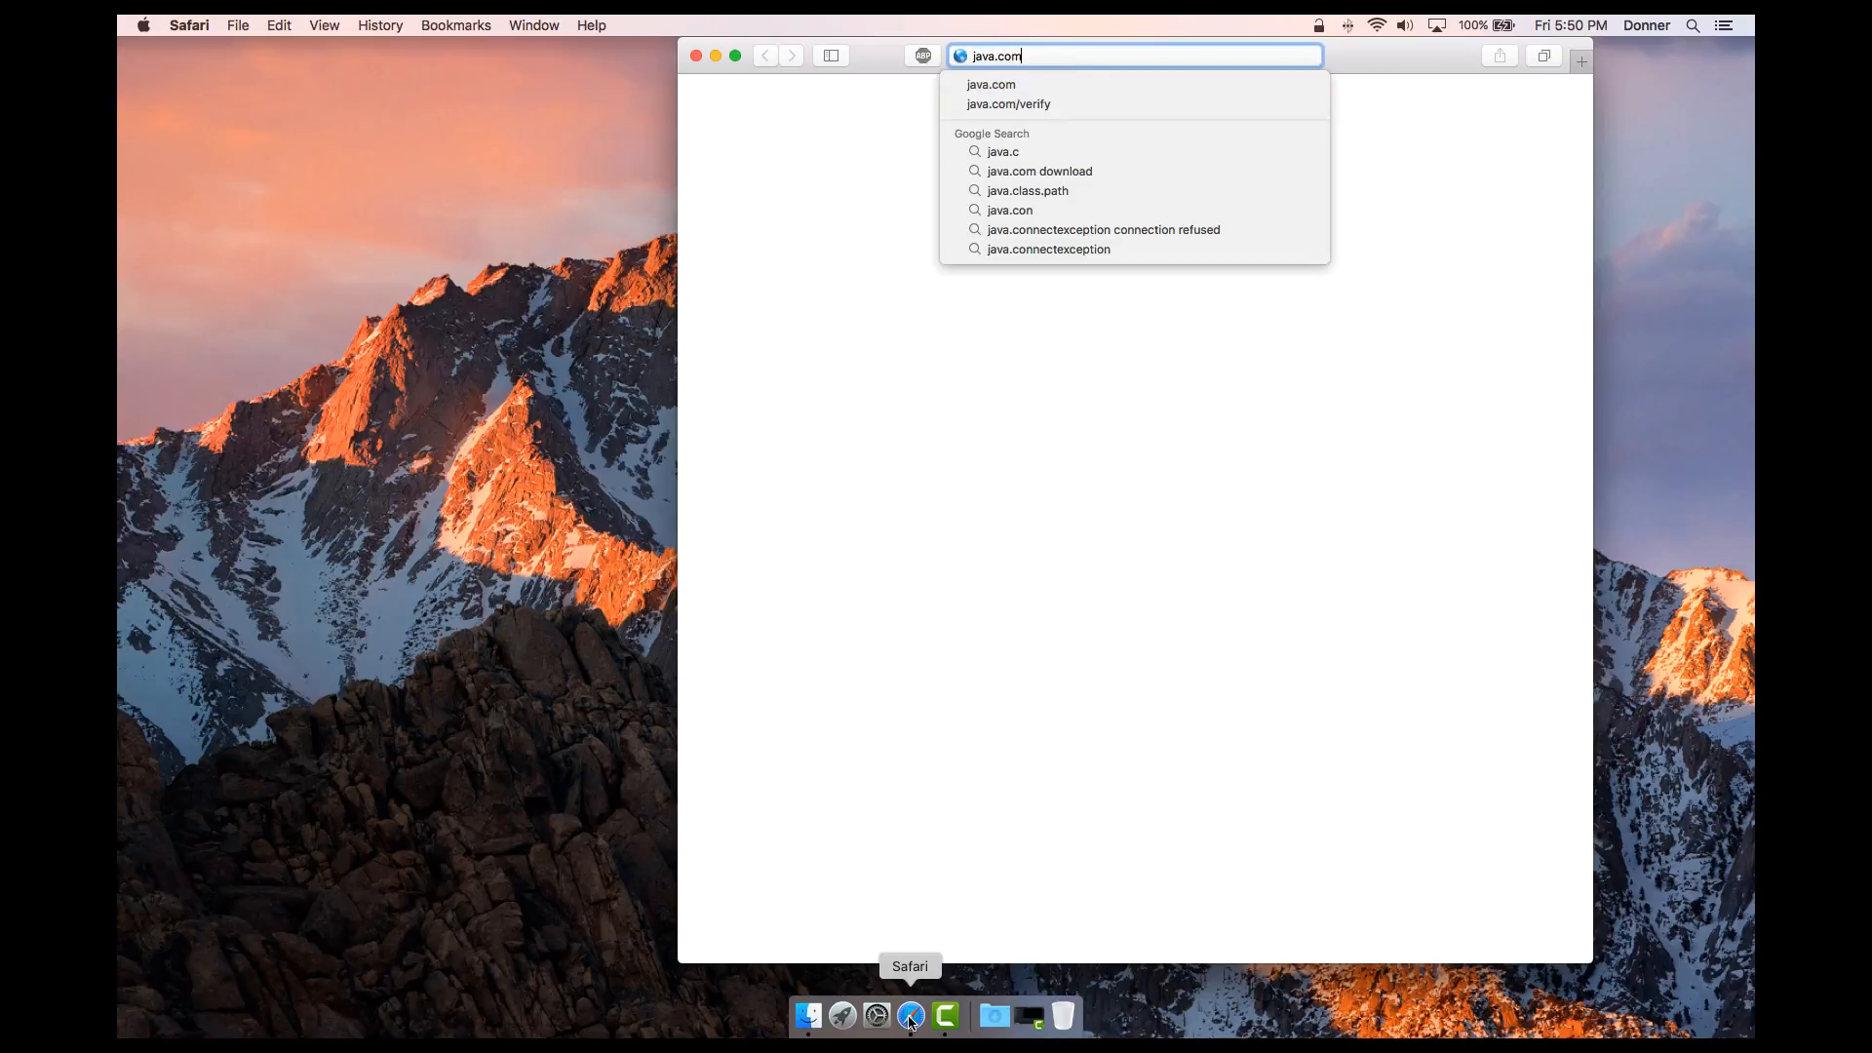
pyautogui.press('Return')
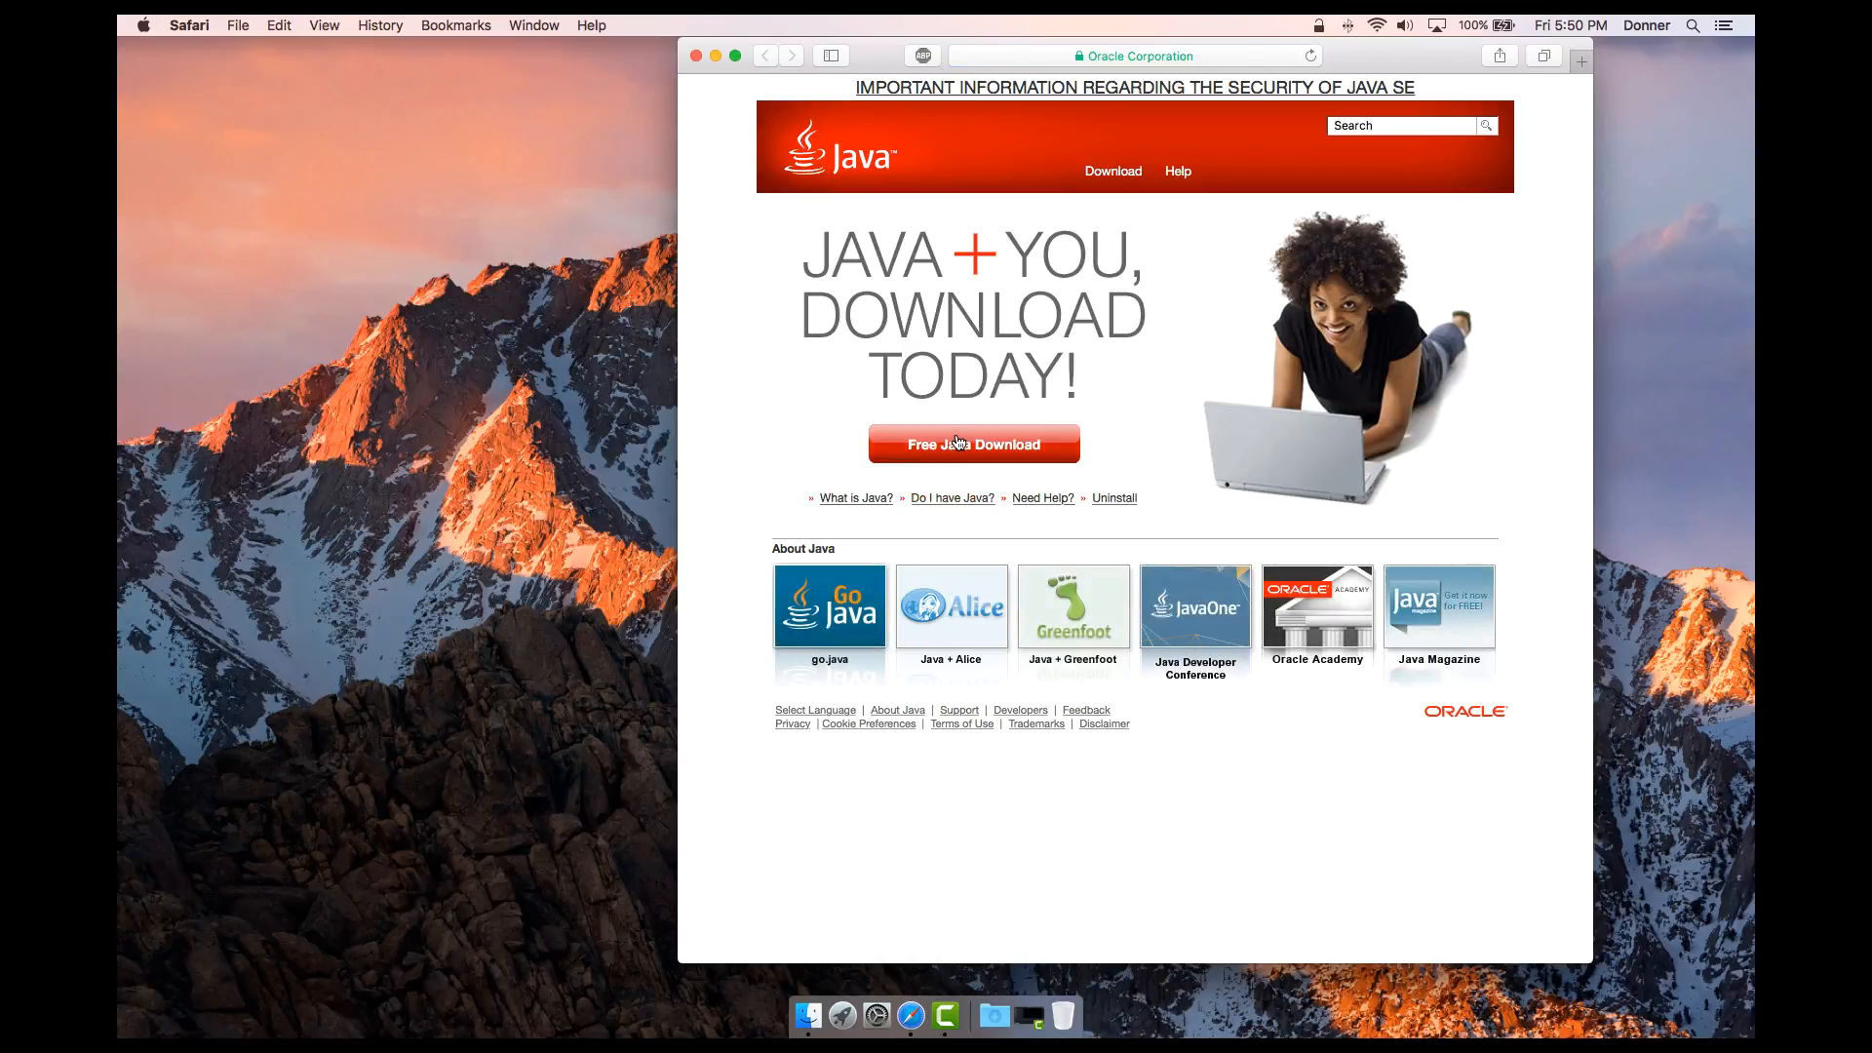
pyautogui.click(956, 439)
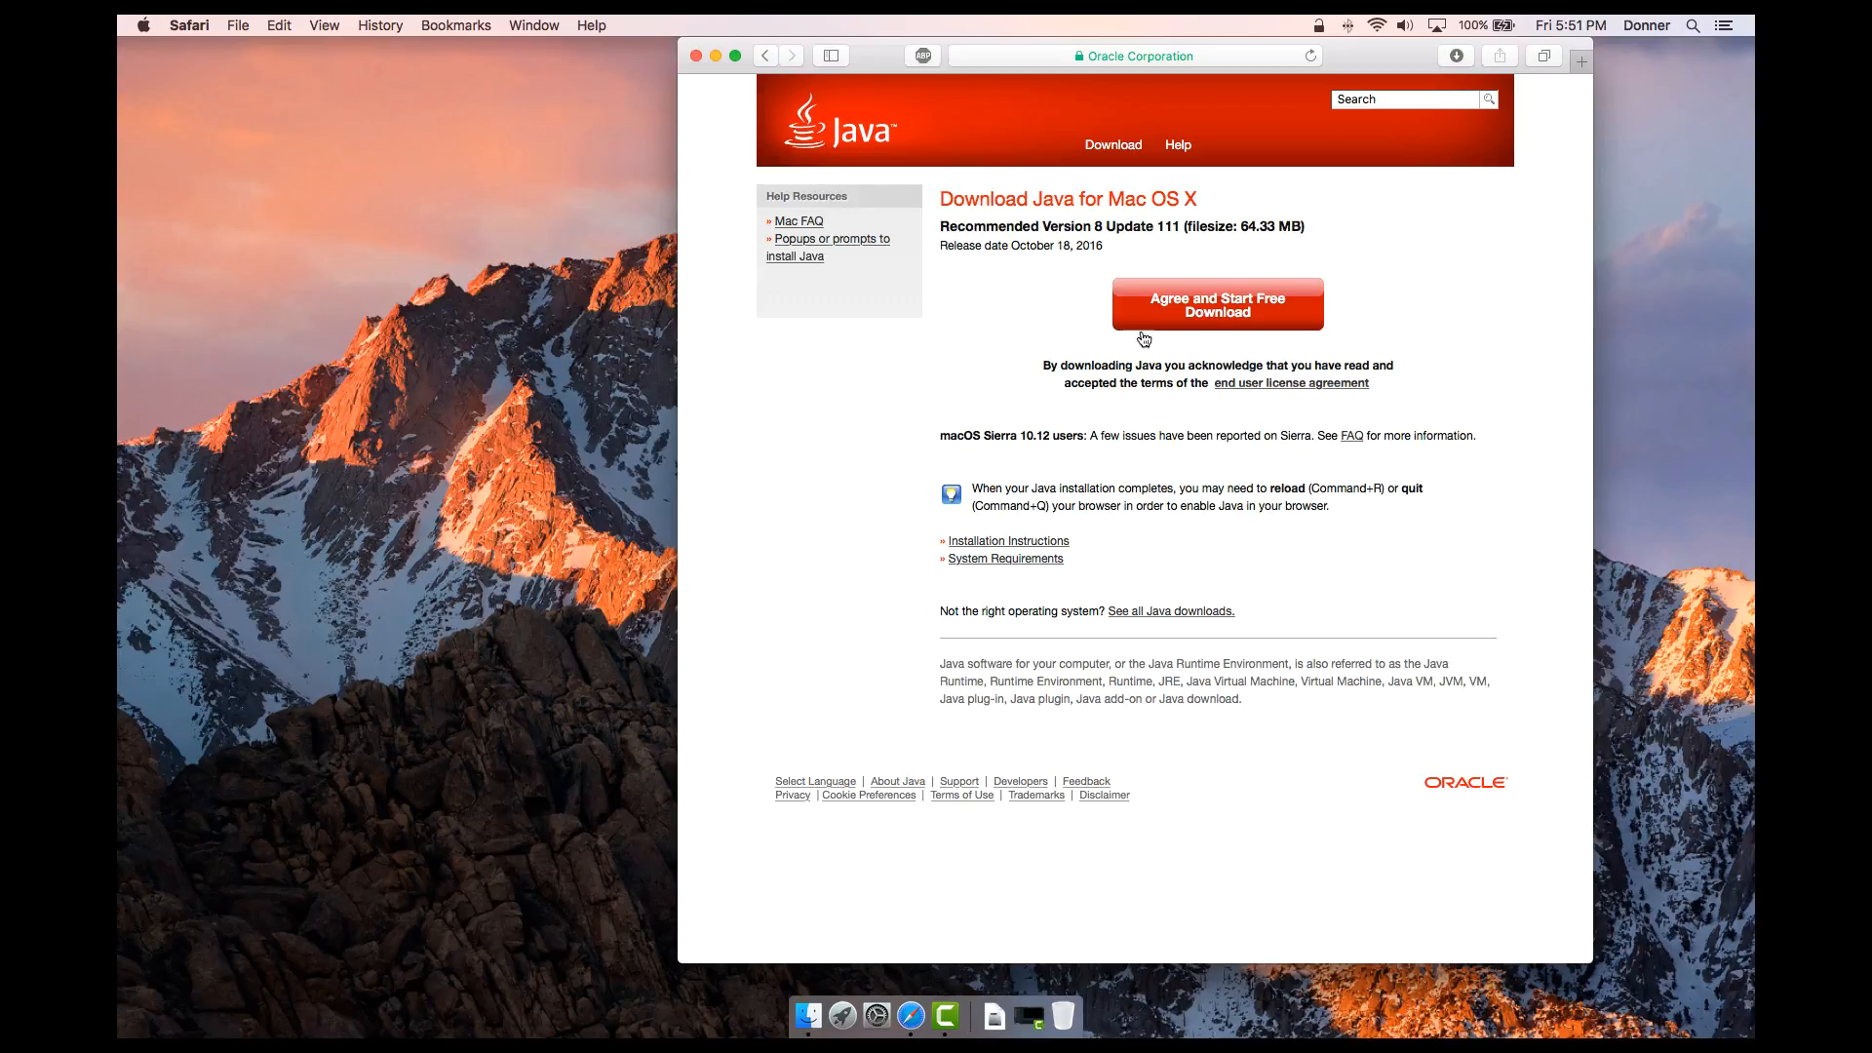
# Launch the Java 8 Update 111 installer from the downloaded jre-8u111-macosx-x64.dmg and authorize its helper tool with the account password.
pyautogui.click(995, 1016)
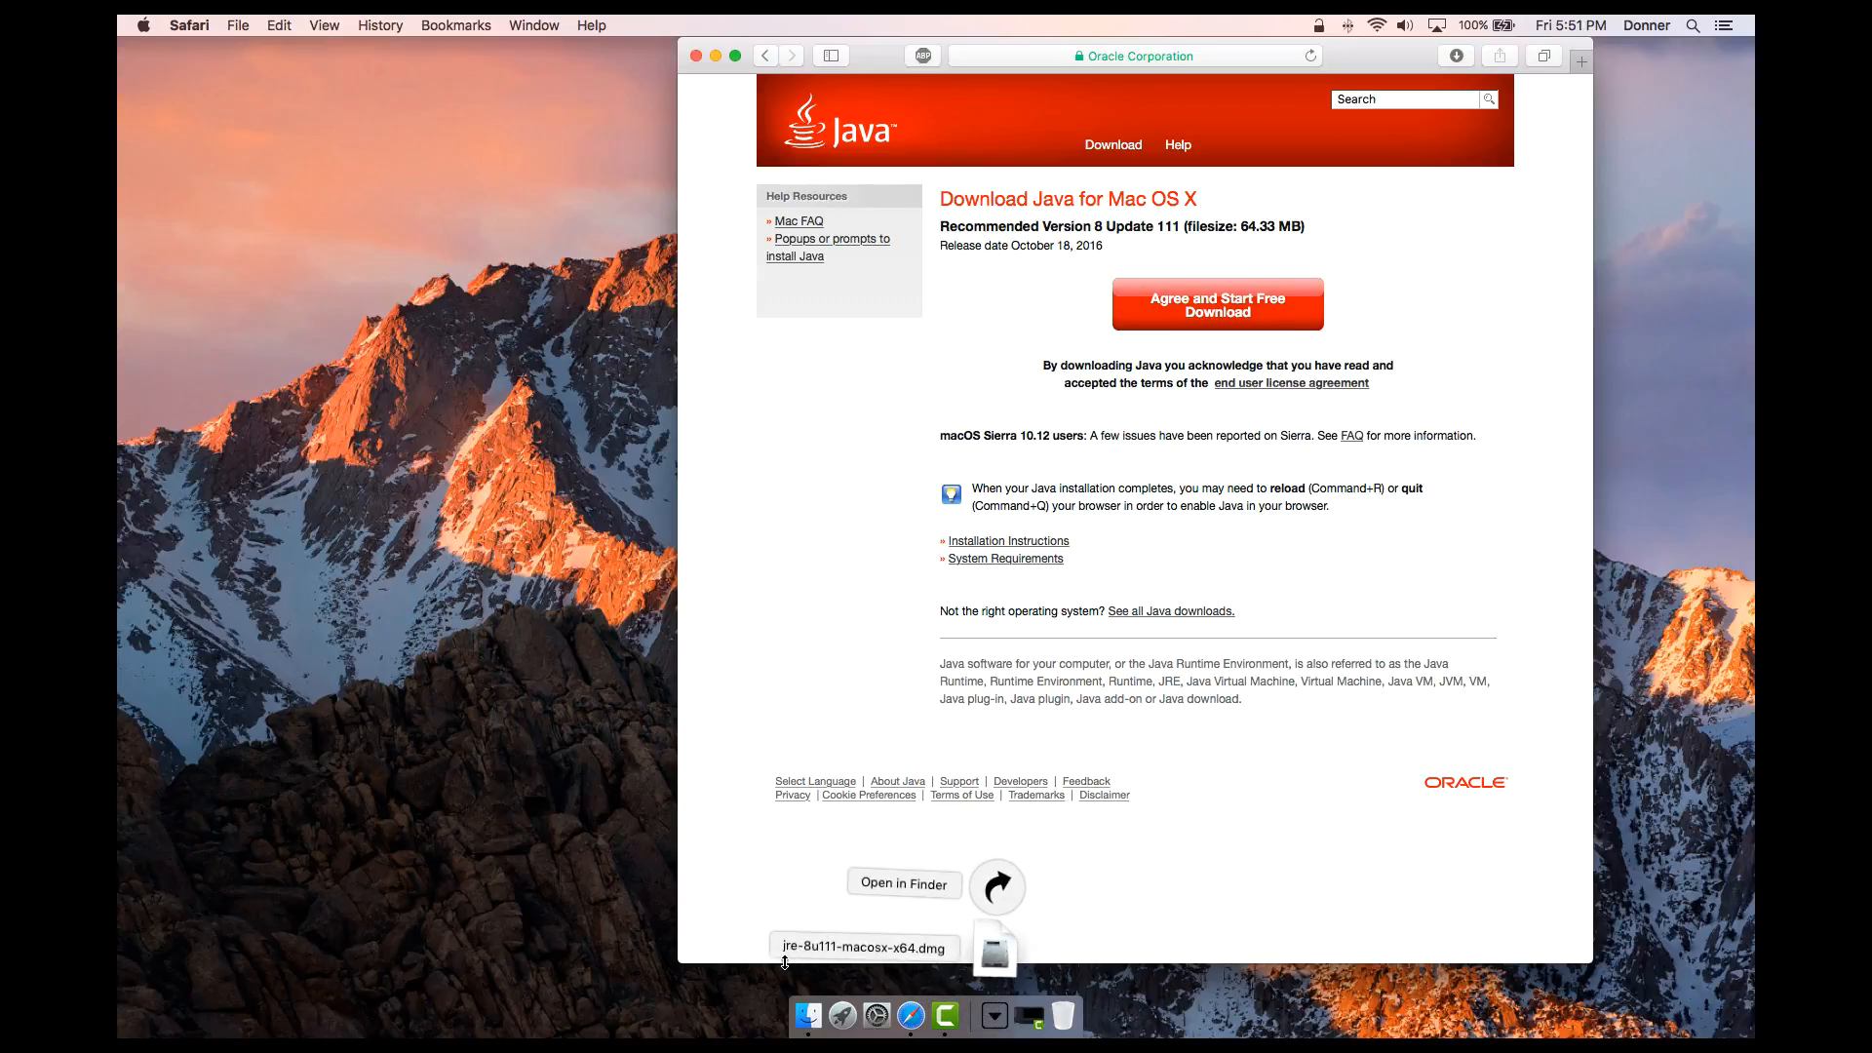
pyautogui.click(985, 965)
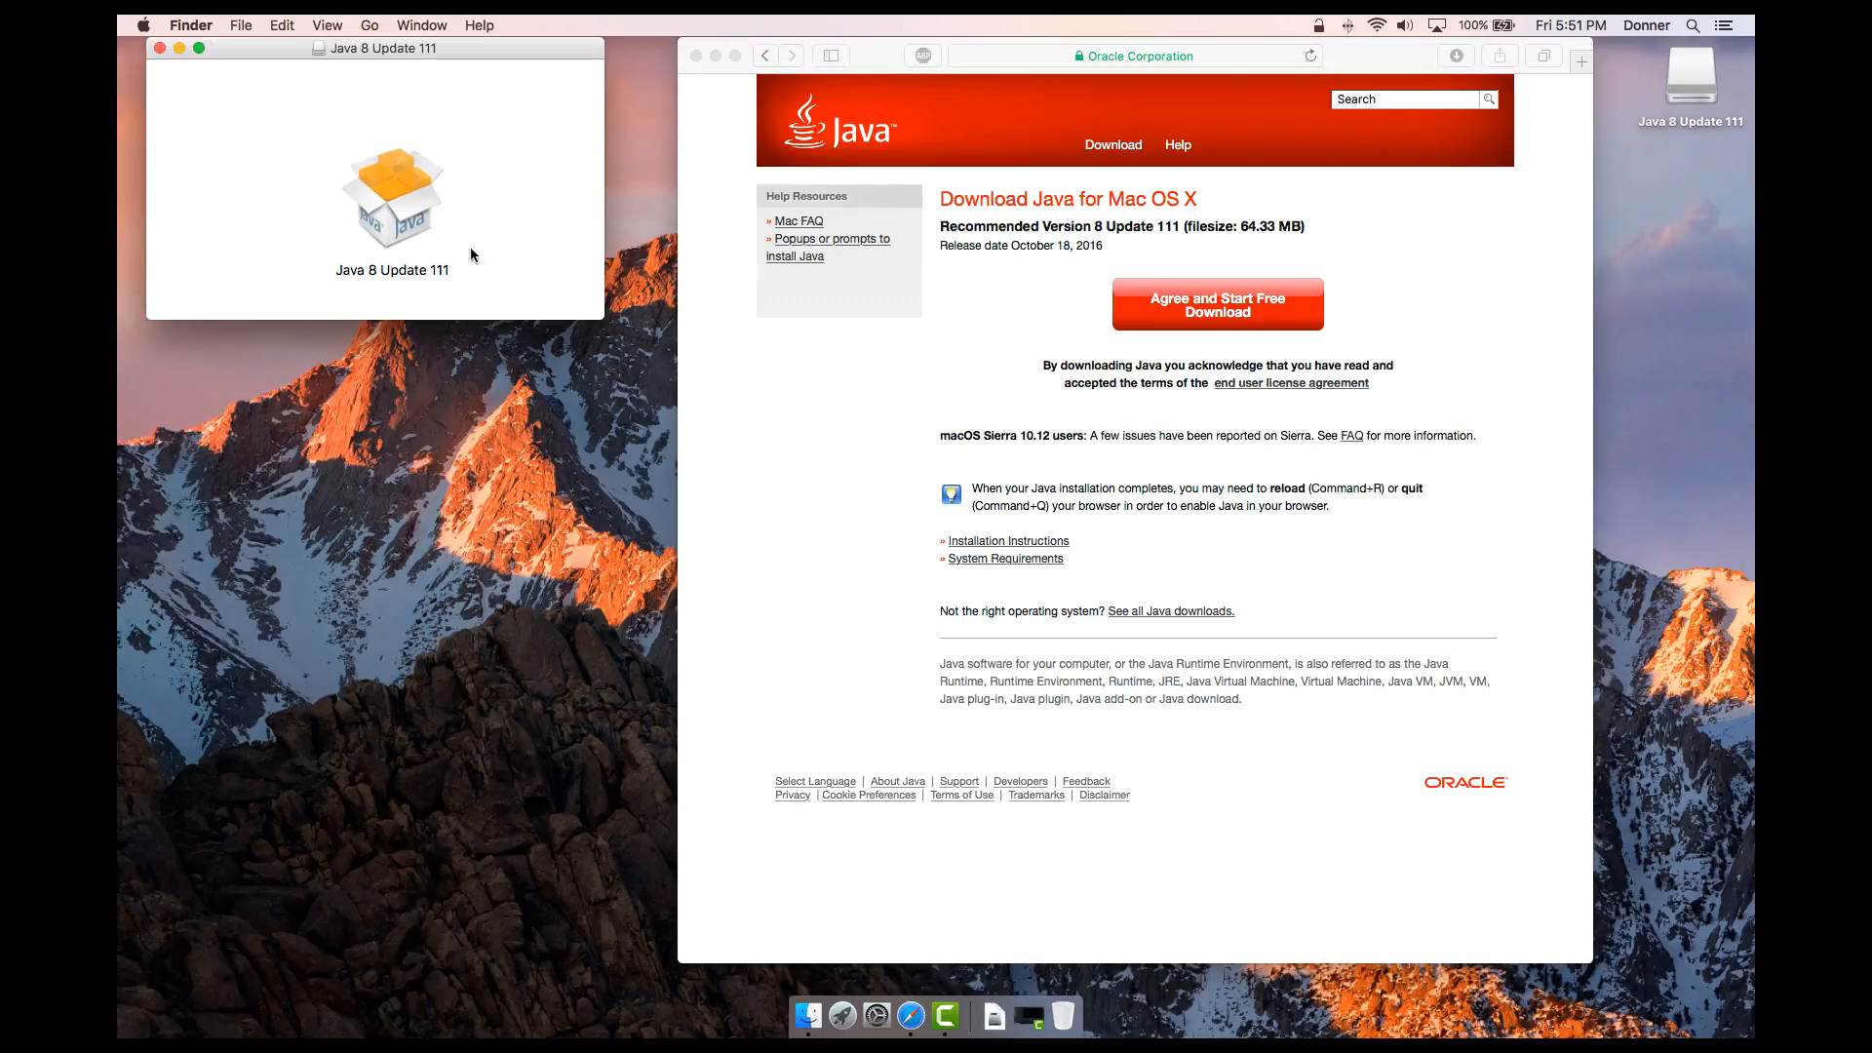
pyautogui.doubleClick(421, 229)
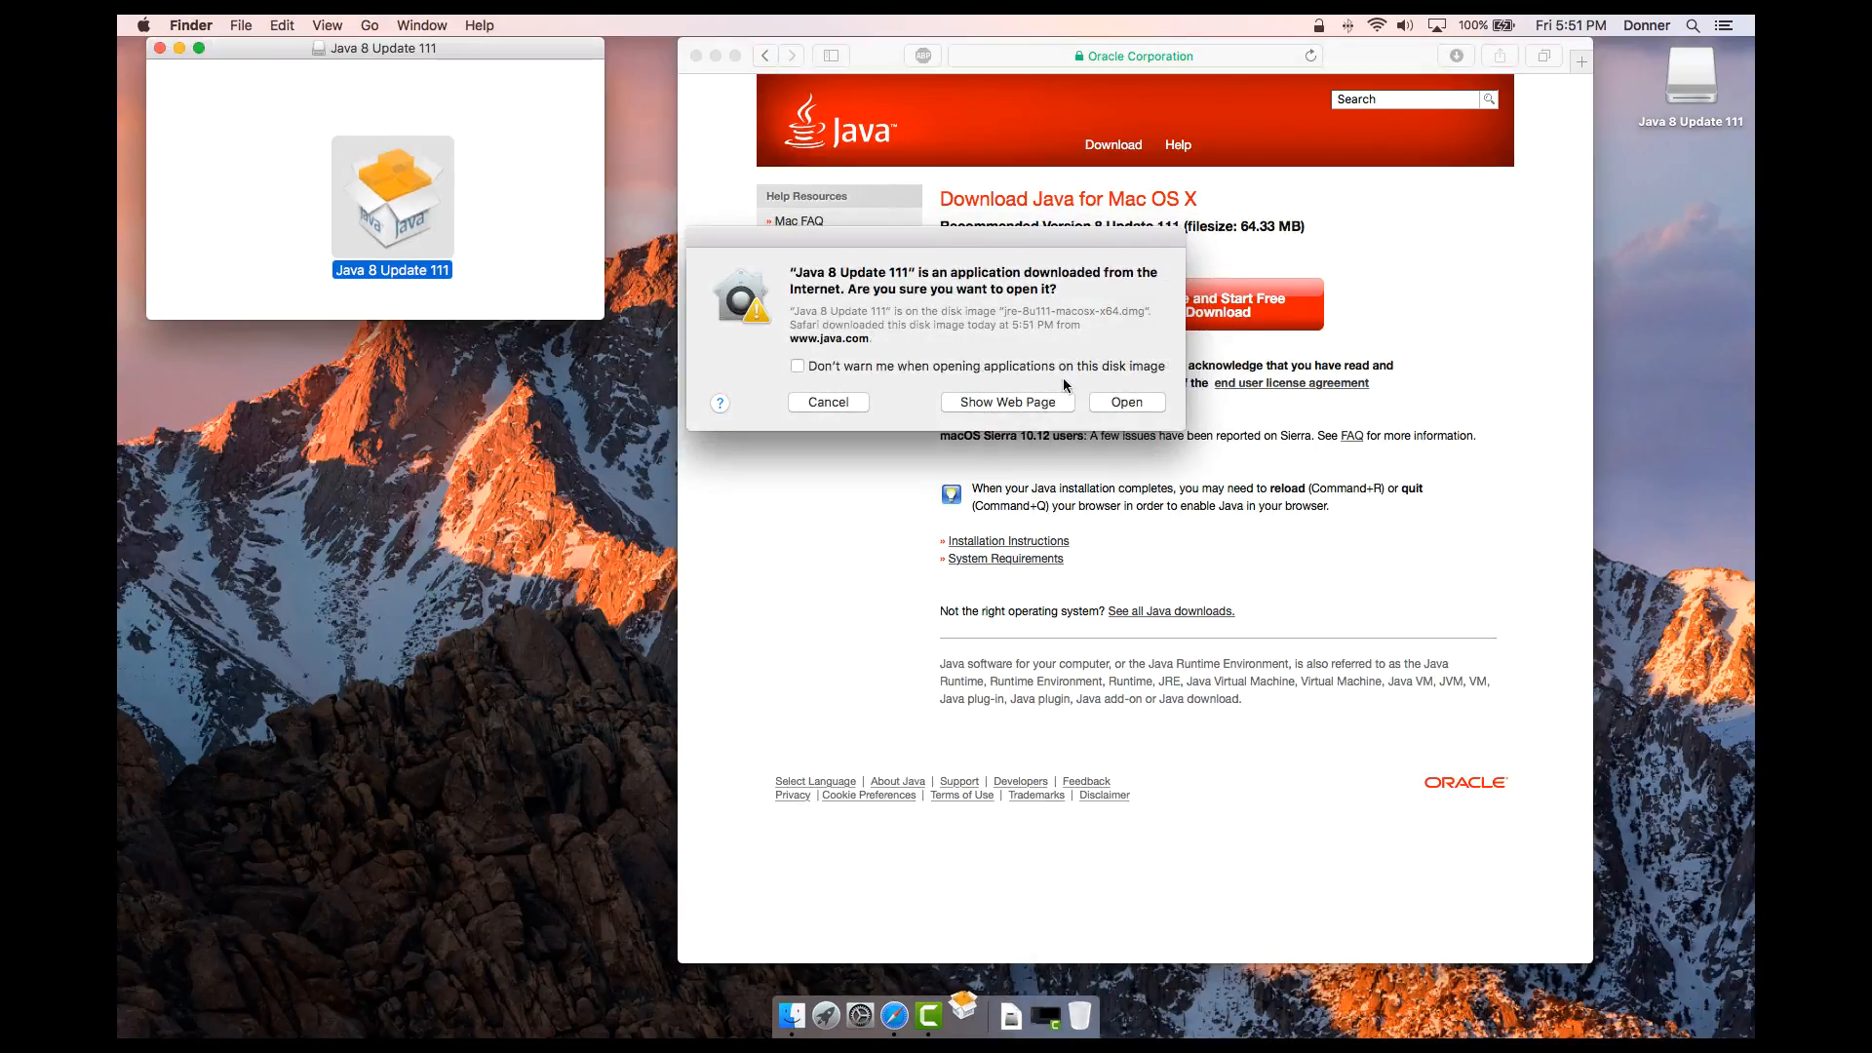
pyautogui.click(1132, 400)
pyautogui.write('********')
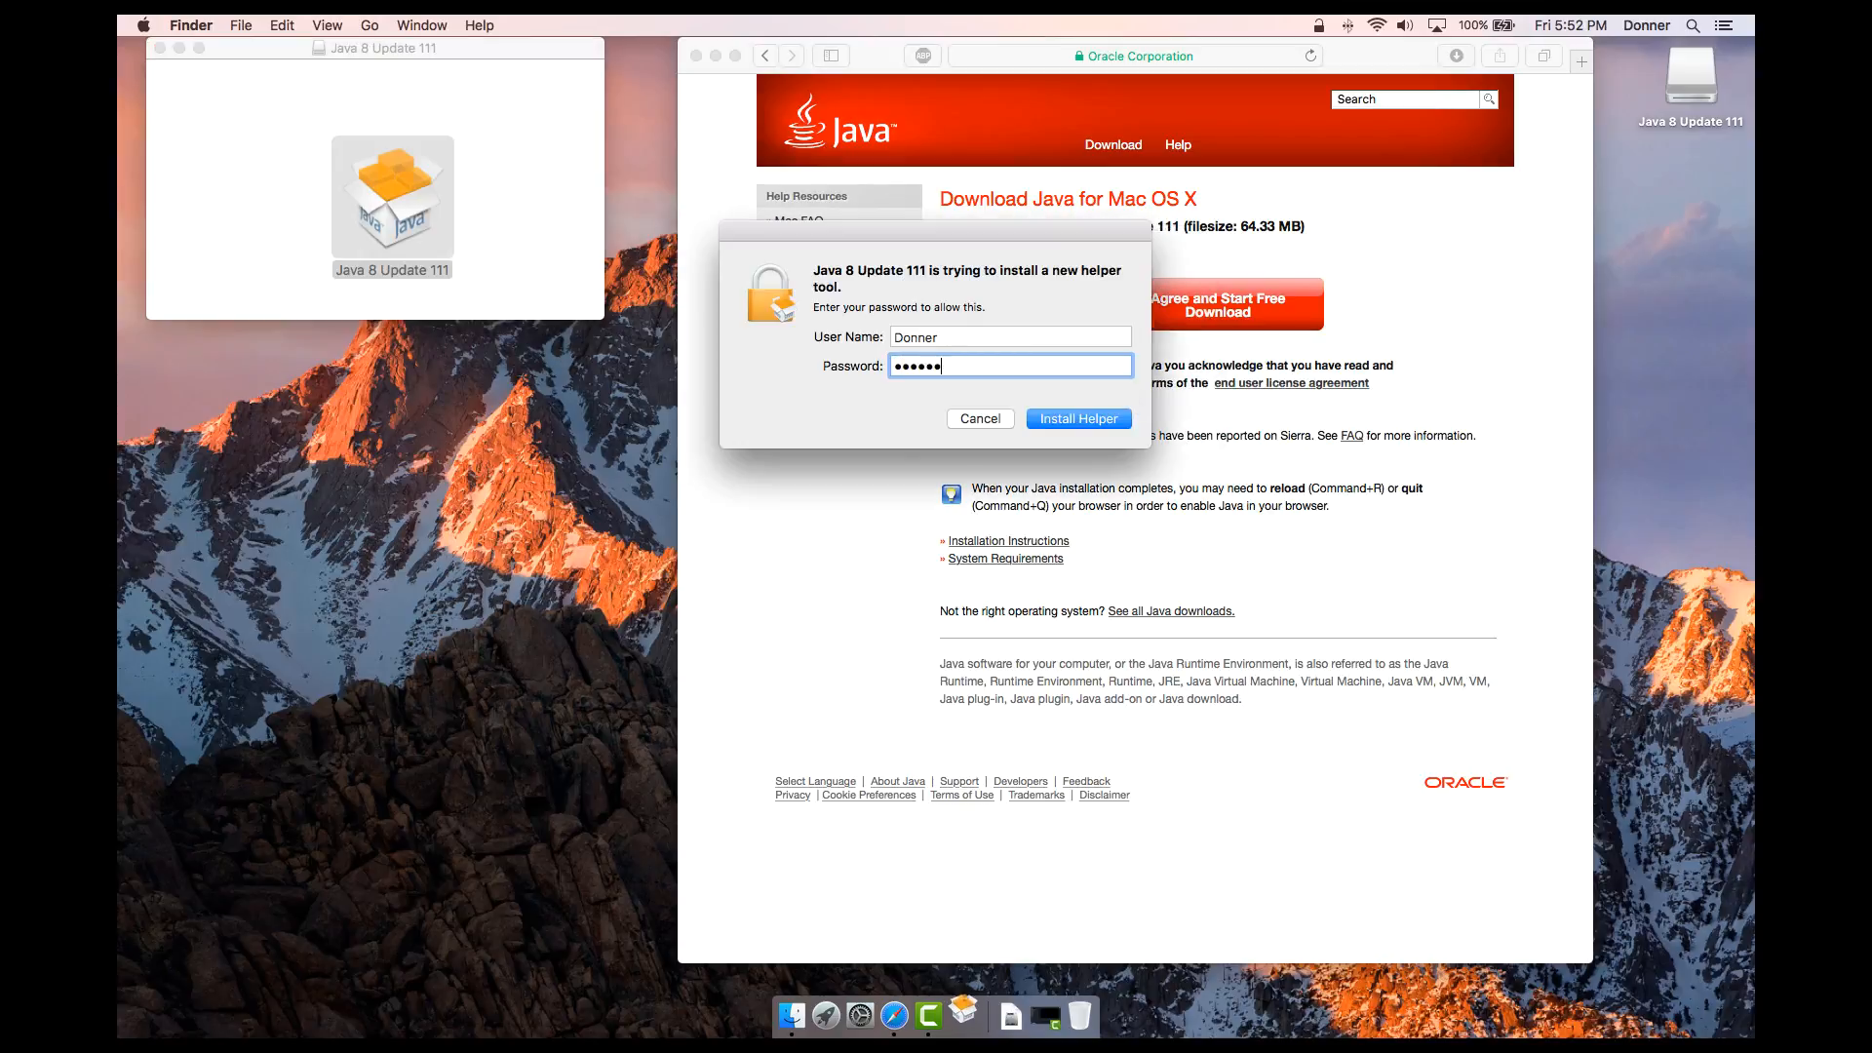
pyautogui.press('Return')
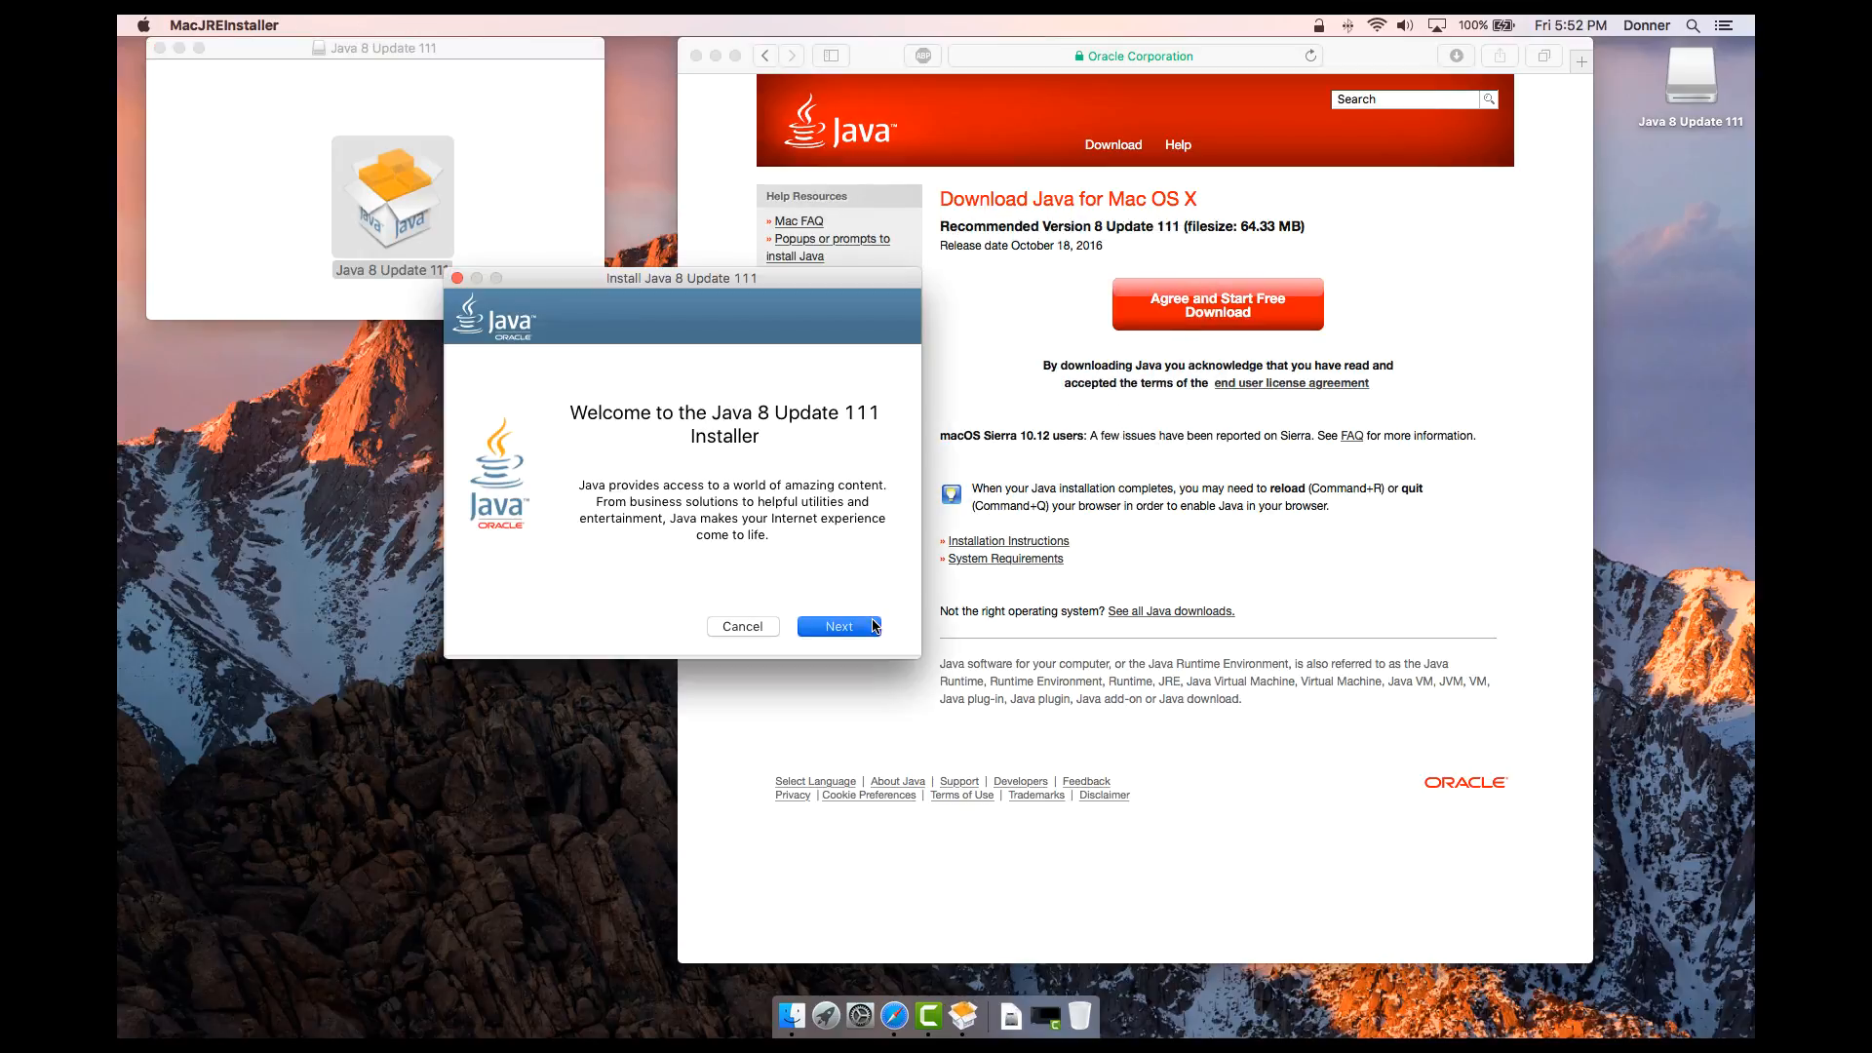
# Install Java 8 Update 111, opting out of setting Yahoo as Safari's homepage and new tab page.
pyautogui.click(875, 626)
pyautogui.click(469, 468)
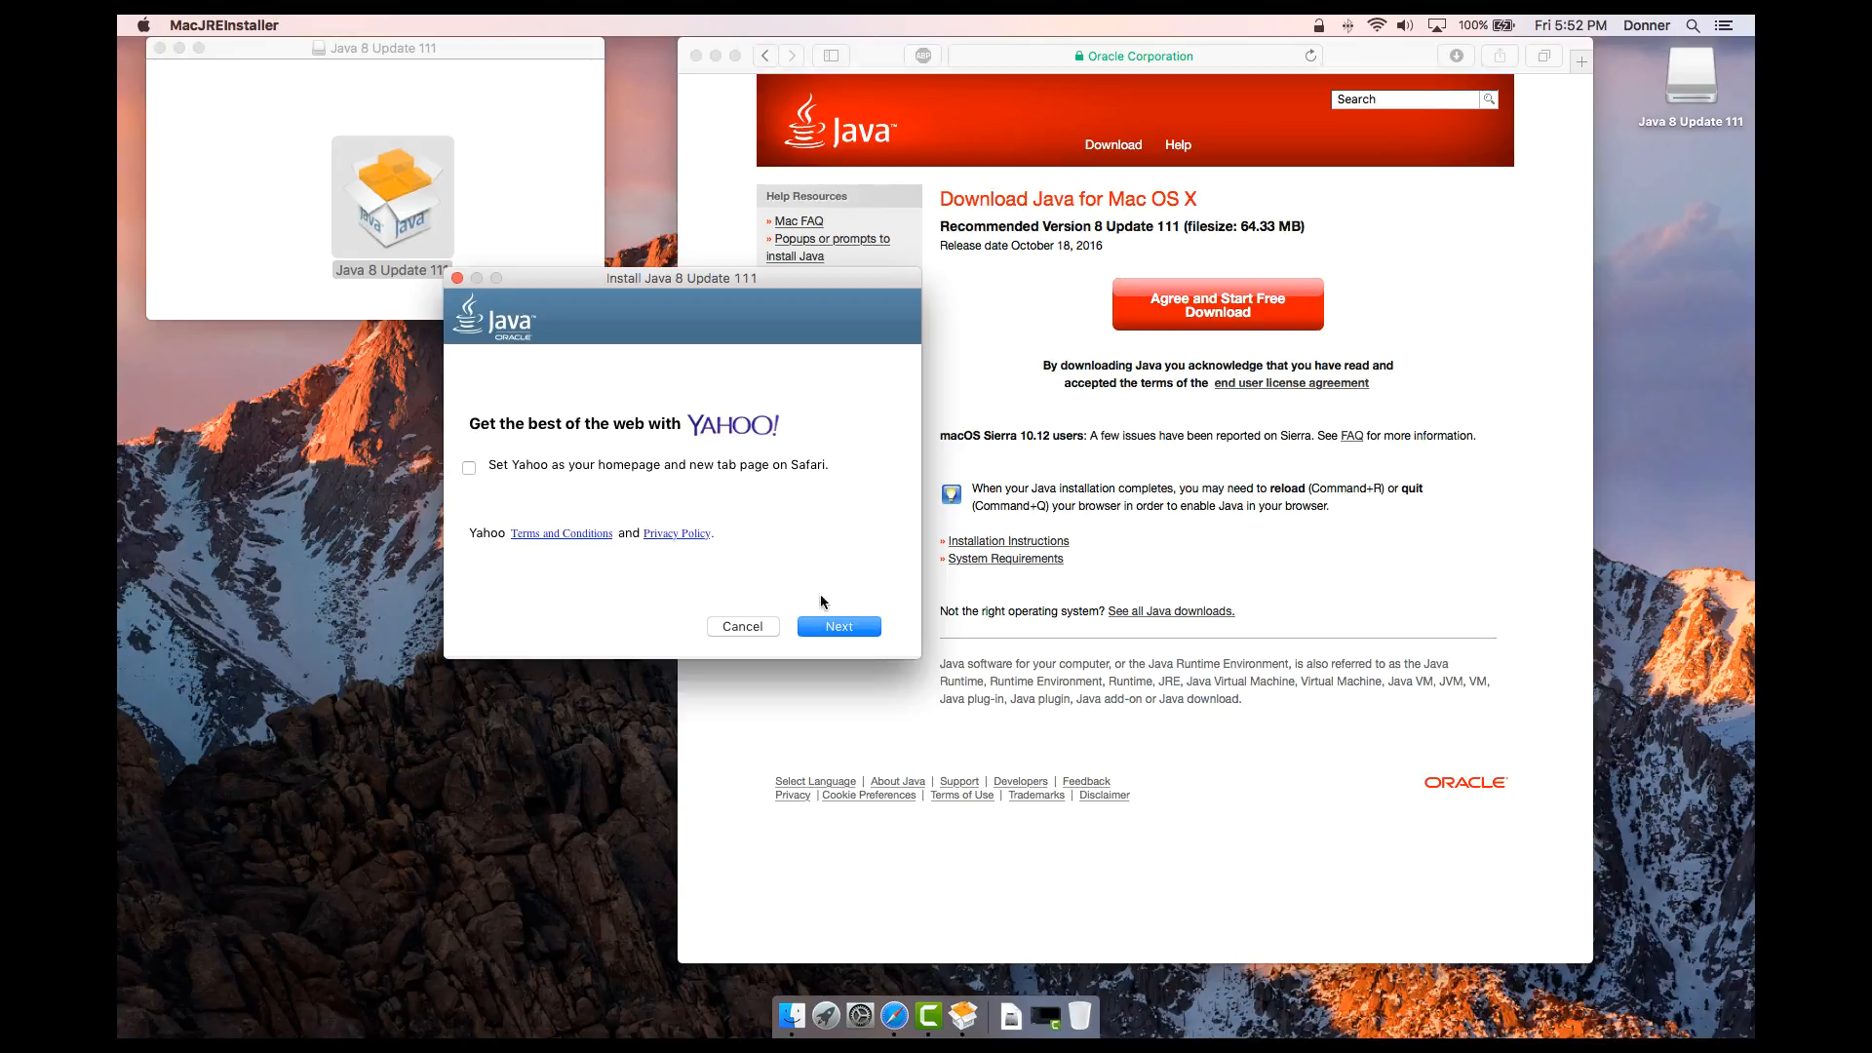
pyautogui.click(866, 625)
pyautogui.click(867, 626)
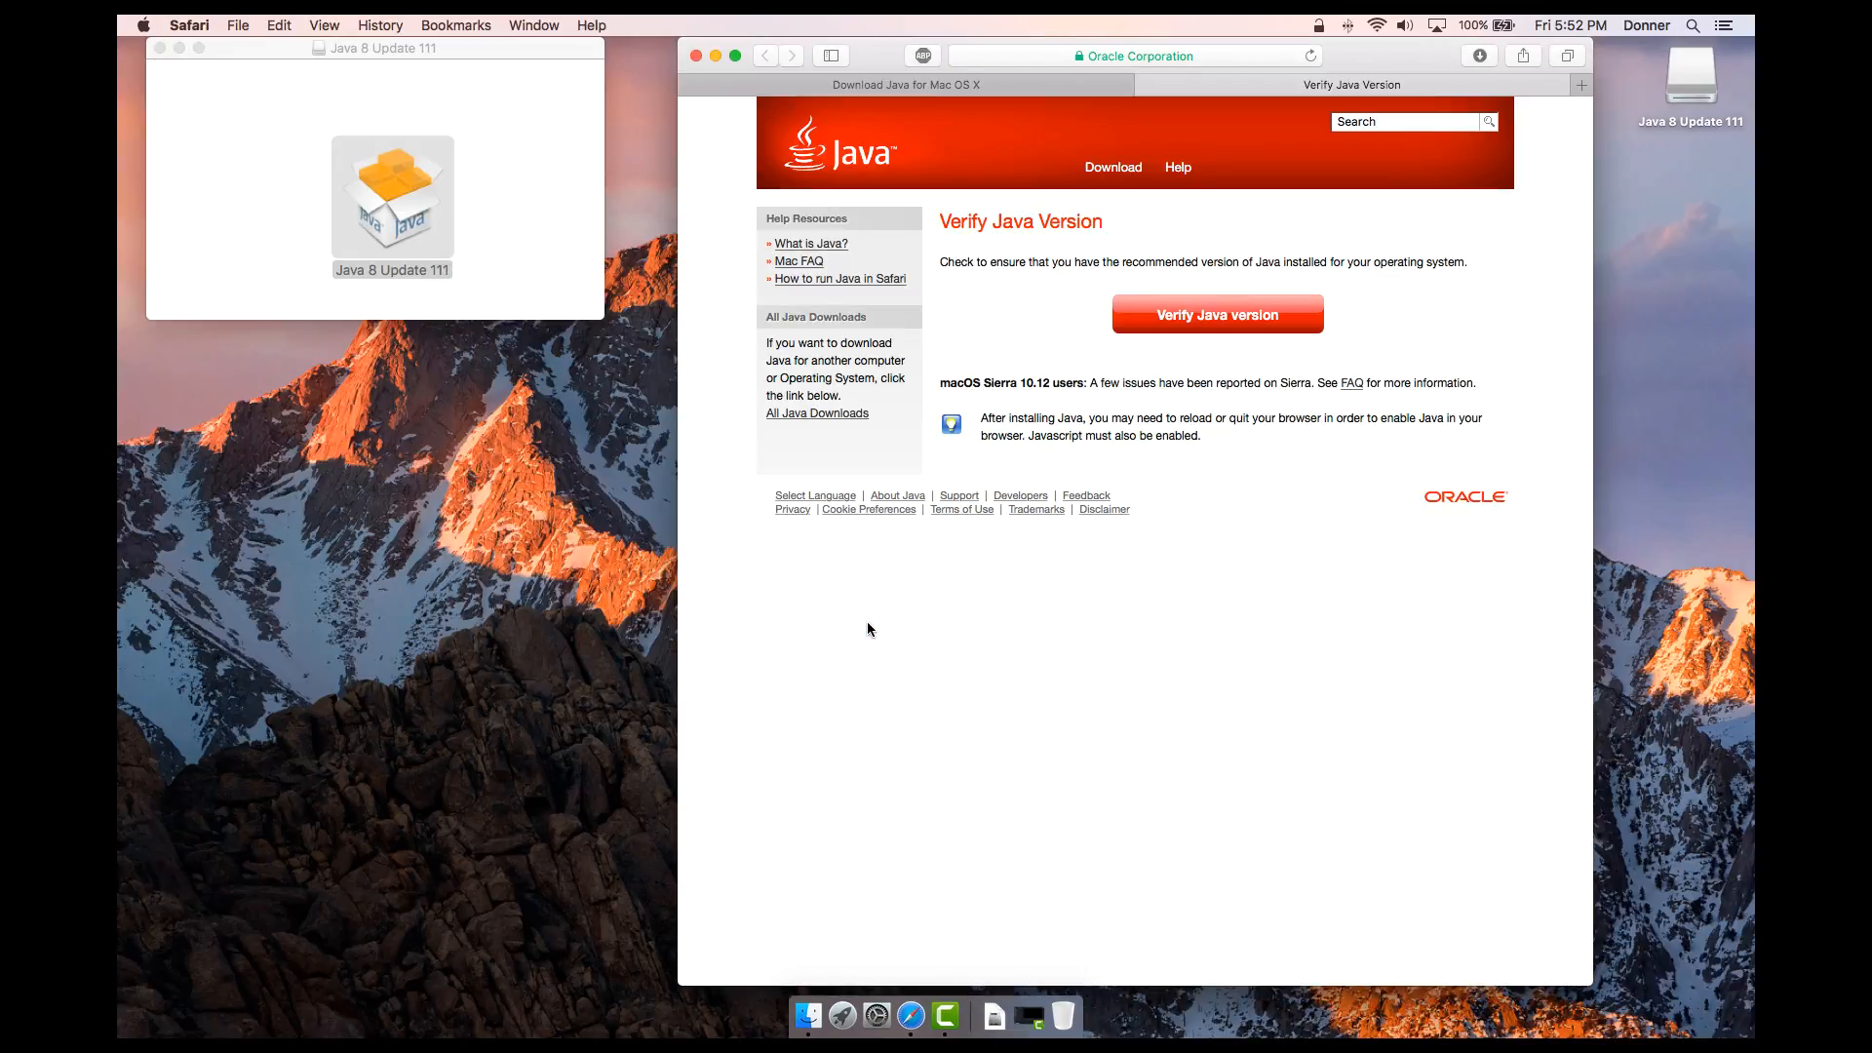
# Try to verify the installed Java version on java.com, declining to use the Java plug-in on the site.
pyautogui.click(1148, 330)
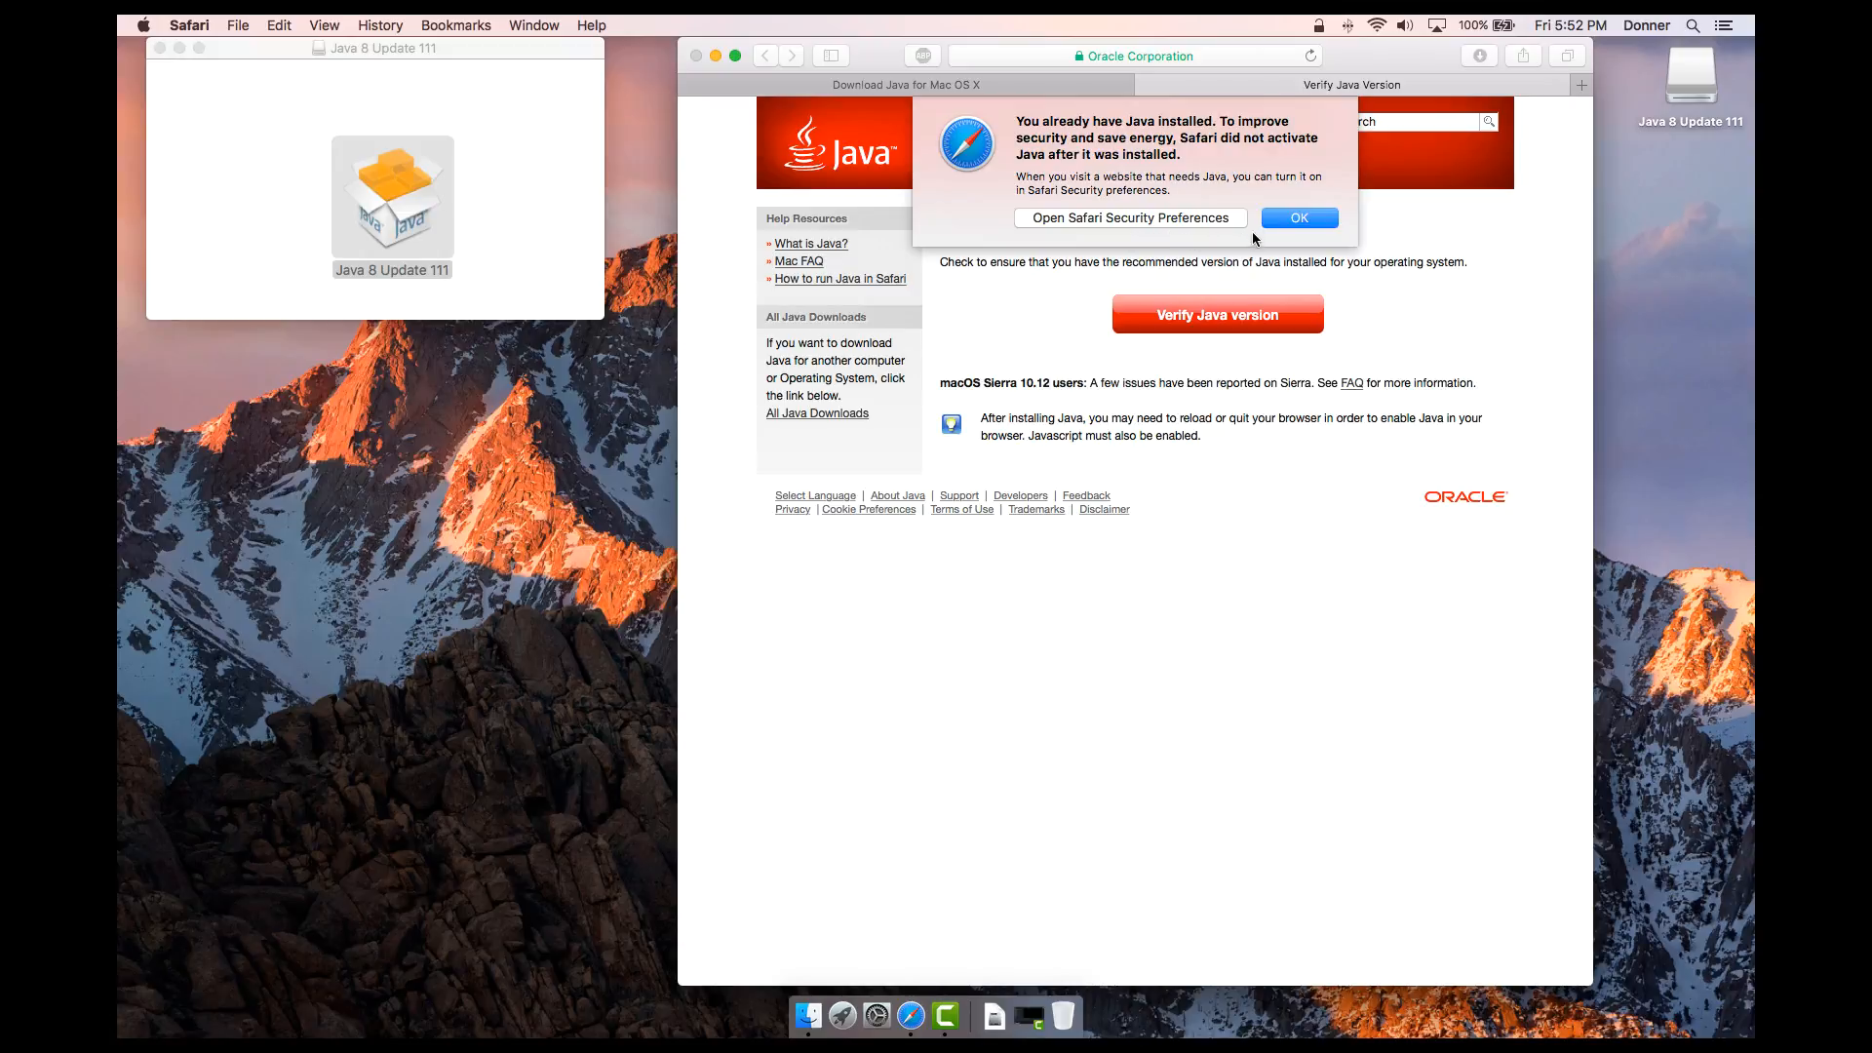
pyautogui.click(1288, 218)
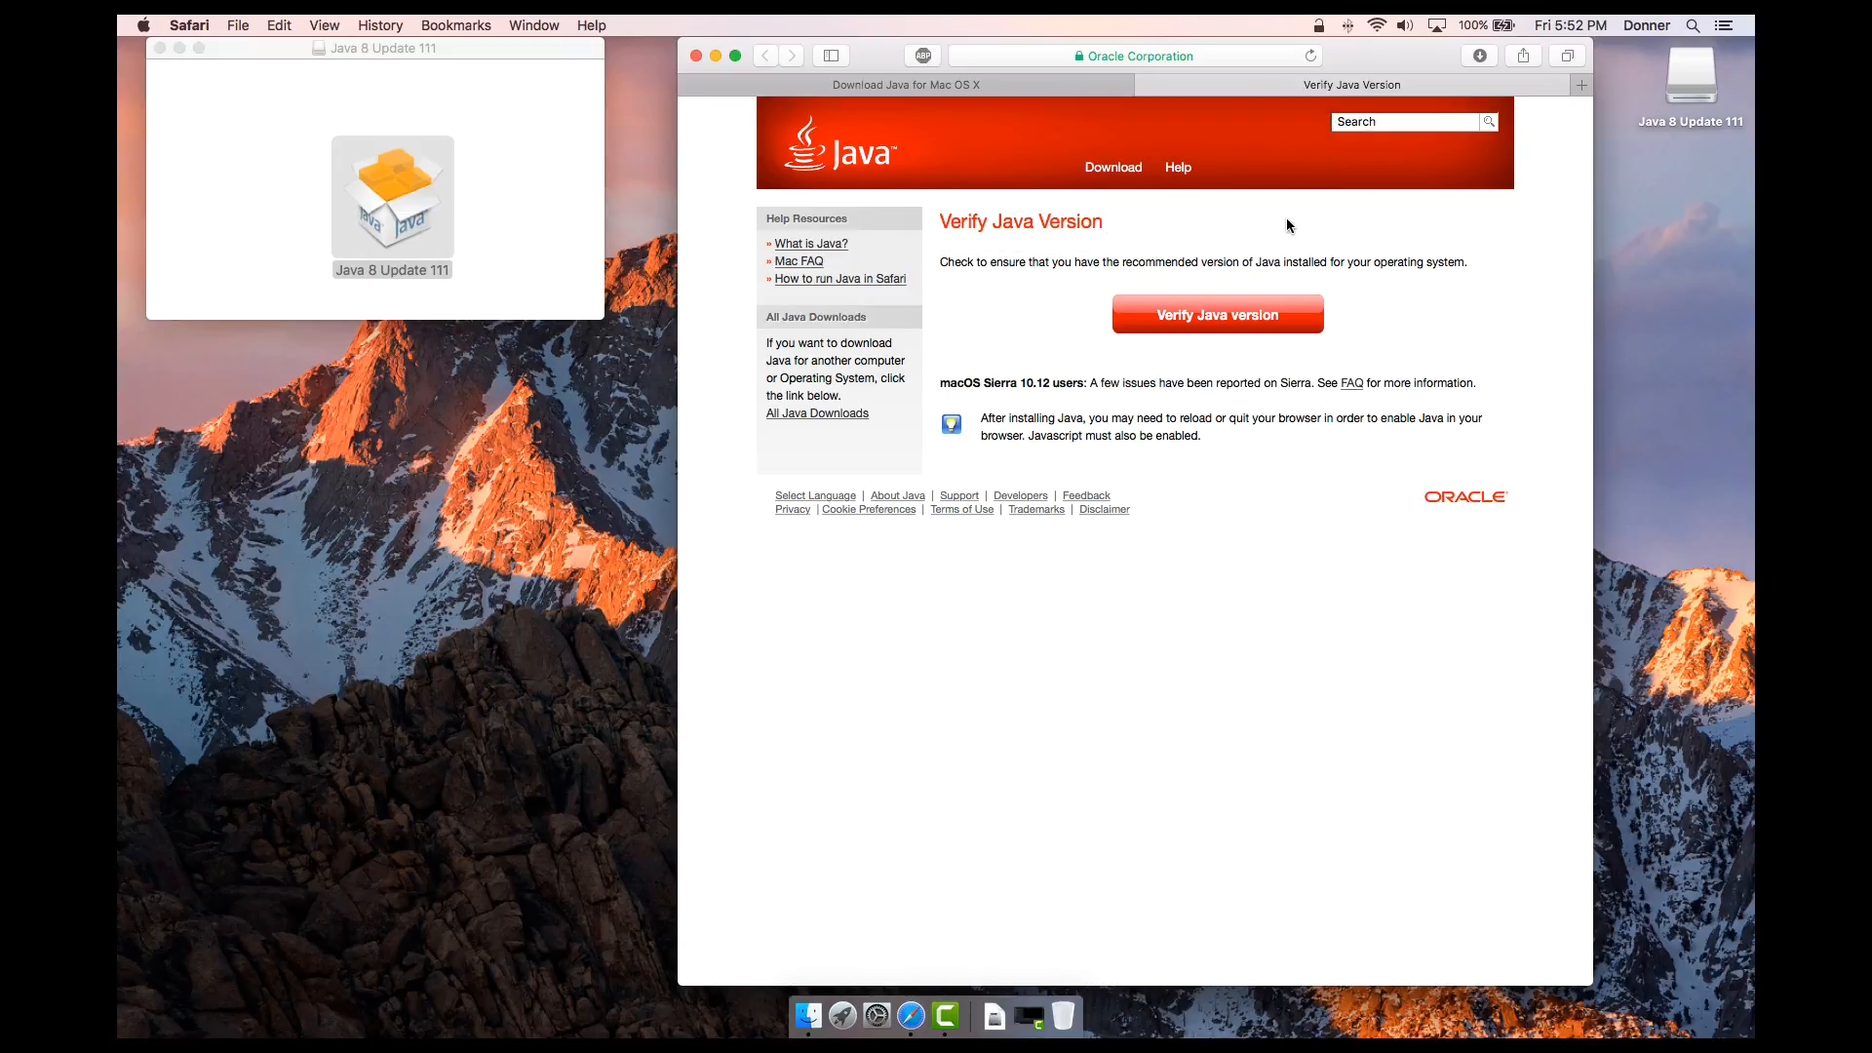
pyautogui.click(1208, 318)
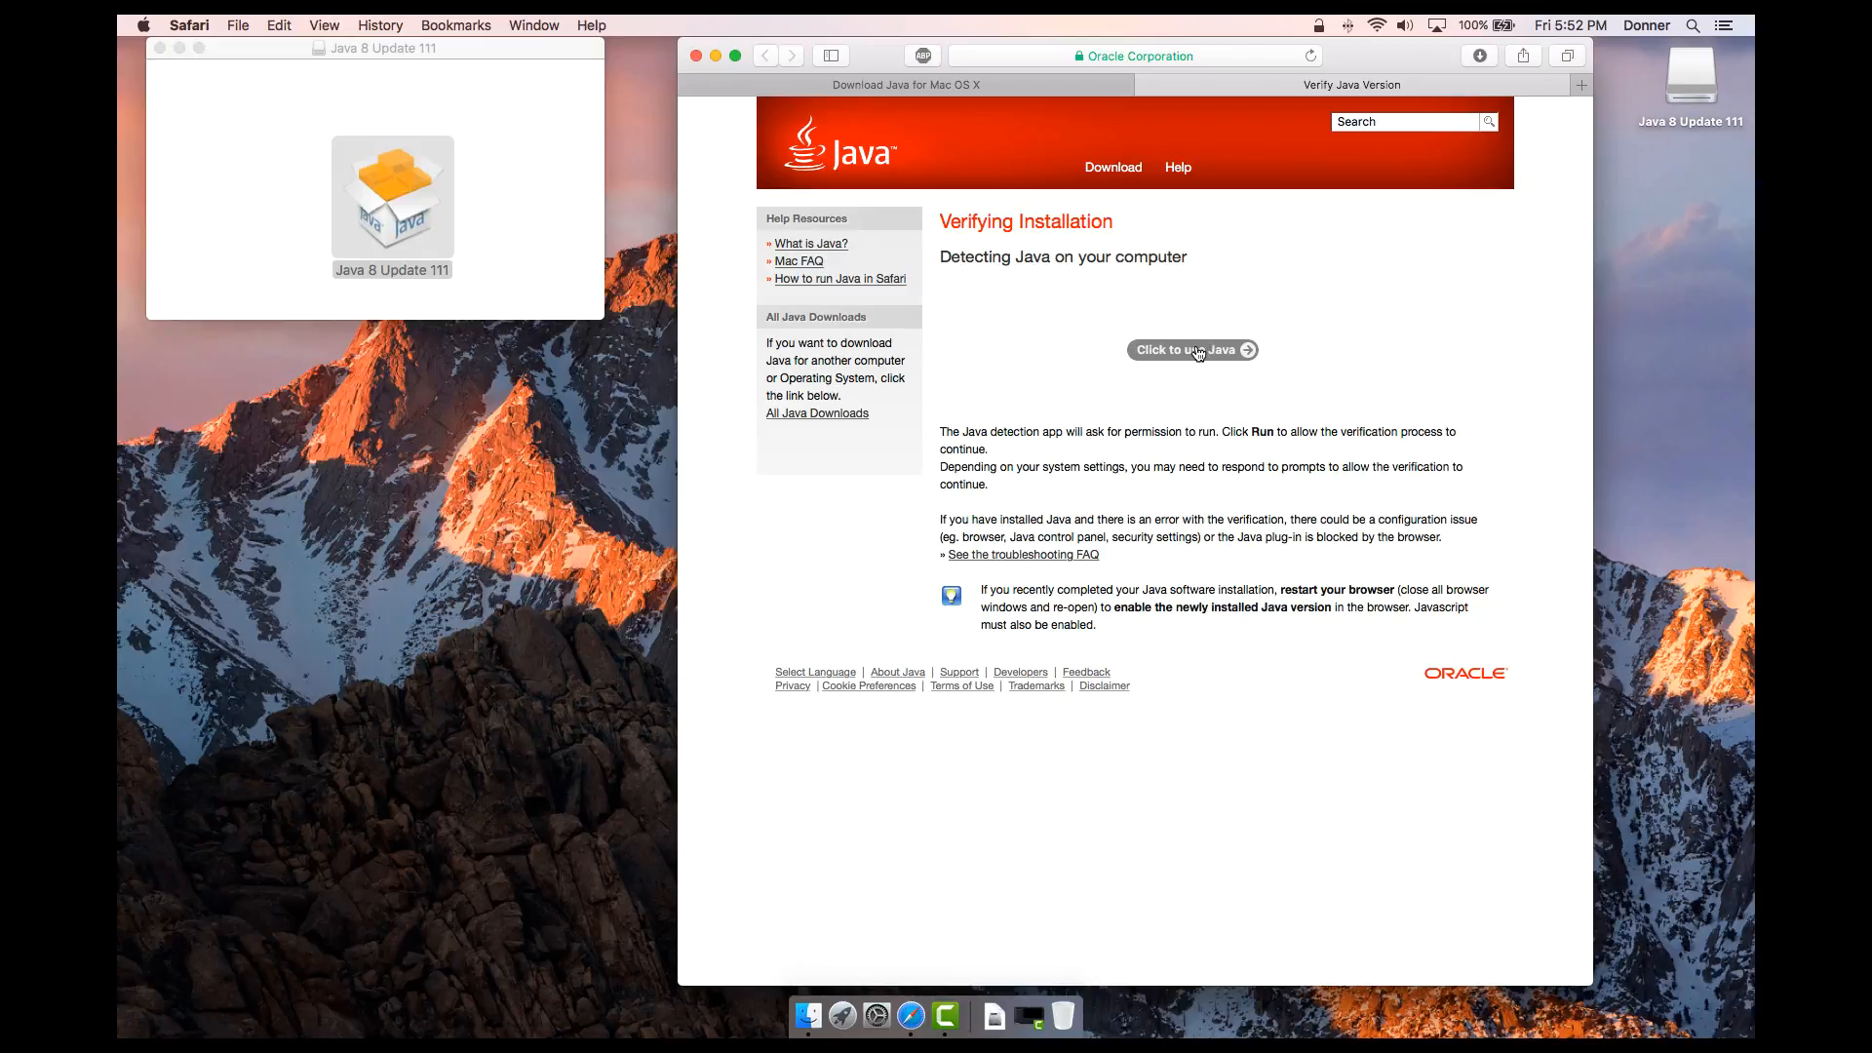
pyautogui.click(1197, 353)
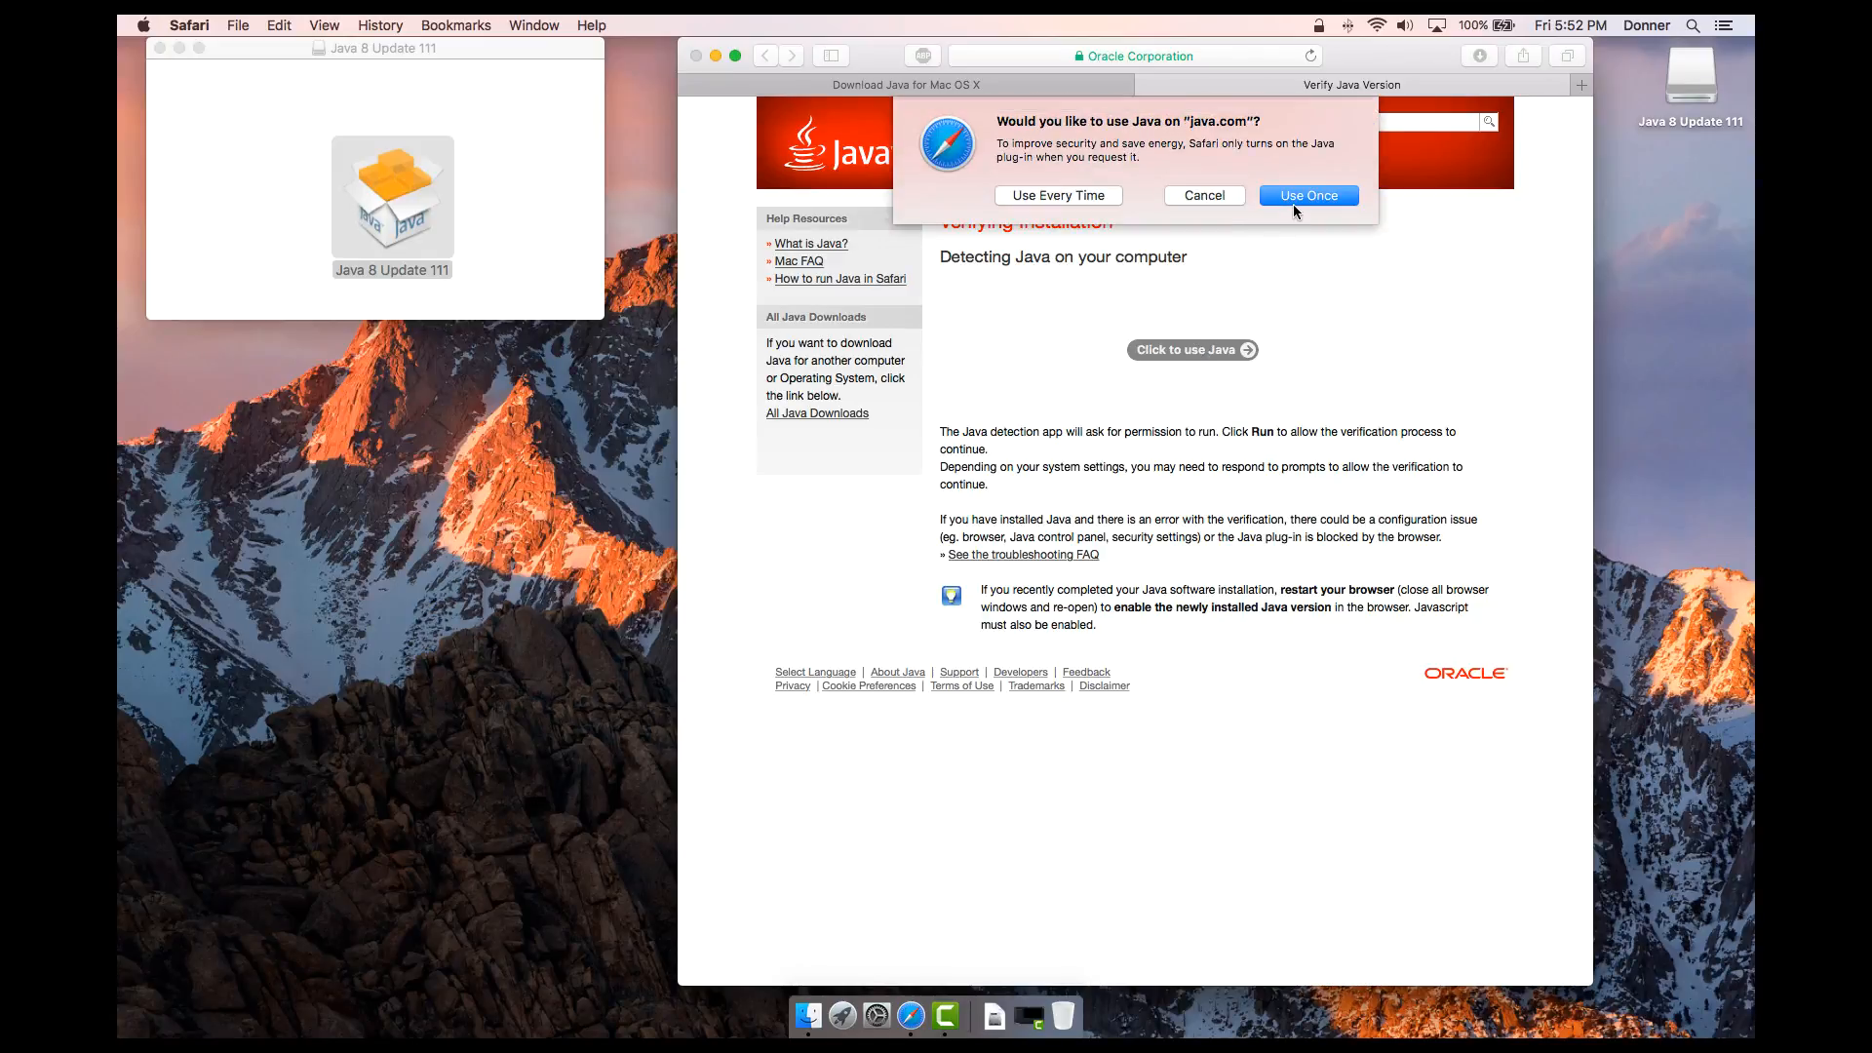
pyautogui.click(1181, 196)
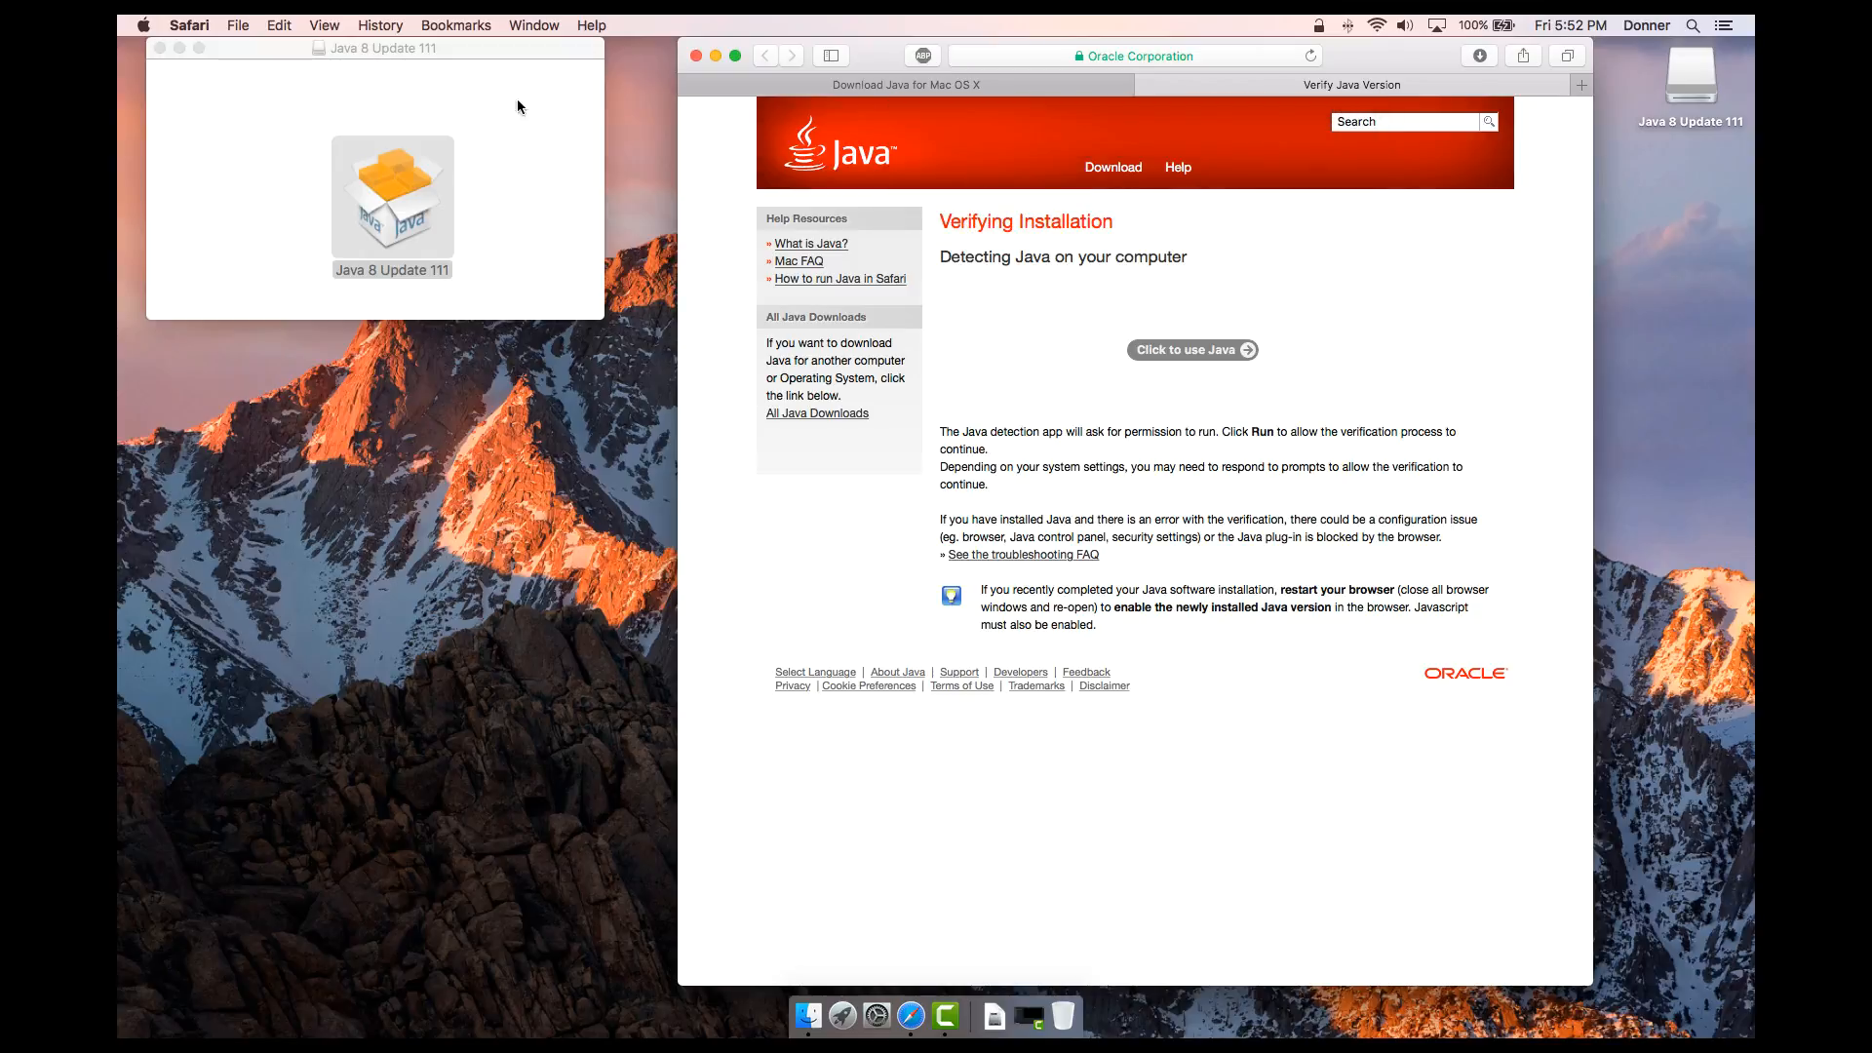
# Review the per-website Java options in Safari's security plug-in settings and turn the Java plug-in off.
pyautogui.click(191, 26)
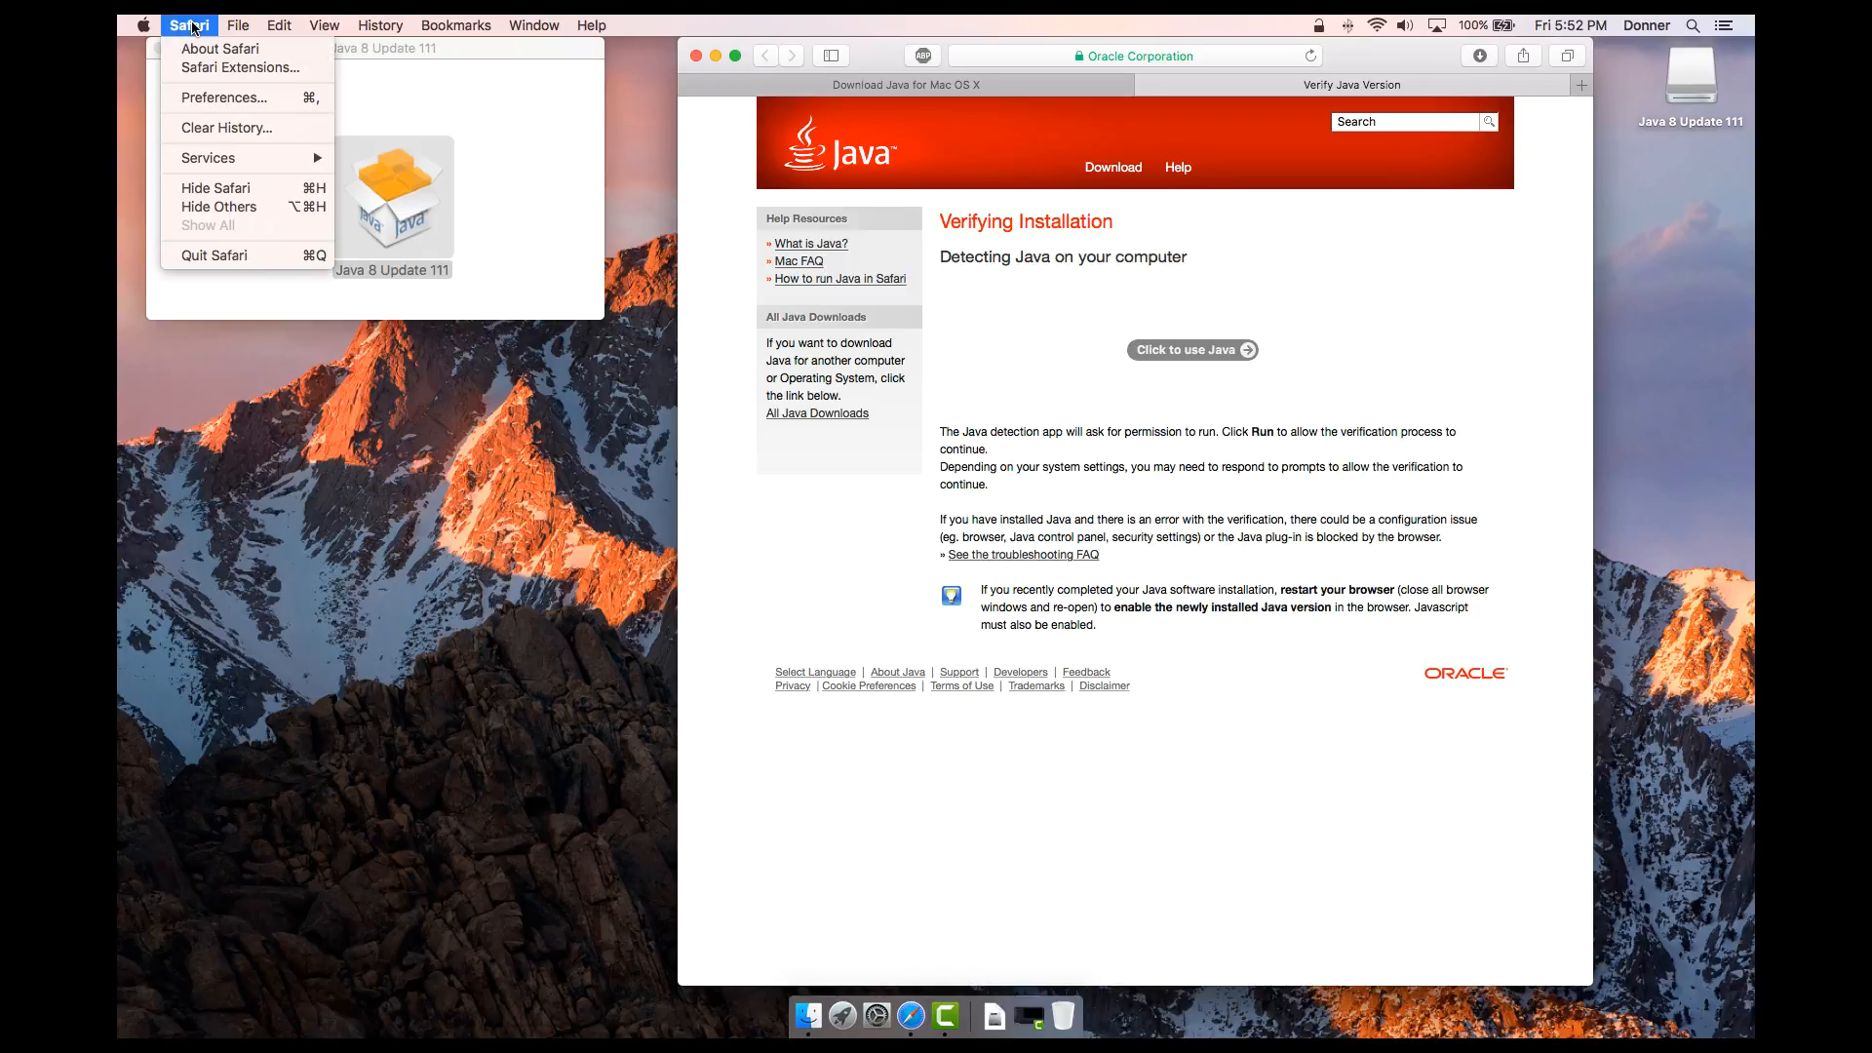
pyautogui.click(192, 98)
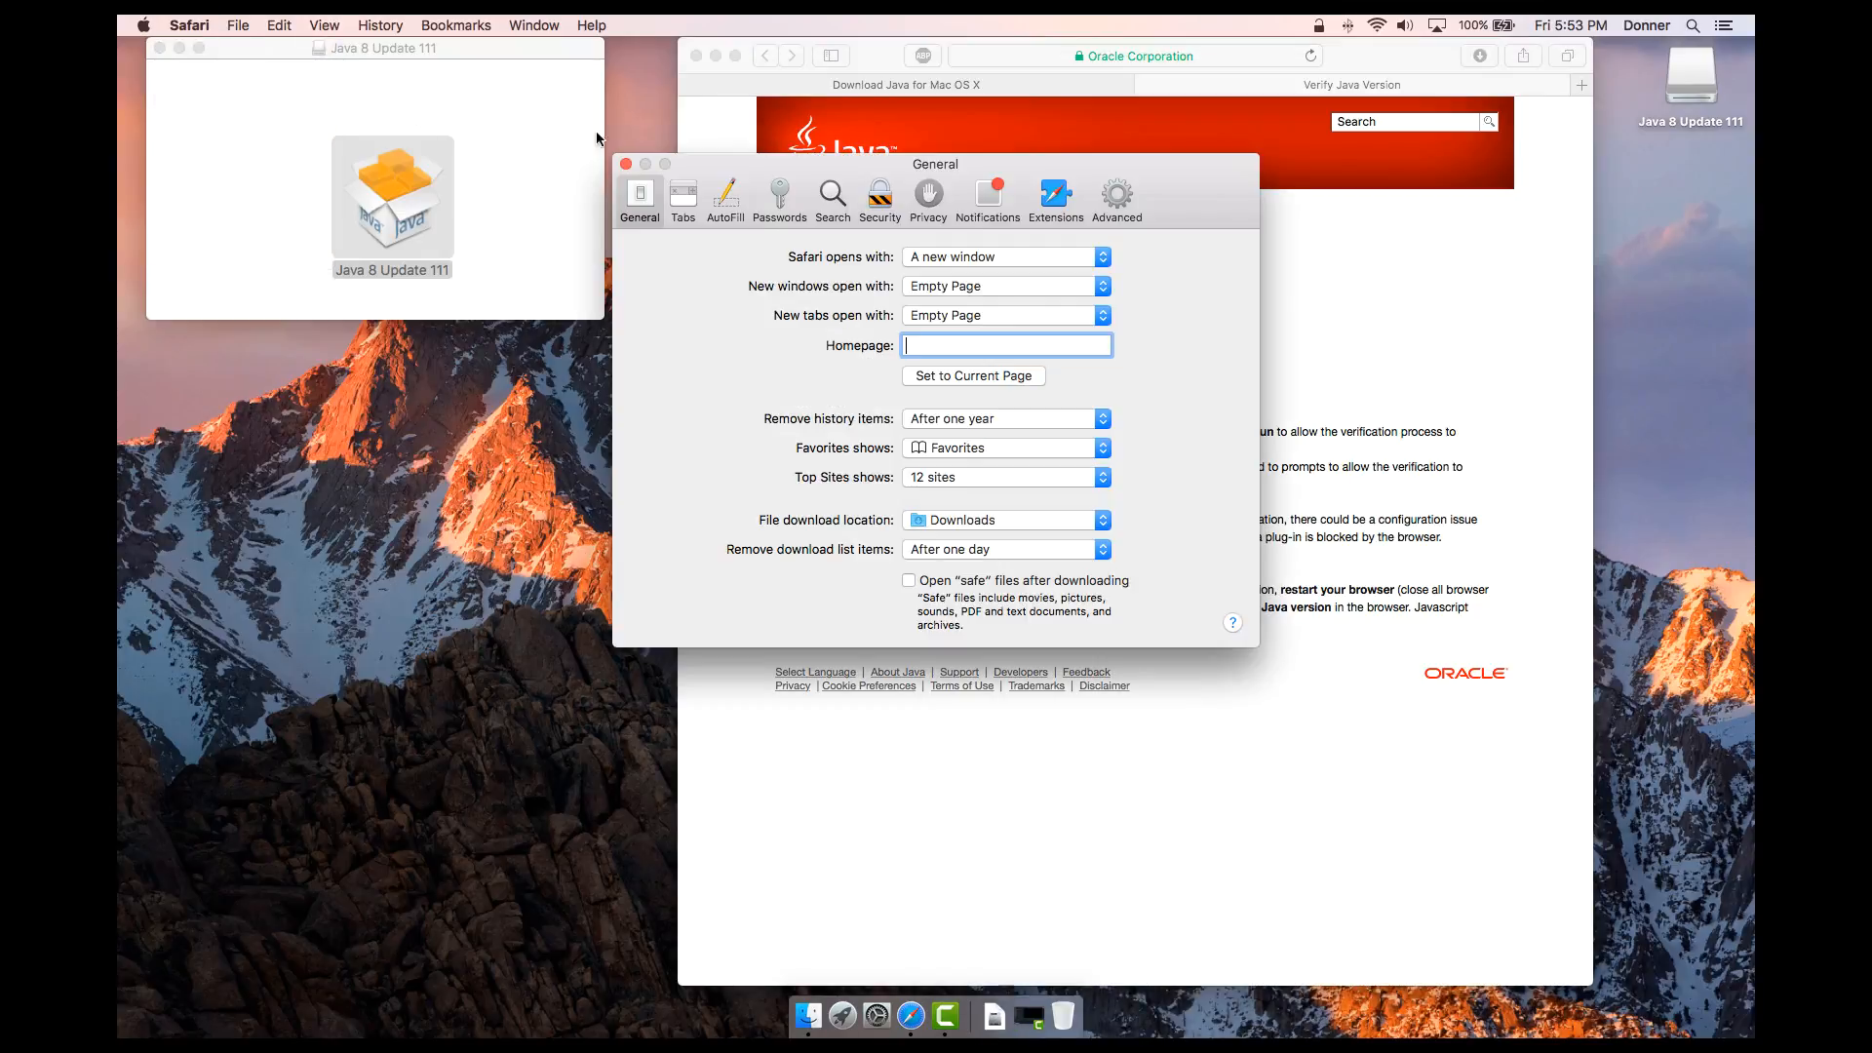
pyautogui.click(878, 196)
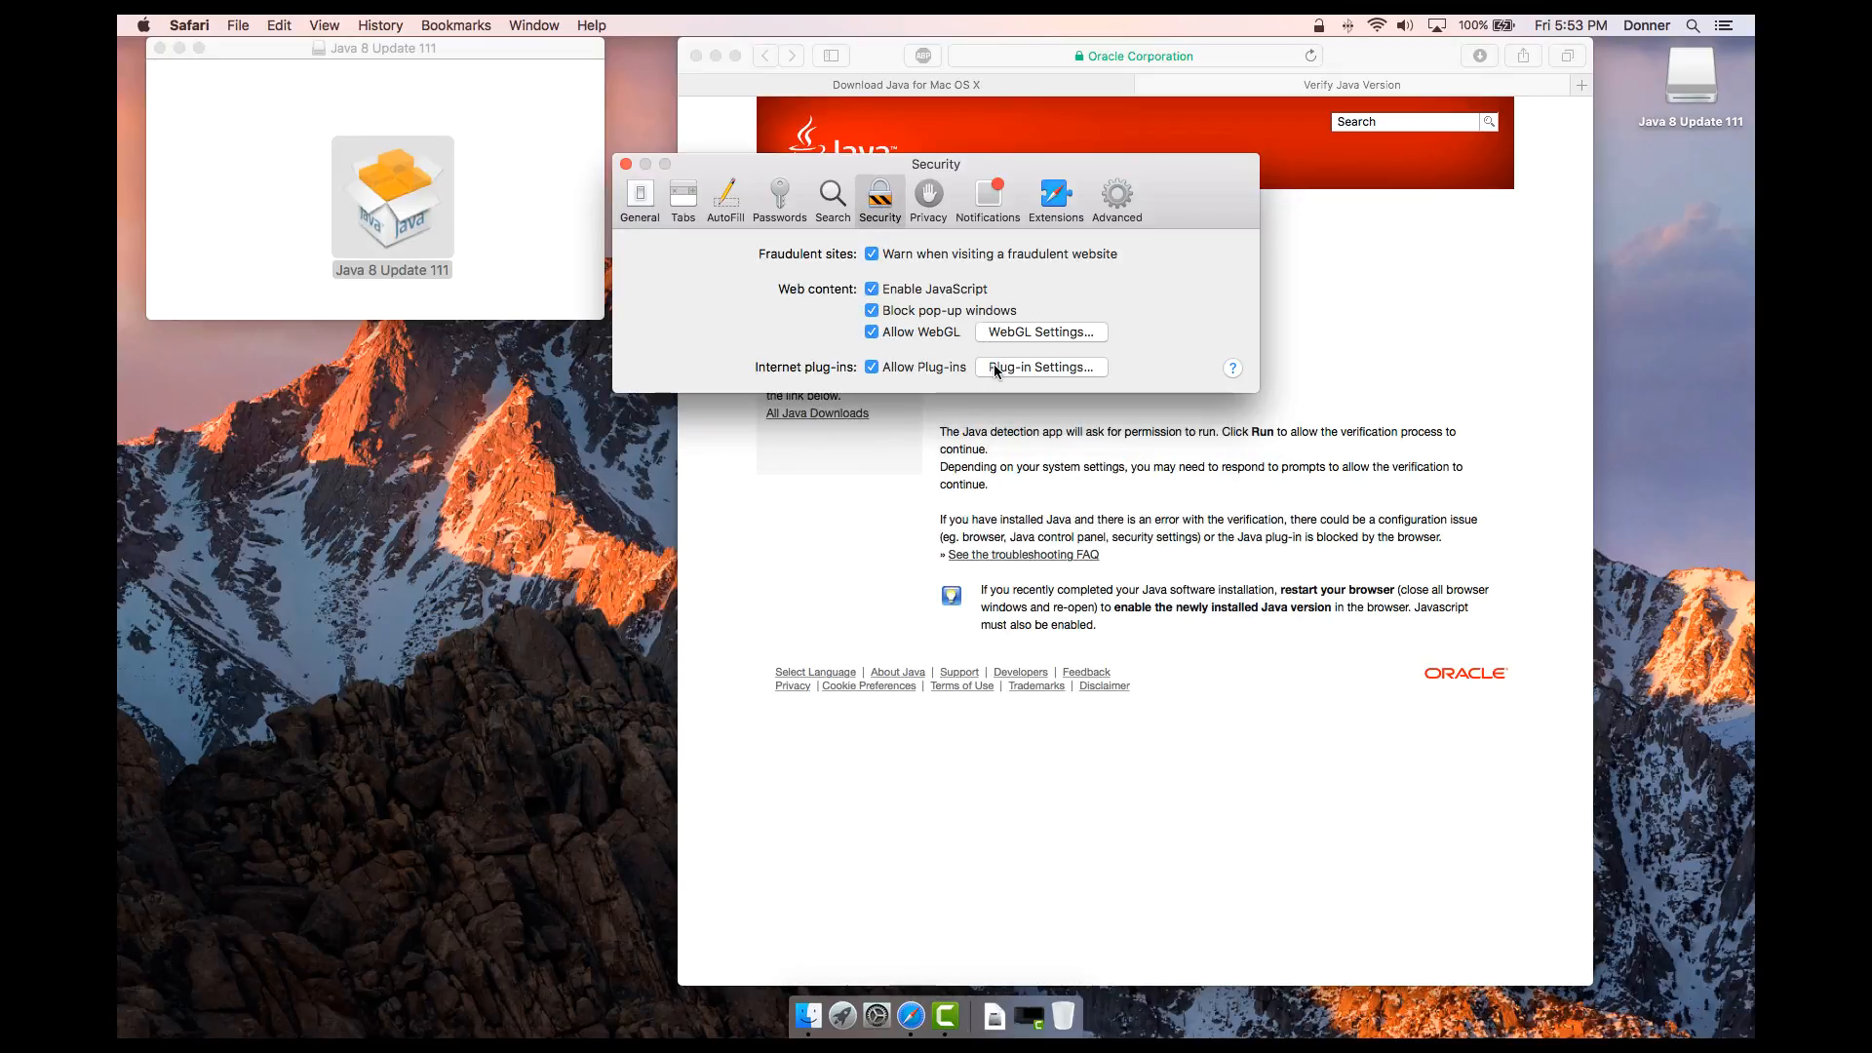
pyautogui.click(992, 366)
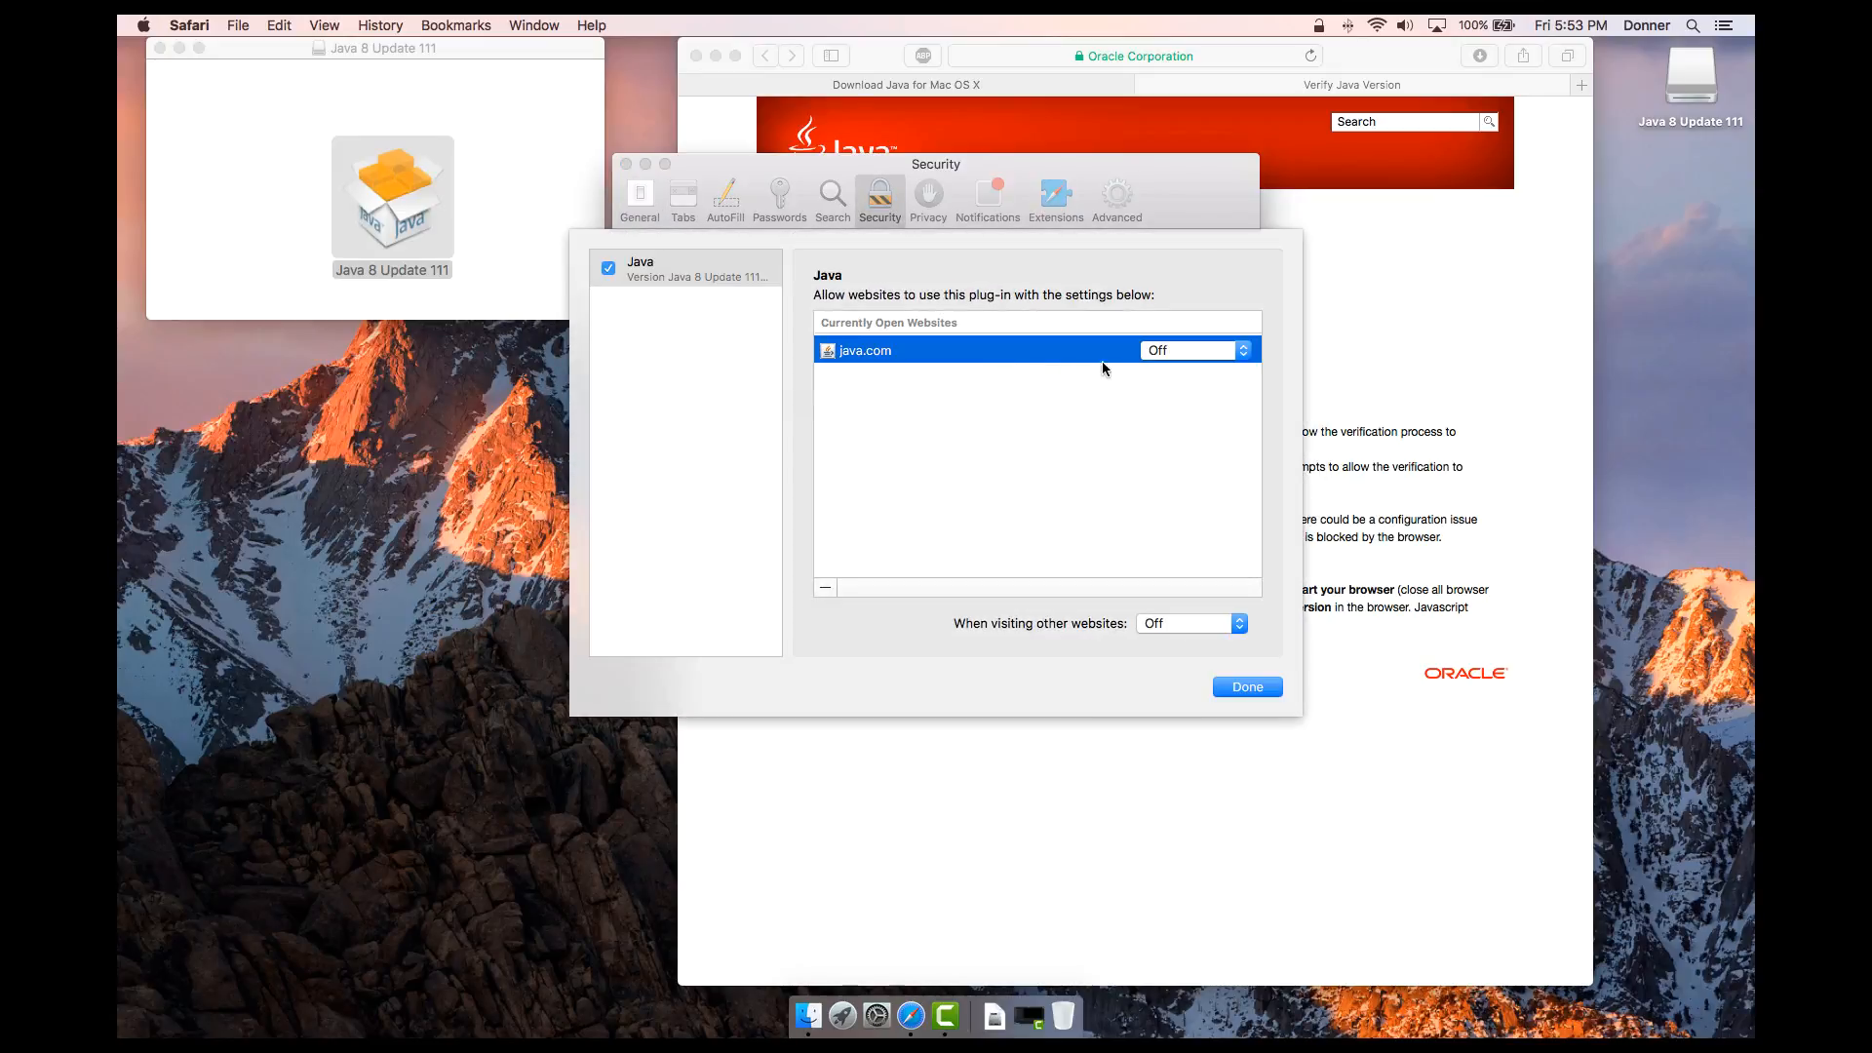
pyautogui.click(1242, 353)
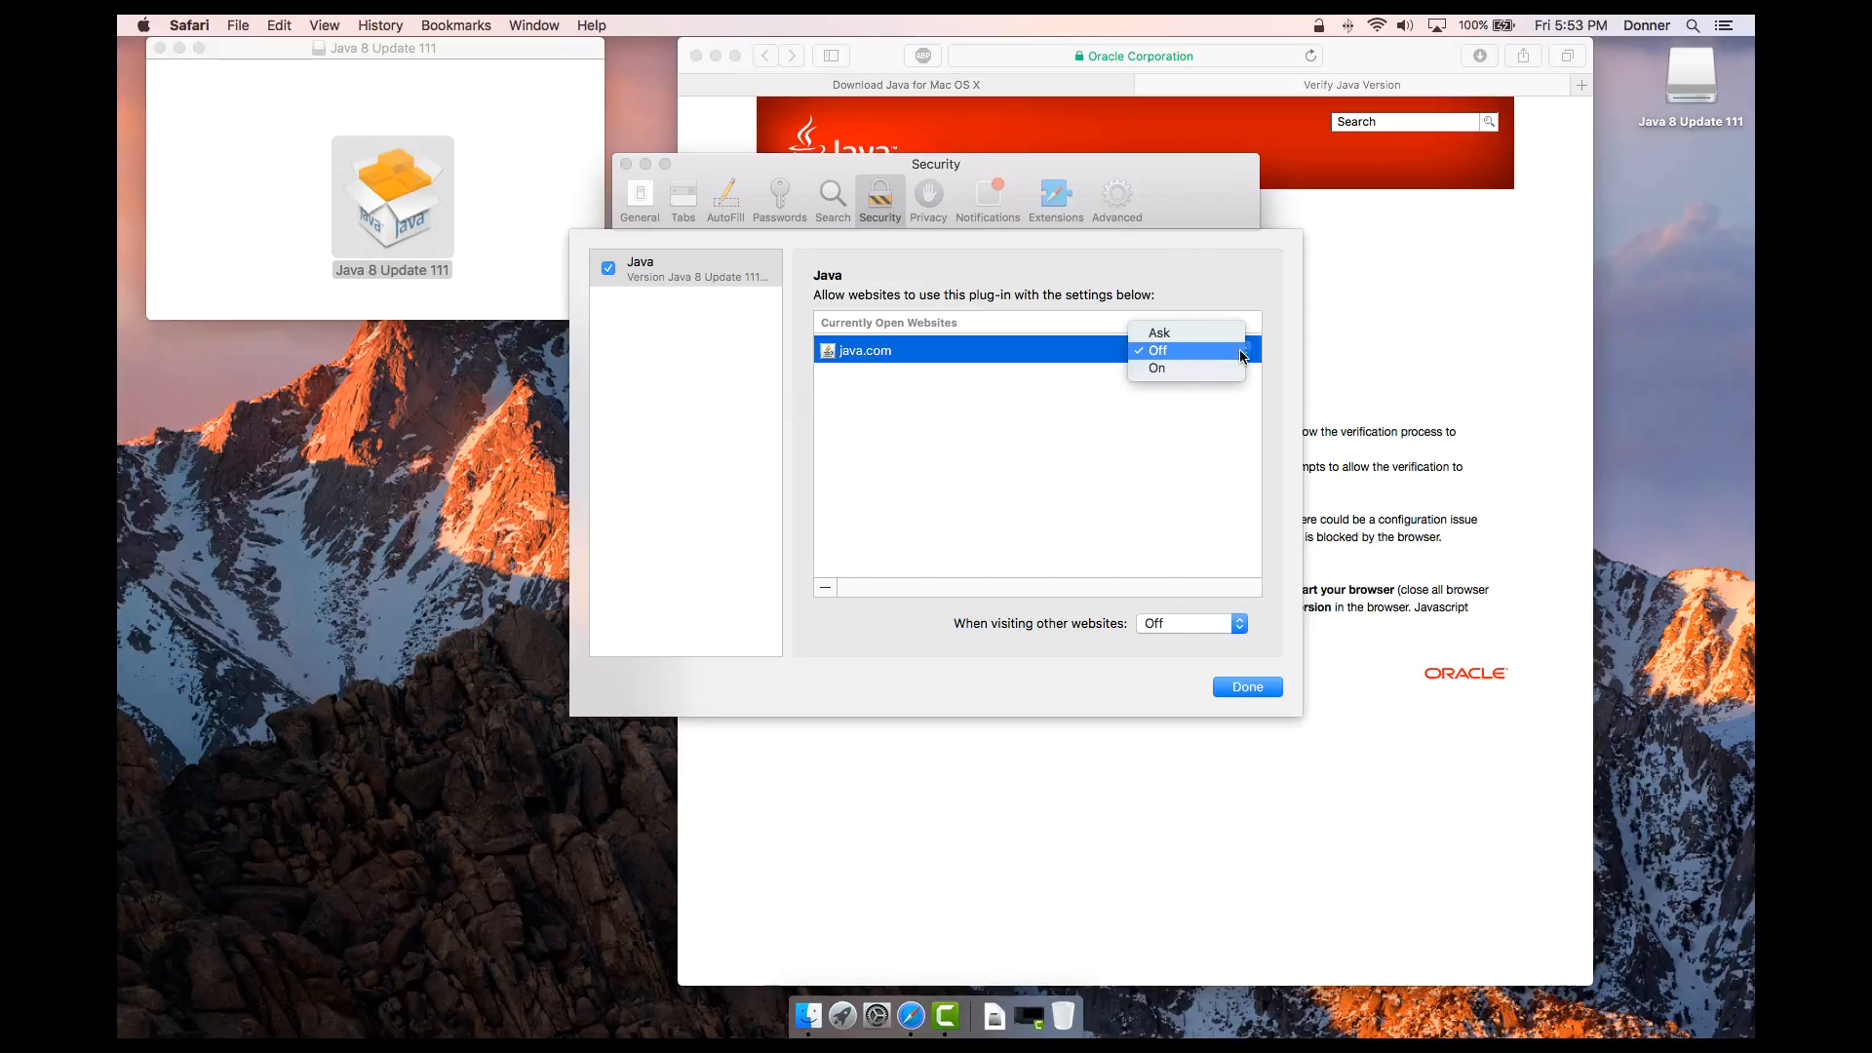
pyautogui.click(1238, 626)
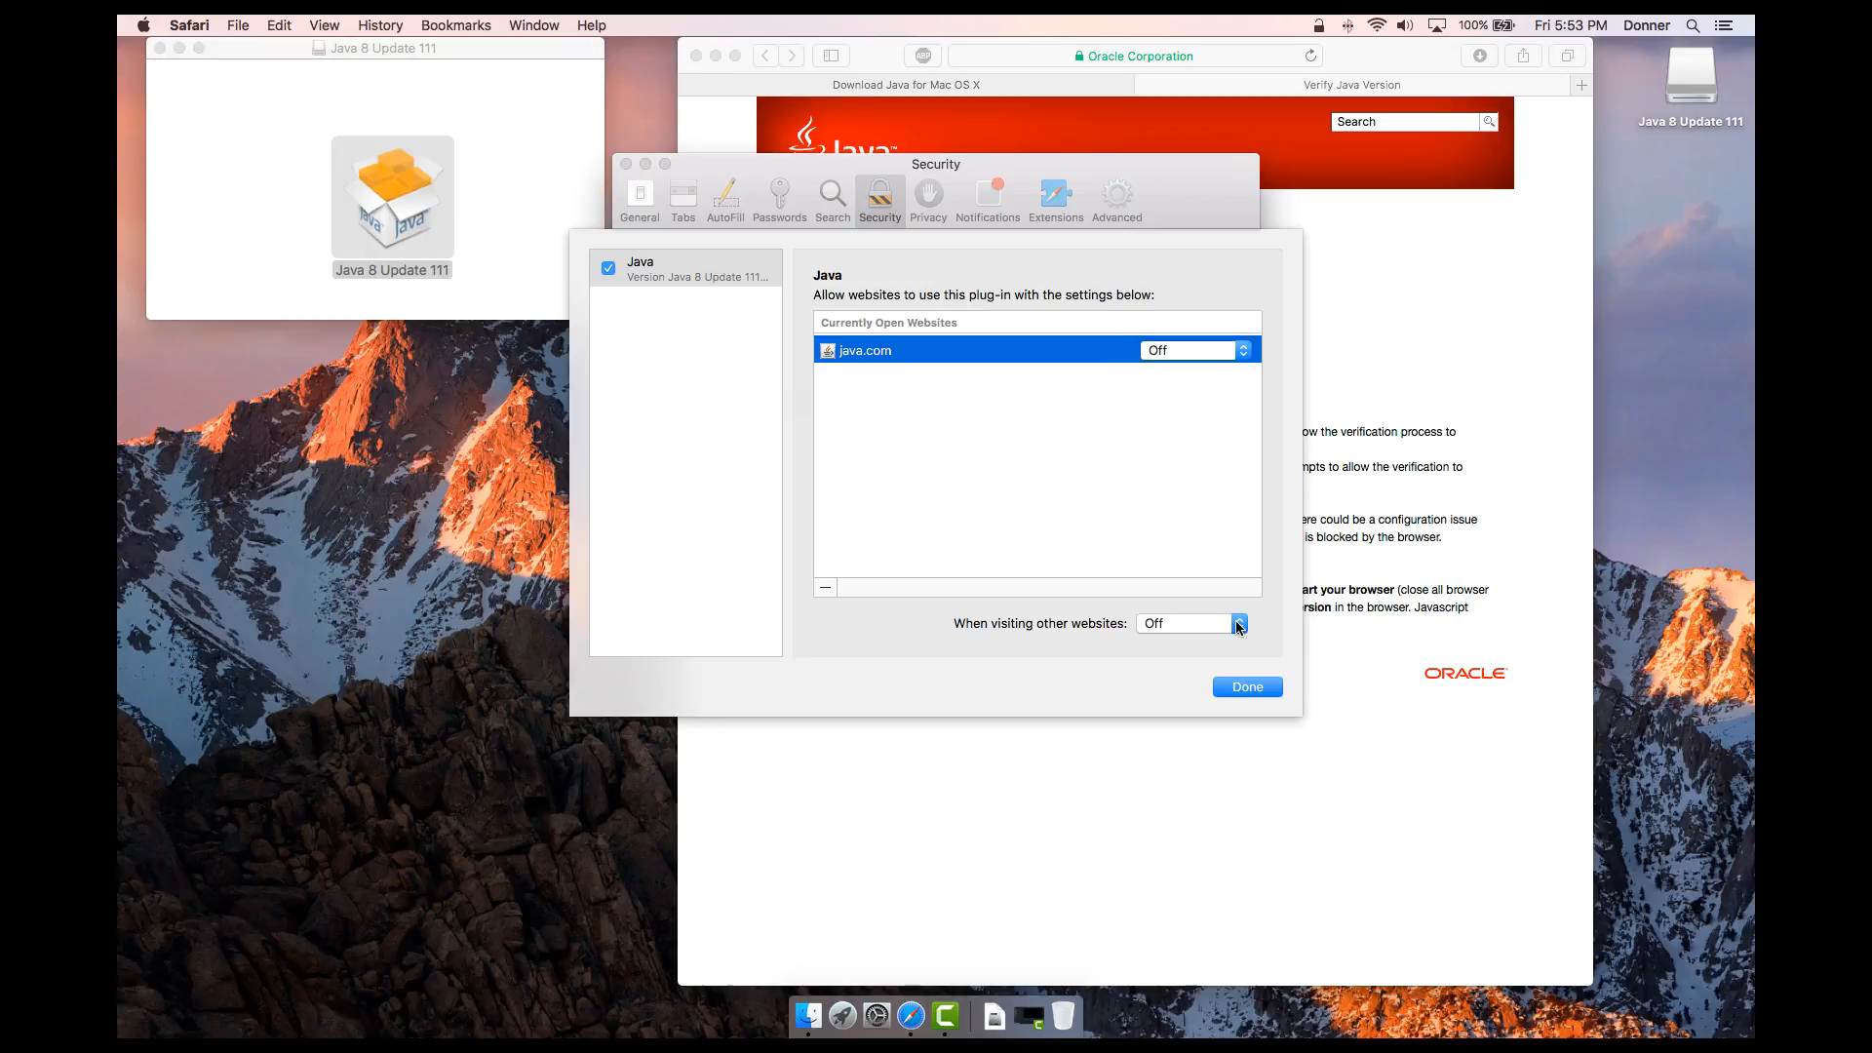
pyautogui.click(1238, 624)
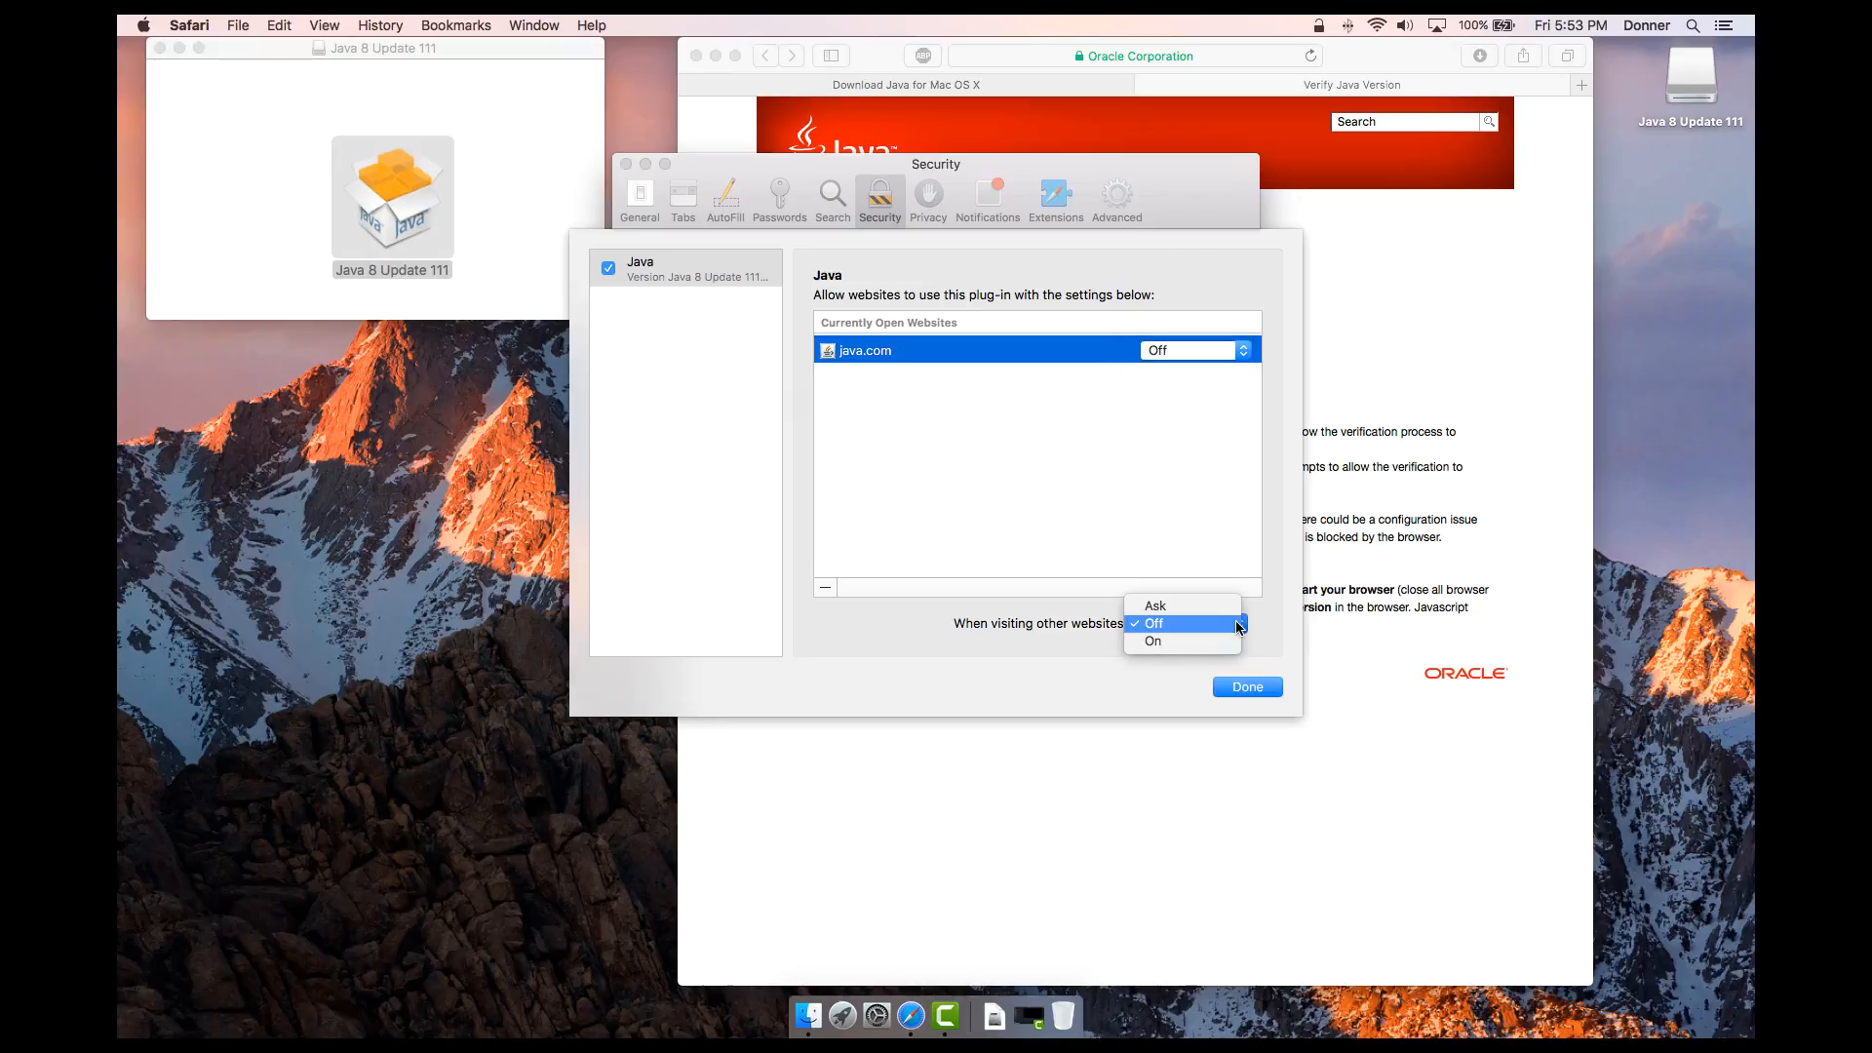
pyautogui.click(1238, 624)
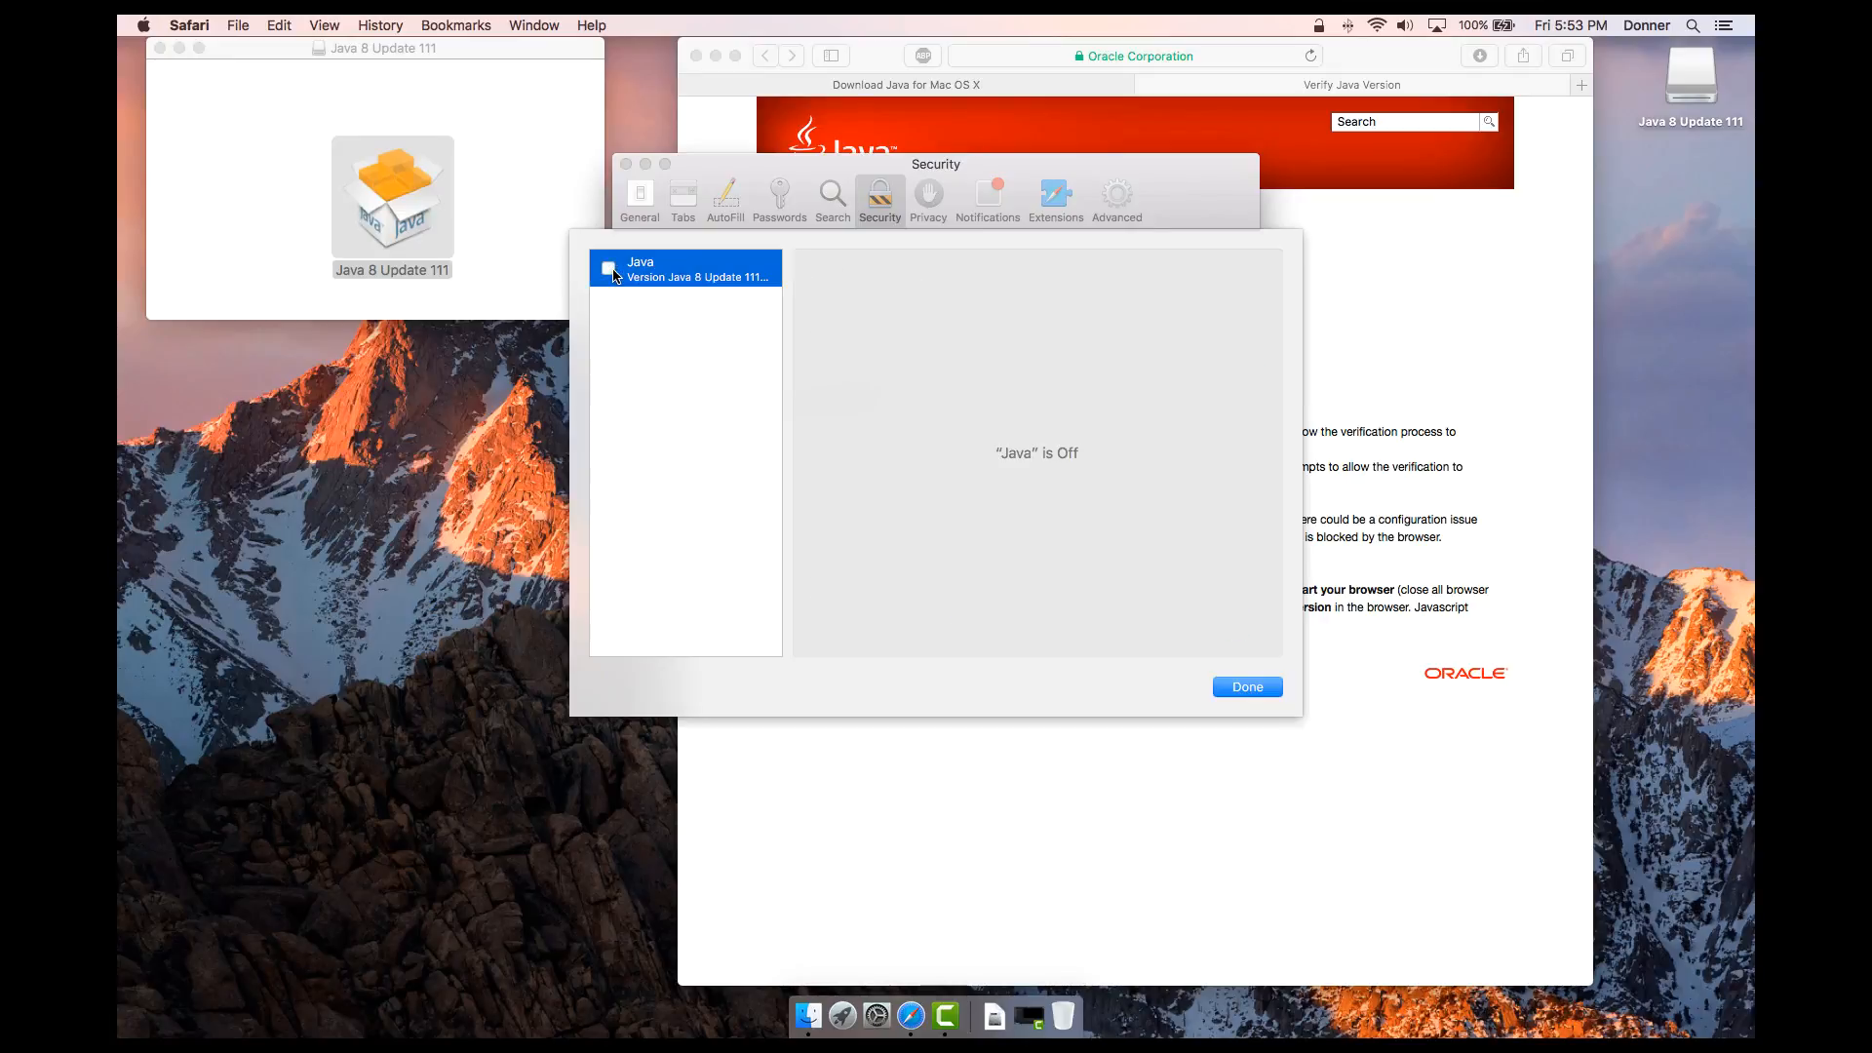
pyautogui.click(1239, 687)
# Disallow internet plug-ins in Safari's security preferences, and close the preferences and Java installer disk windows.
pyautogui.click(871, 367)
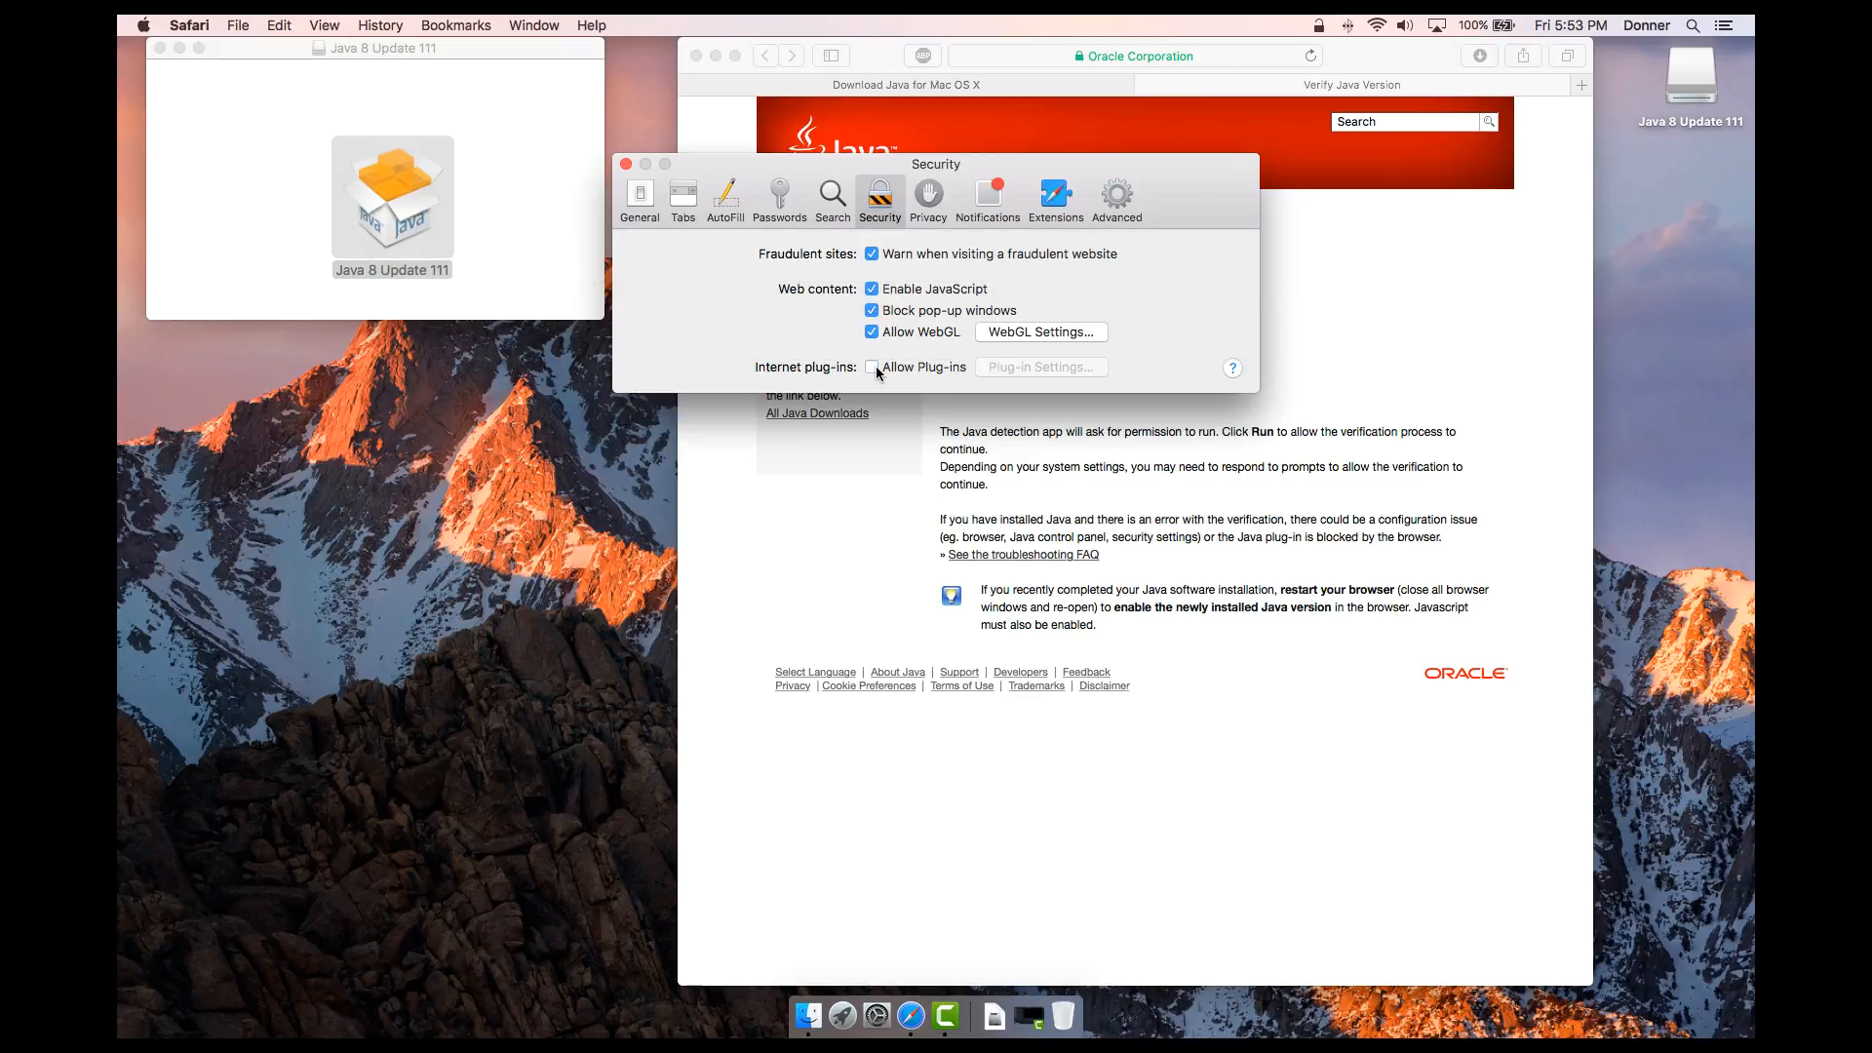
pyautogui.click(626, 164)
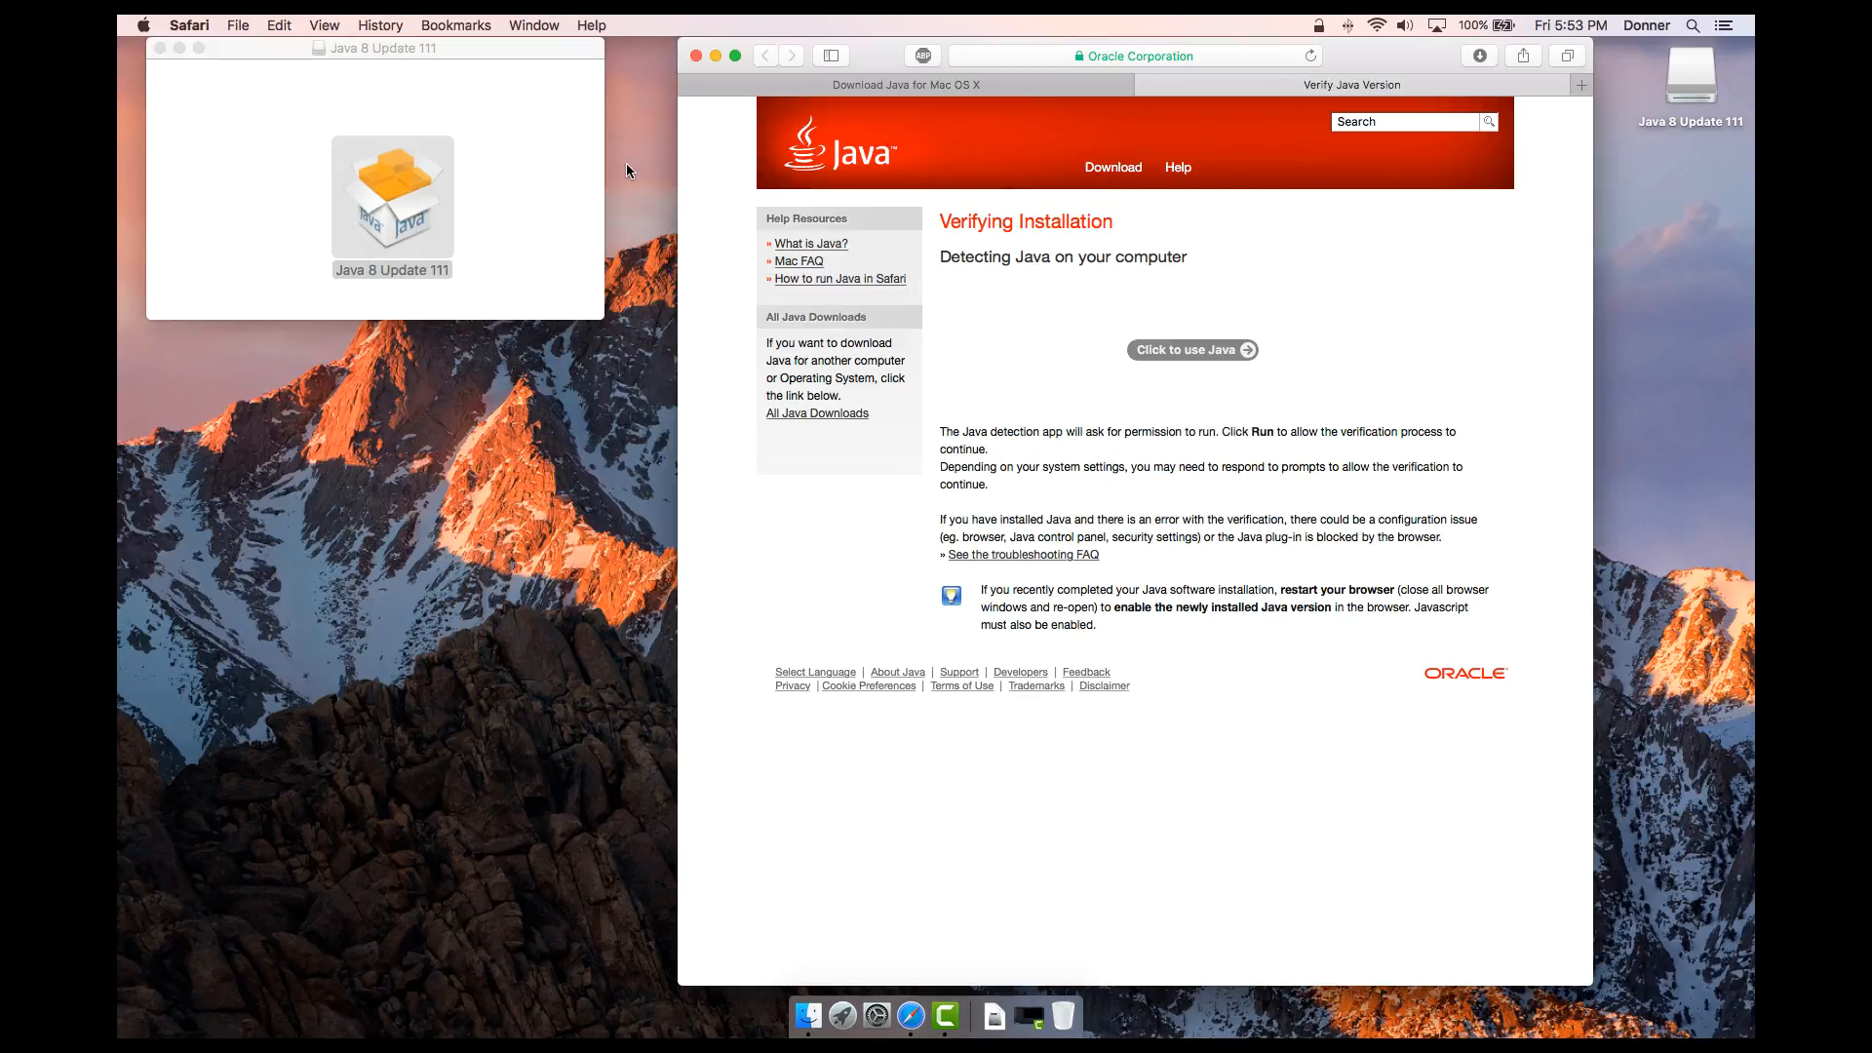
pyautogui.click(160, 49)
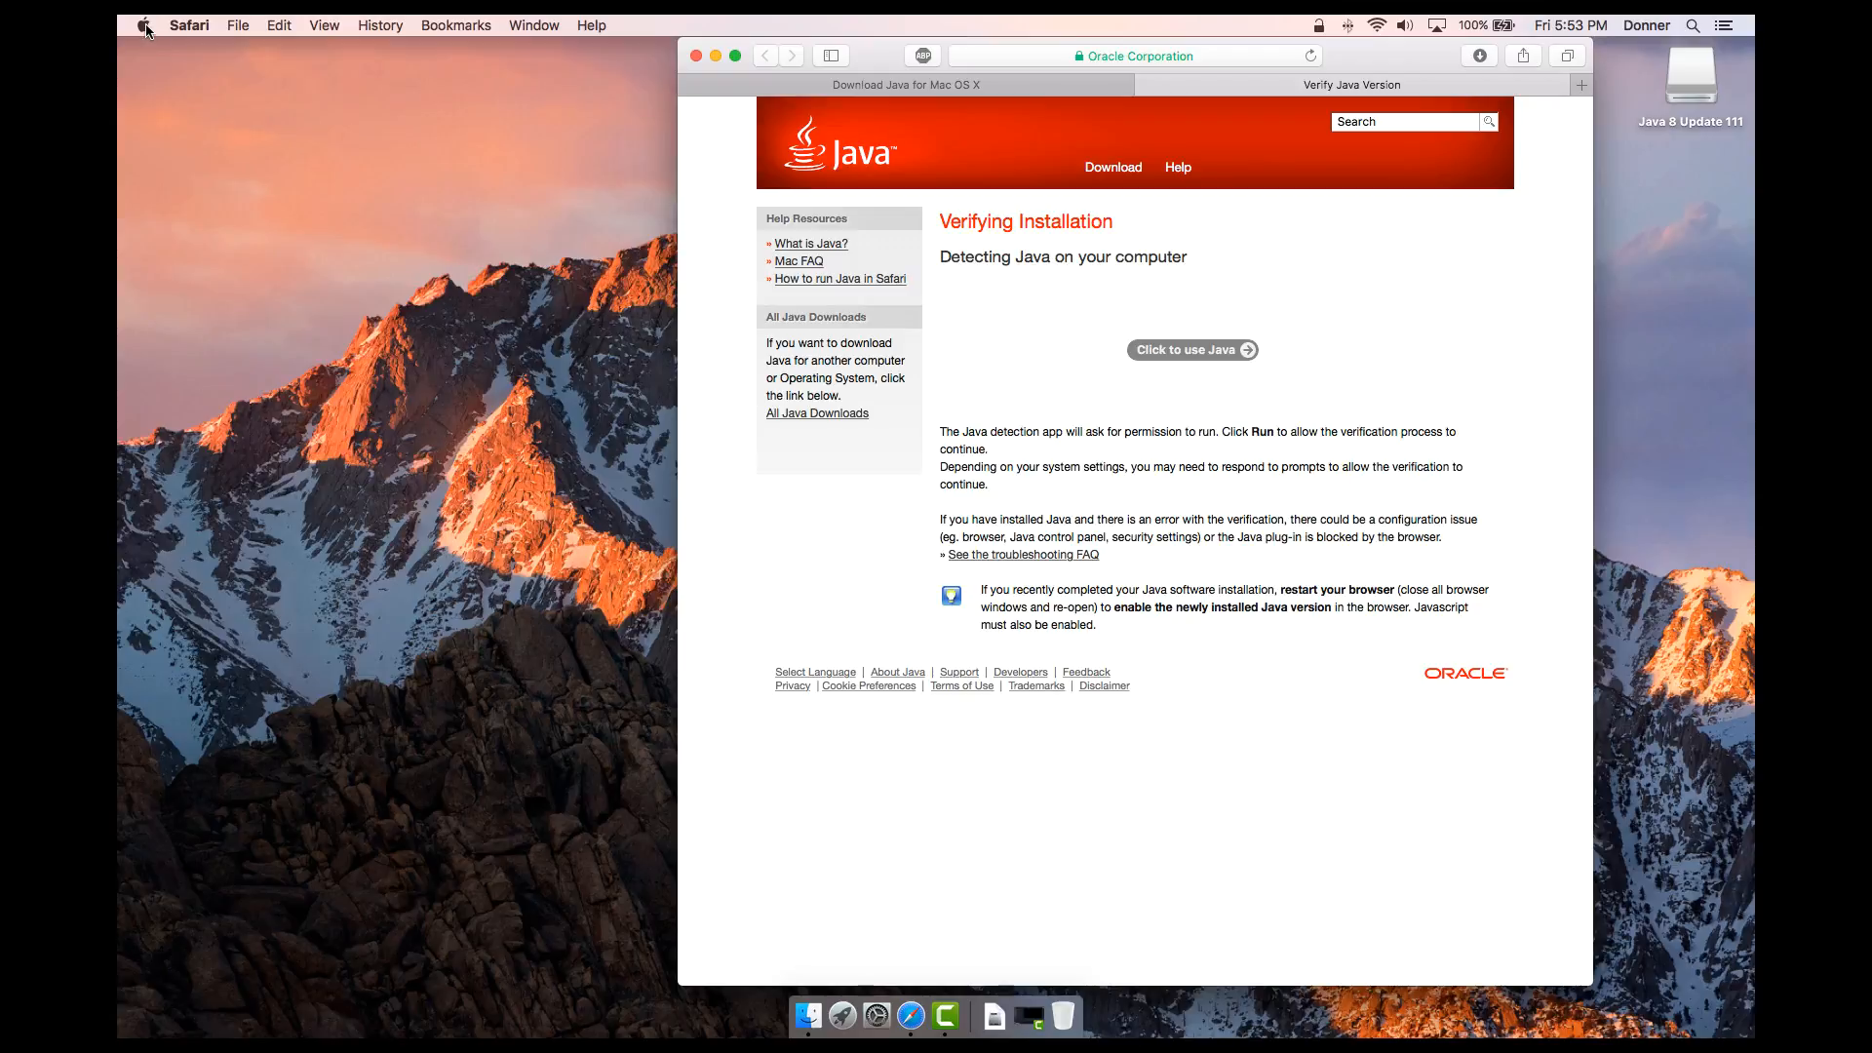
# Open the Java Control Panel from System Preferences and view the cached Java applications.
pyautogui.click(144, 25)
pyautogui.click(153, 83)
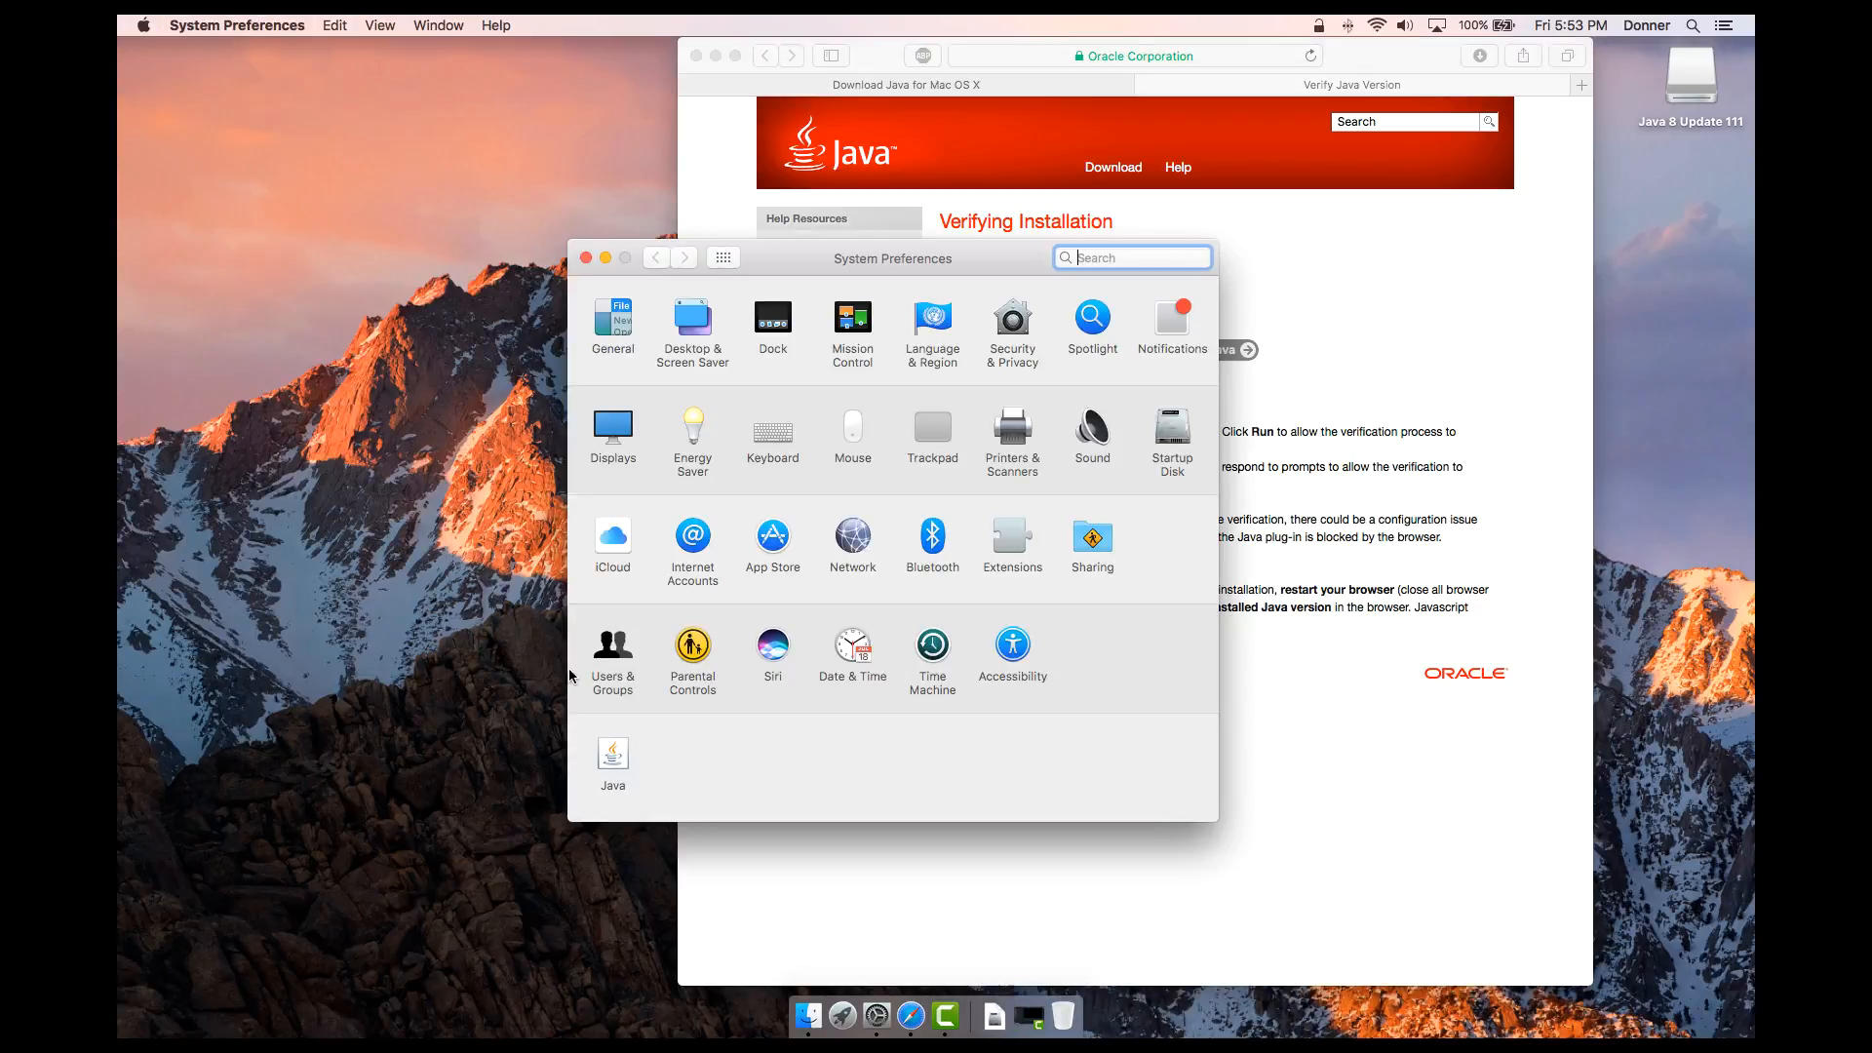
pyautogui.click(605, 751)
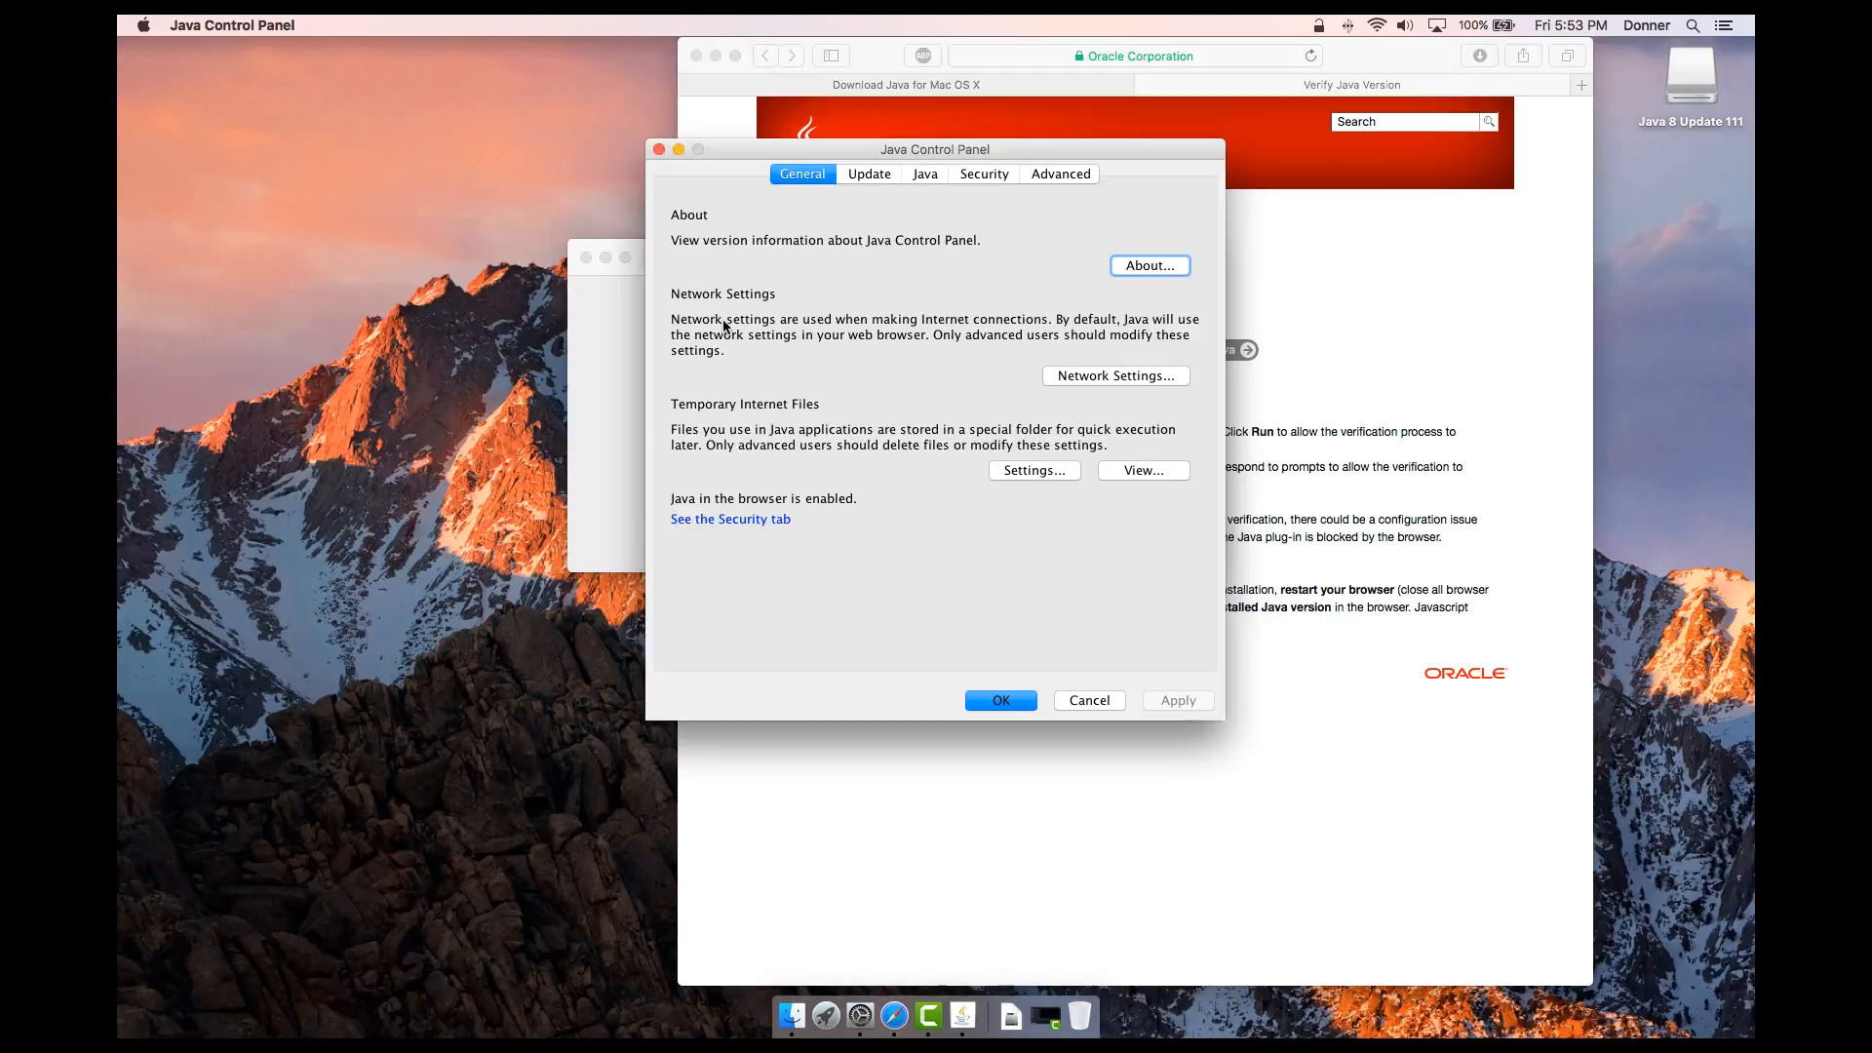
pyautogui.click(1156, 465)
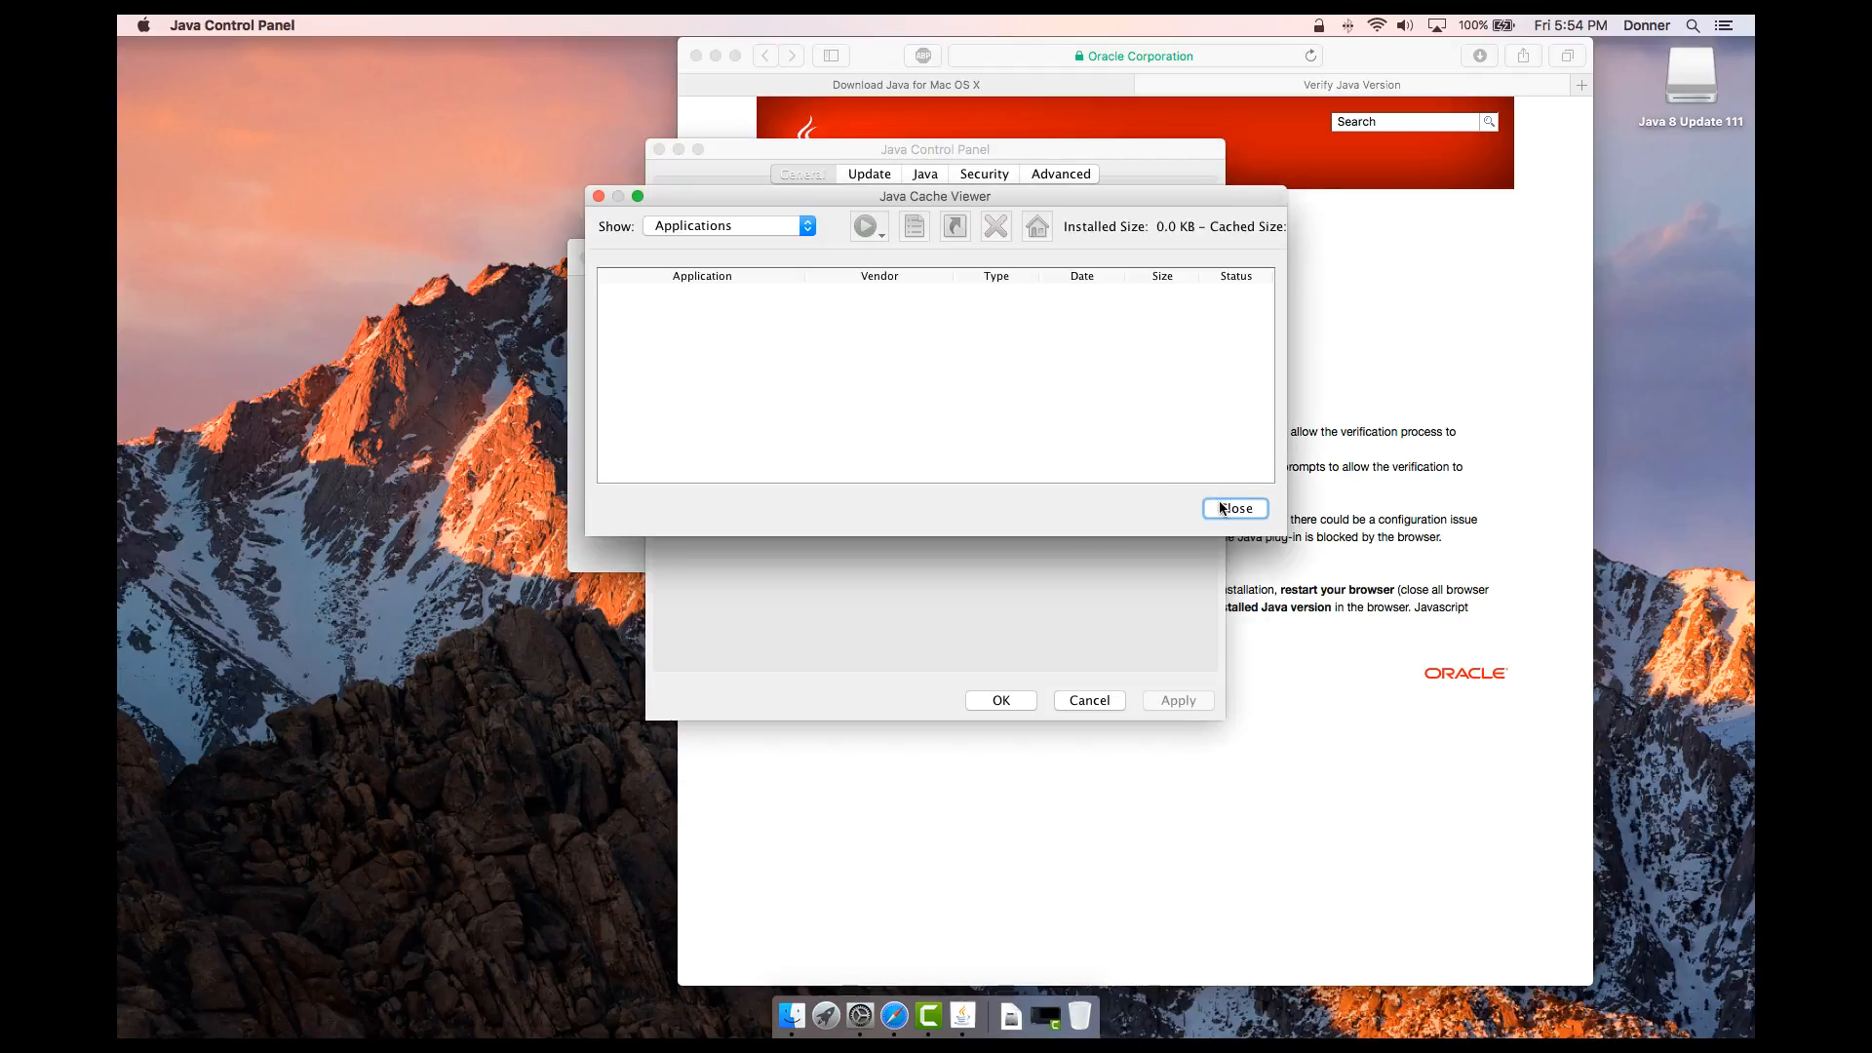
pyautogui.click(1226, 508)
# Stop Java from keeping temporary files on the computer in its Temporary Files Settings.
pyautogui.click(1039, 472)
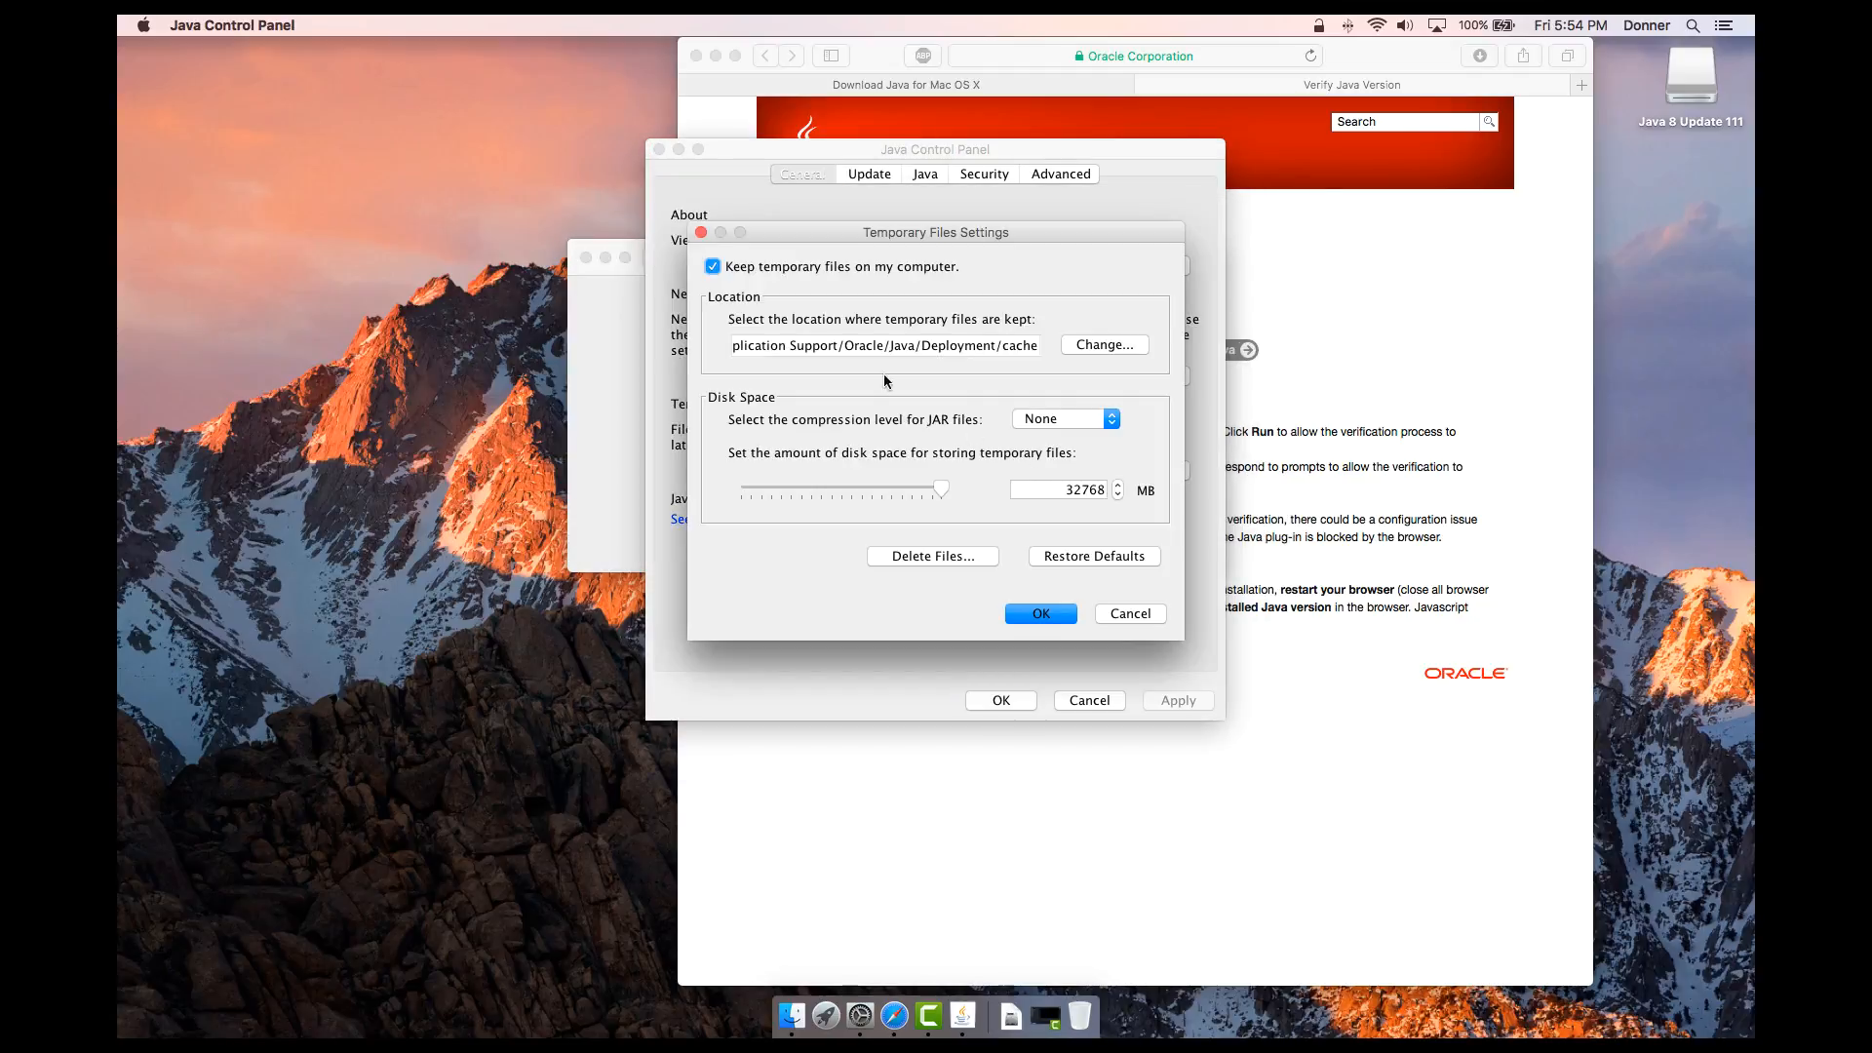
pyautogui.click(713, 266)
pyautogui.click(1041, 615)
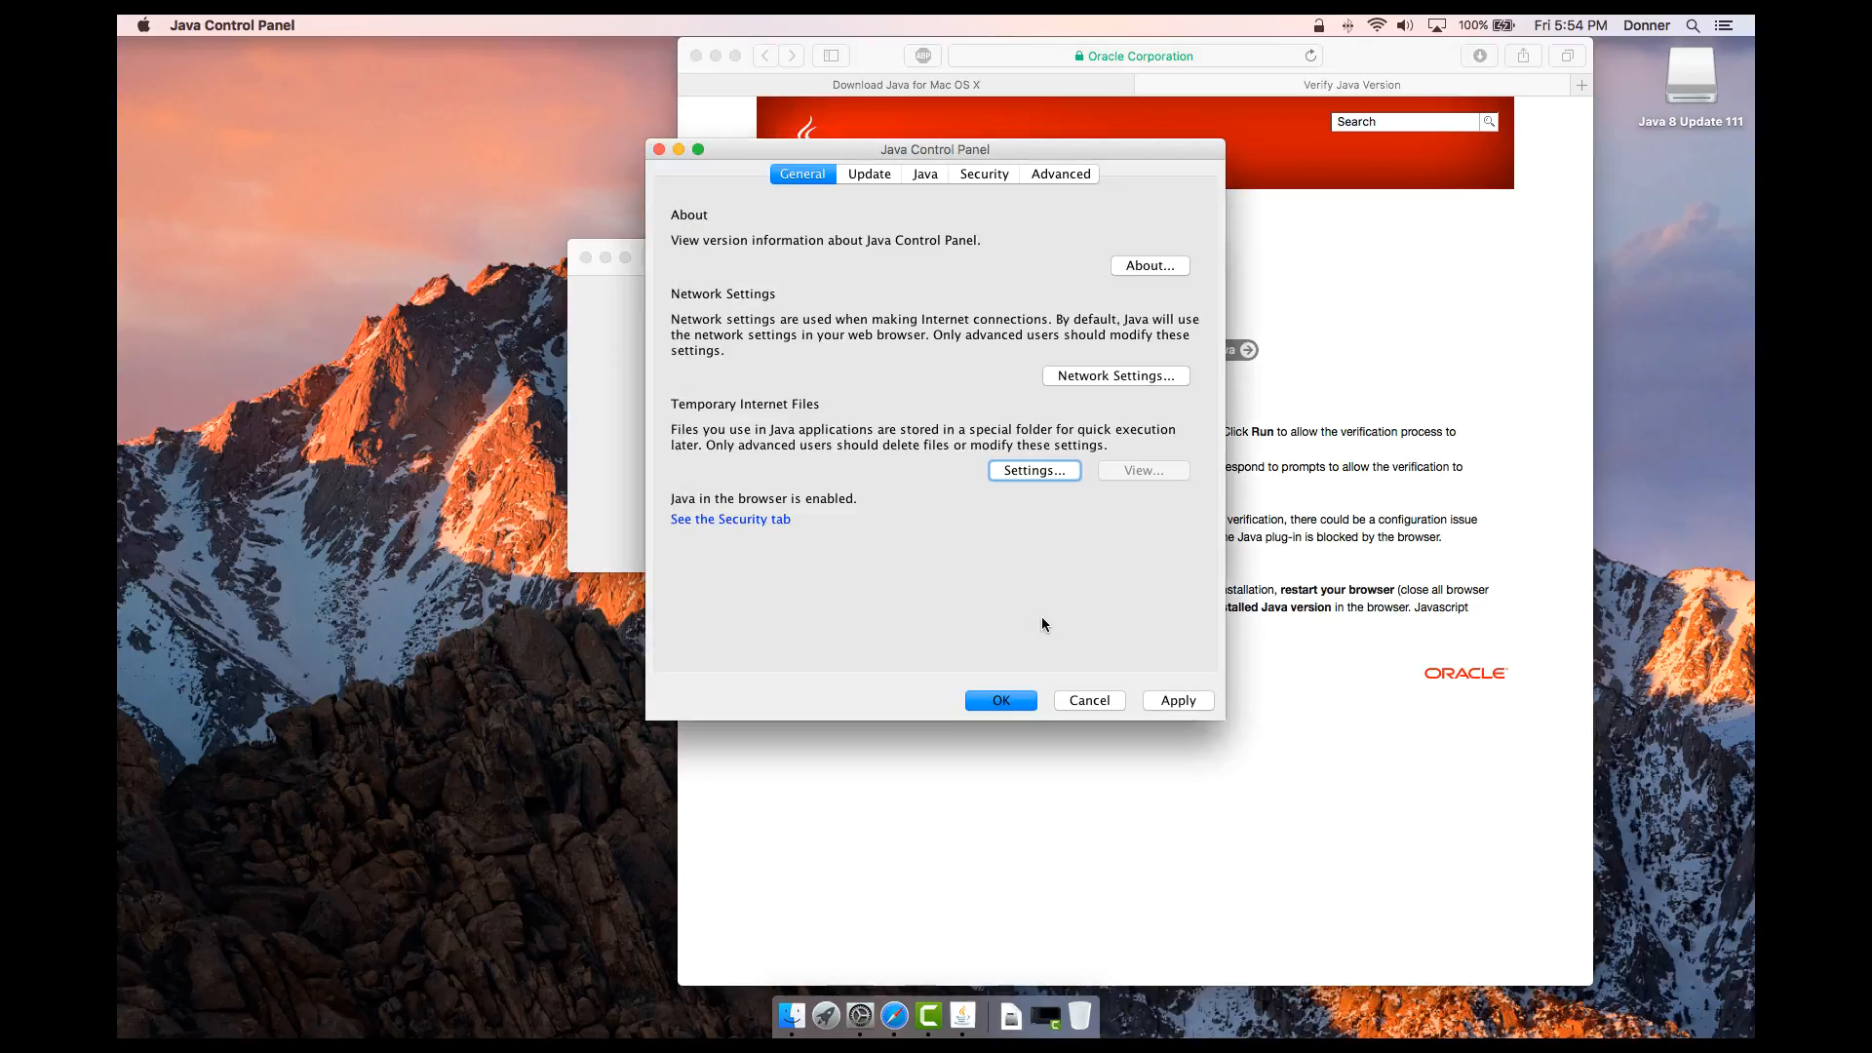
# Try to turn off Java's automatic update checks, choosing Continue to Check in the warning.
pyautogui.click(893, 173)
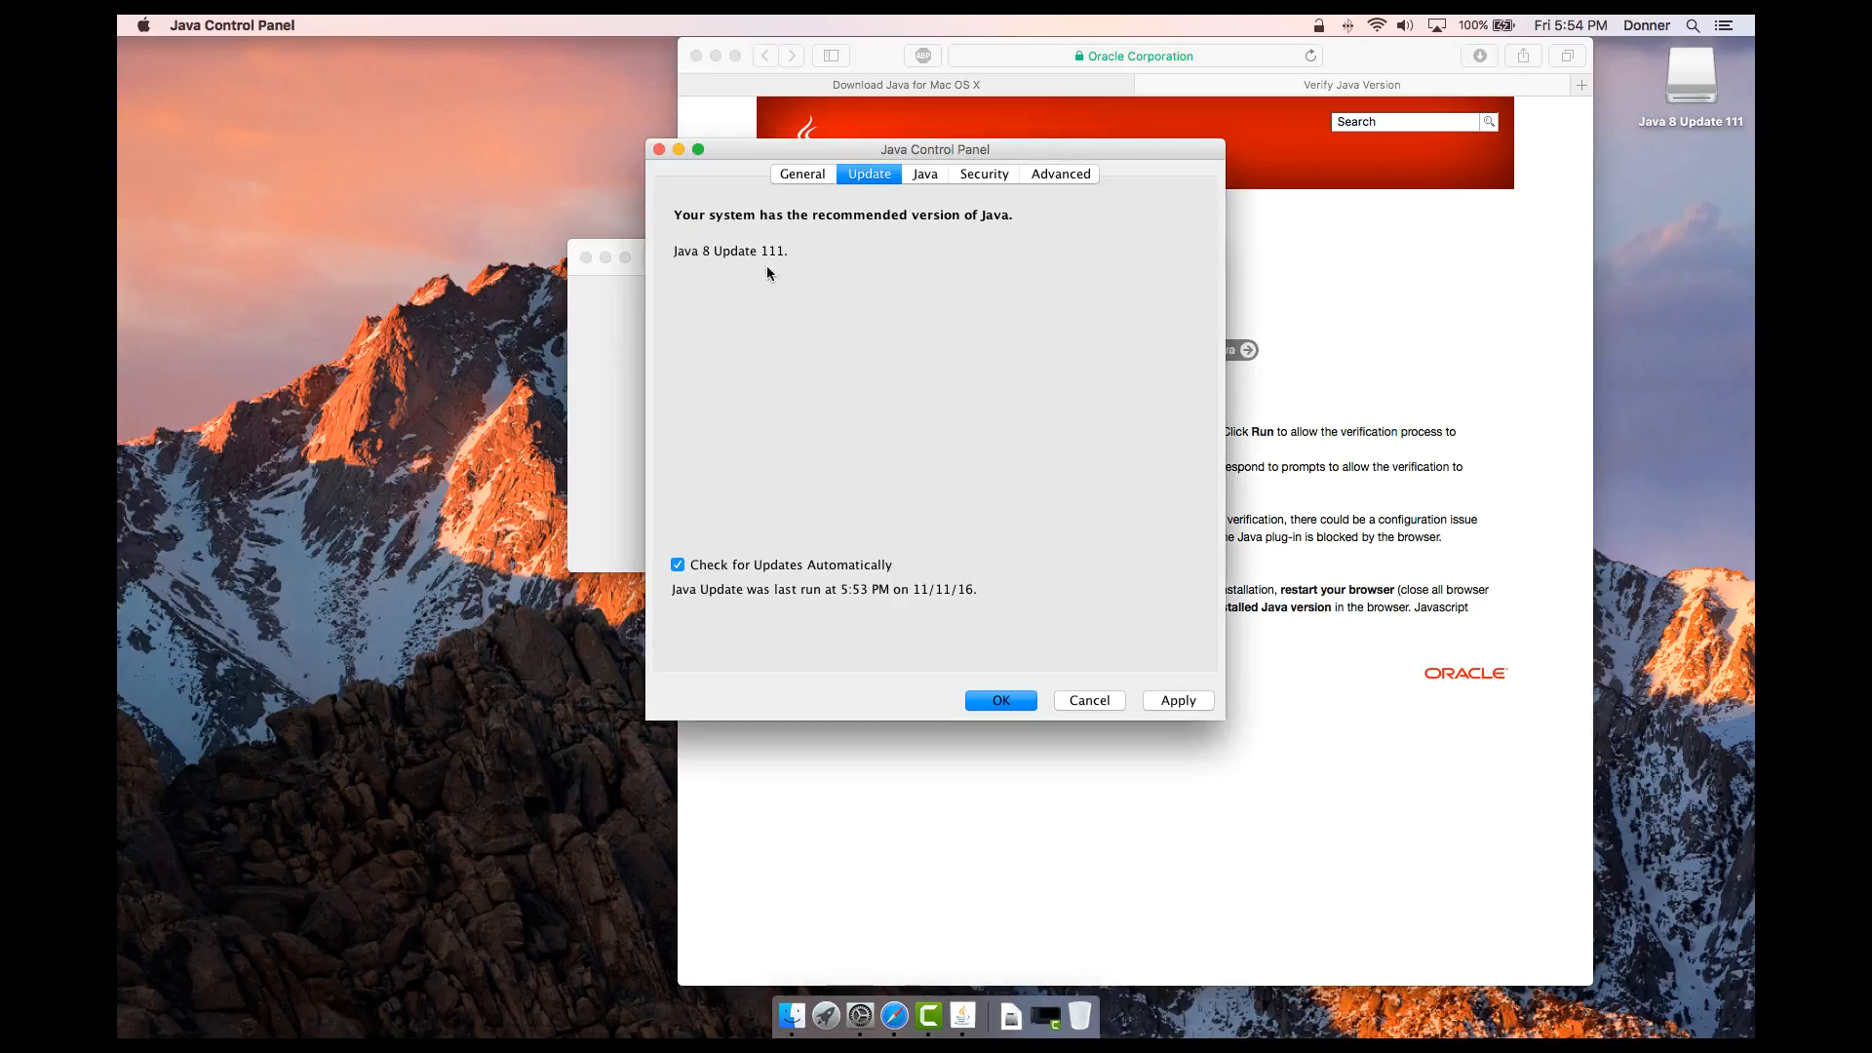
pyautogui.click(687, 565)
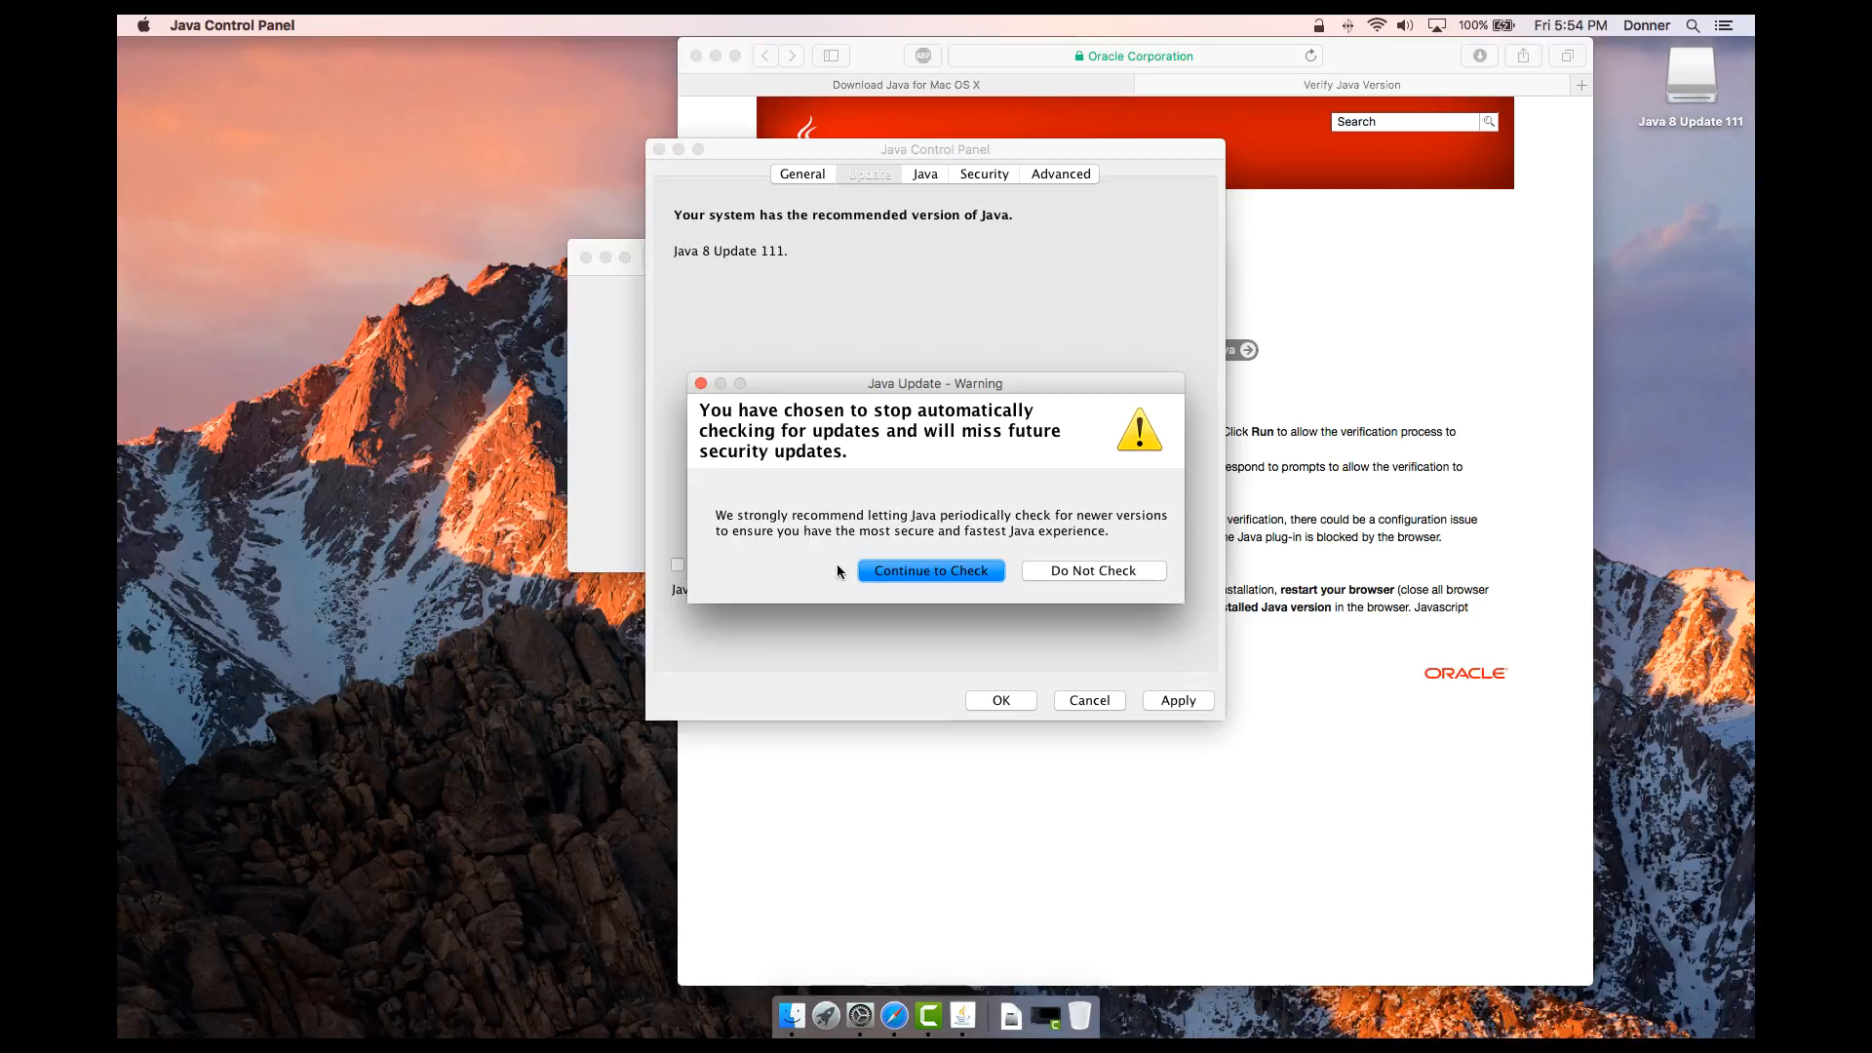
pyautogui.click(866, 573)
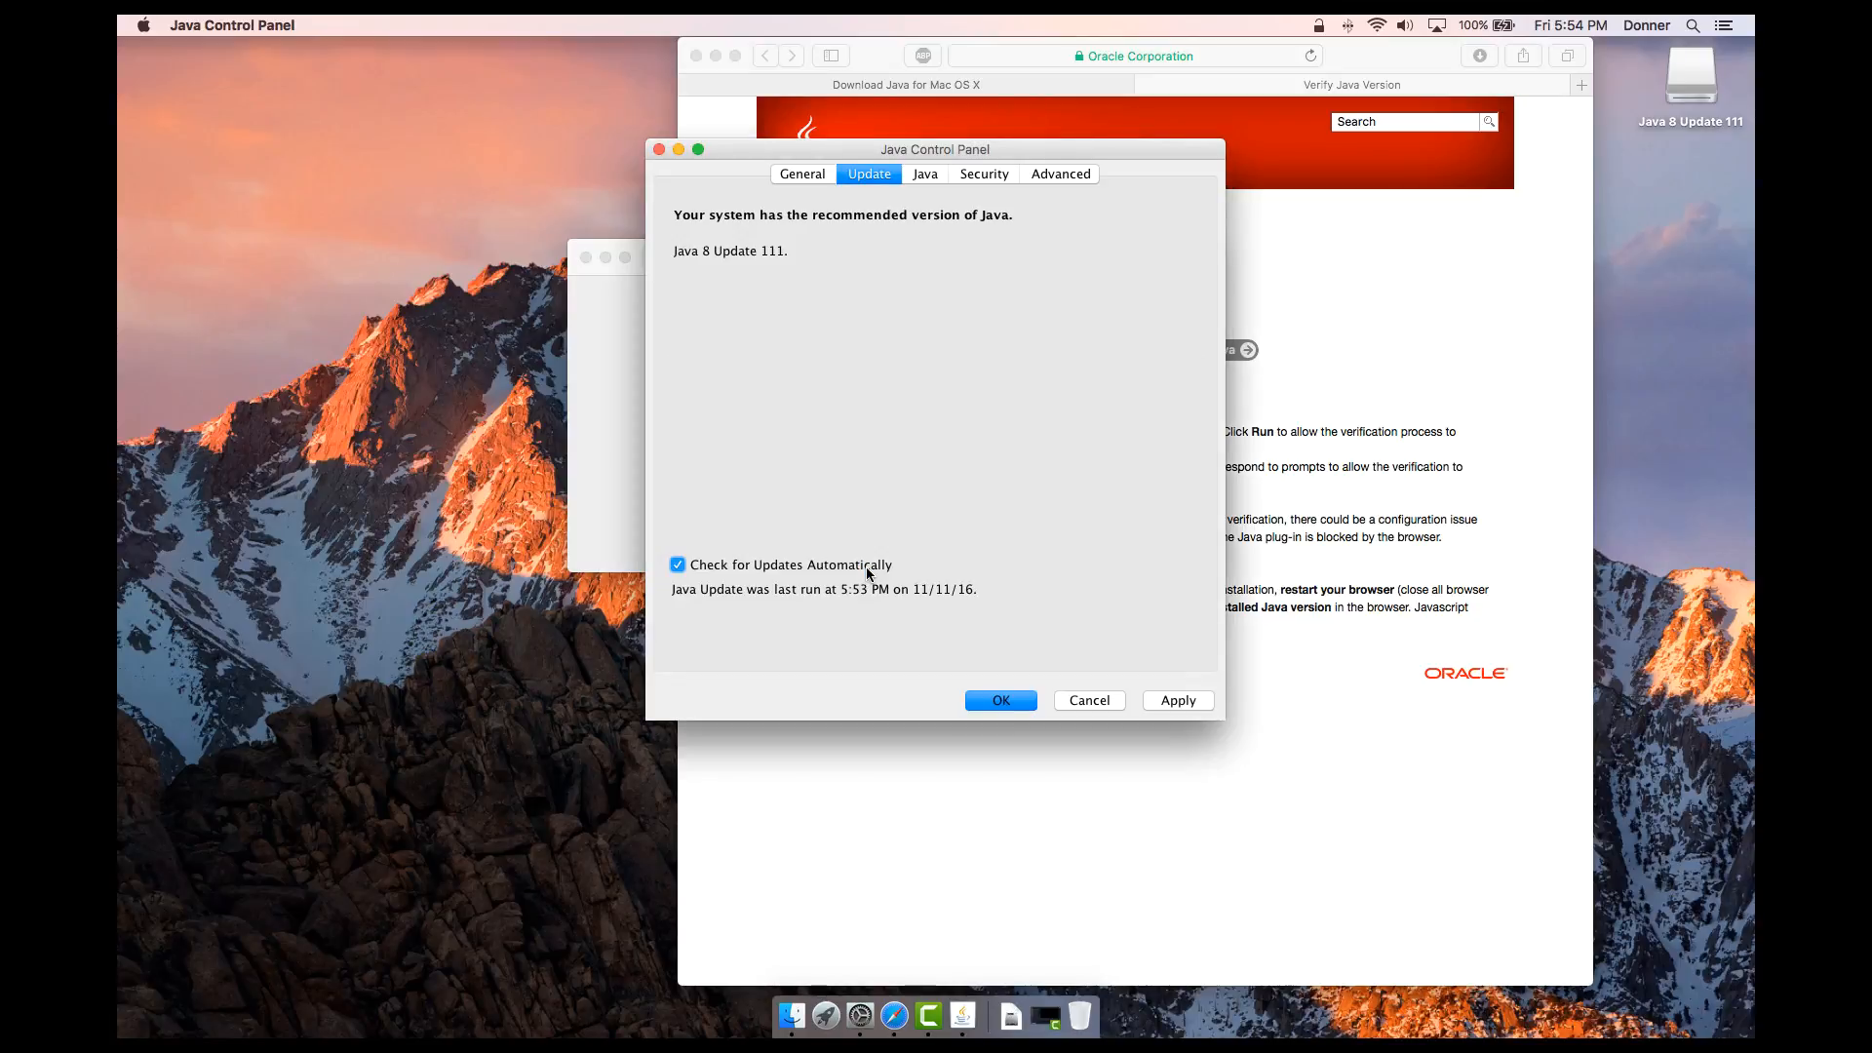
# View the system Java Runtime Environment settings in the Java Control Panel and close them.
pyautogui.click(921, 174)
pyautogui.click(1140, 256)
pyautogui.click(963, 322)
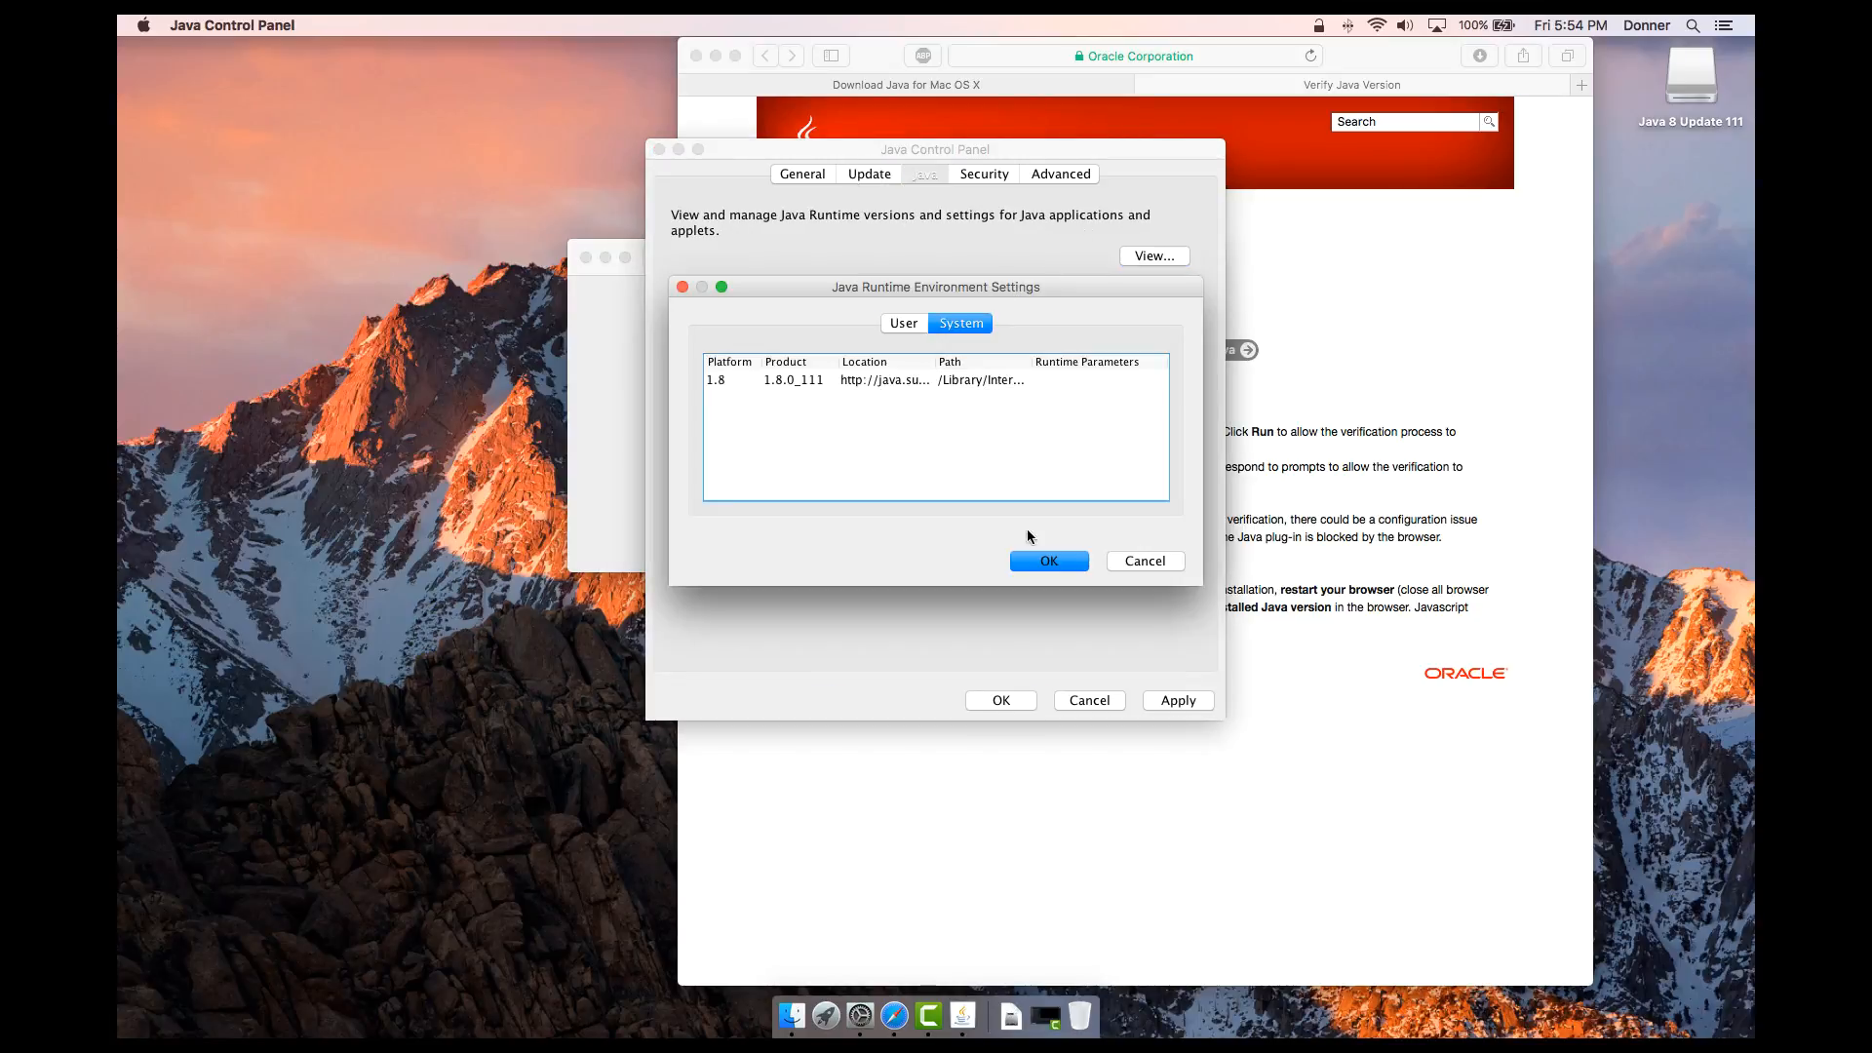
pyautogui.click(1041, 560)
# Set Java's security level to Very High and disable Java content in the browser.
pyautogui.click(984, 176)
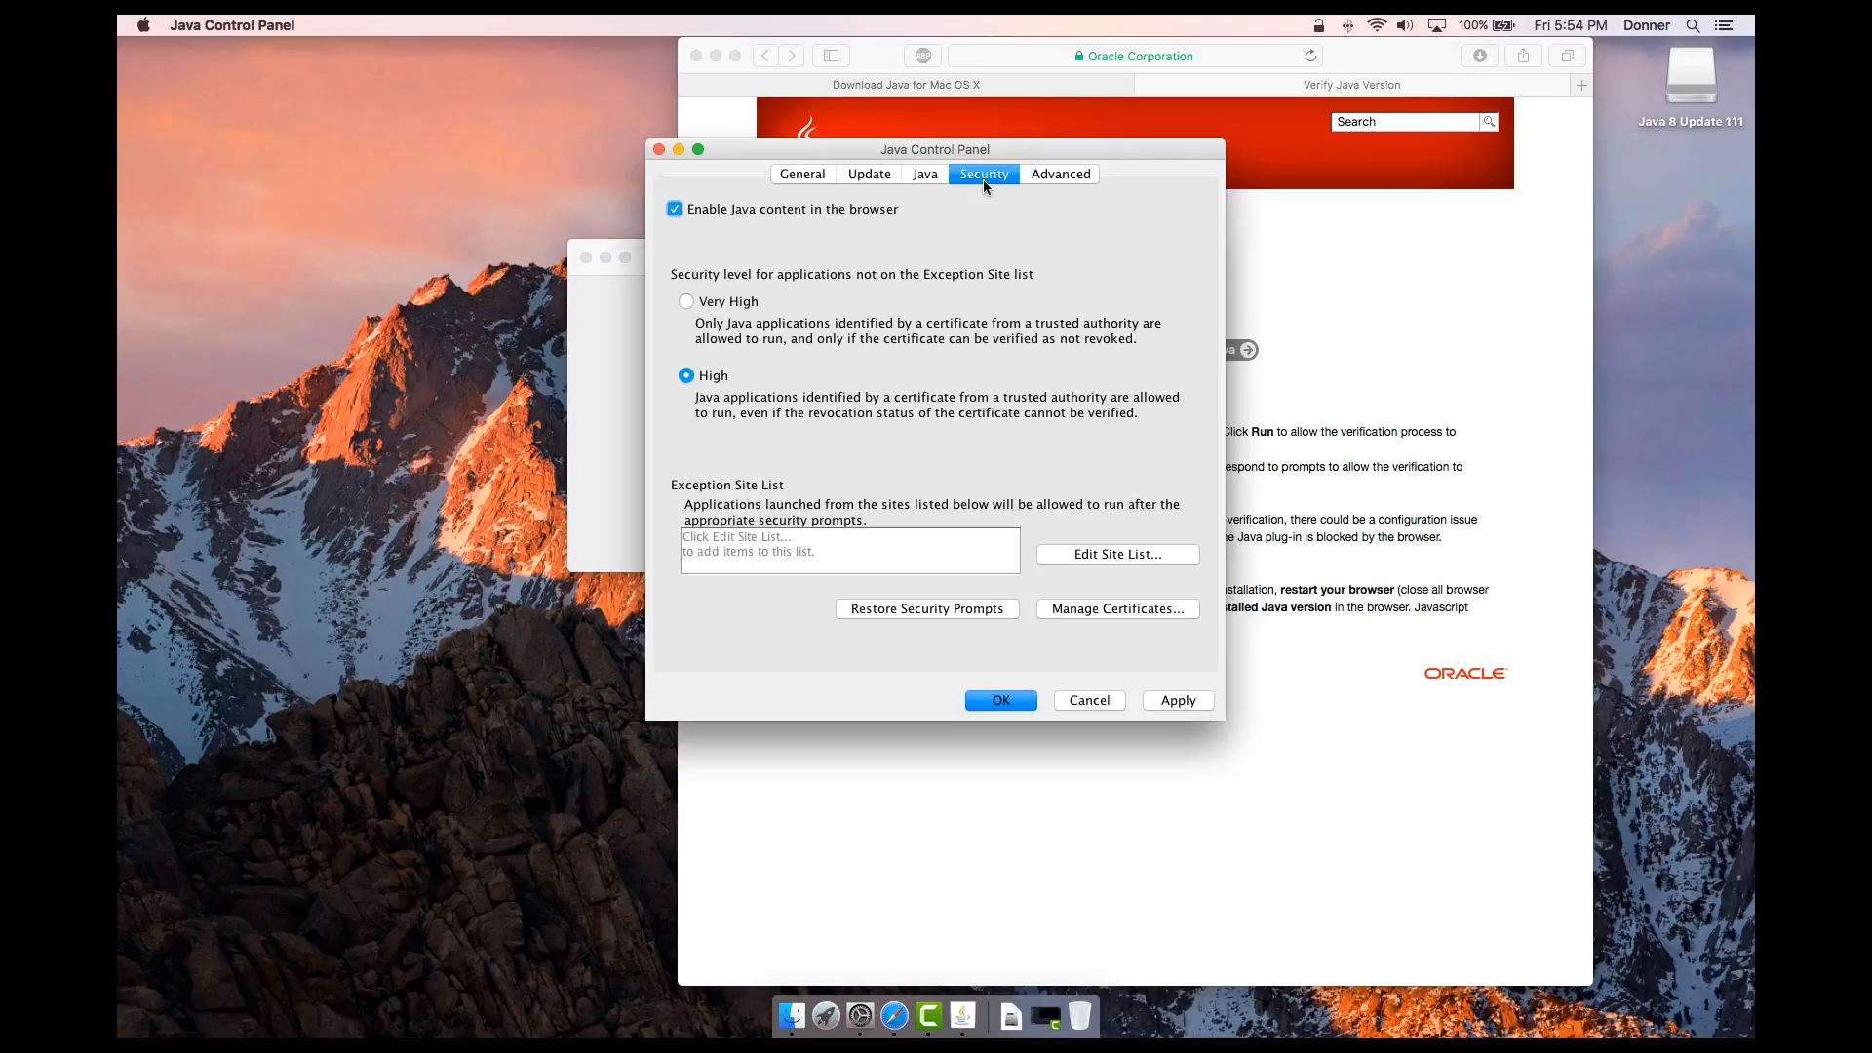
pyautogui.click(686, 301)
pyautogui.click(674, 208)
# In Java's advanced settings, set Application Installation to Never install and suppress sponsor offers when installing or updating Java.
pyautogui.click(1053, 175)
pyautogui.click(722, 634)
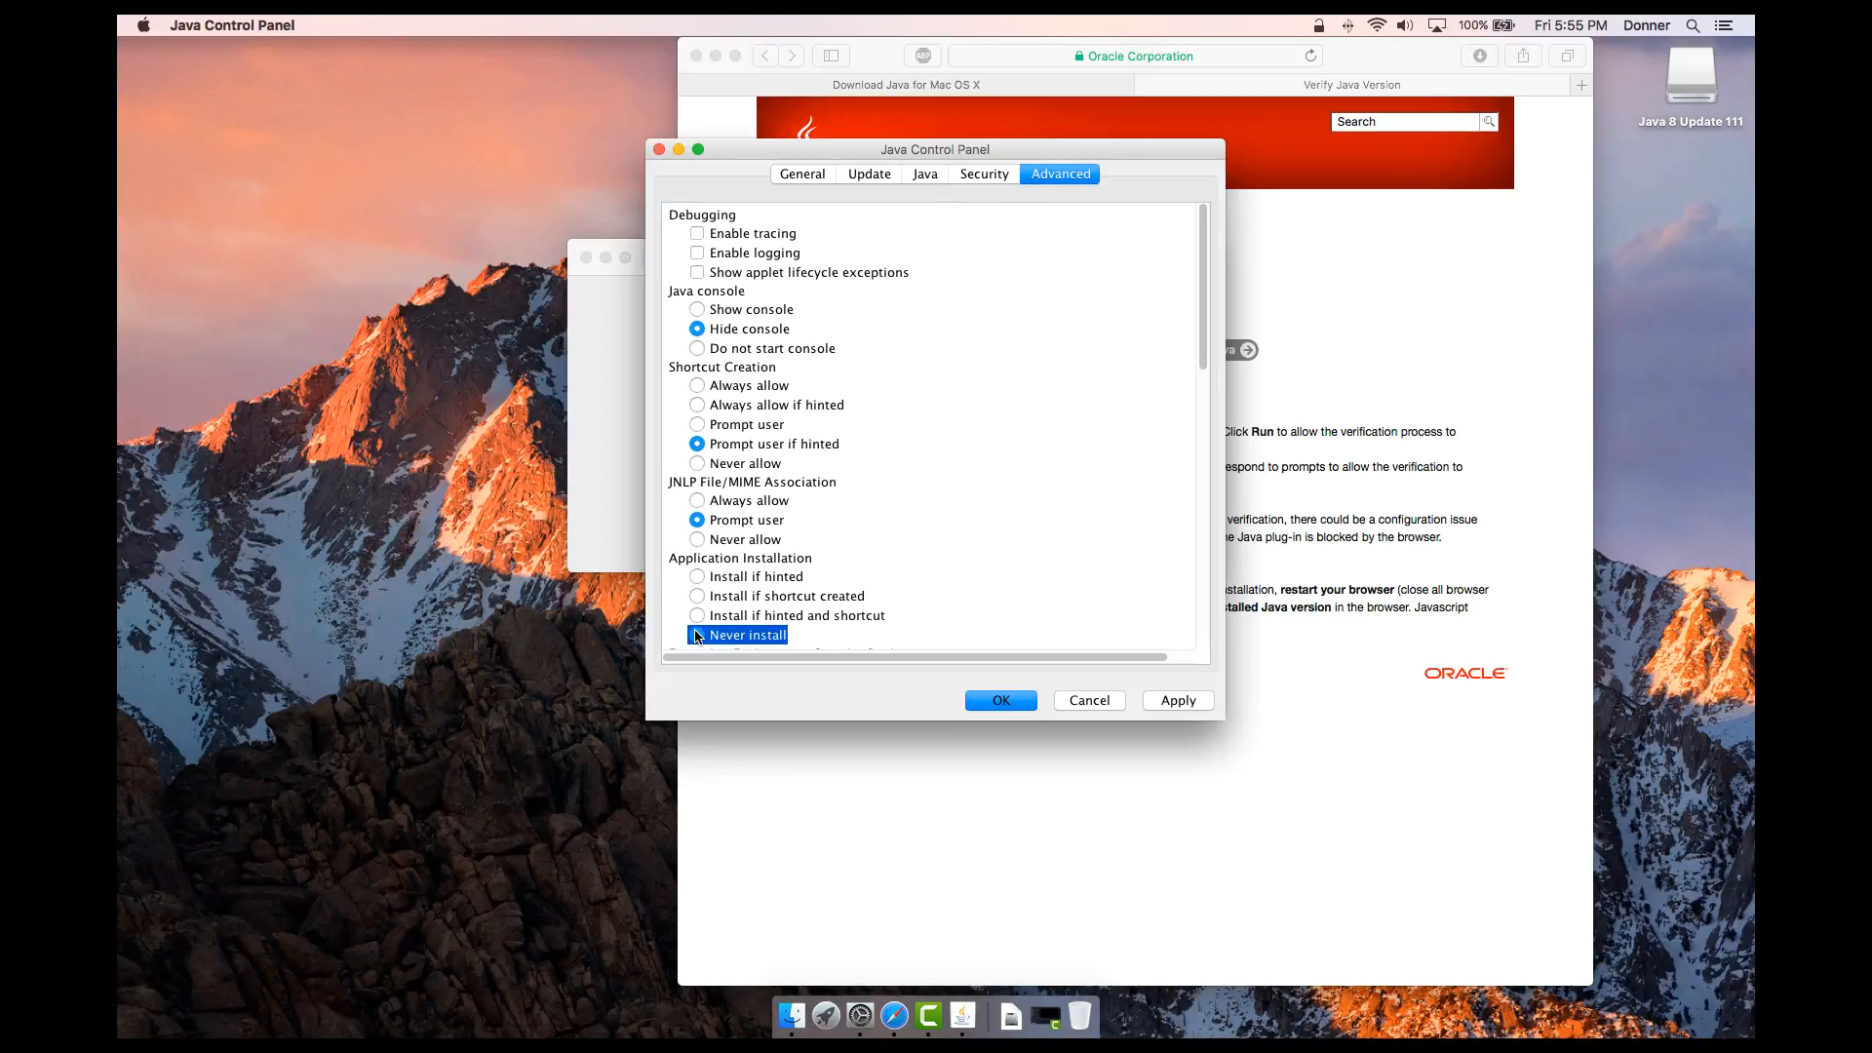
pyautogui.scroll(-10, 1056, 641)
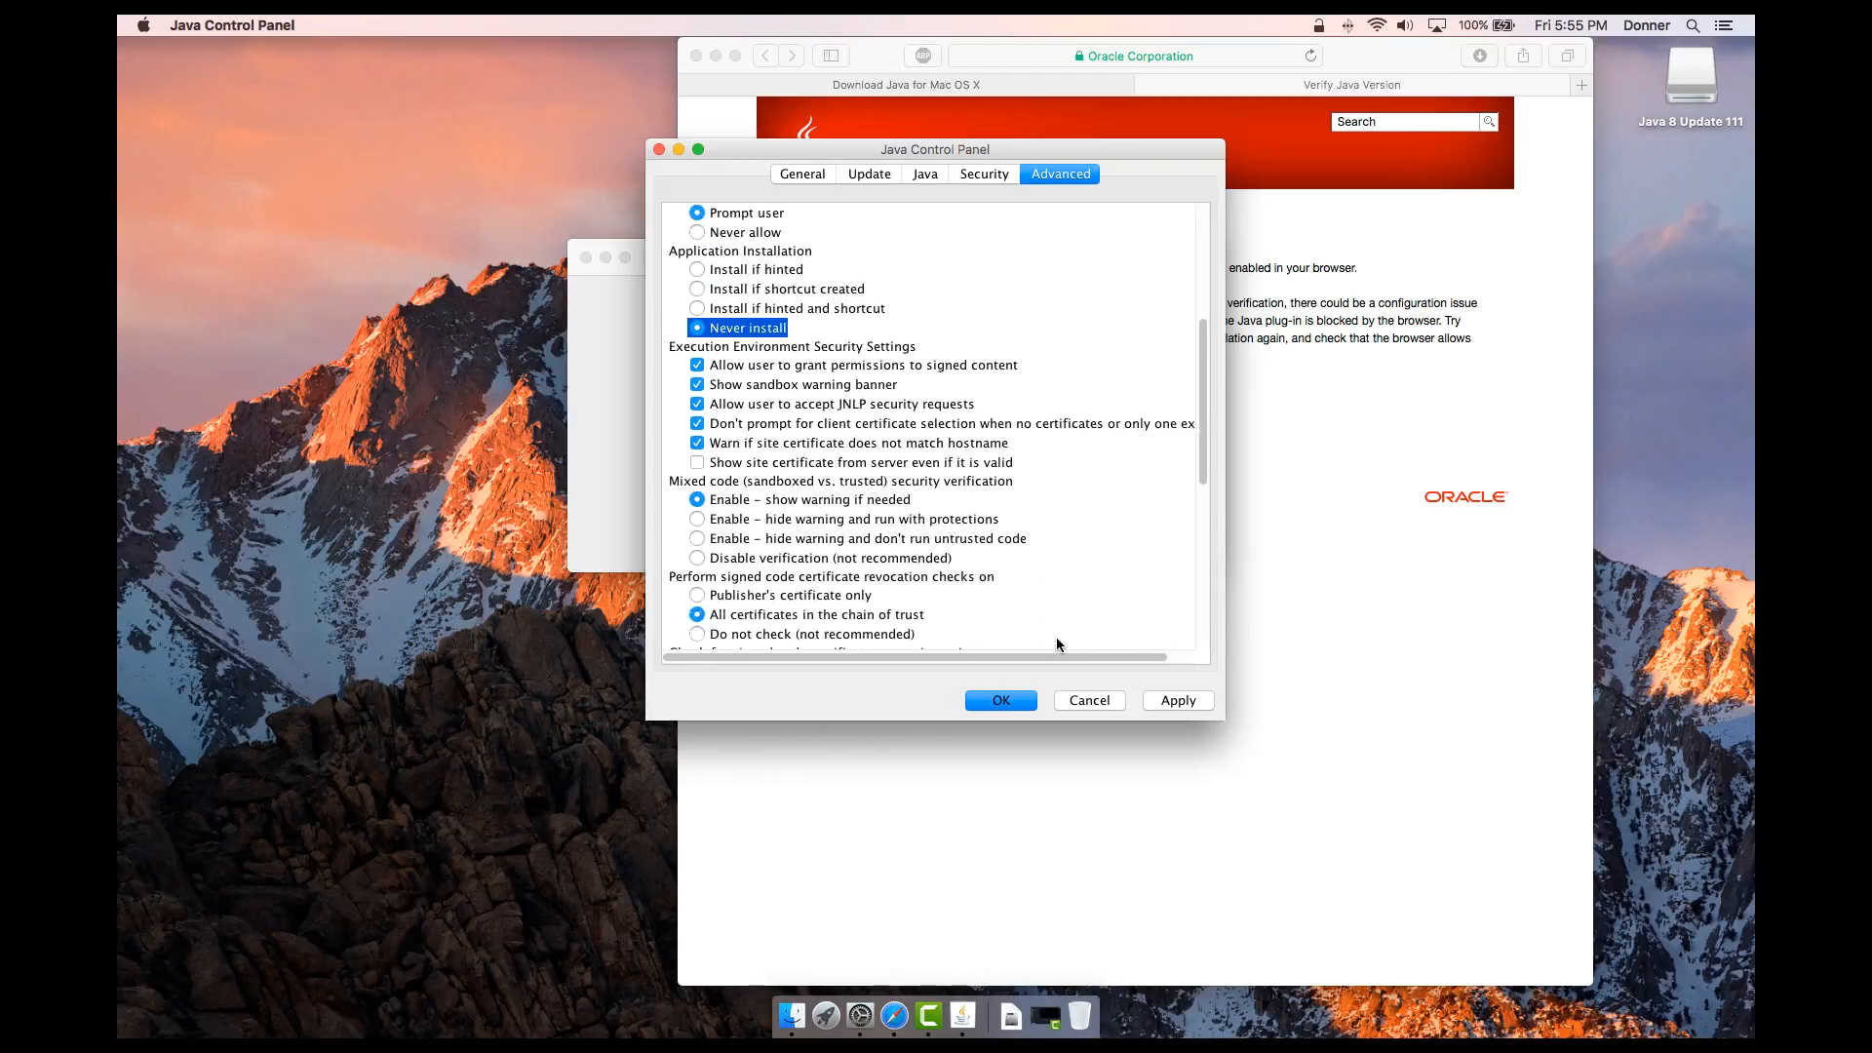
pyautogui.scroll(-5, 1055, 636)
pyautogui.click(1056, 636)
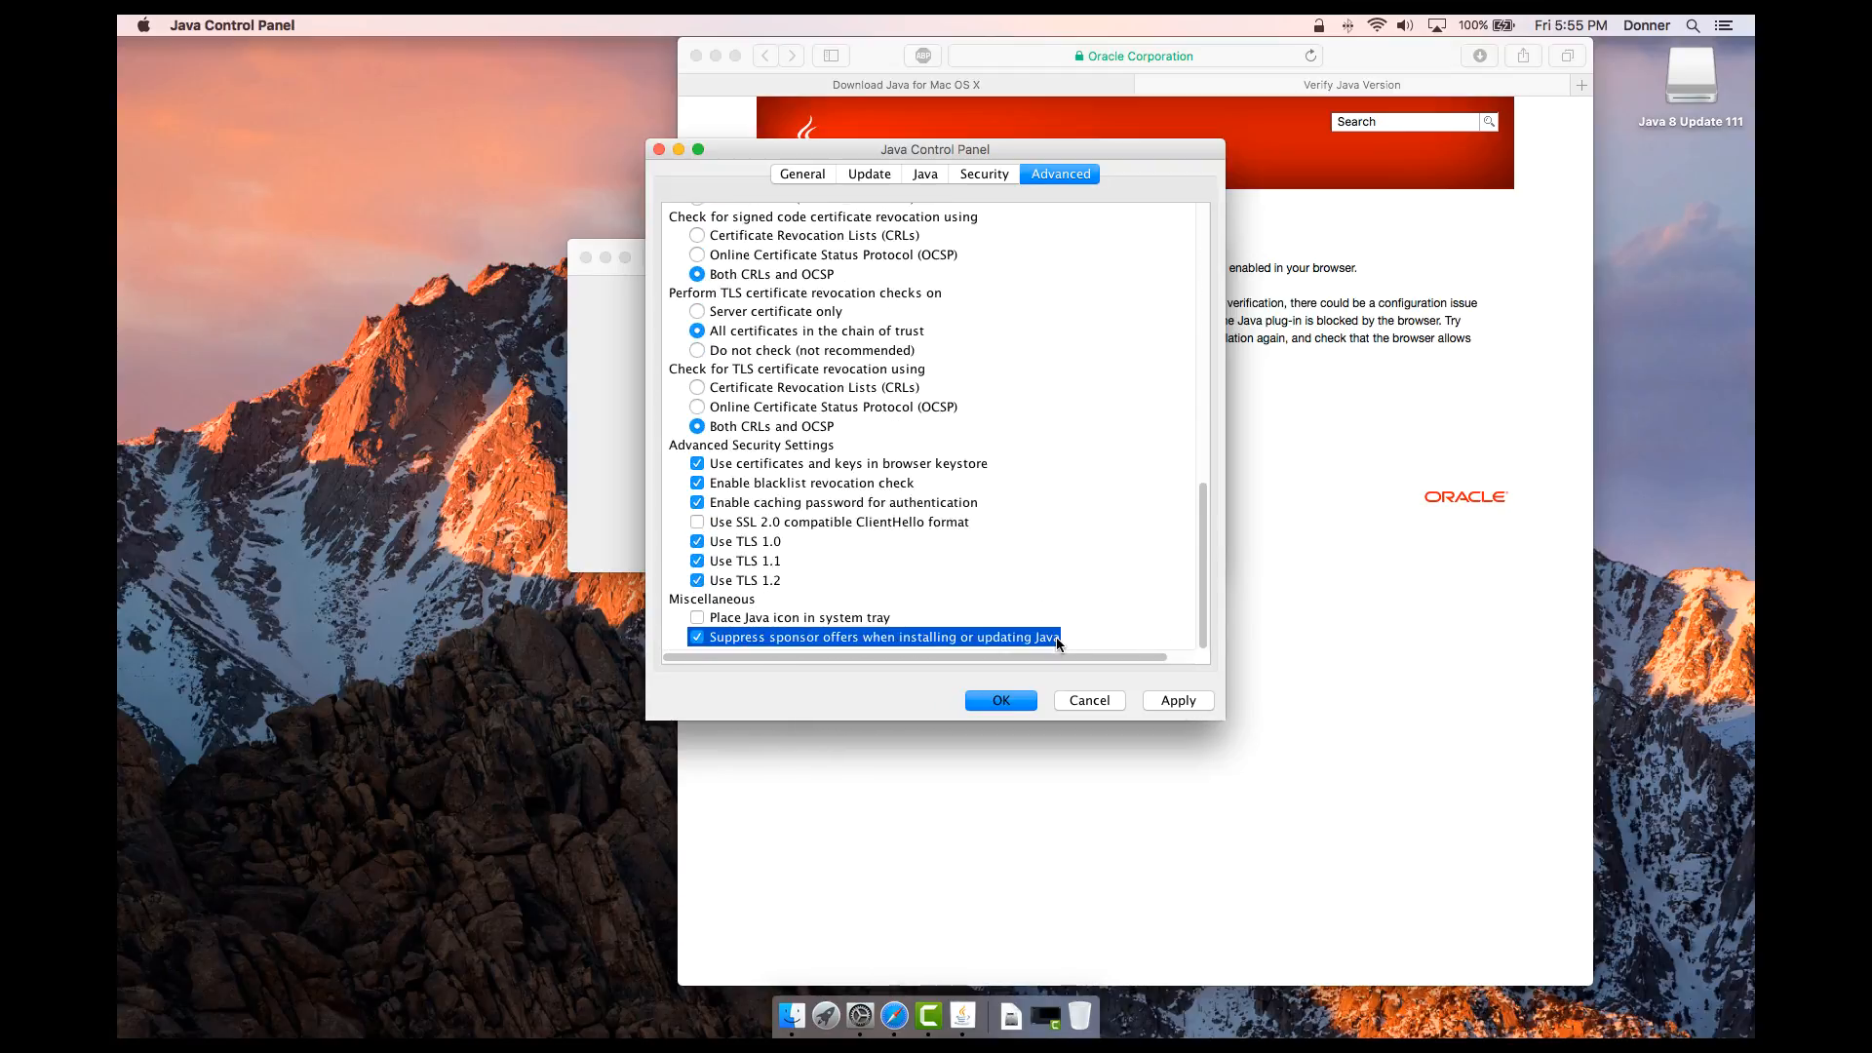
# Save the Java Control Panel settings, authorizing with the account password and accepting that Java is disabled for the current user only.
pyautogui.click(1014, 701)
pyautogui.write('********')
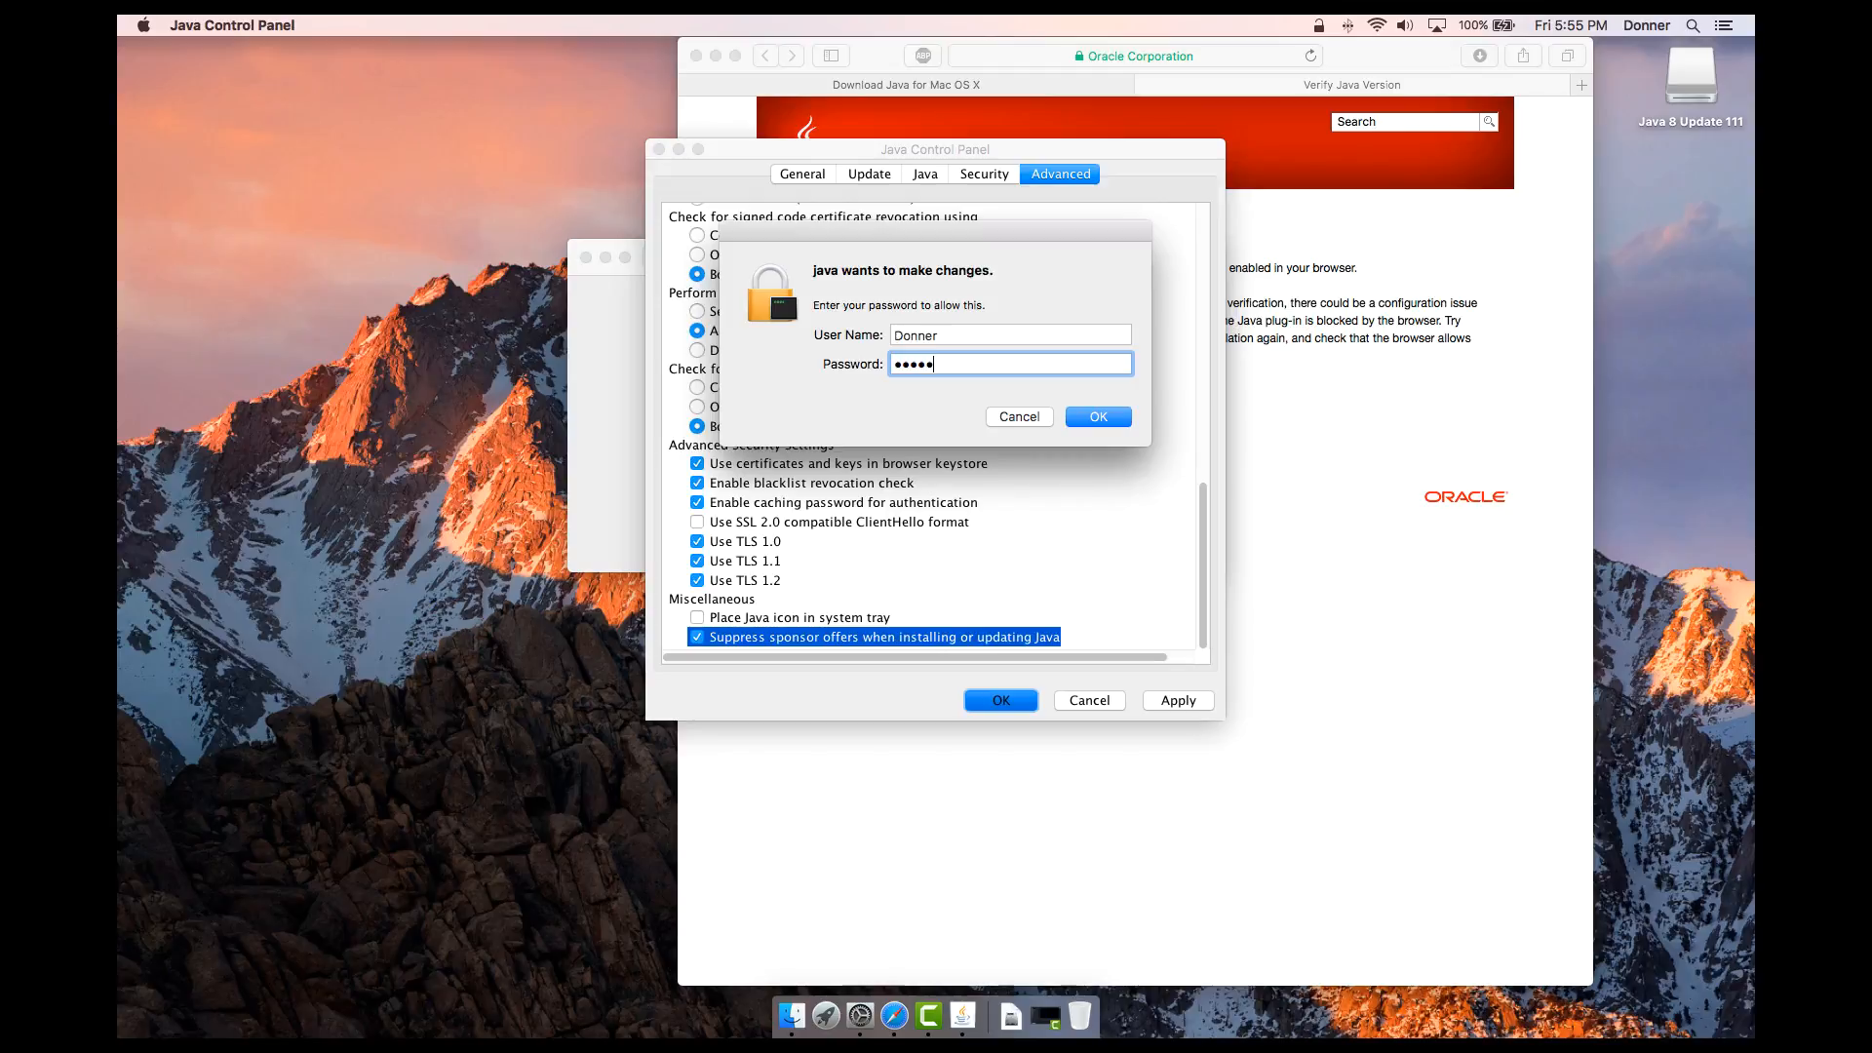
pyautogui.press('Return')
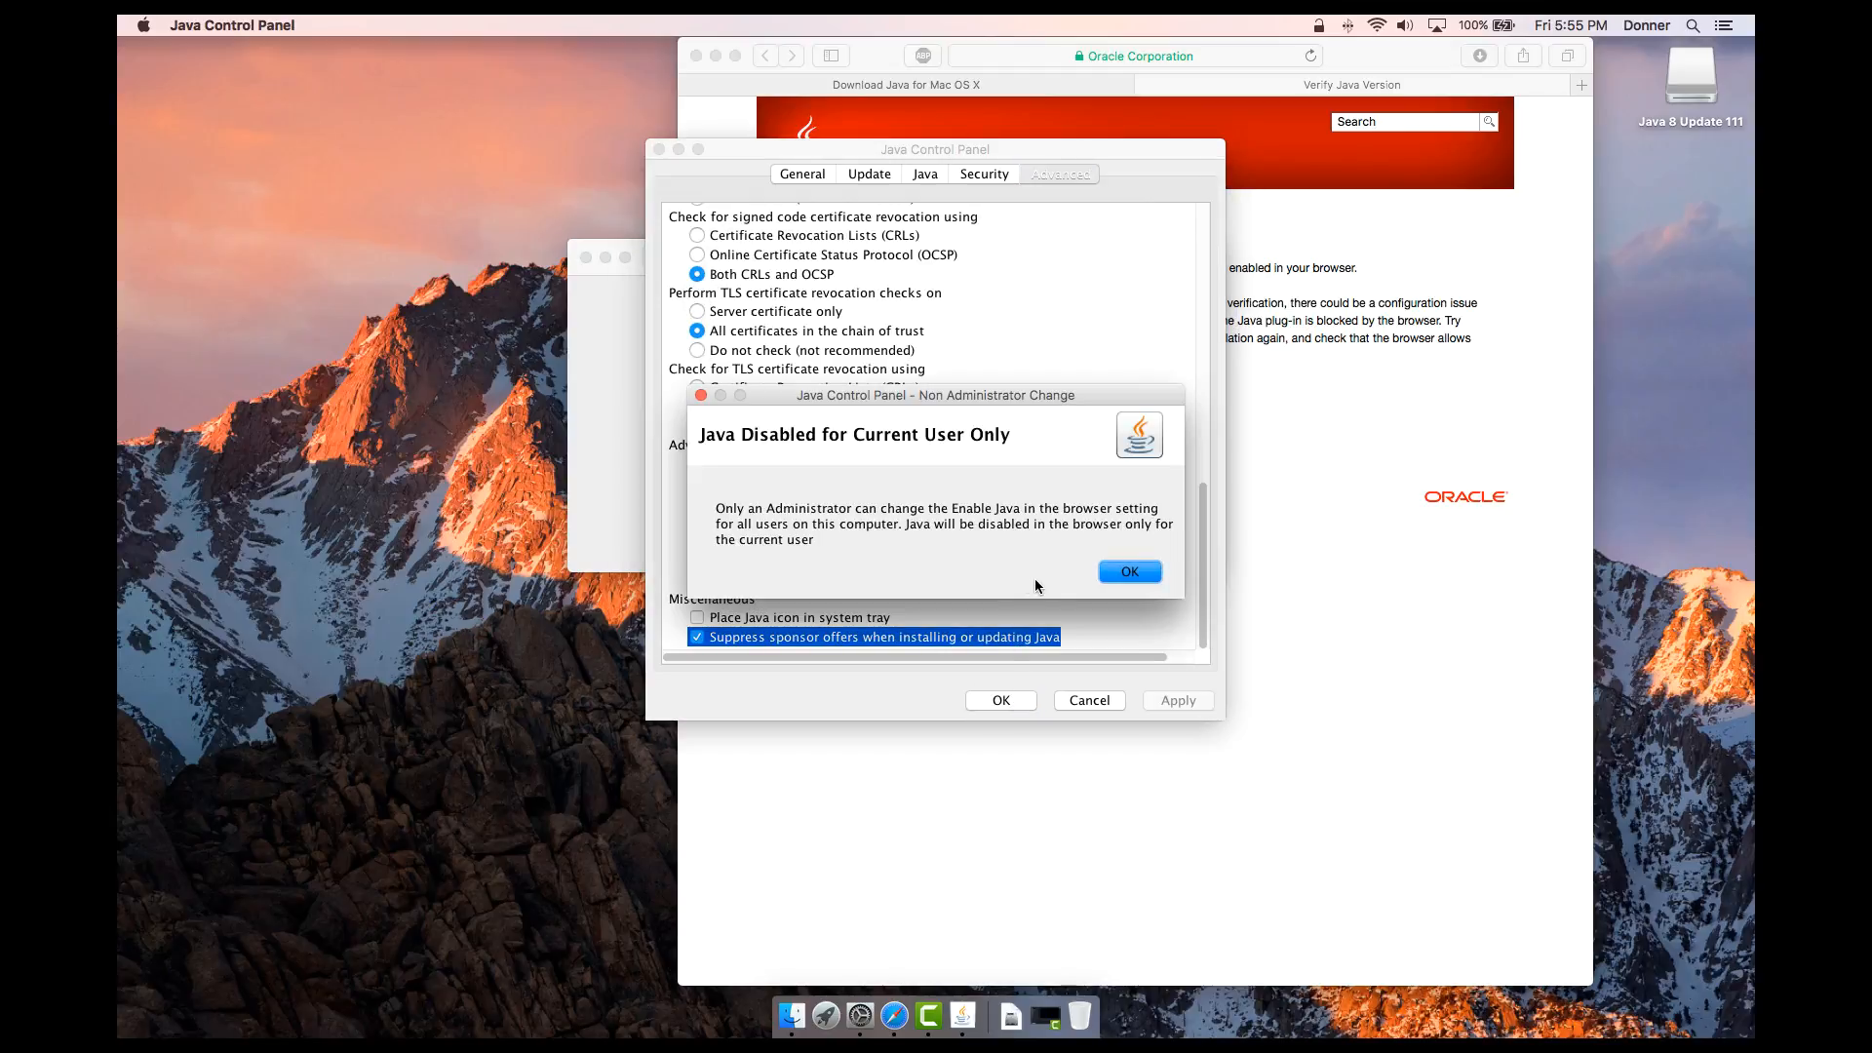
pyautogui.click(1112, 574)
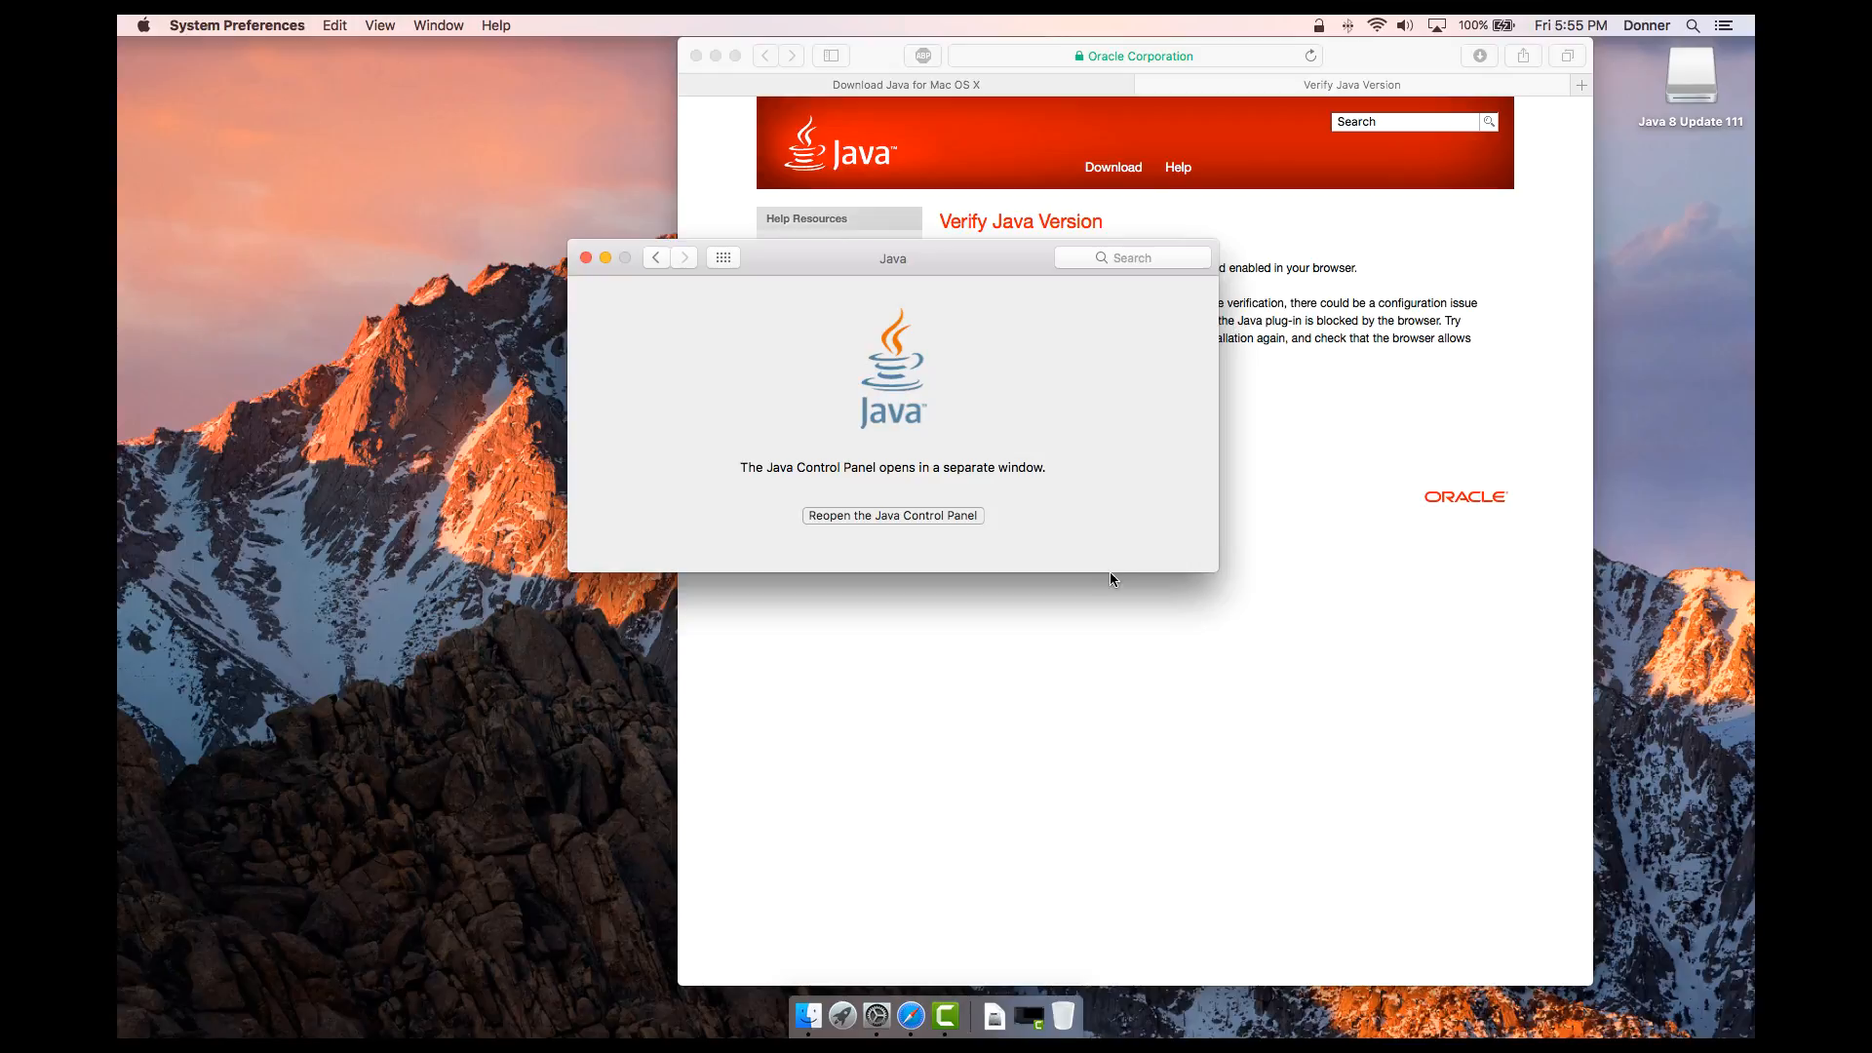
# Switch to Safari, go to trustpds.com and download the PDS 2.1.1 release for Mac.
pyautogui.click(1143, 54)
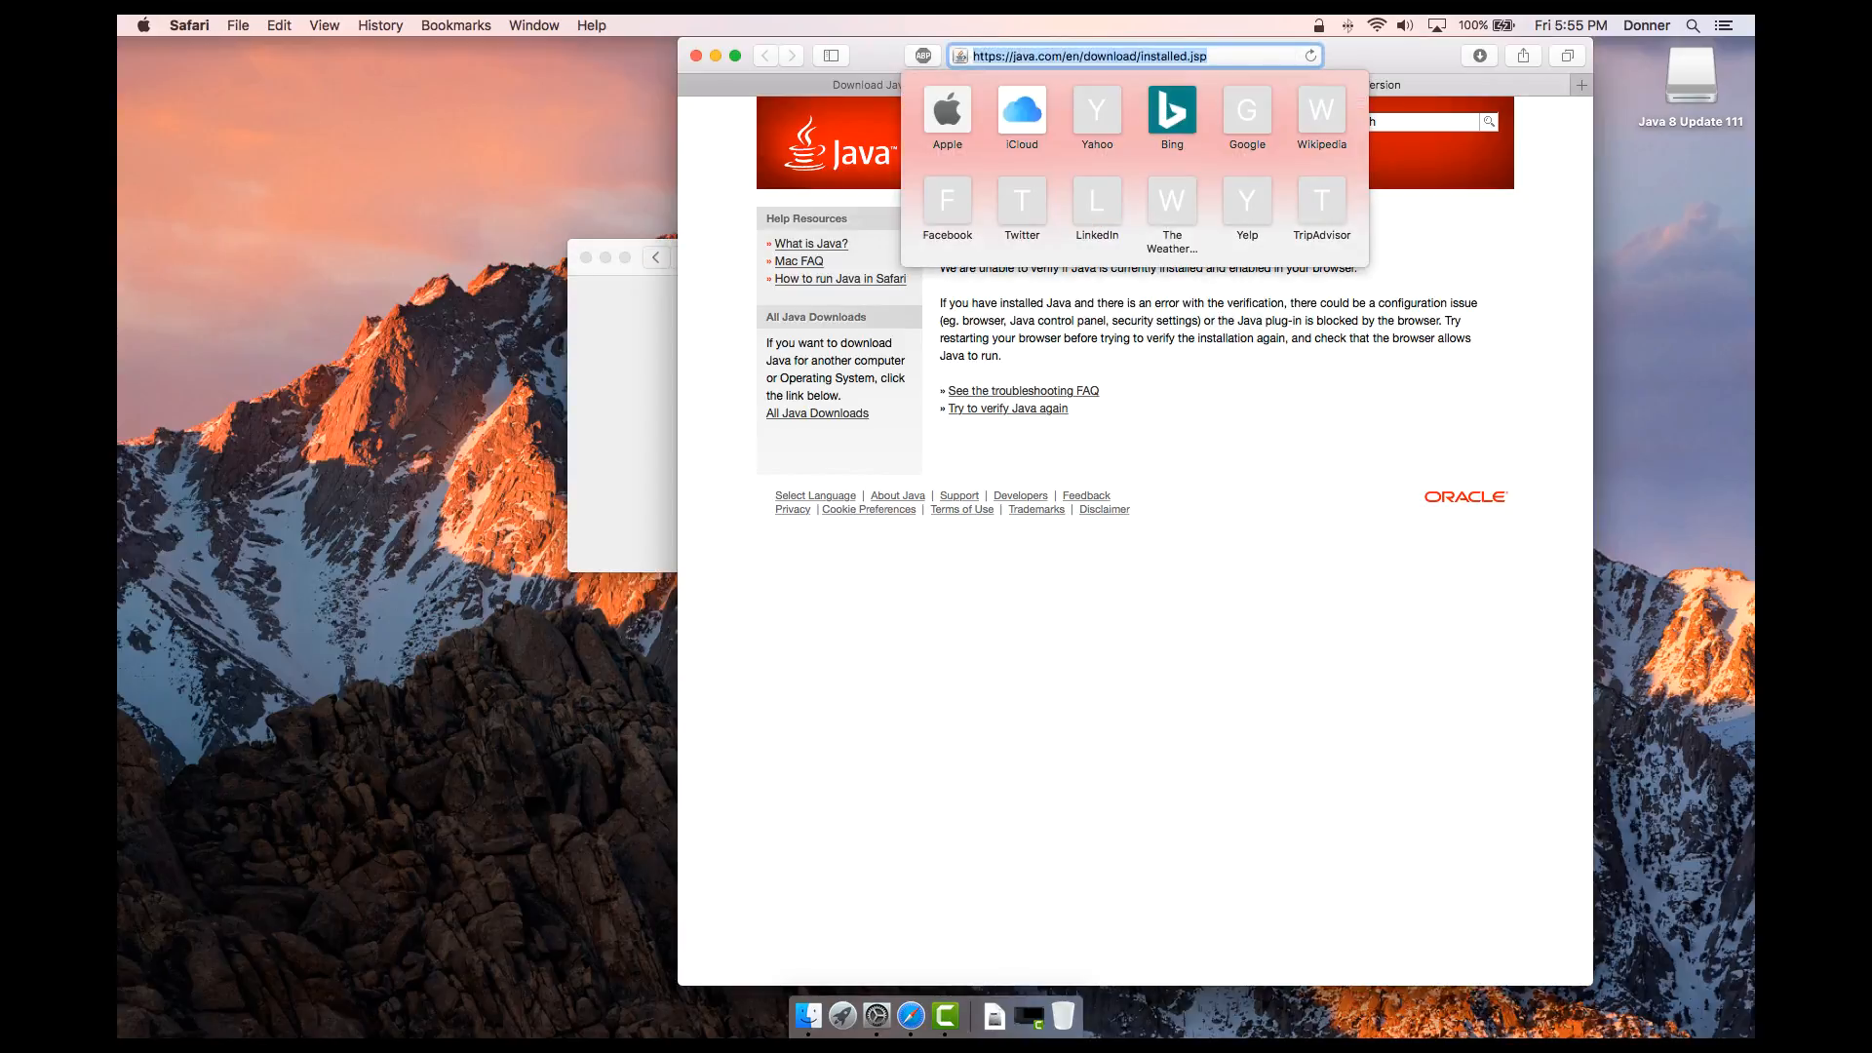
pyautogui.write('trustpds.co')
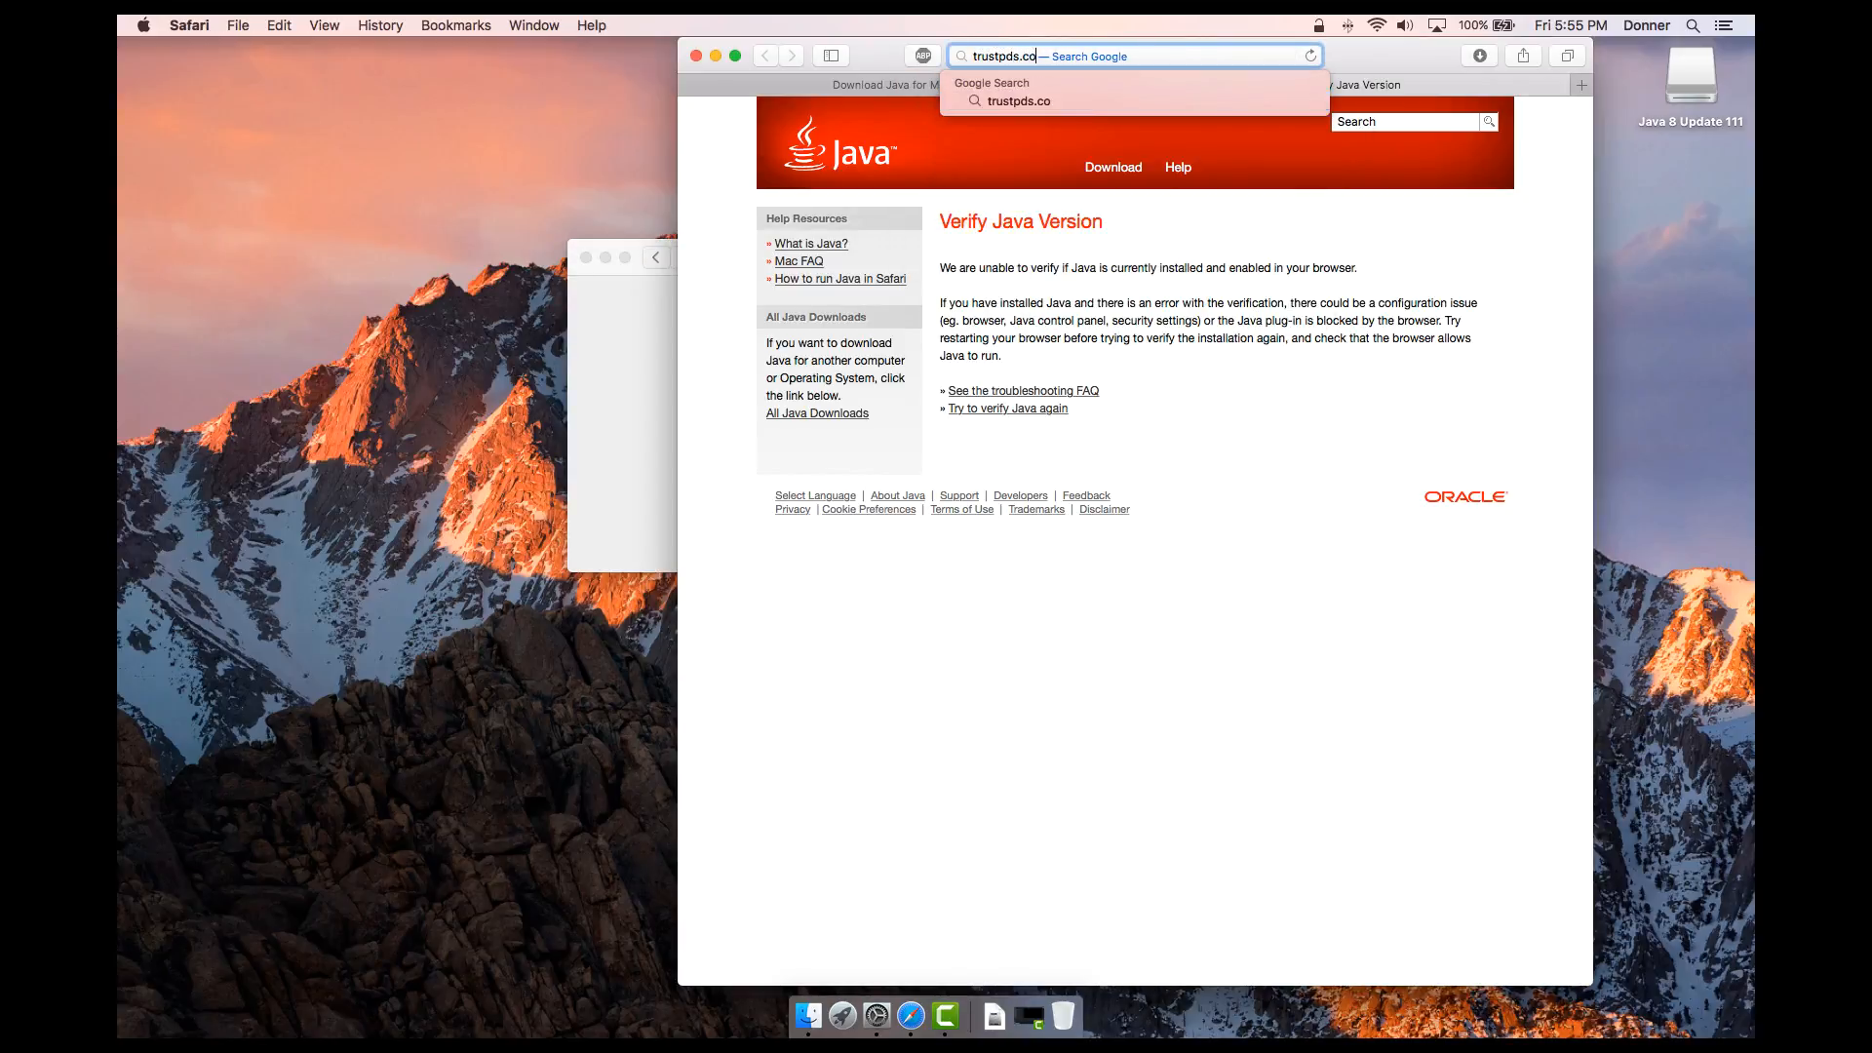
pyautogui.press('Return')
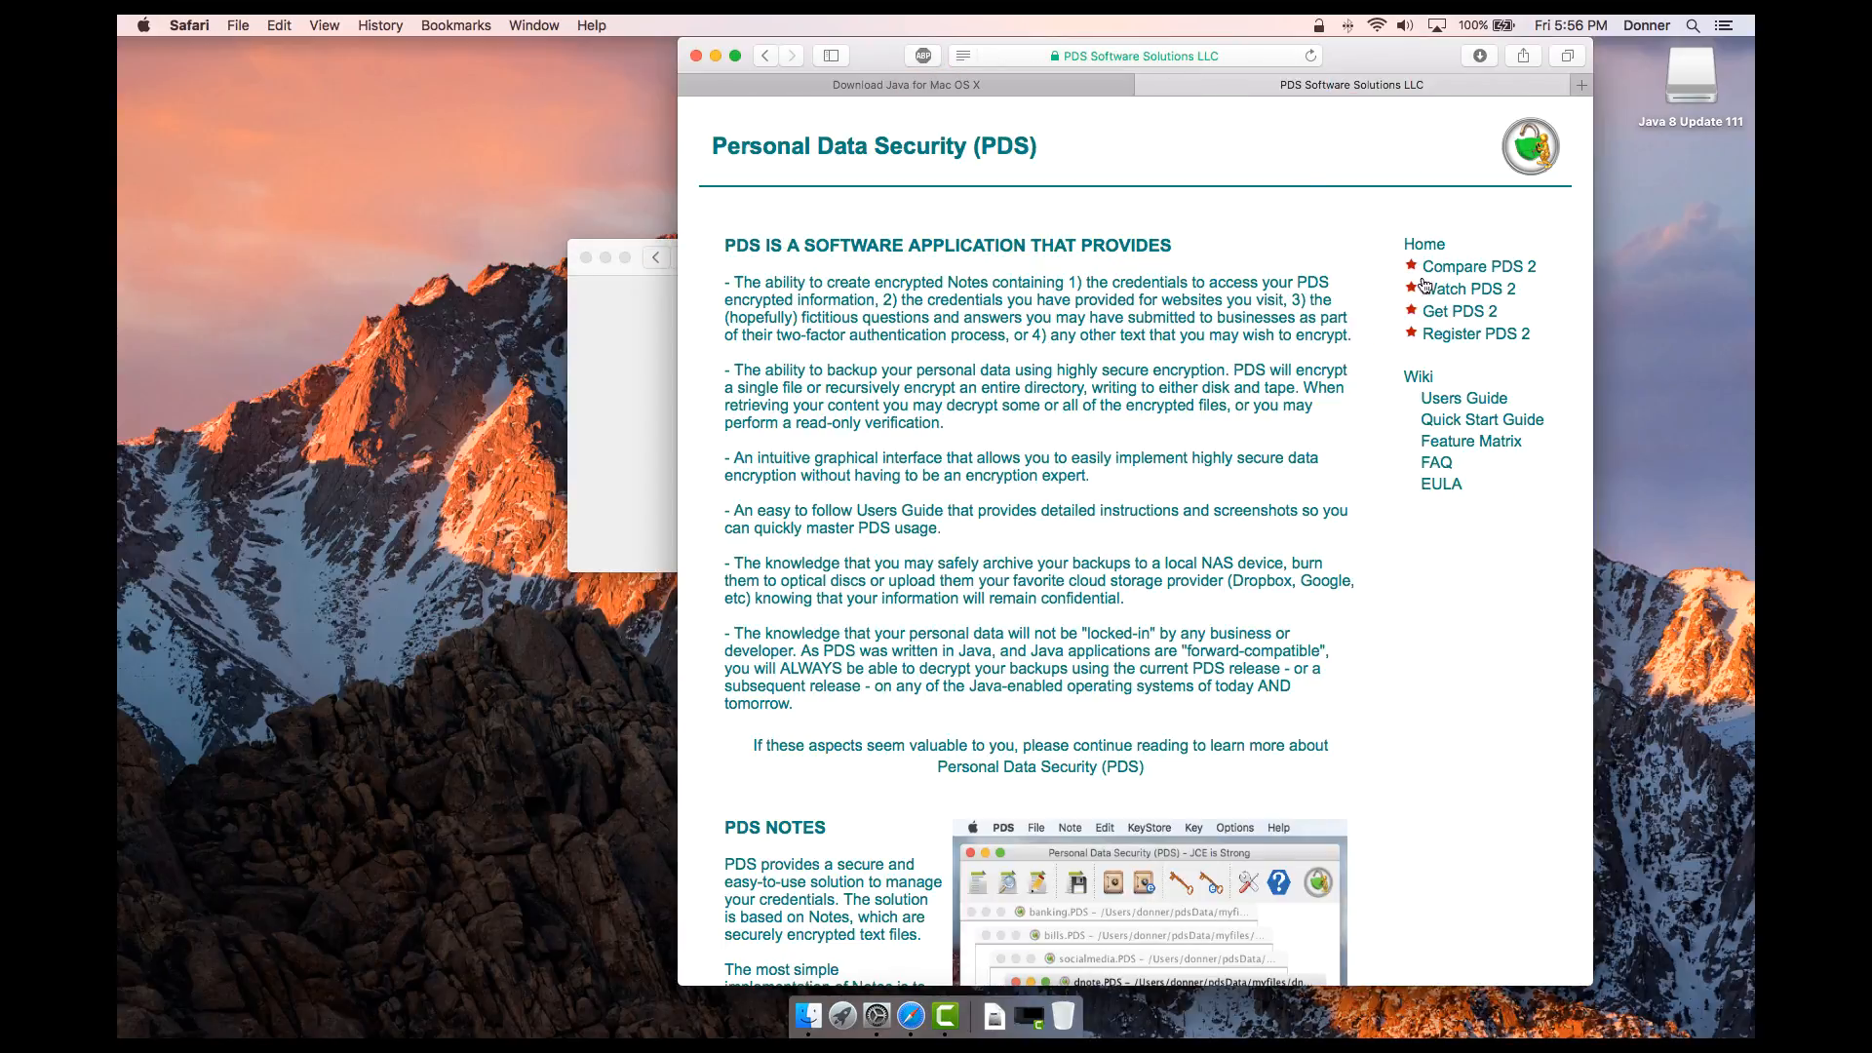
pyautogui.click(1434, 310)
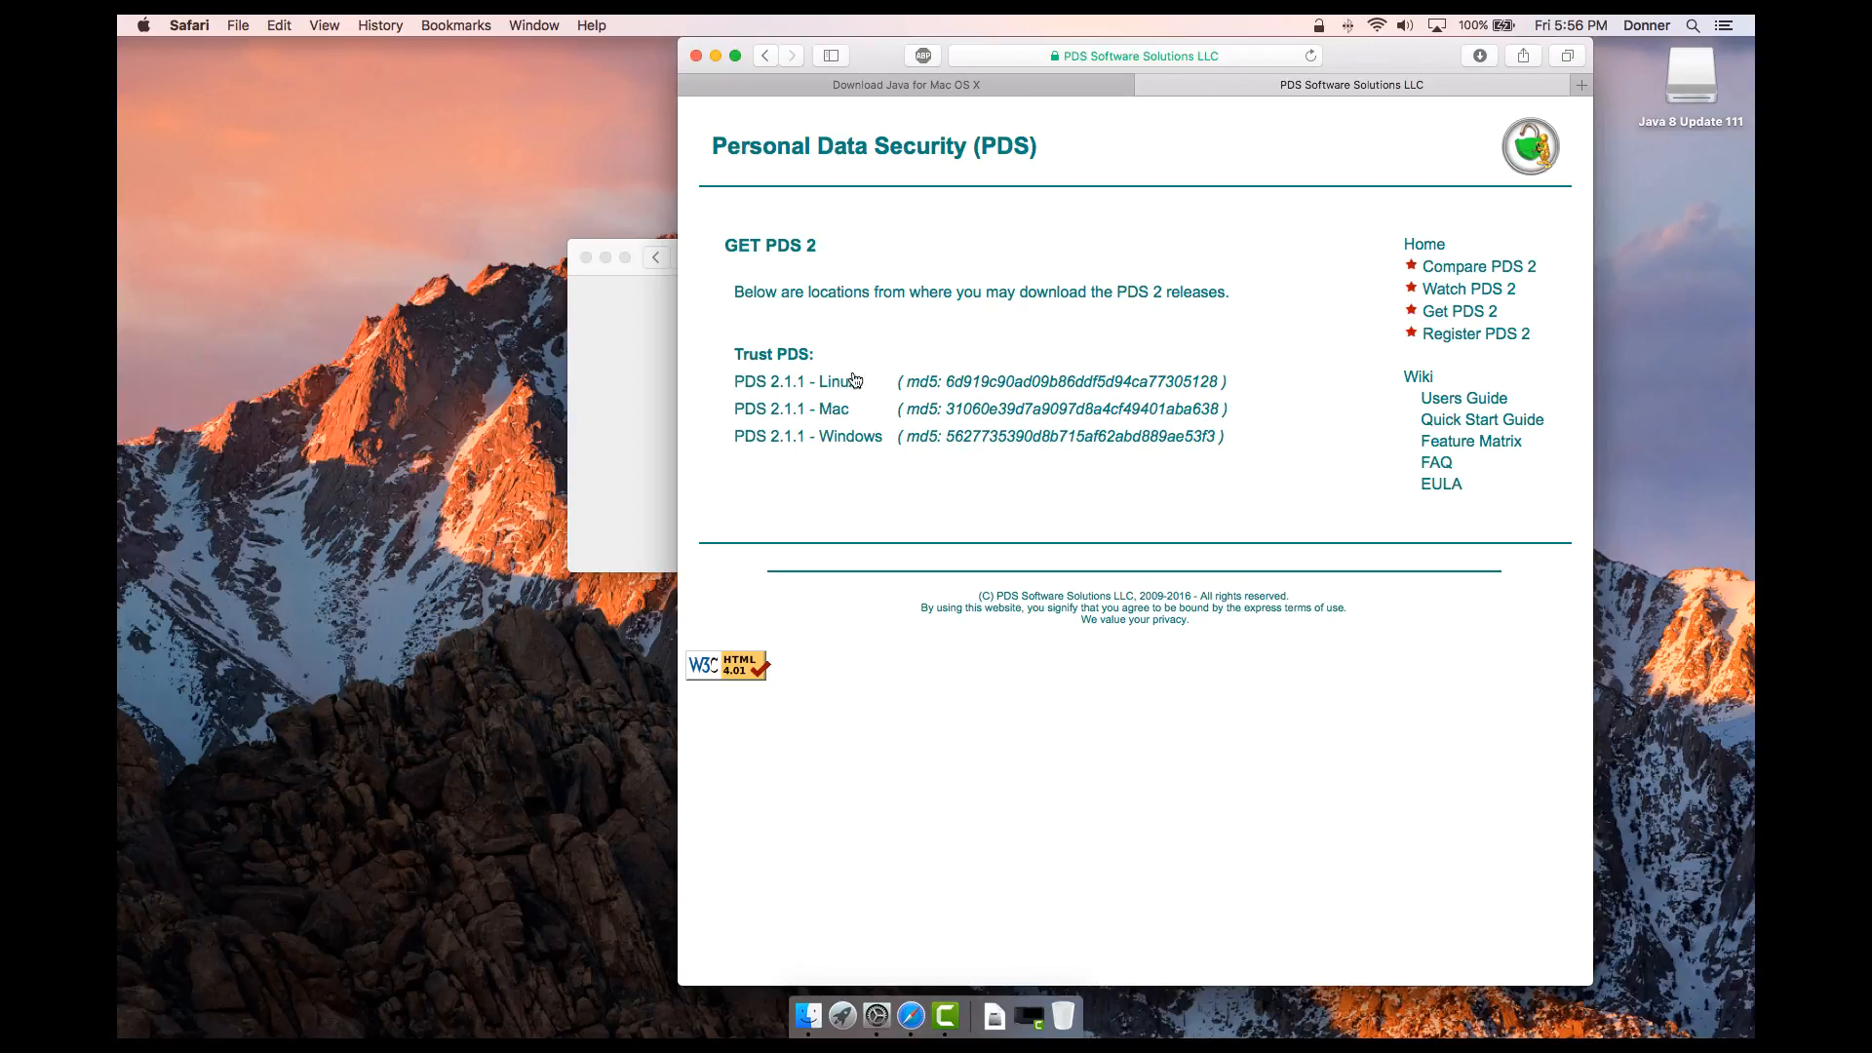
pyautogui.click(844, 413)
# Open the downloaded pds-mac-2.1.1.zip, move the PDS2 application into the Applications folder, and select it there.
pyautogui.click(993, 1016)
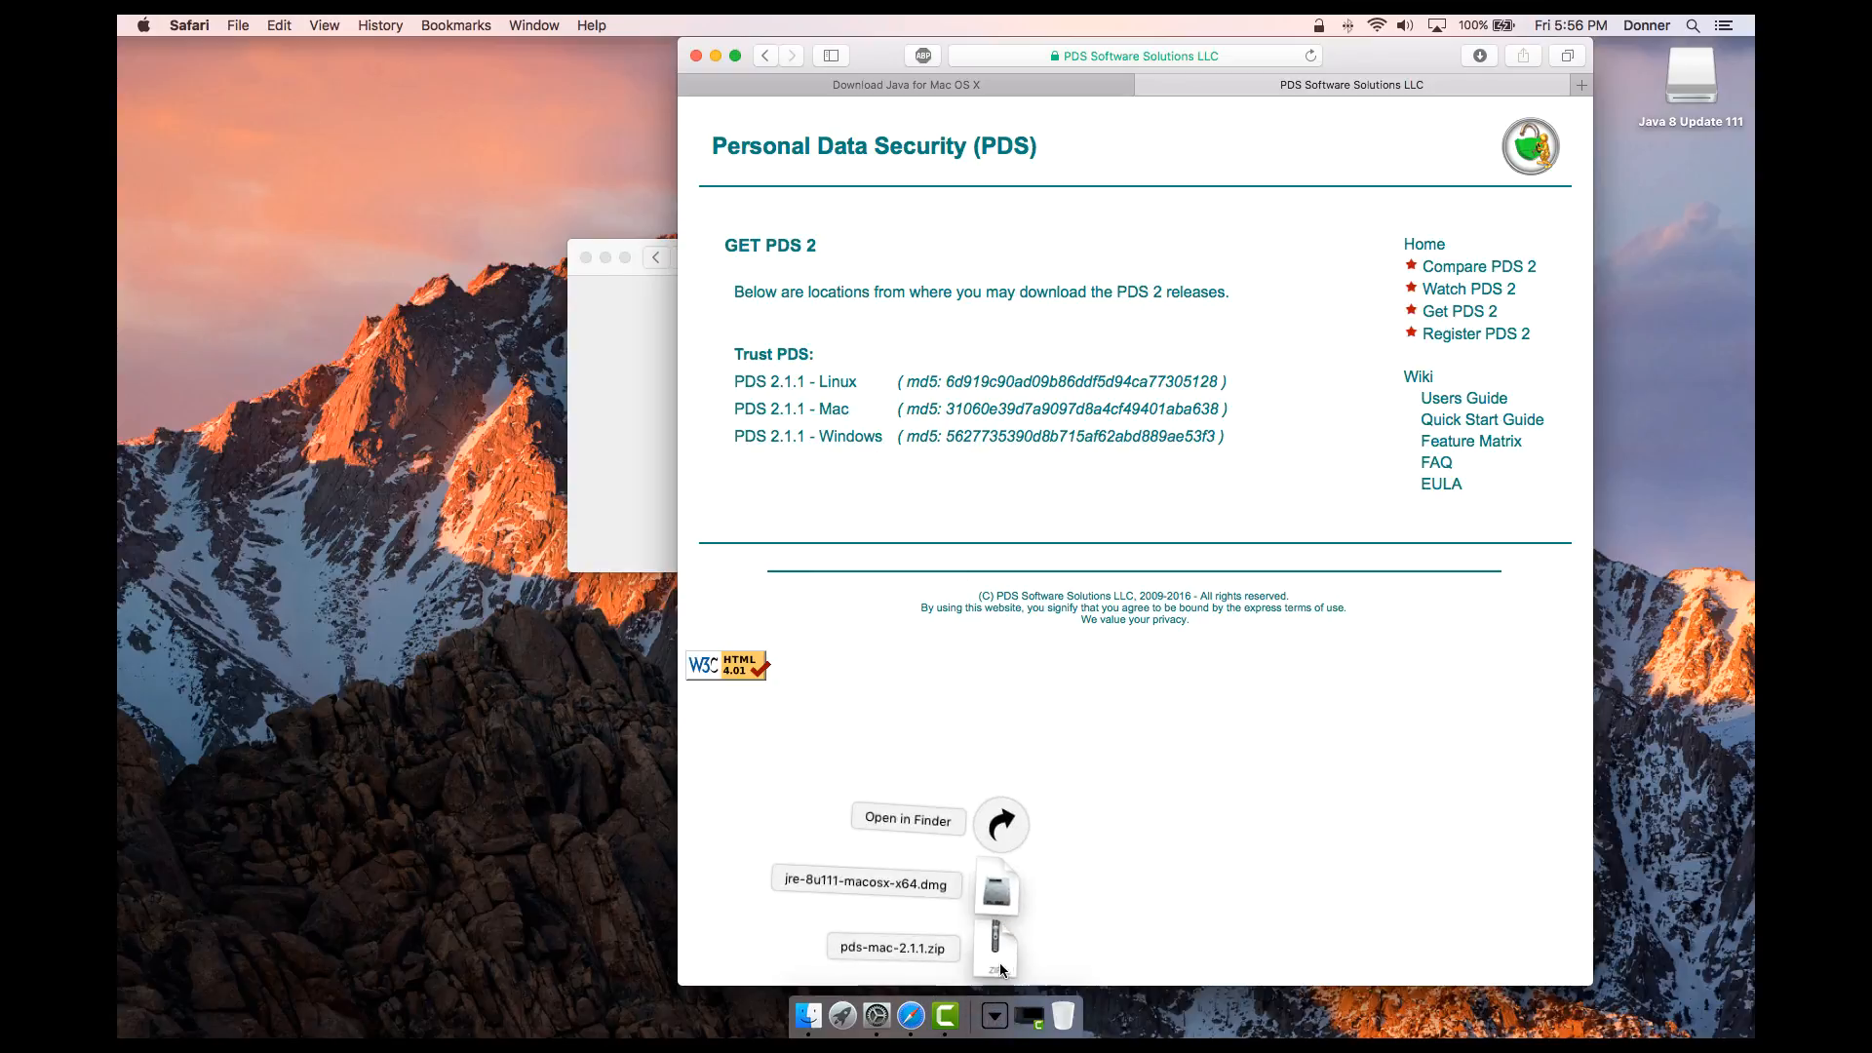
pyautogui.click(998, 962)
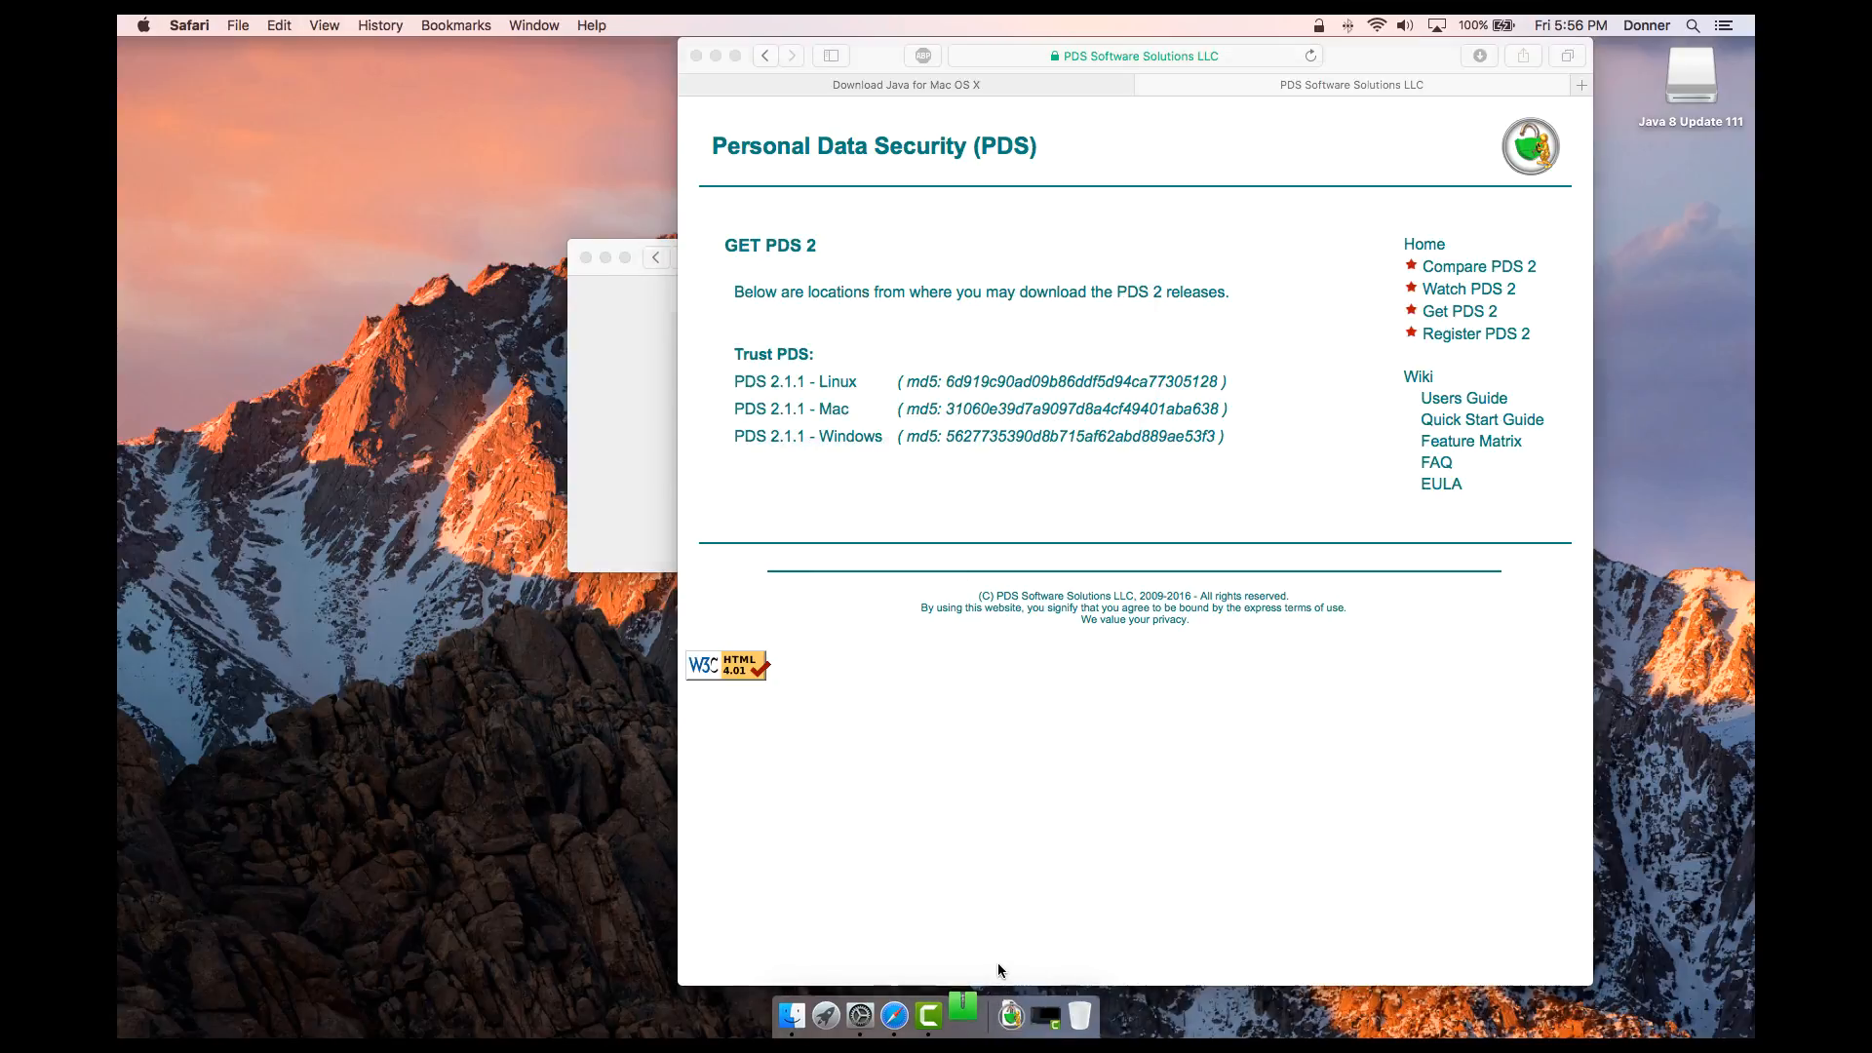
pyautogui.moveTo(320, 621); pyautogui.dragTo(224, 637)
pyautogui.click(195, 635)
pyautogui.scroll(-5, 406, 639)
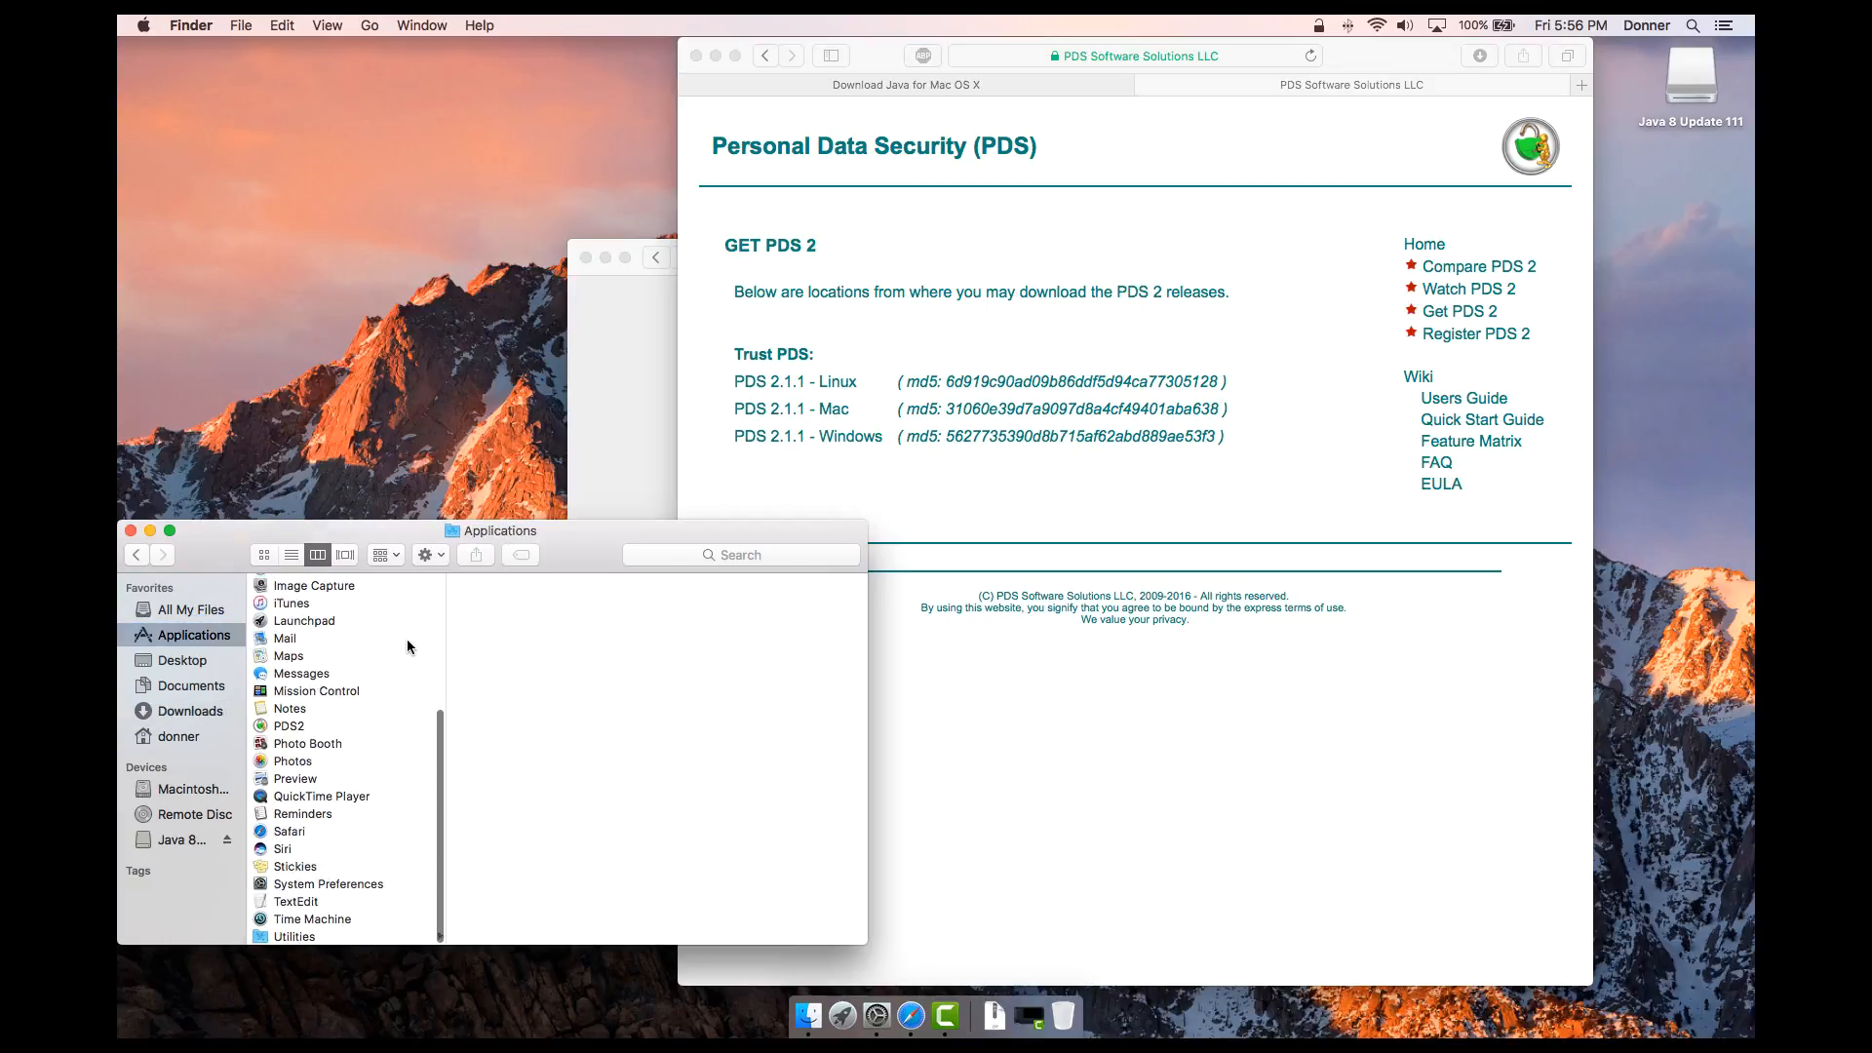
pyautogui.click(296, 726)
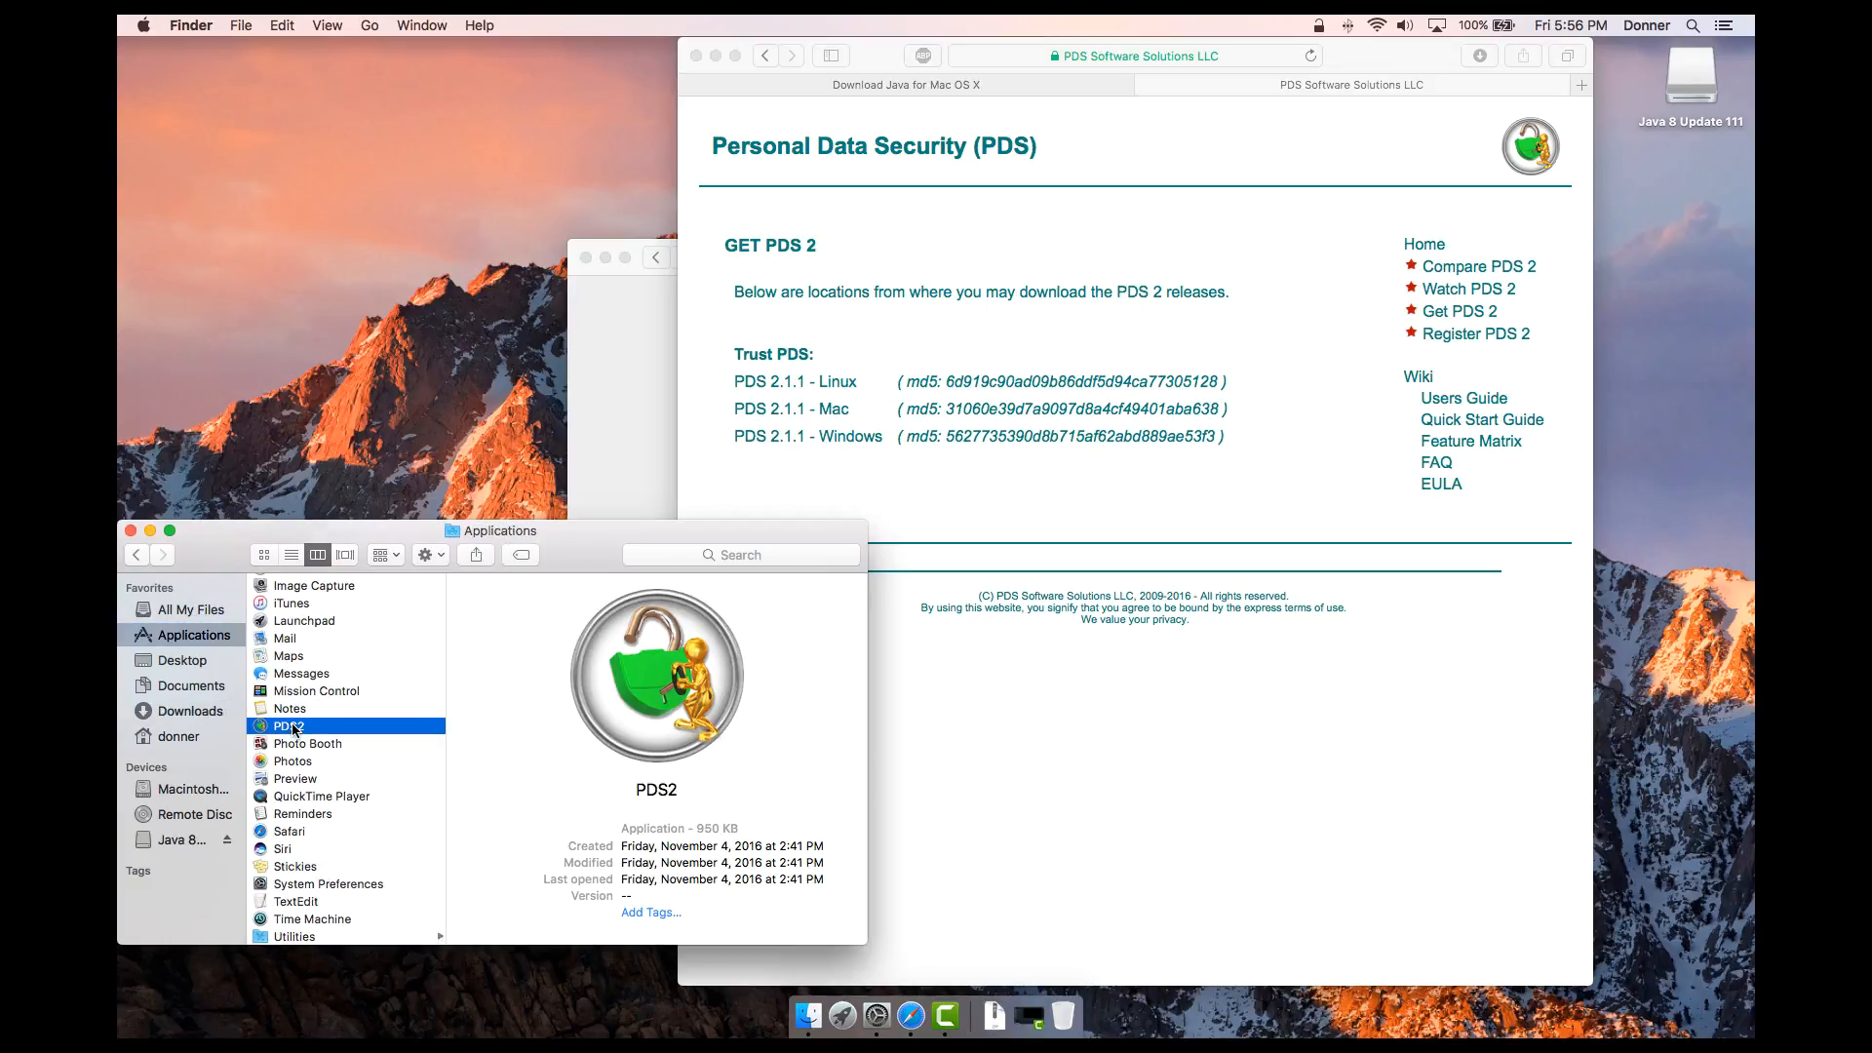
# Try to launch PDS2 from Launchpad and dismiss the legacy Java SE 6 message.
pyautogui.click(840, 1017)
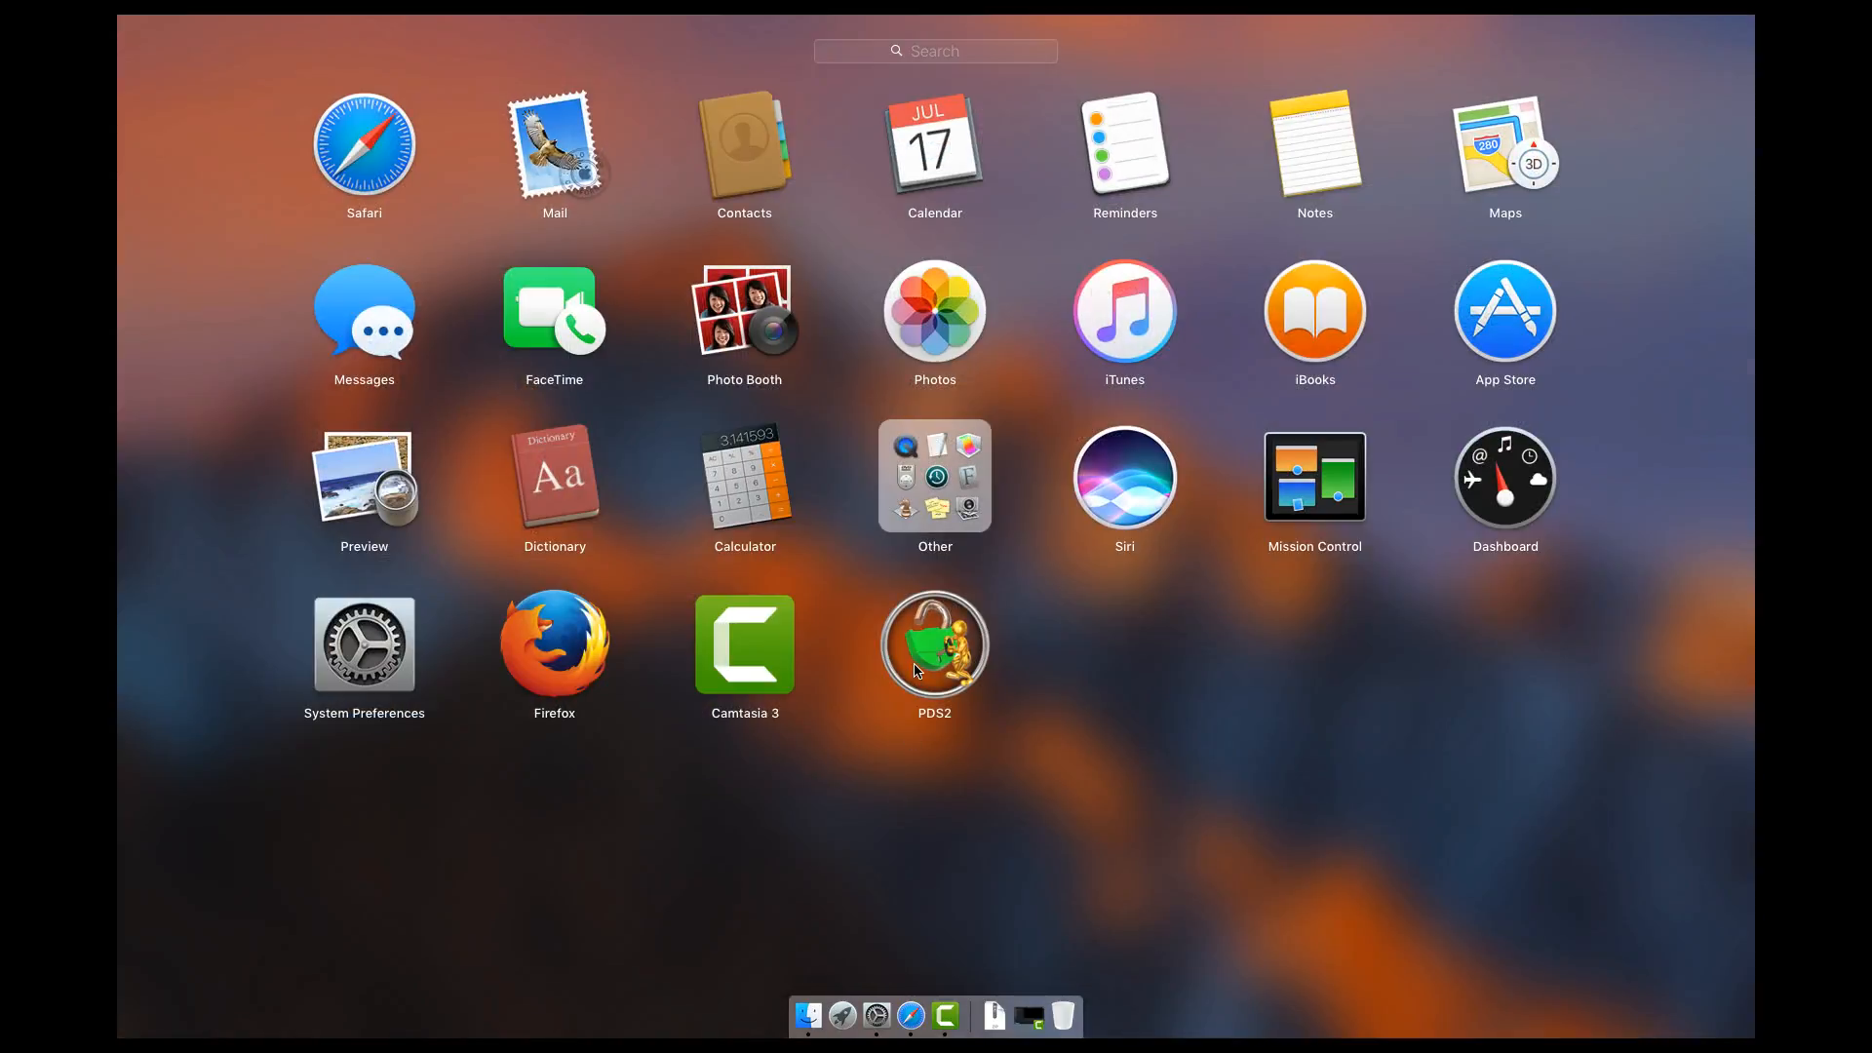
pyautogui.click(914, 665)
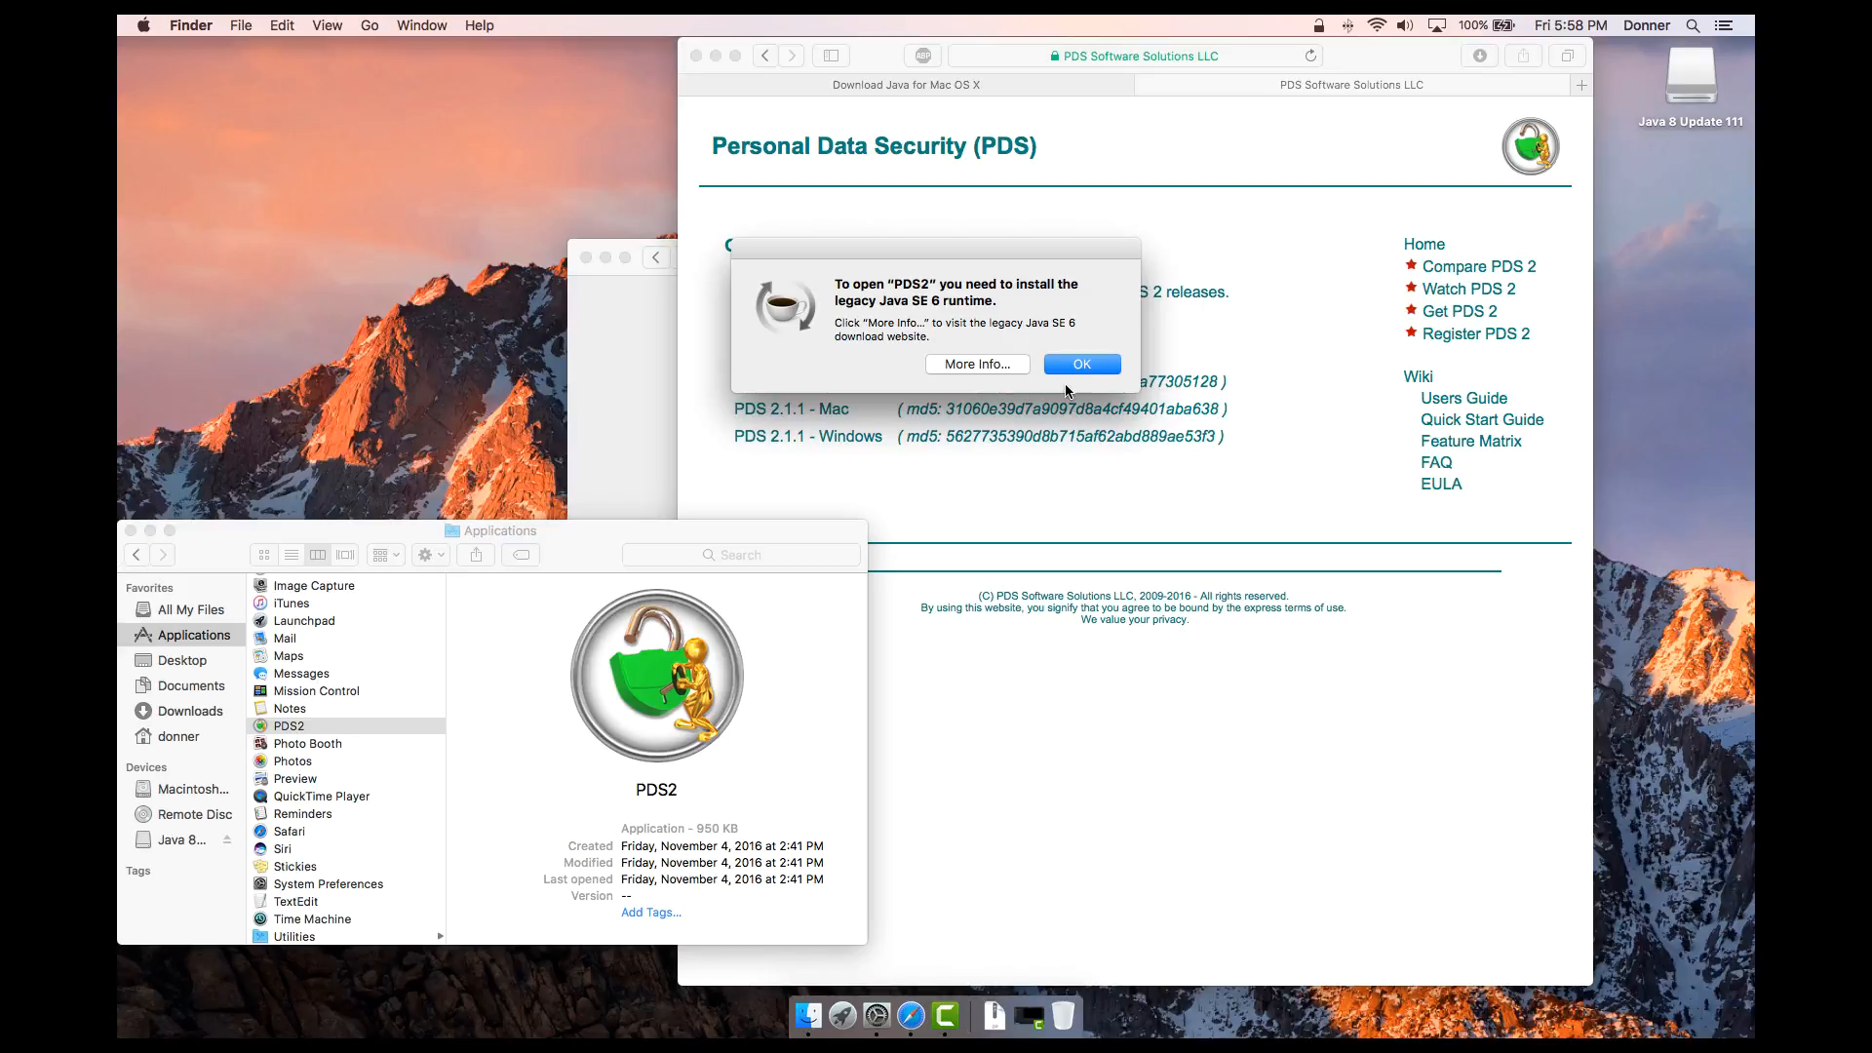
pyautogui.click(1080, 363)
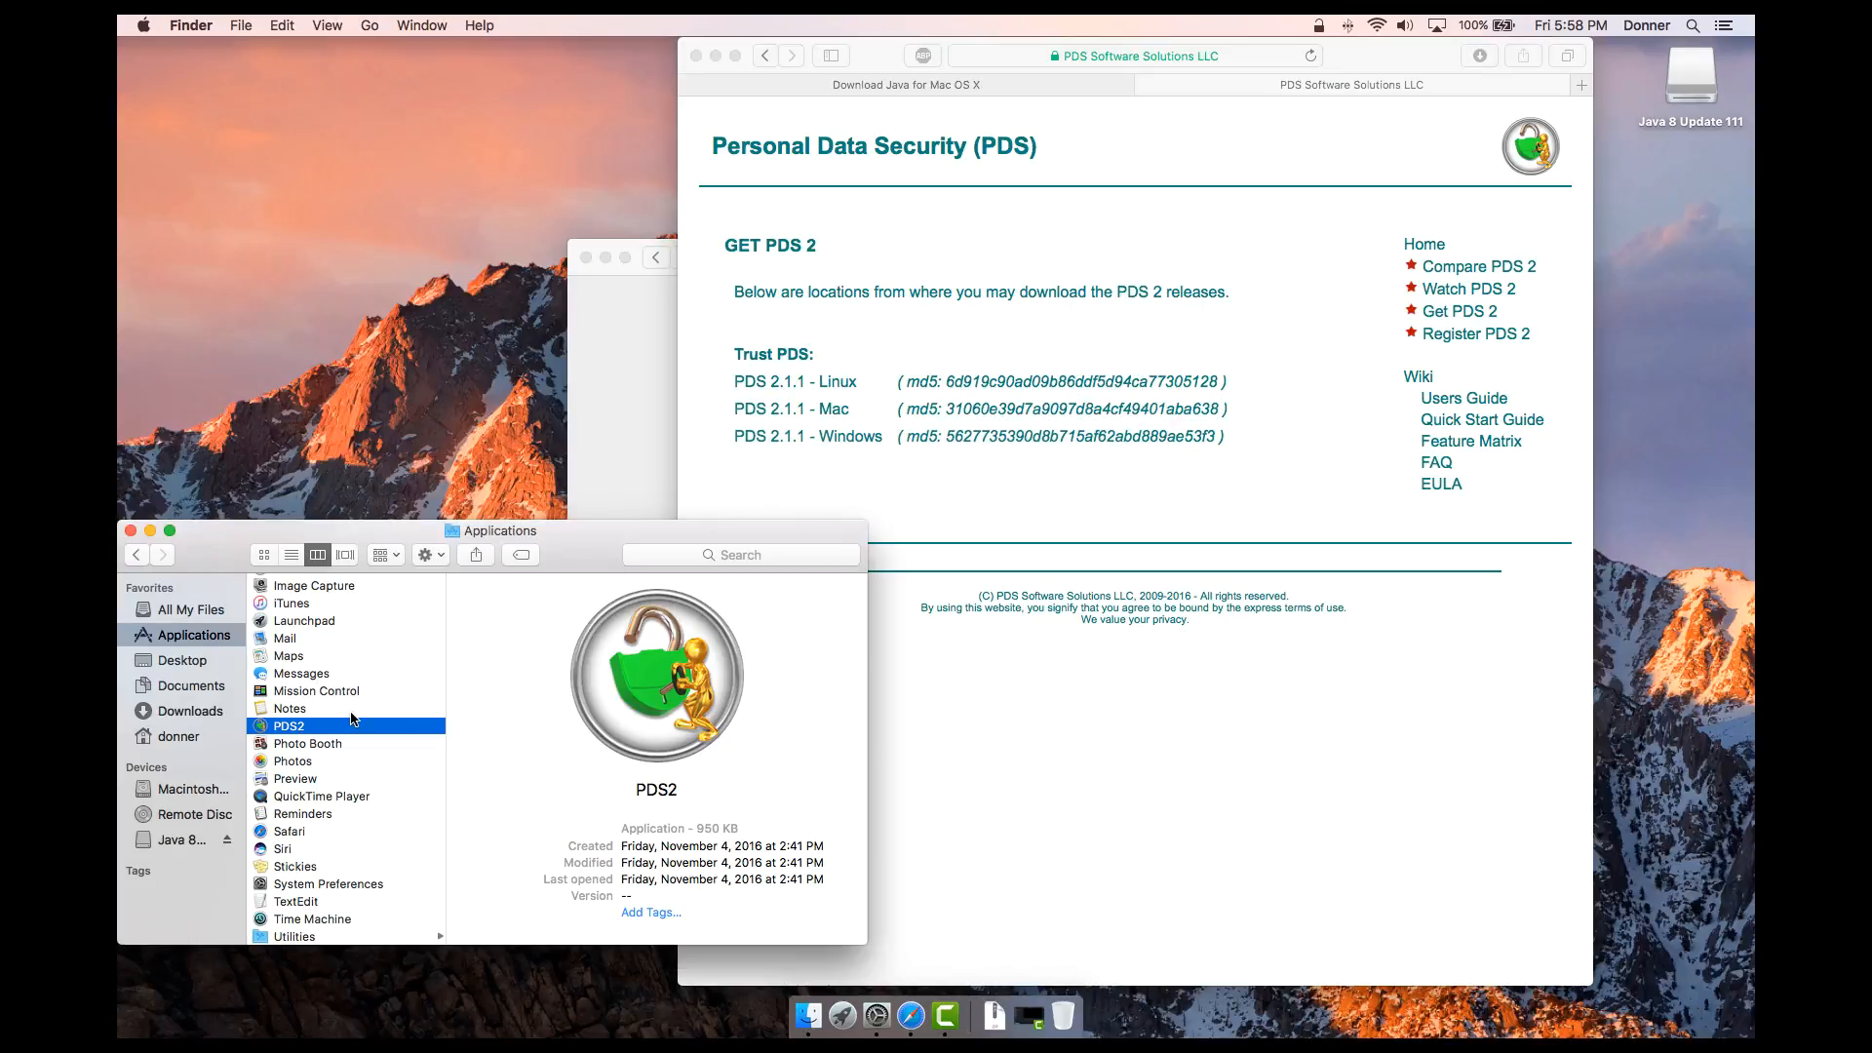
# Show the package contents of PDS2 and select pds.jar inside Contents/Resources/Java.
pyautogui.rightClick(346, 726)
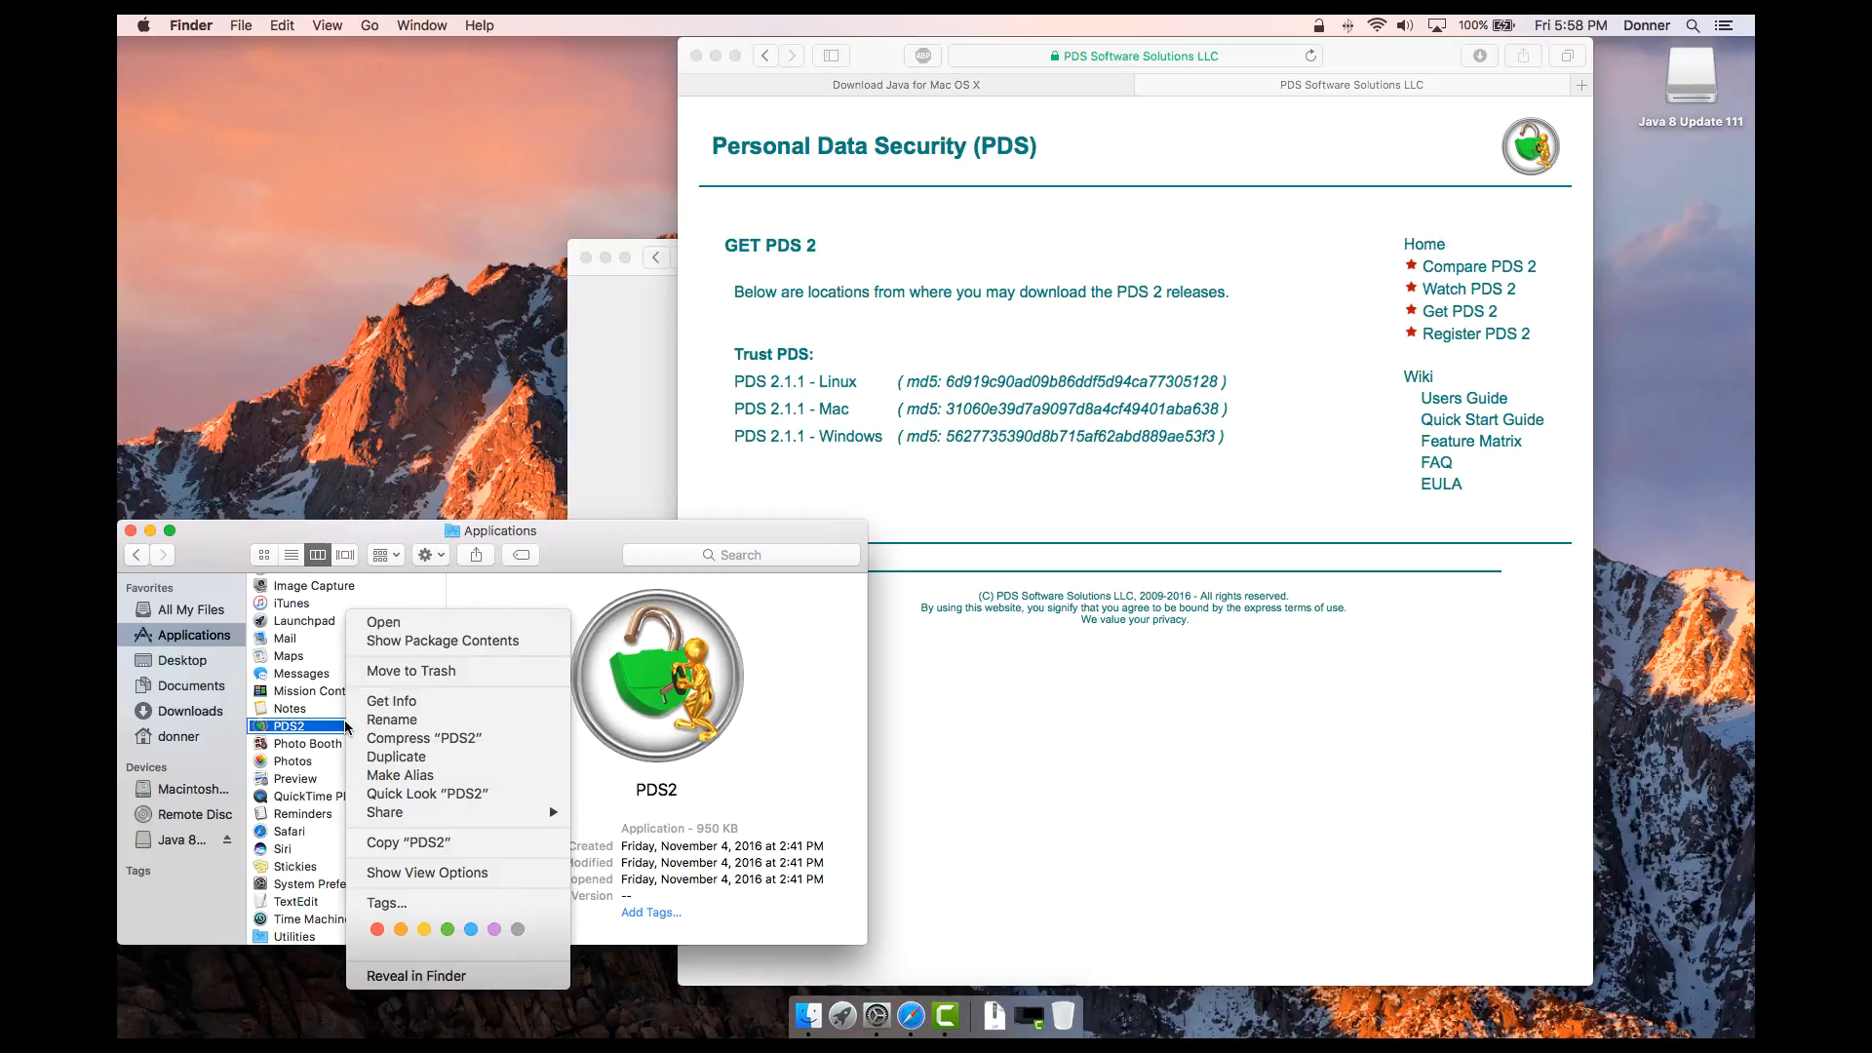
pyautogui.click(392, 642)
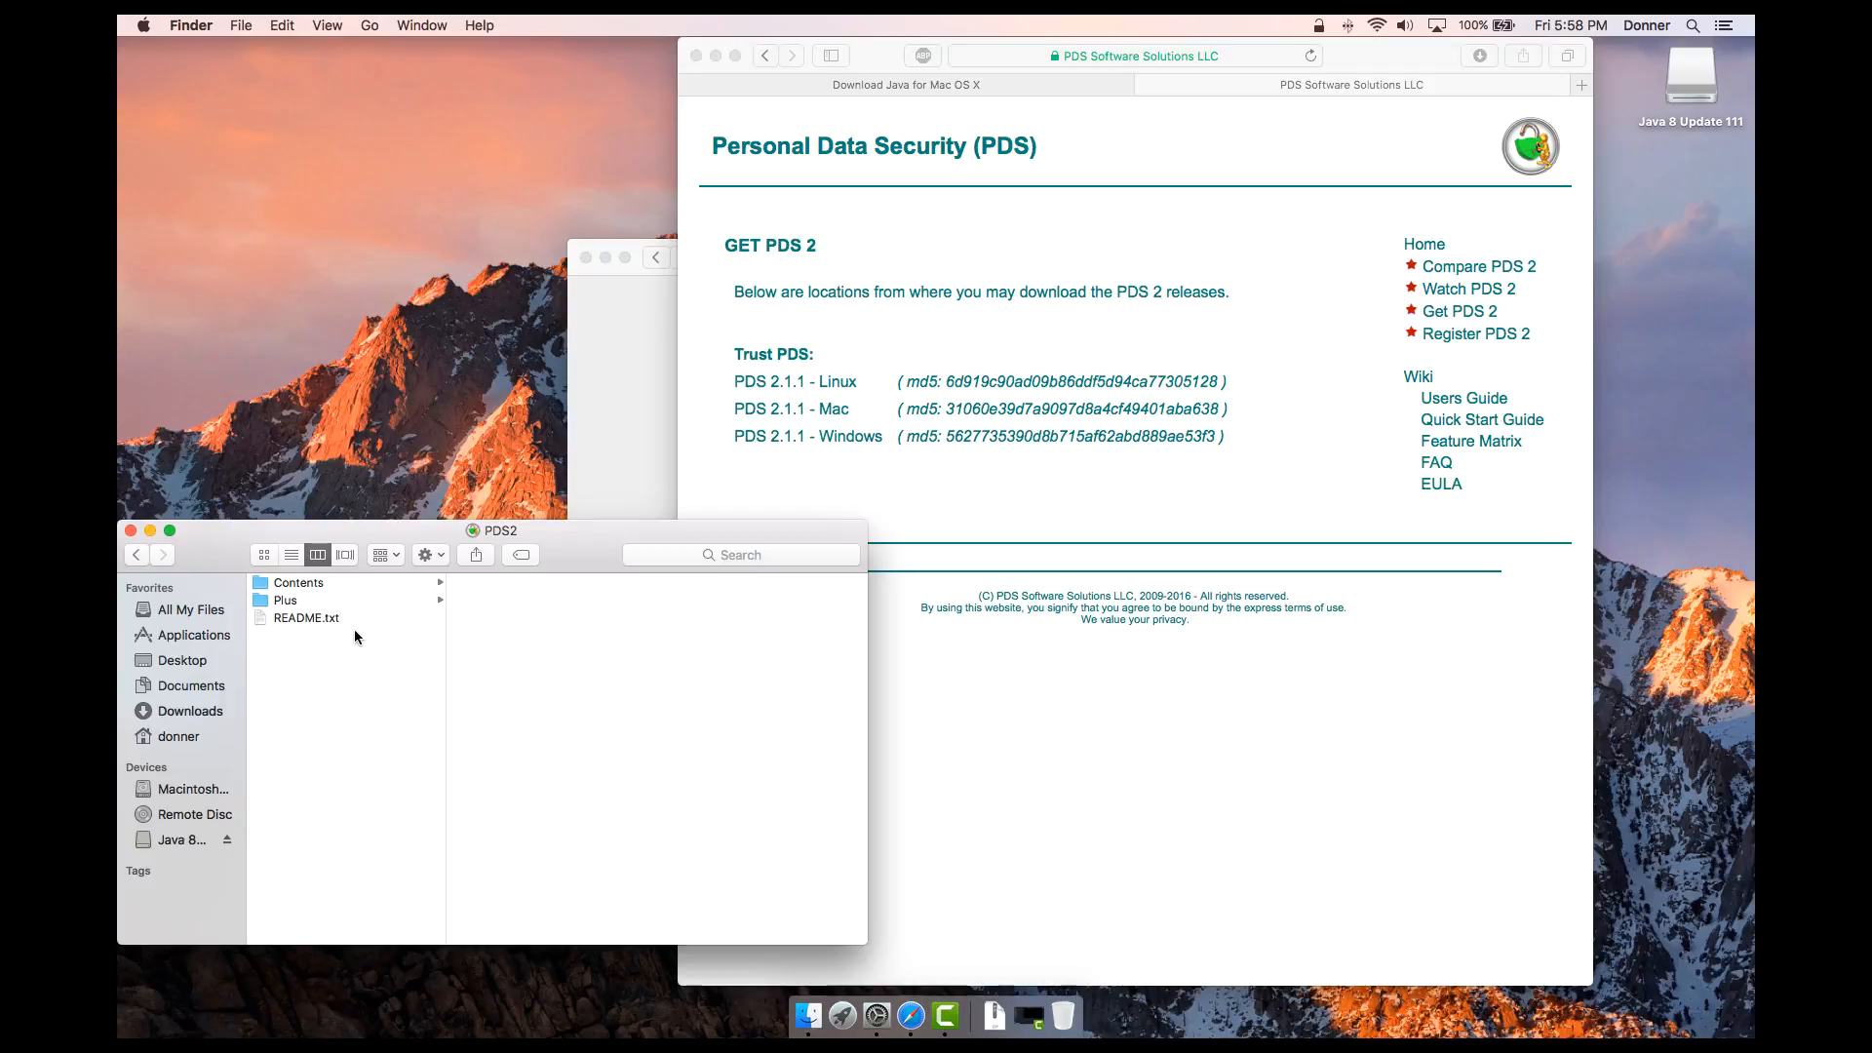
pyautogui.click(309, 589)
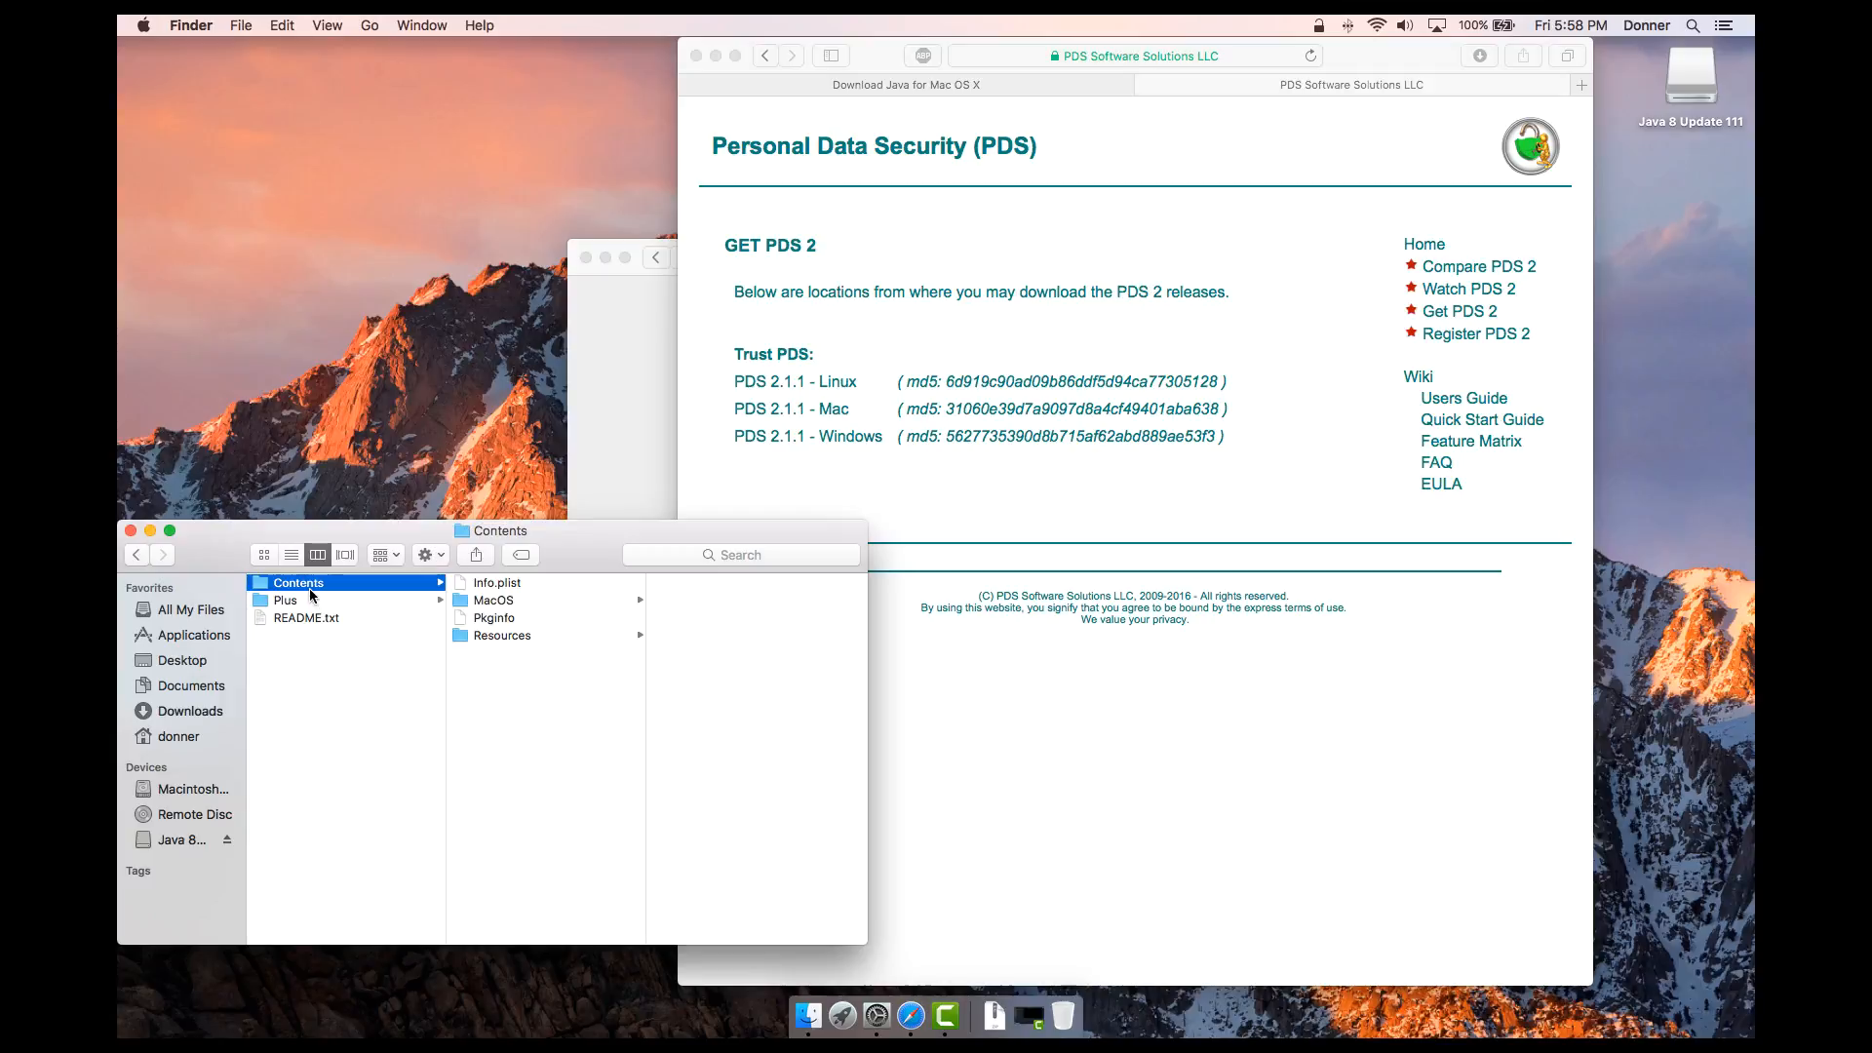
pyautogui.click(458, 636)
pyautogui.click(678, 586)
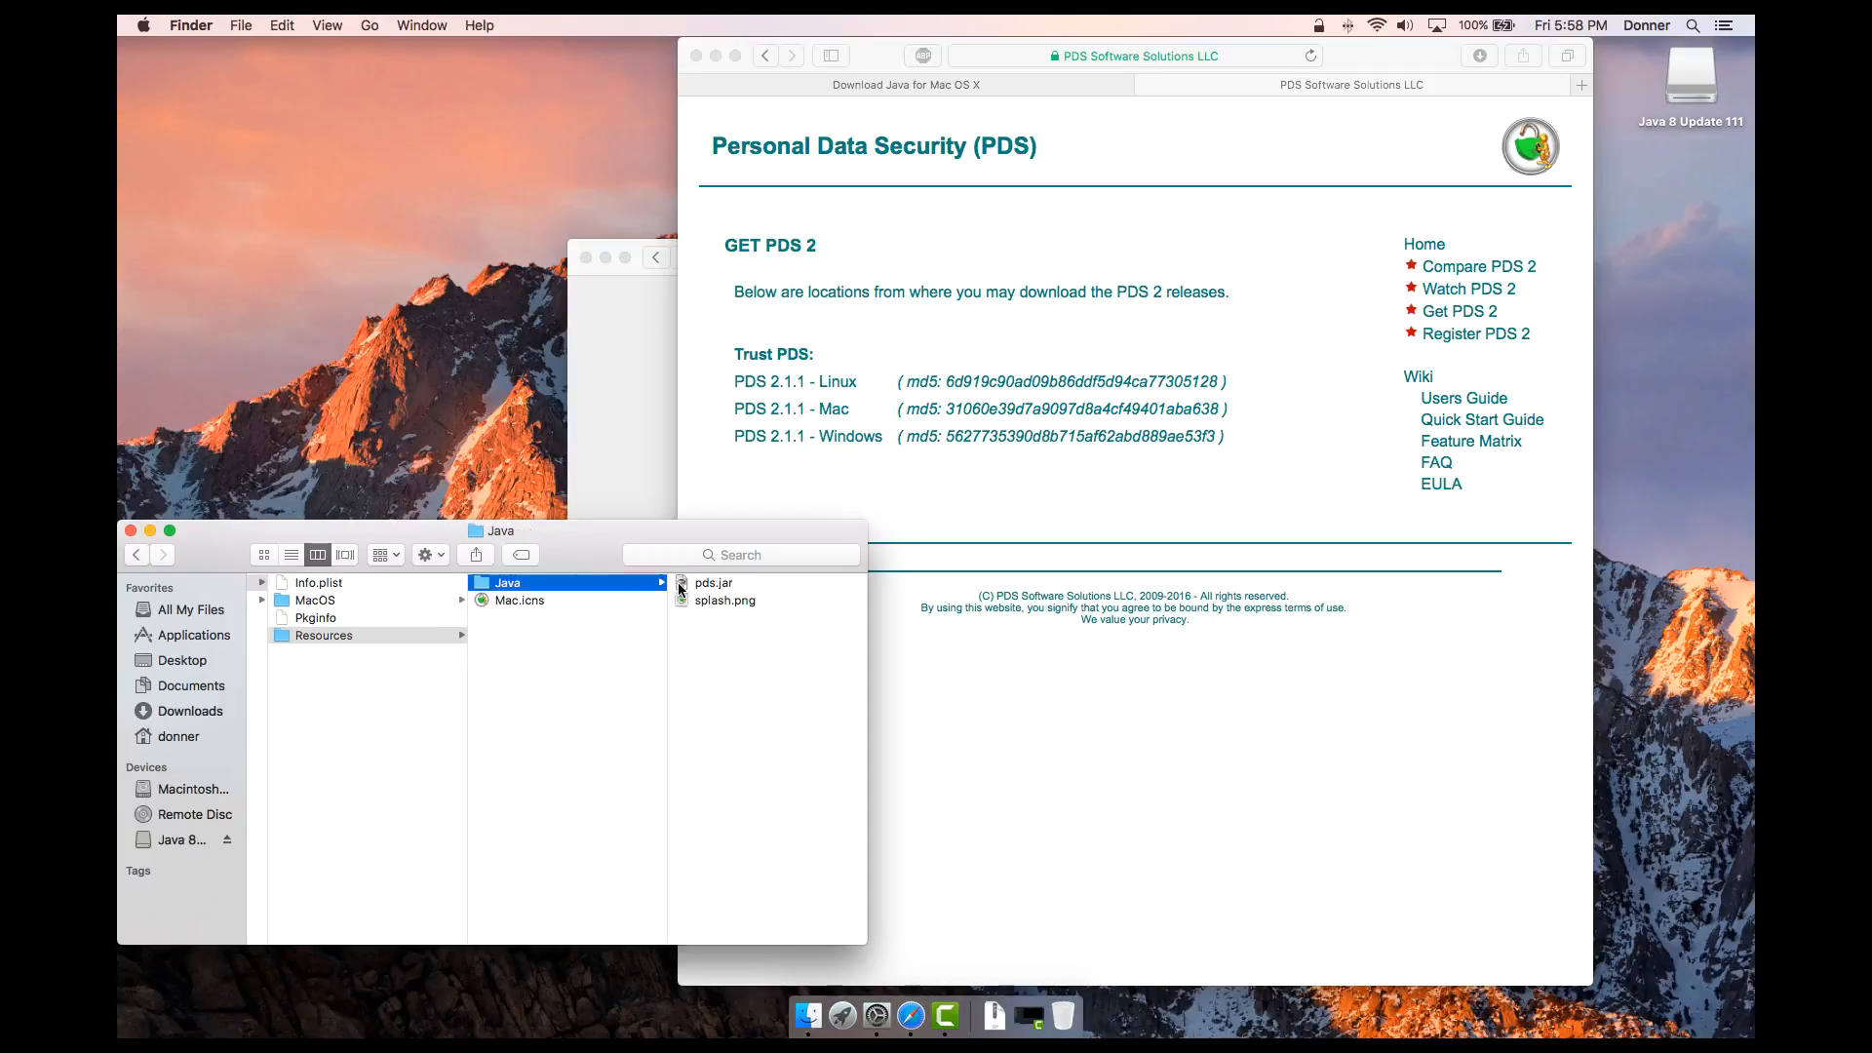
pyautogui.click(709, 584)
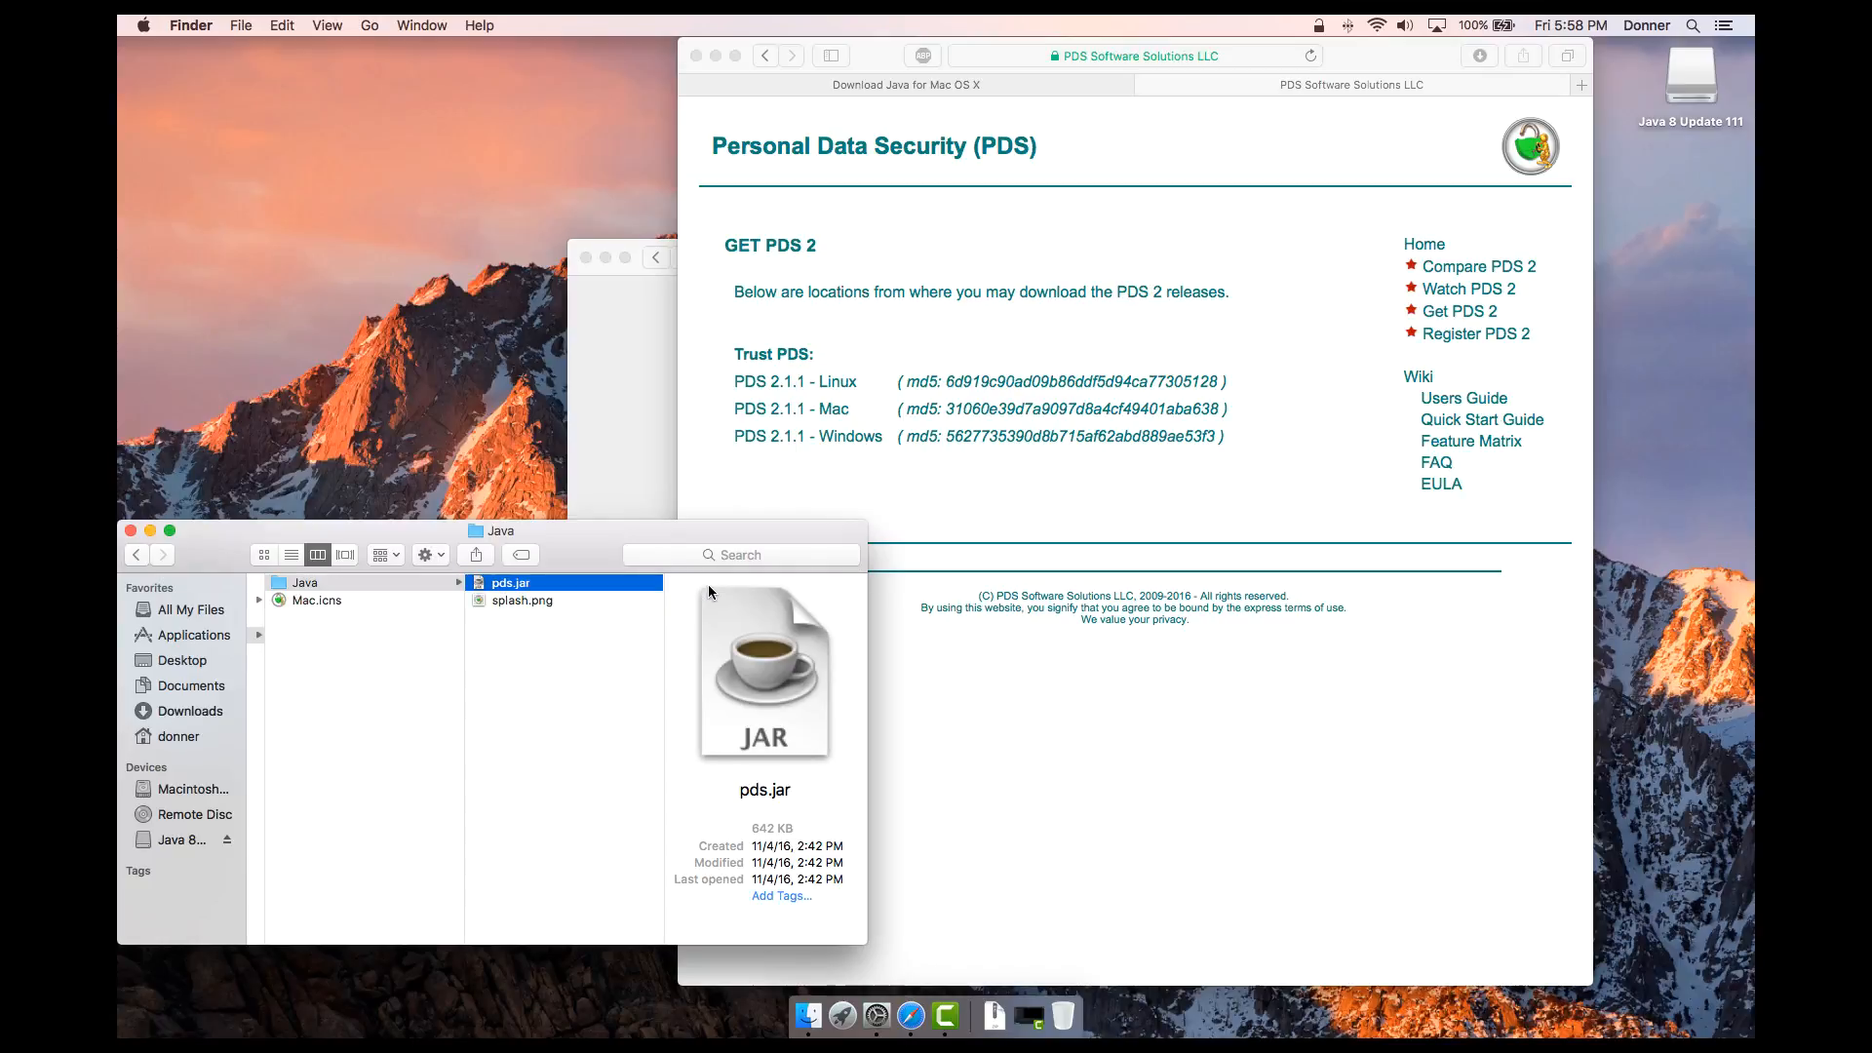
# Run pds.jar, approving it to open even though it is from an unidentified developer.
pyautogui.doubleClick(581, 581)
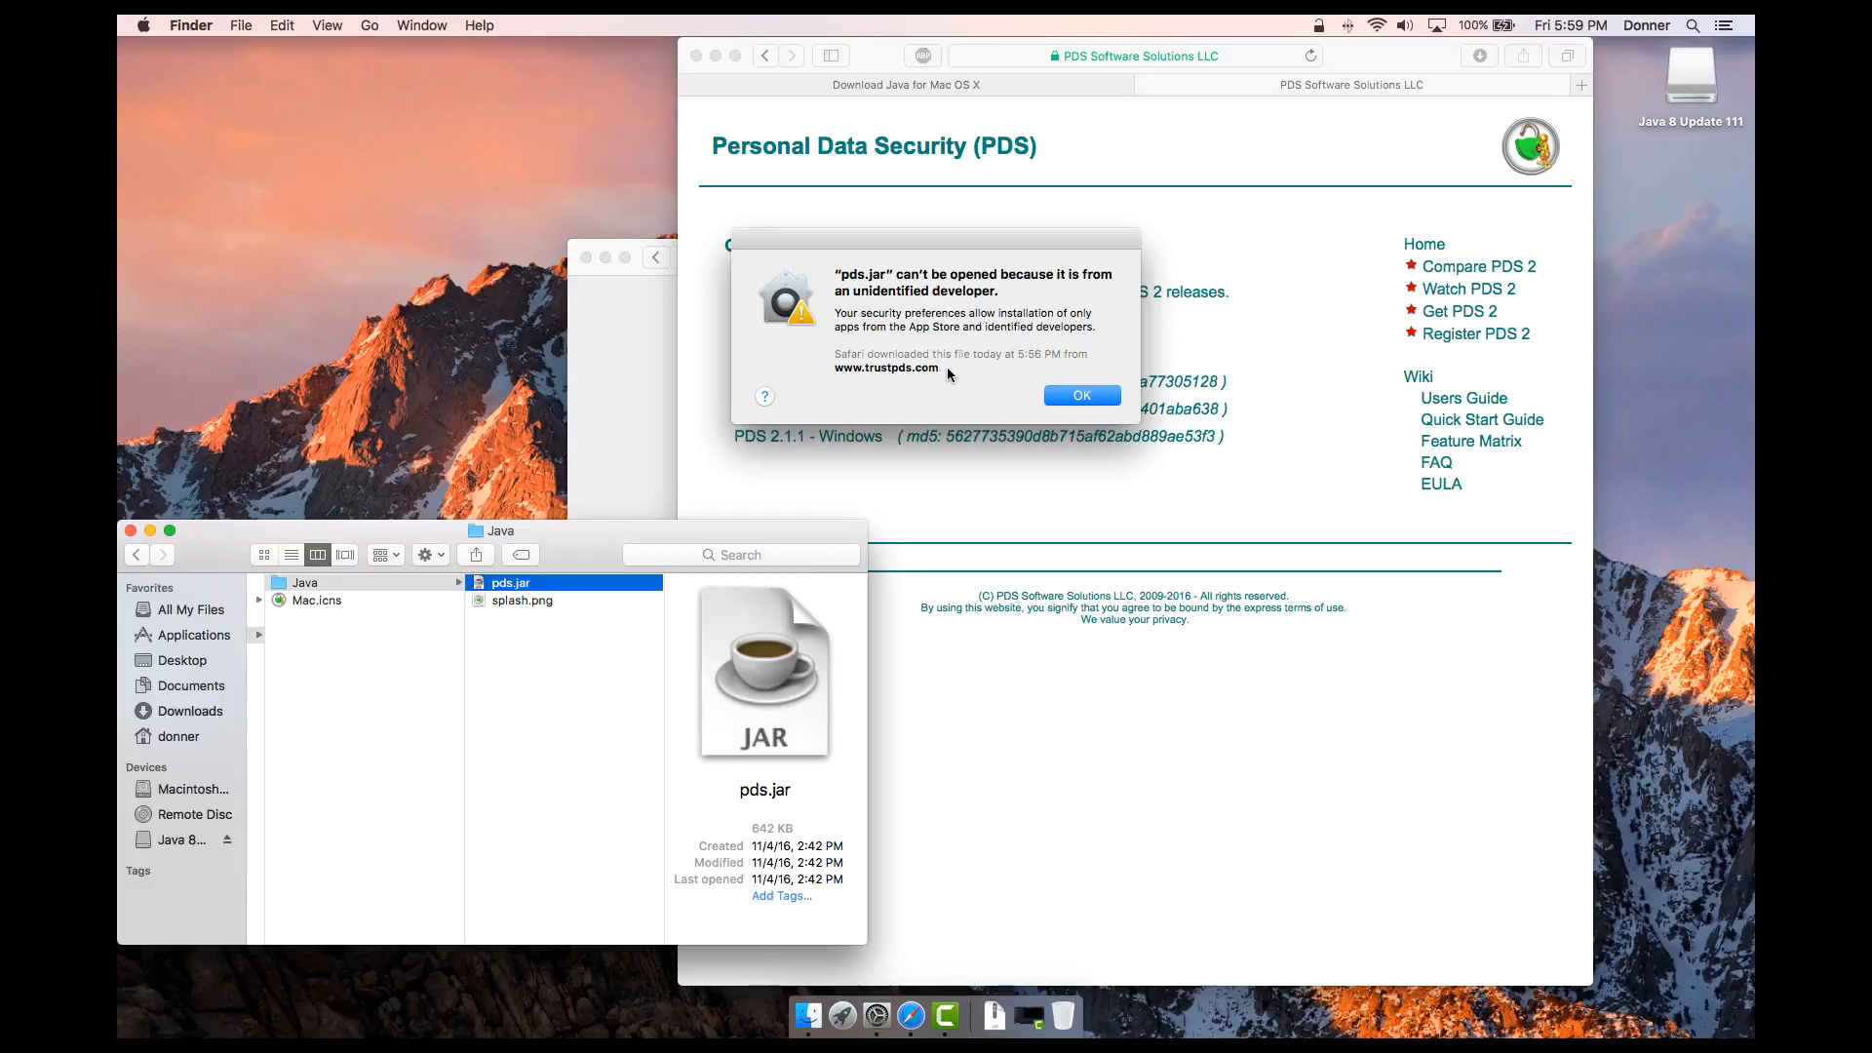
pyautogui.click(1056, 394)
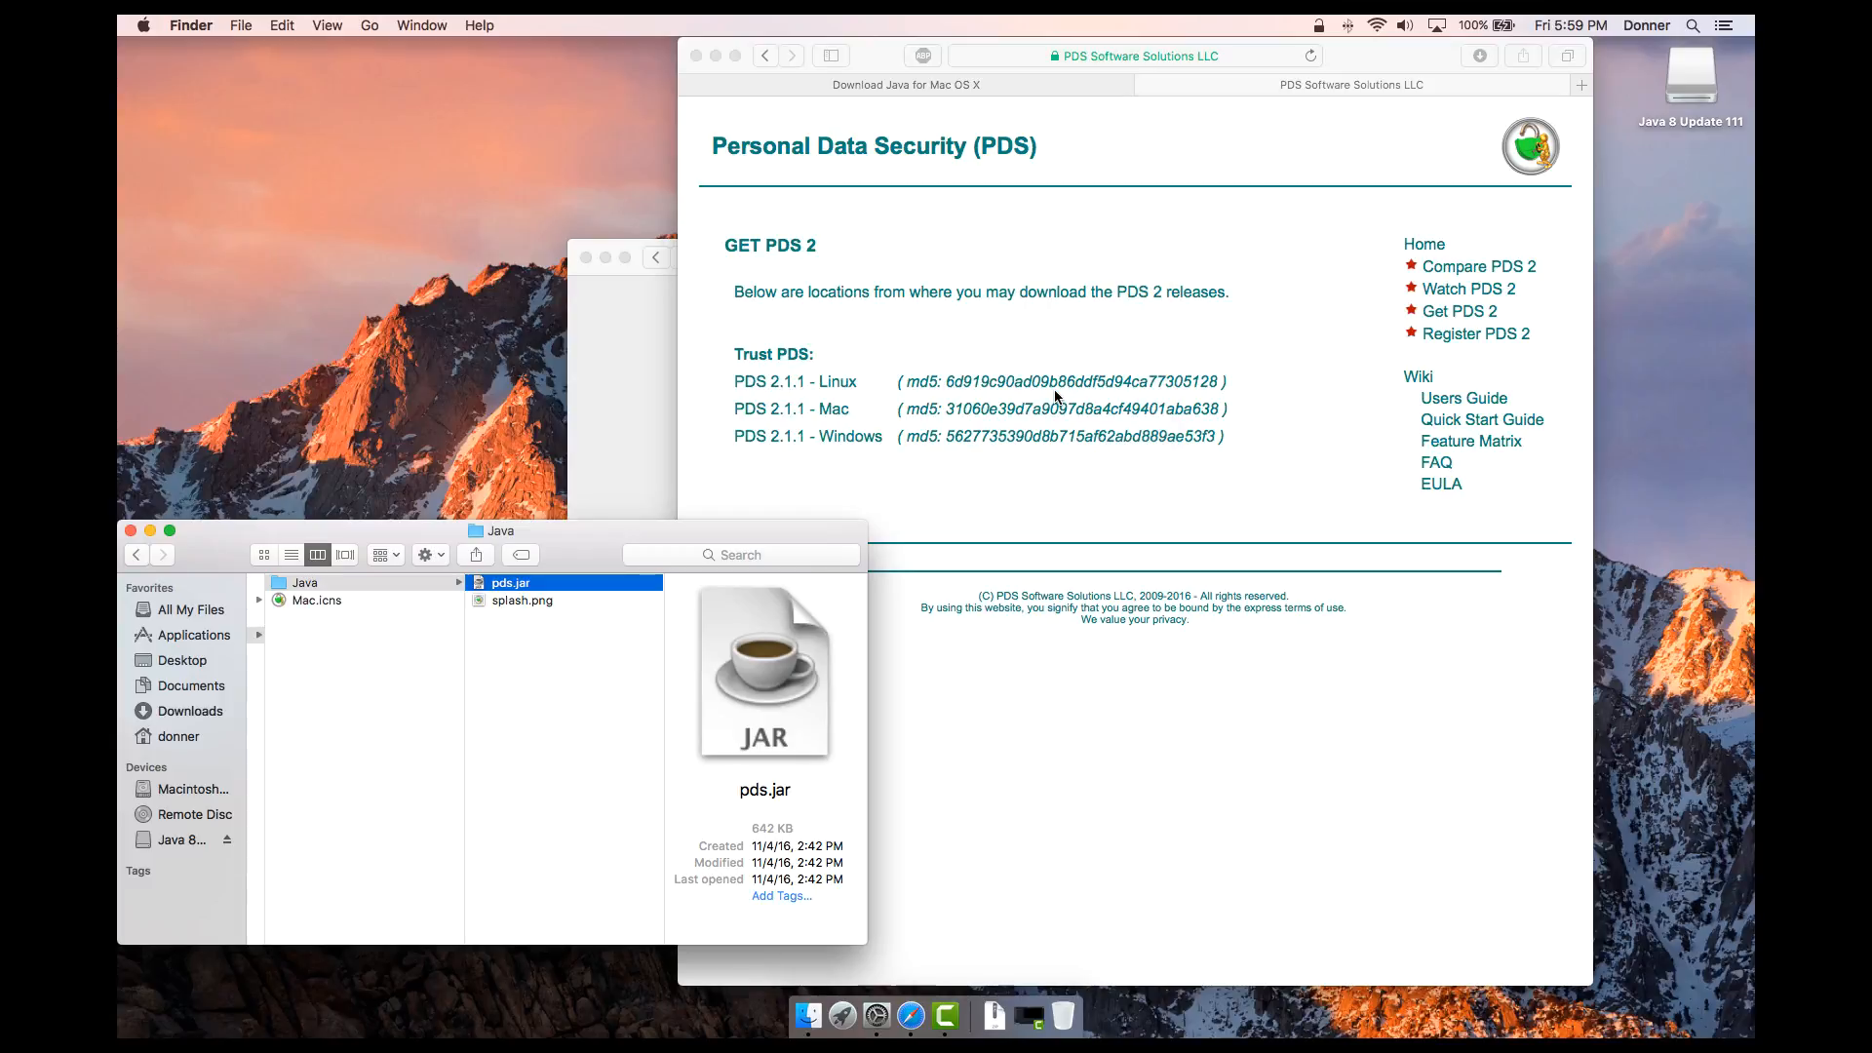
pyautogui.rightClick(582, 582)
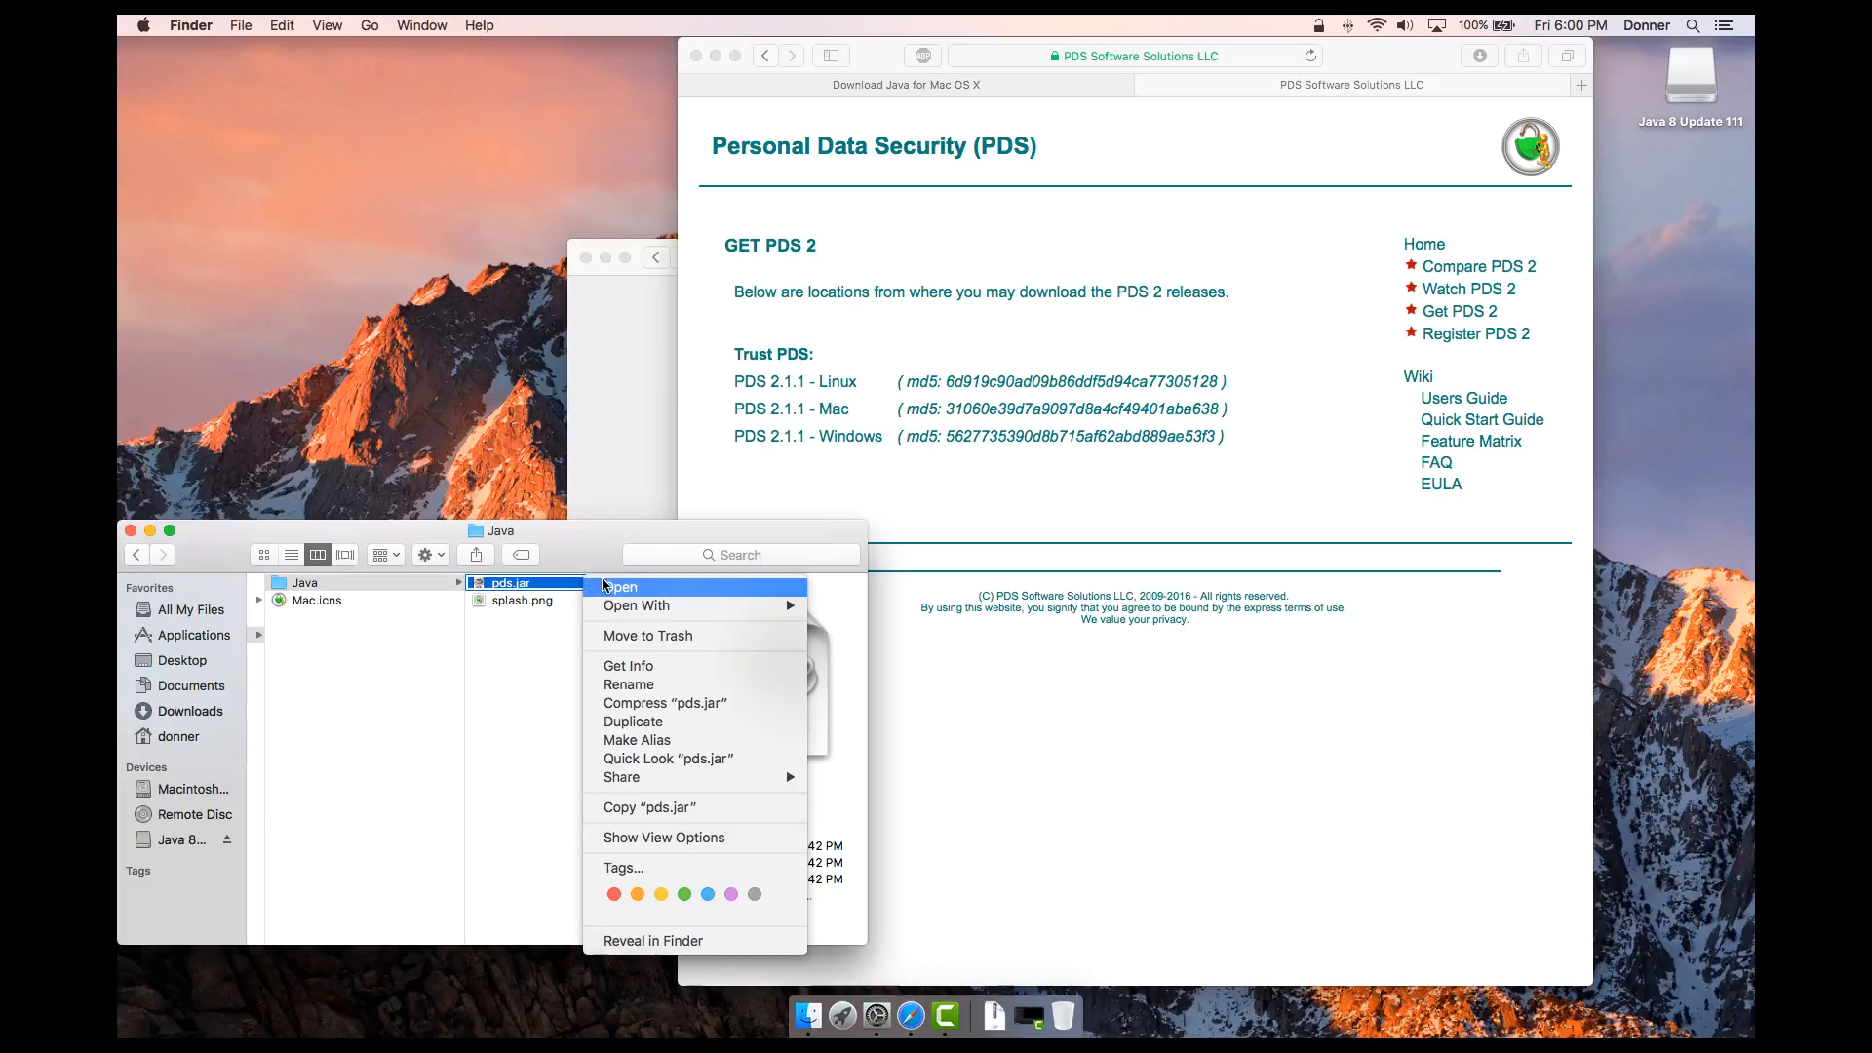
pyautogui.click(605, 583)
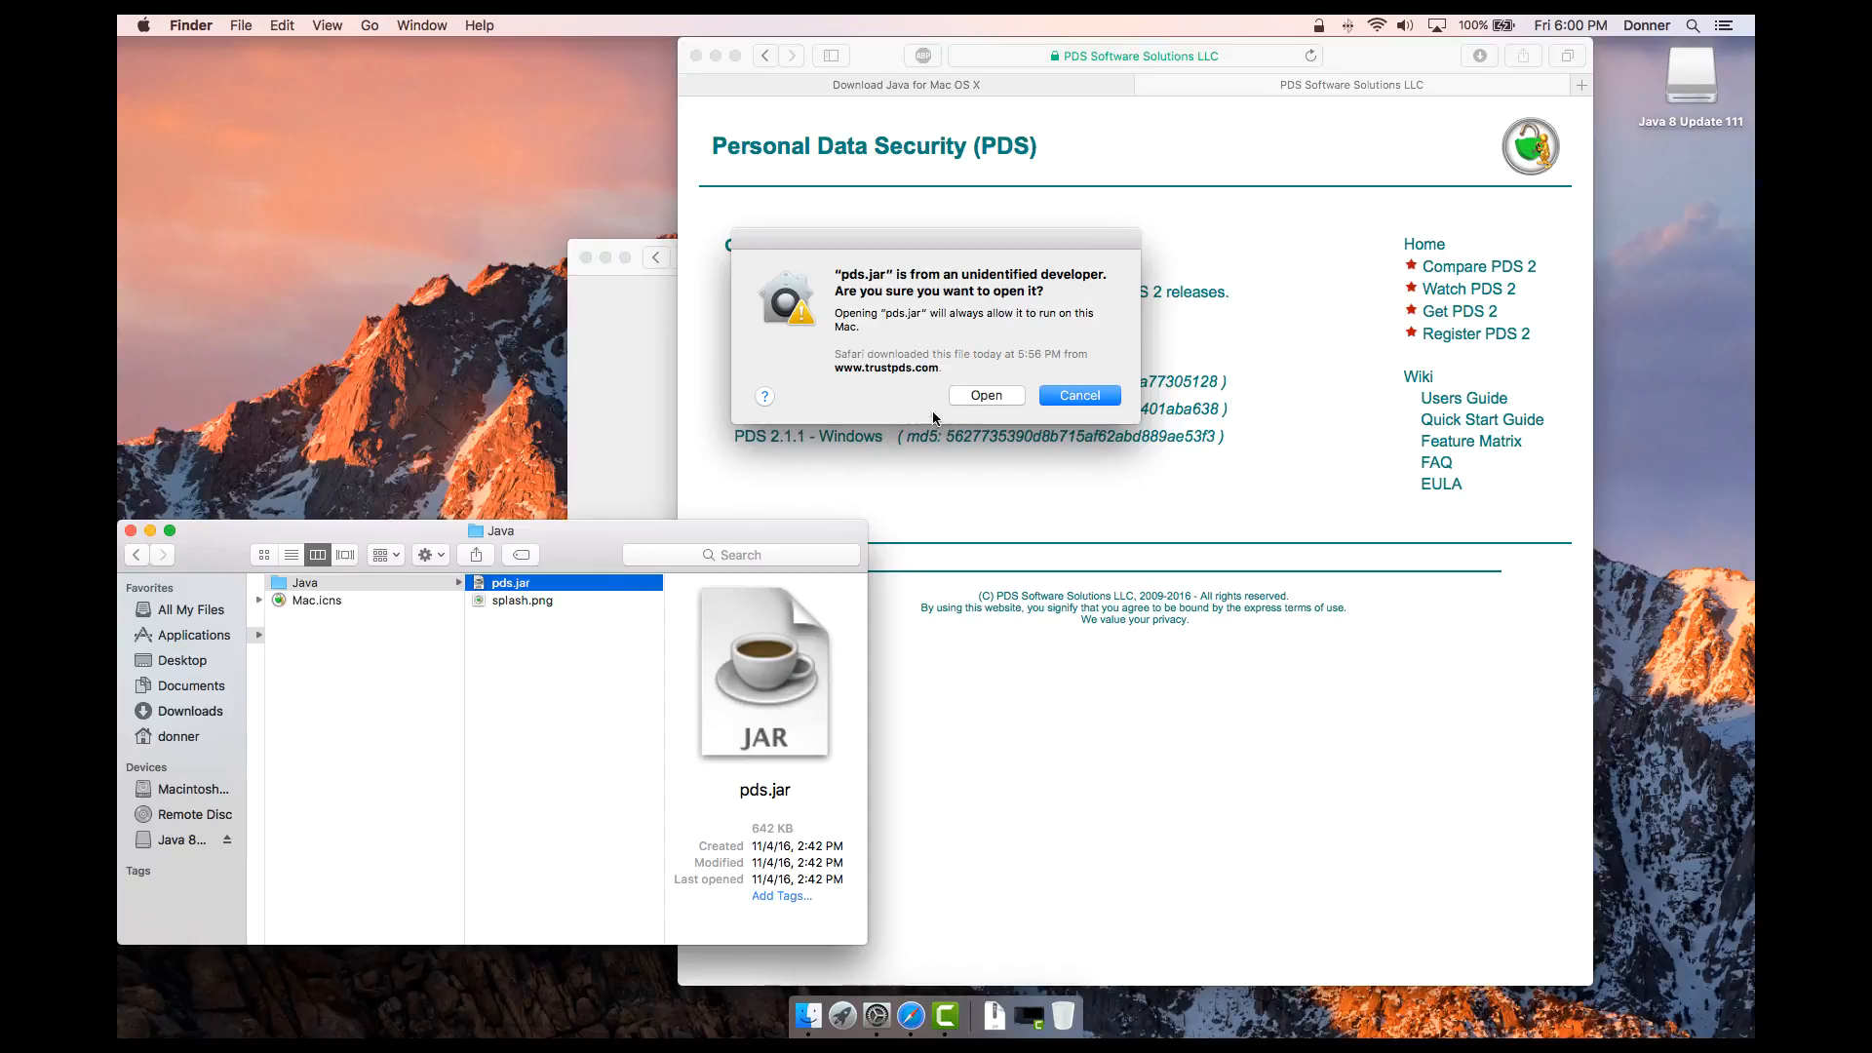
pyautogui.click(985, 395)
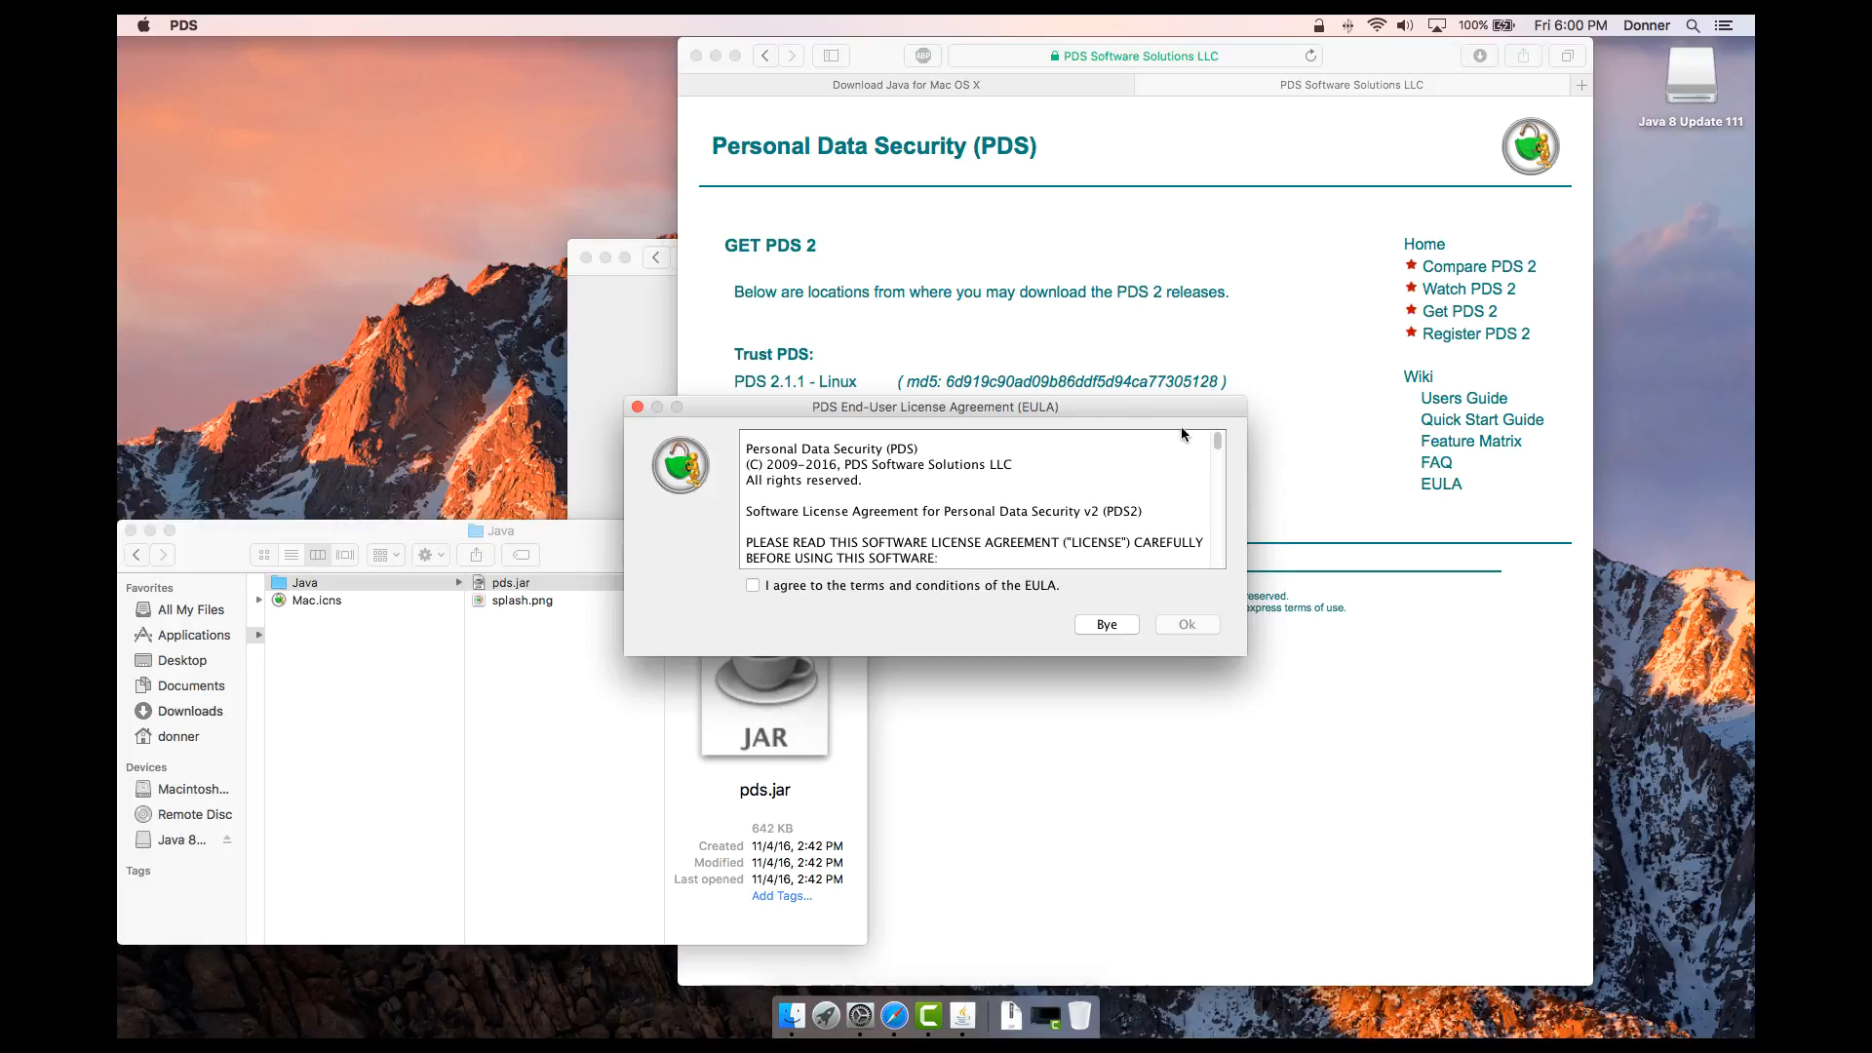
# Read through to the end of the PDS End-User License Agreement and agree to its terms and conditions.
pyautogui.scroll(-4, 1217, 452)
pyautogui.moveTo(1217, 452); pyautogui.dragTo(1217, 560)
pyautogui.click(752, 586)
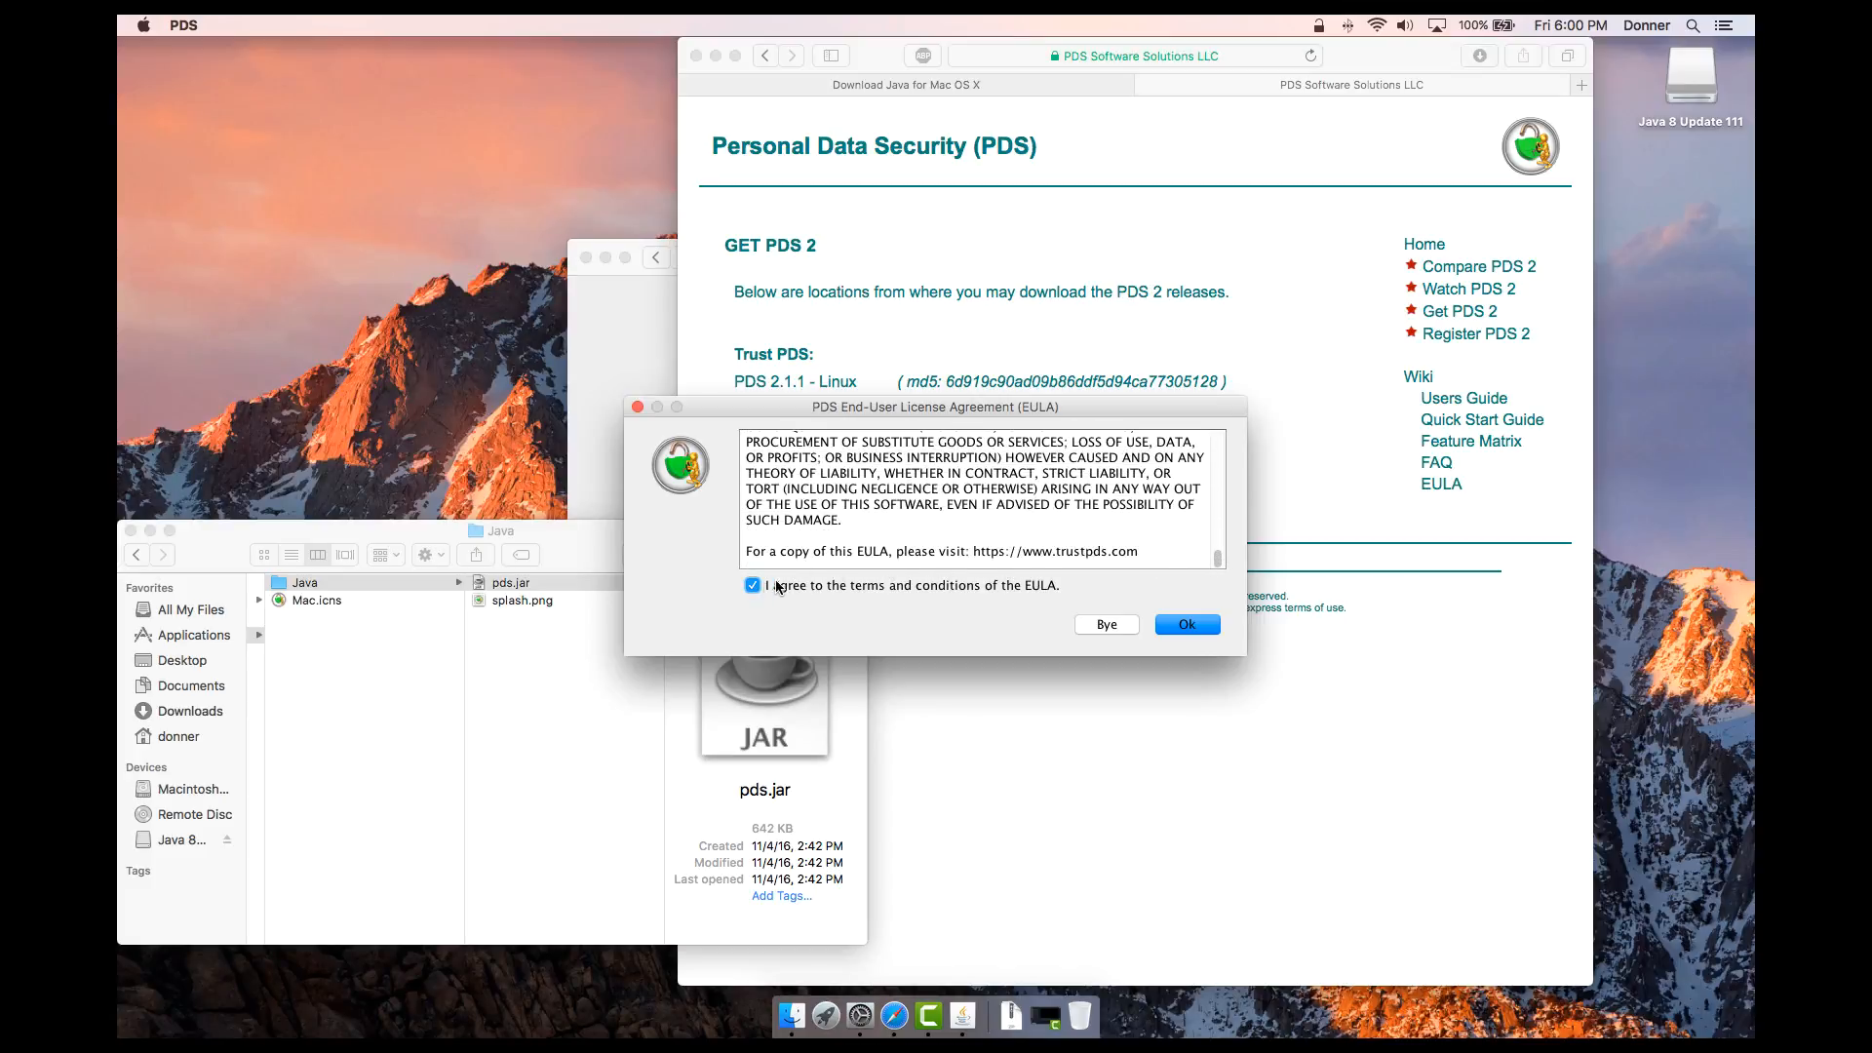
pyautogui.click(1163, 628)
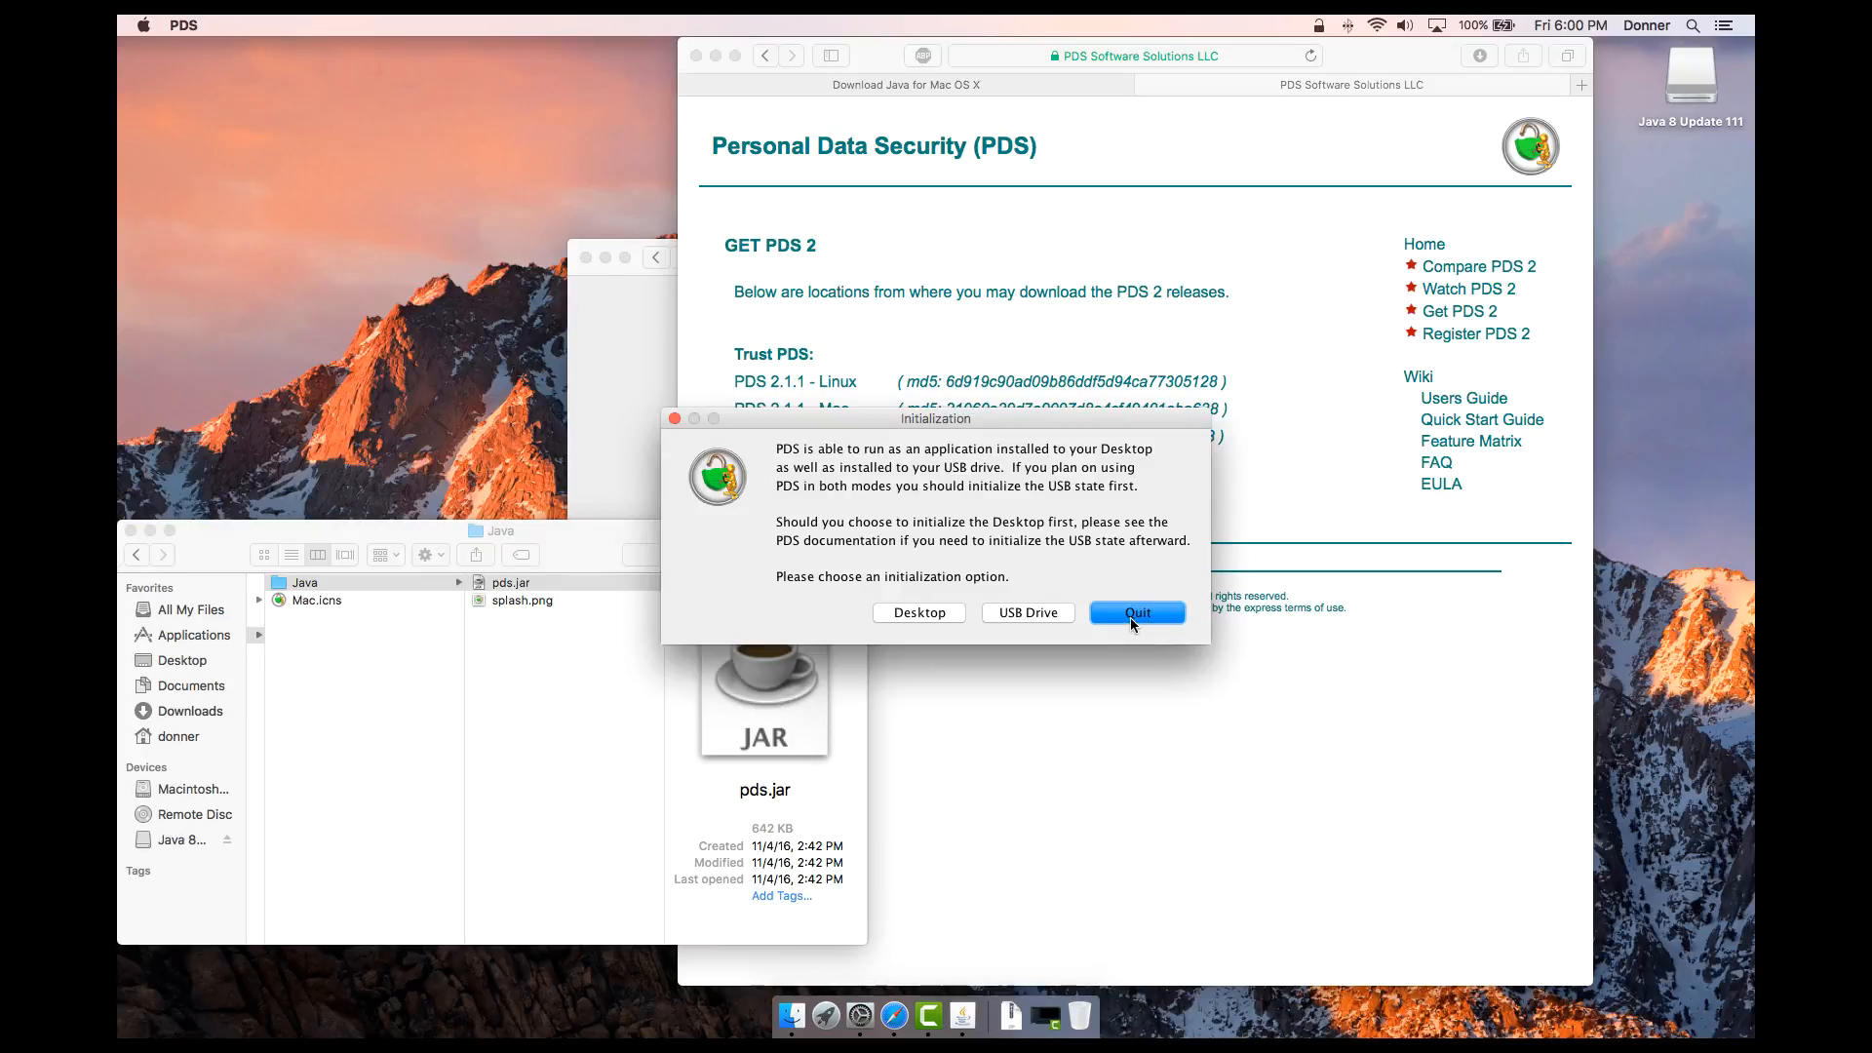
# Initialize PDS for the Desktop and stop its Welcome Dialog from being displayed.
pyautogui.click(948, 611)
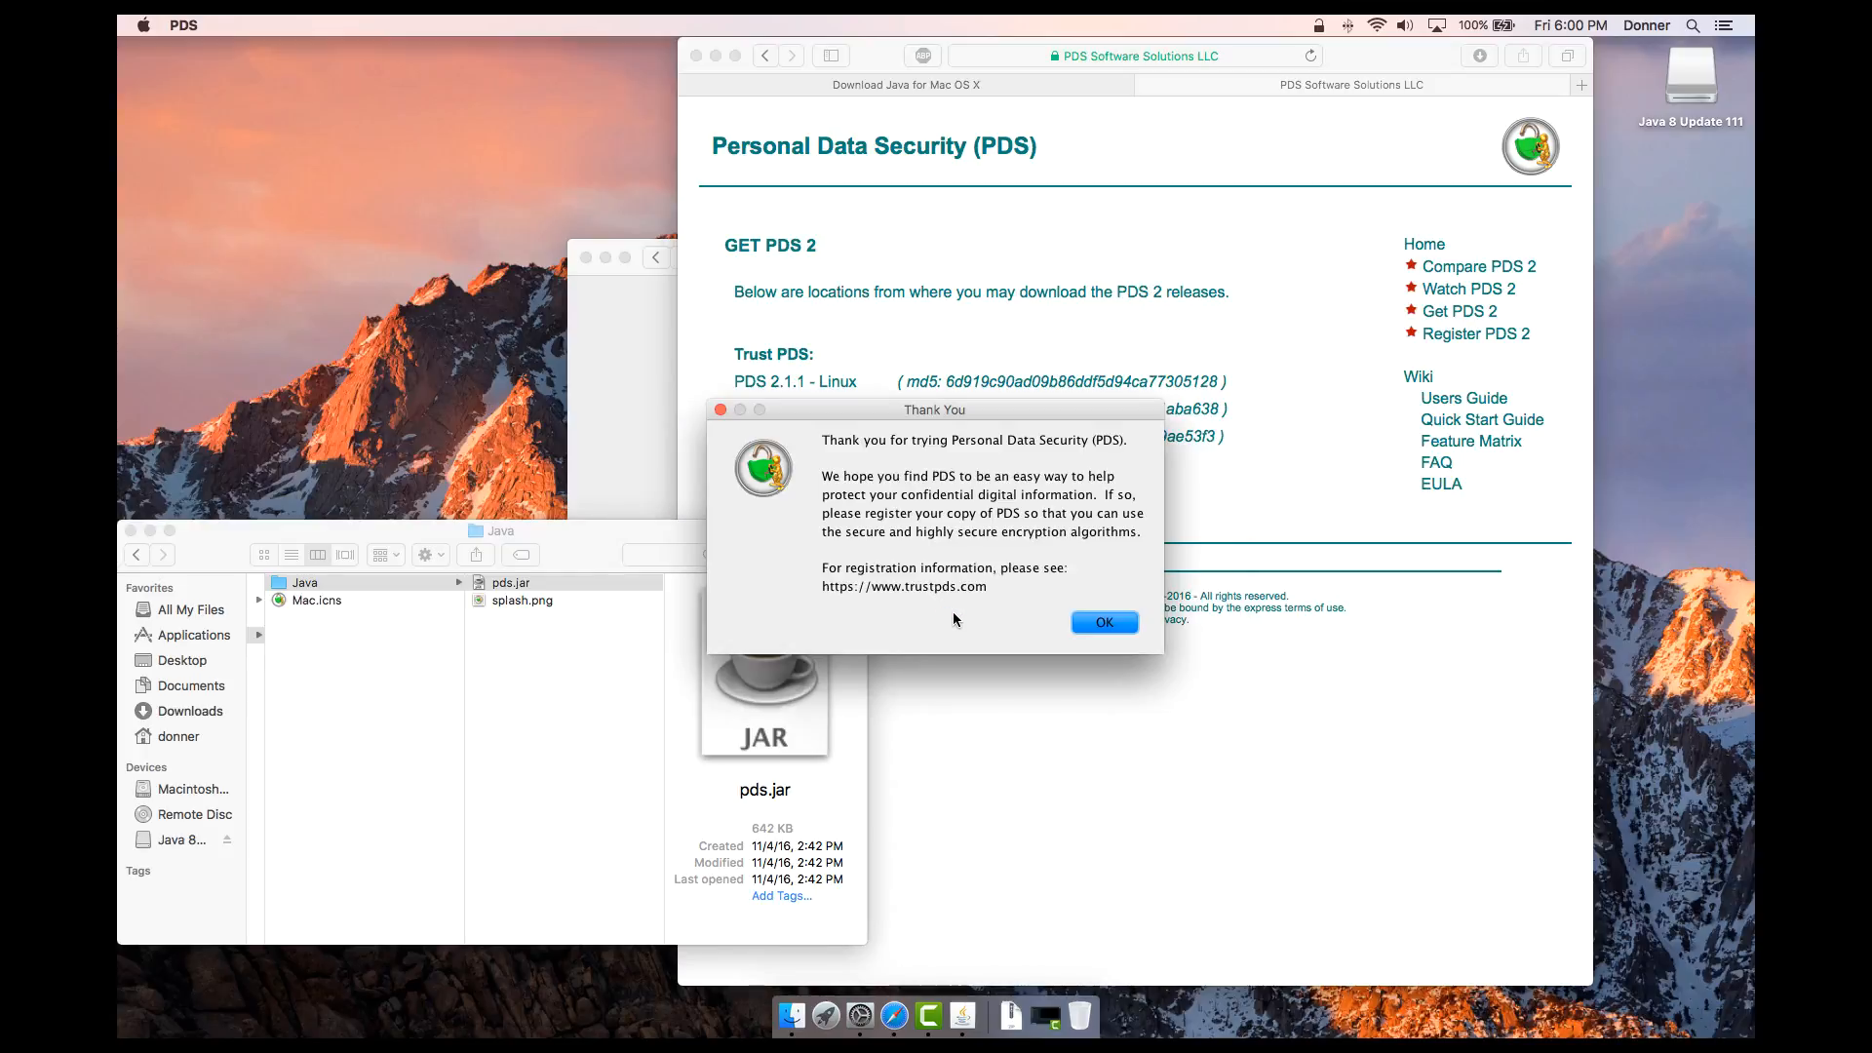
pyautogui.click(1087, 617)
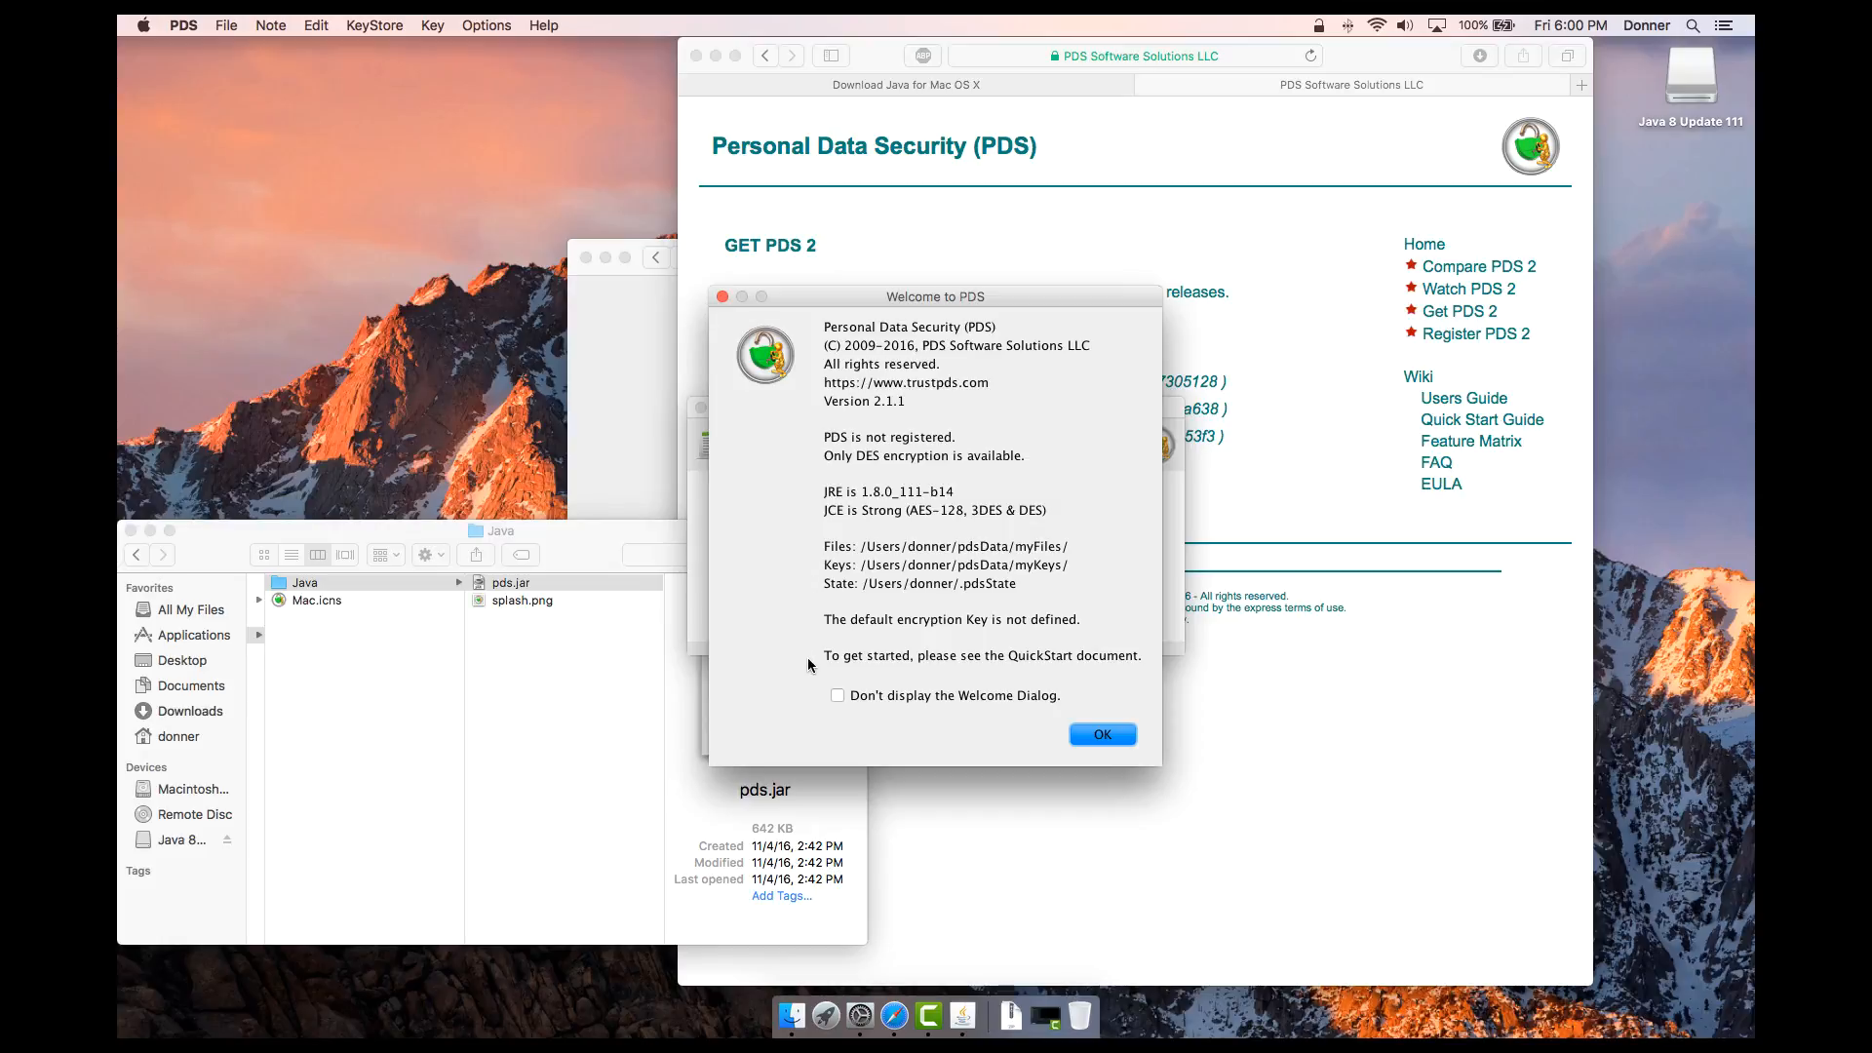
pyautogui.click(837, 696)
pyautogui.click(1094, 736)
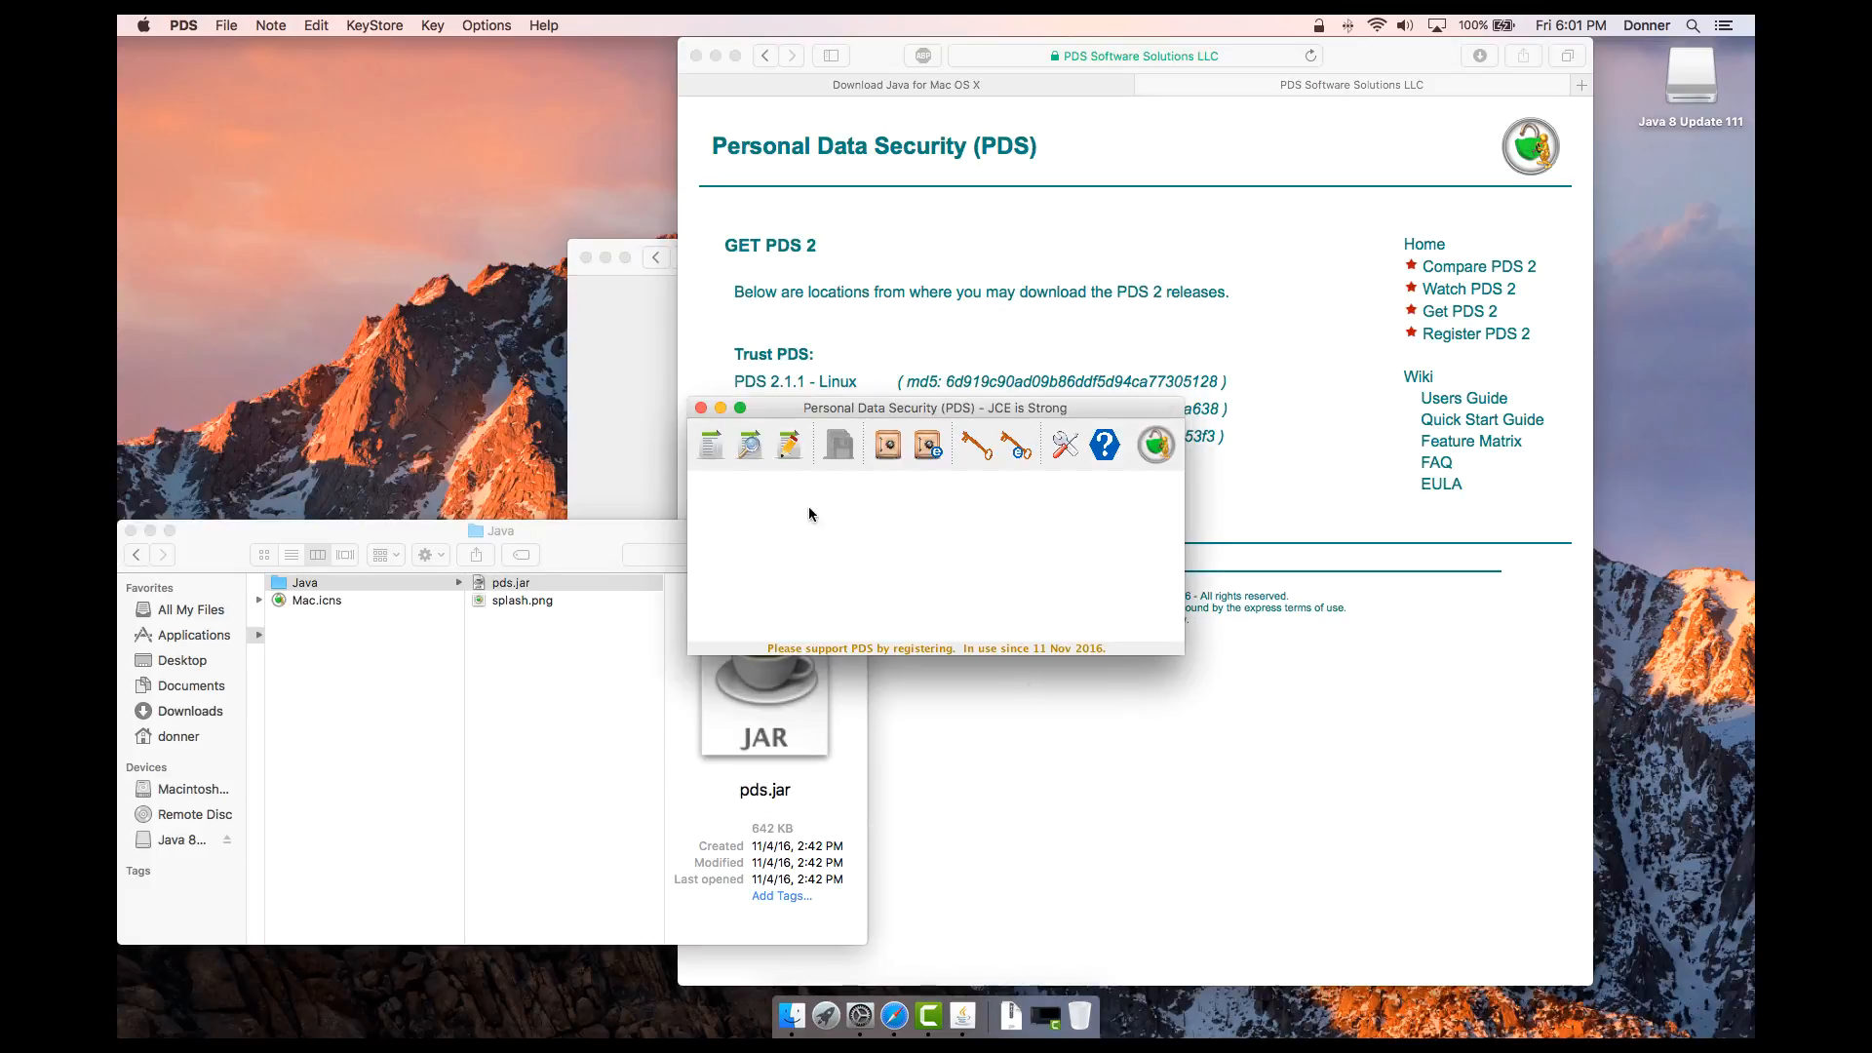
# Quit PDS and confirm exiting the application.
pyautogui.click(185, 25)
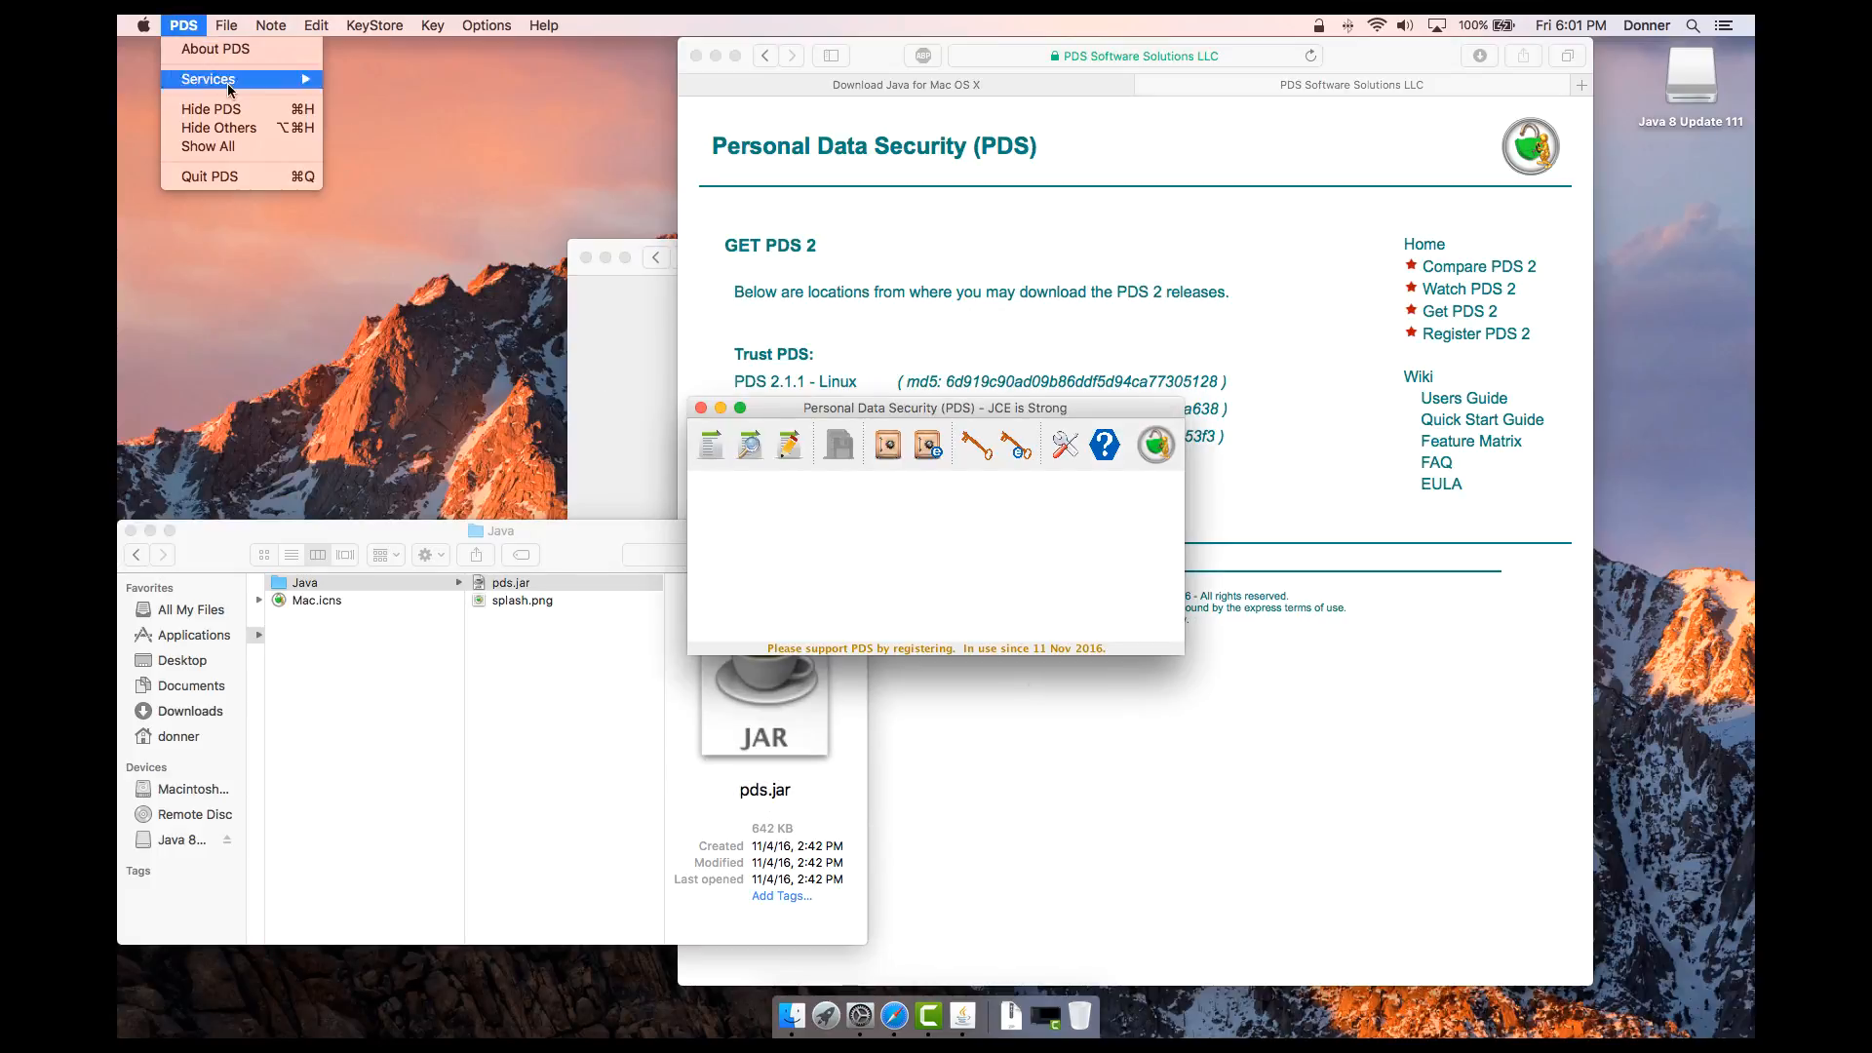
pyautogui.click(240, 176)
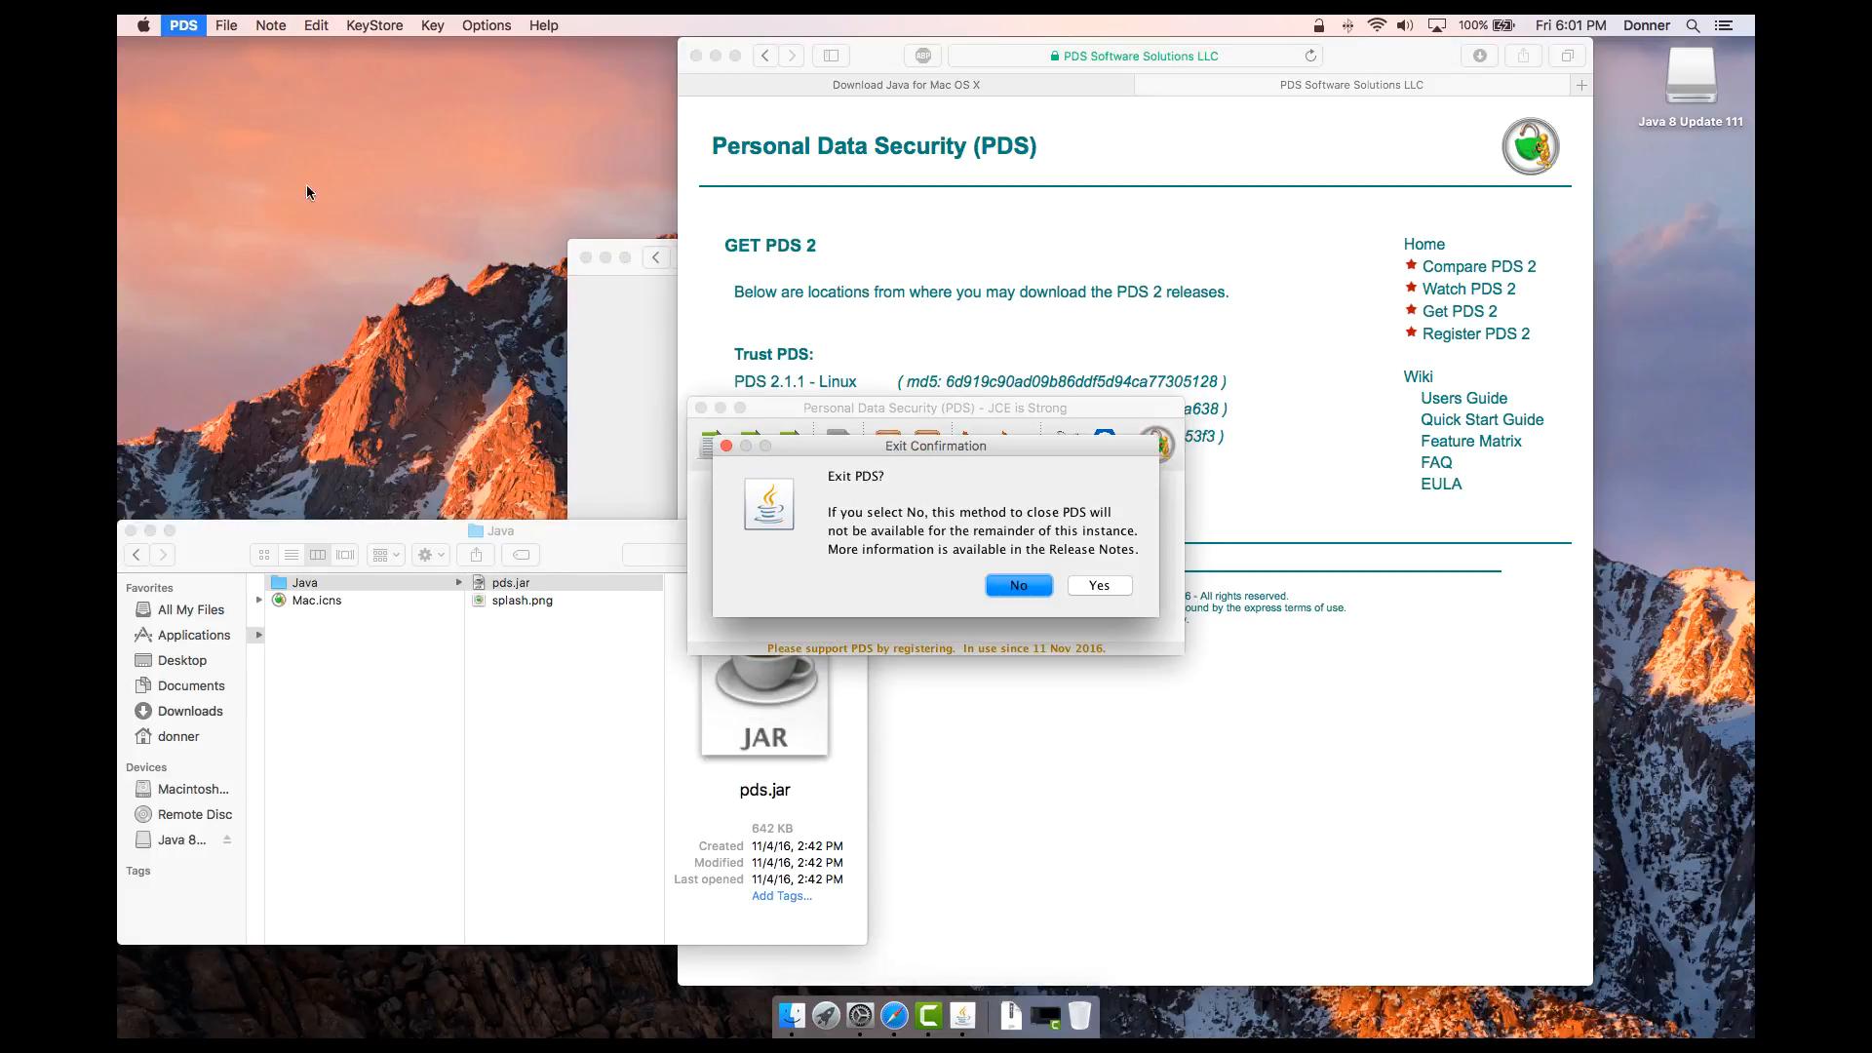
pyautogui.click(1087, 586)
# Copy pds.jar from the package's Java folder and paste it into the home folder.
pyautogui.rightClick(592, 582)
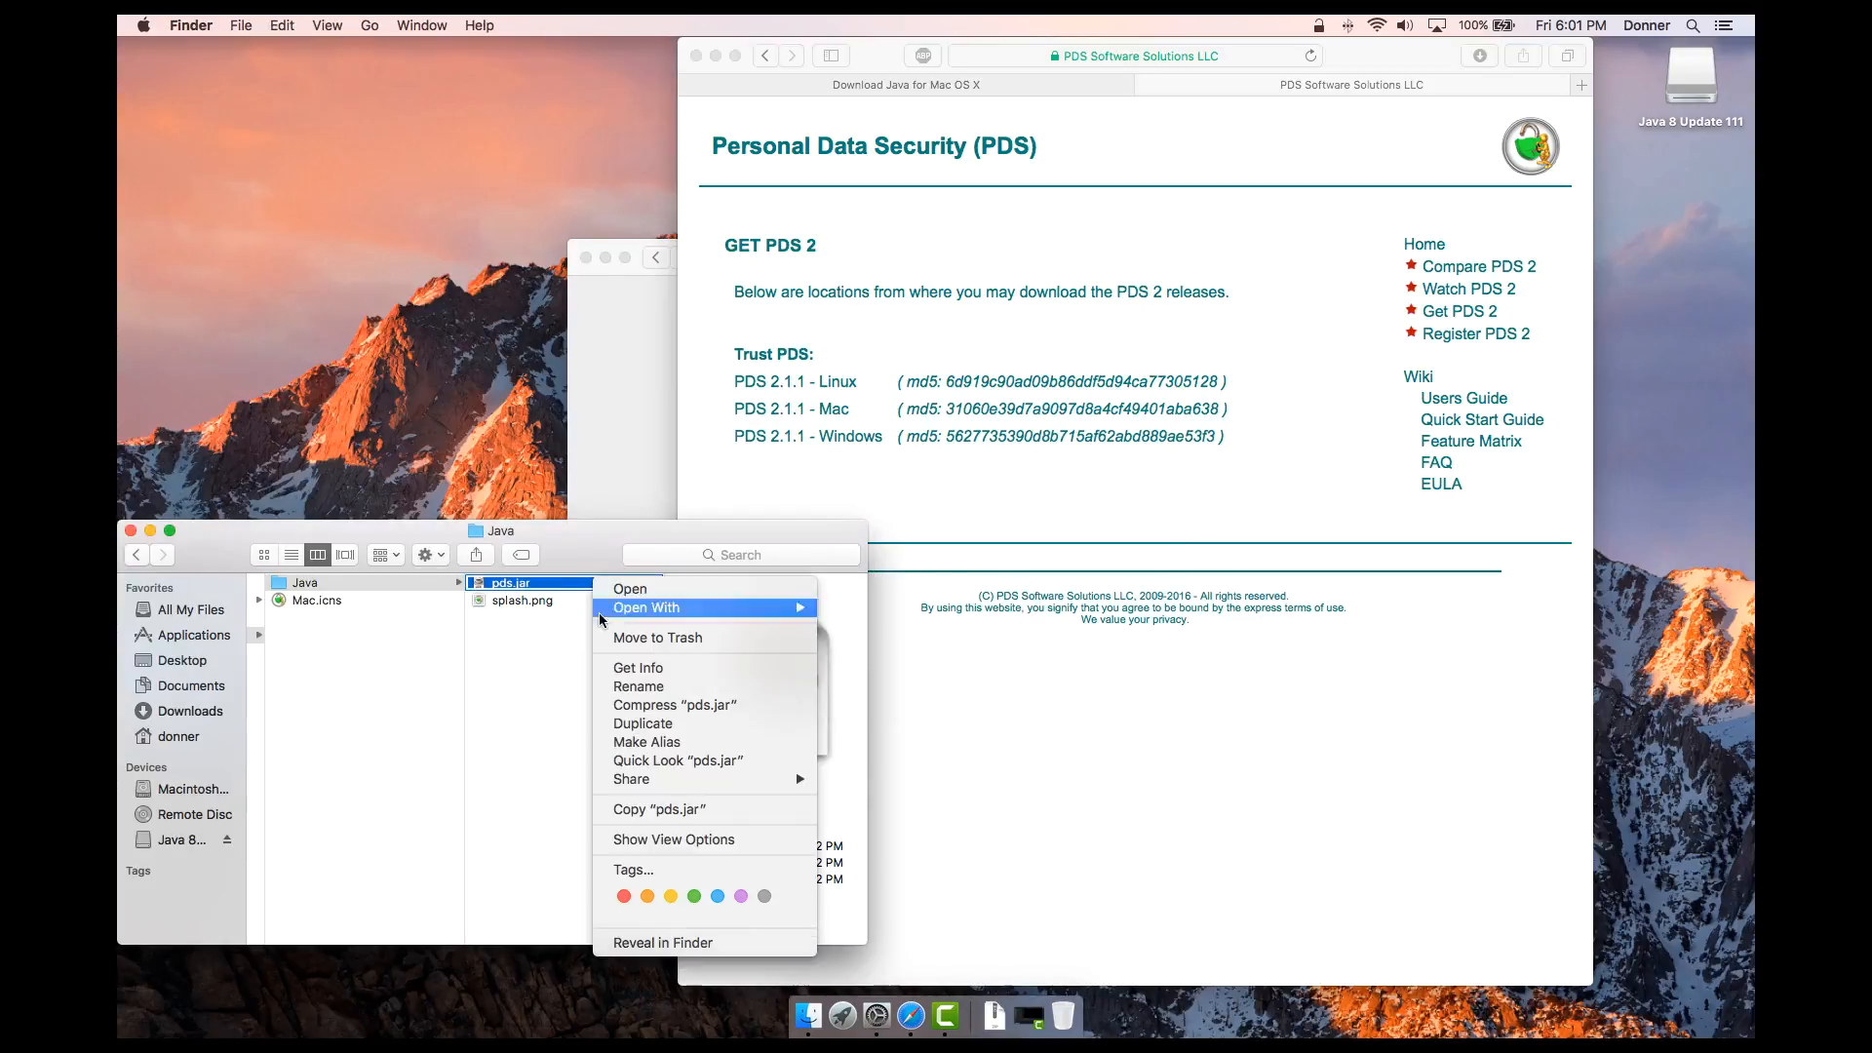
pyautogui.click(609, 810)
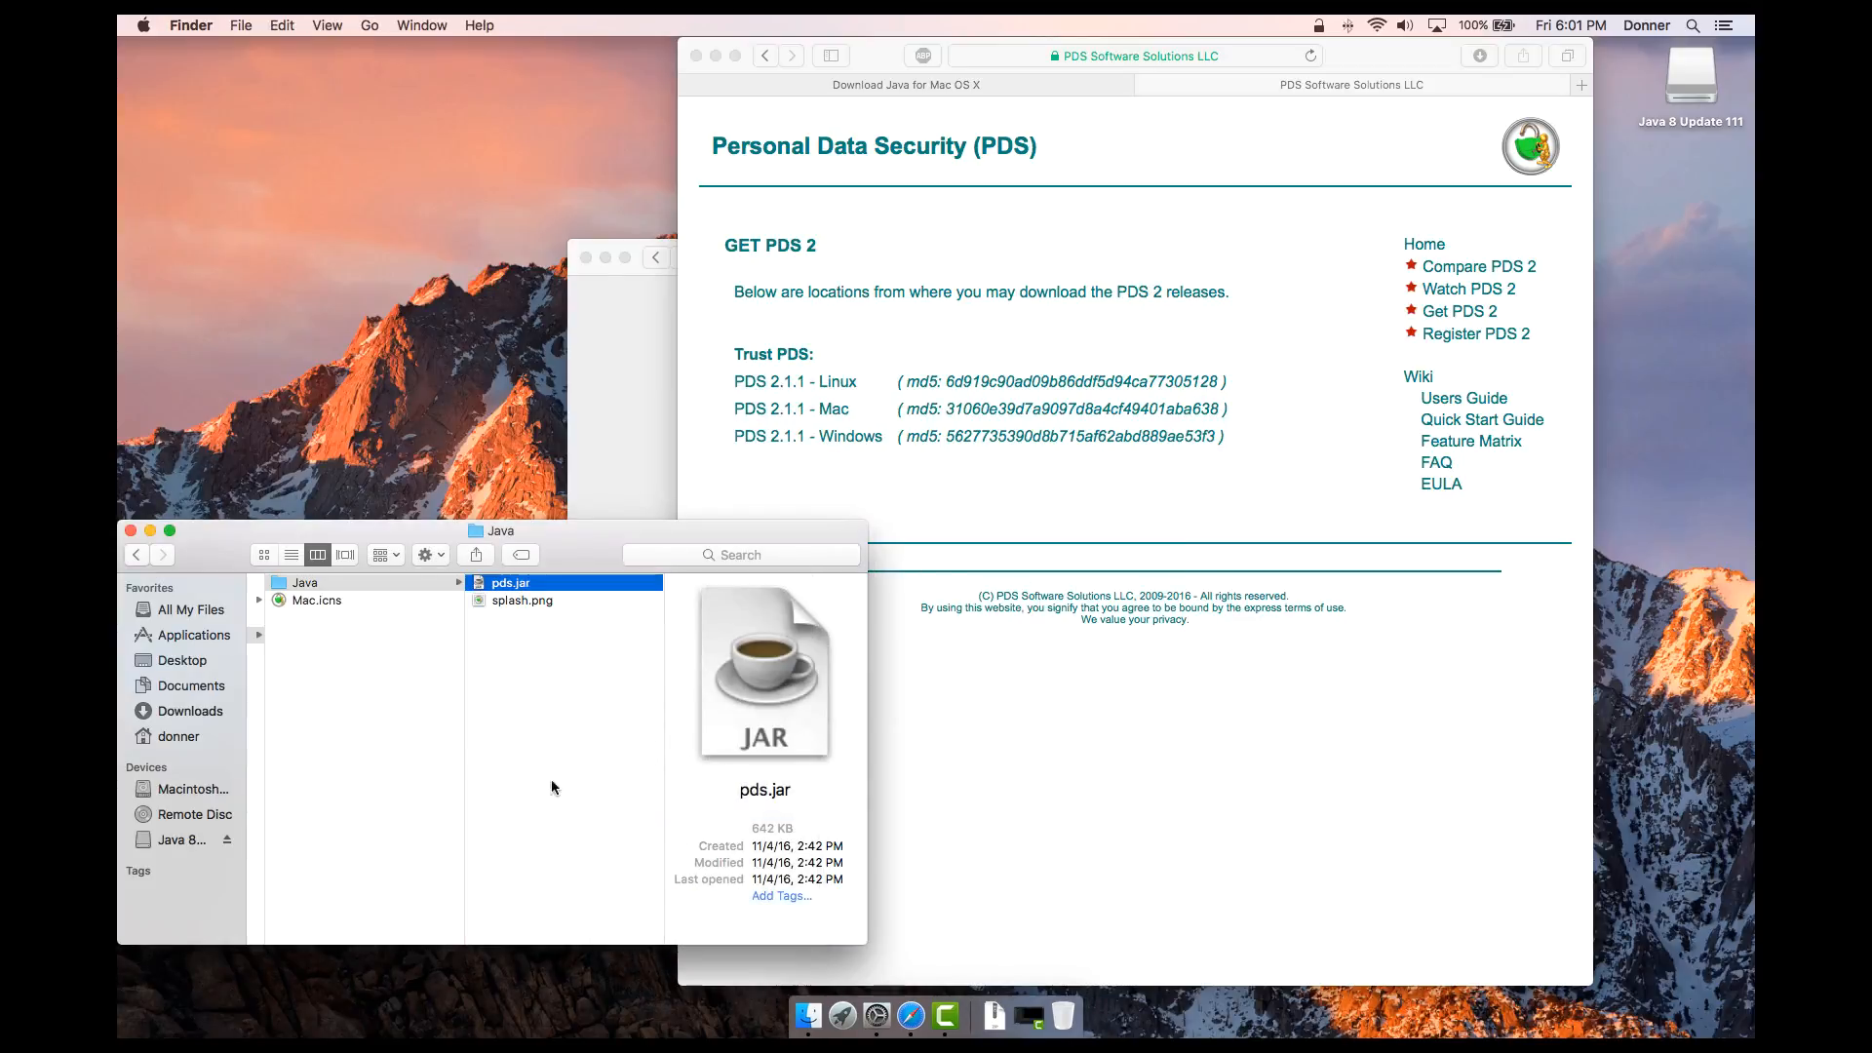
pyautogui.click(243, 741)
pyautogui.rightClick(308, 775)
pyautogui.click(343, 844)
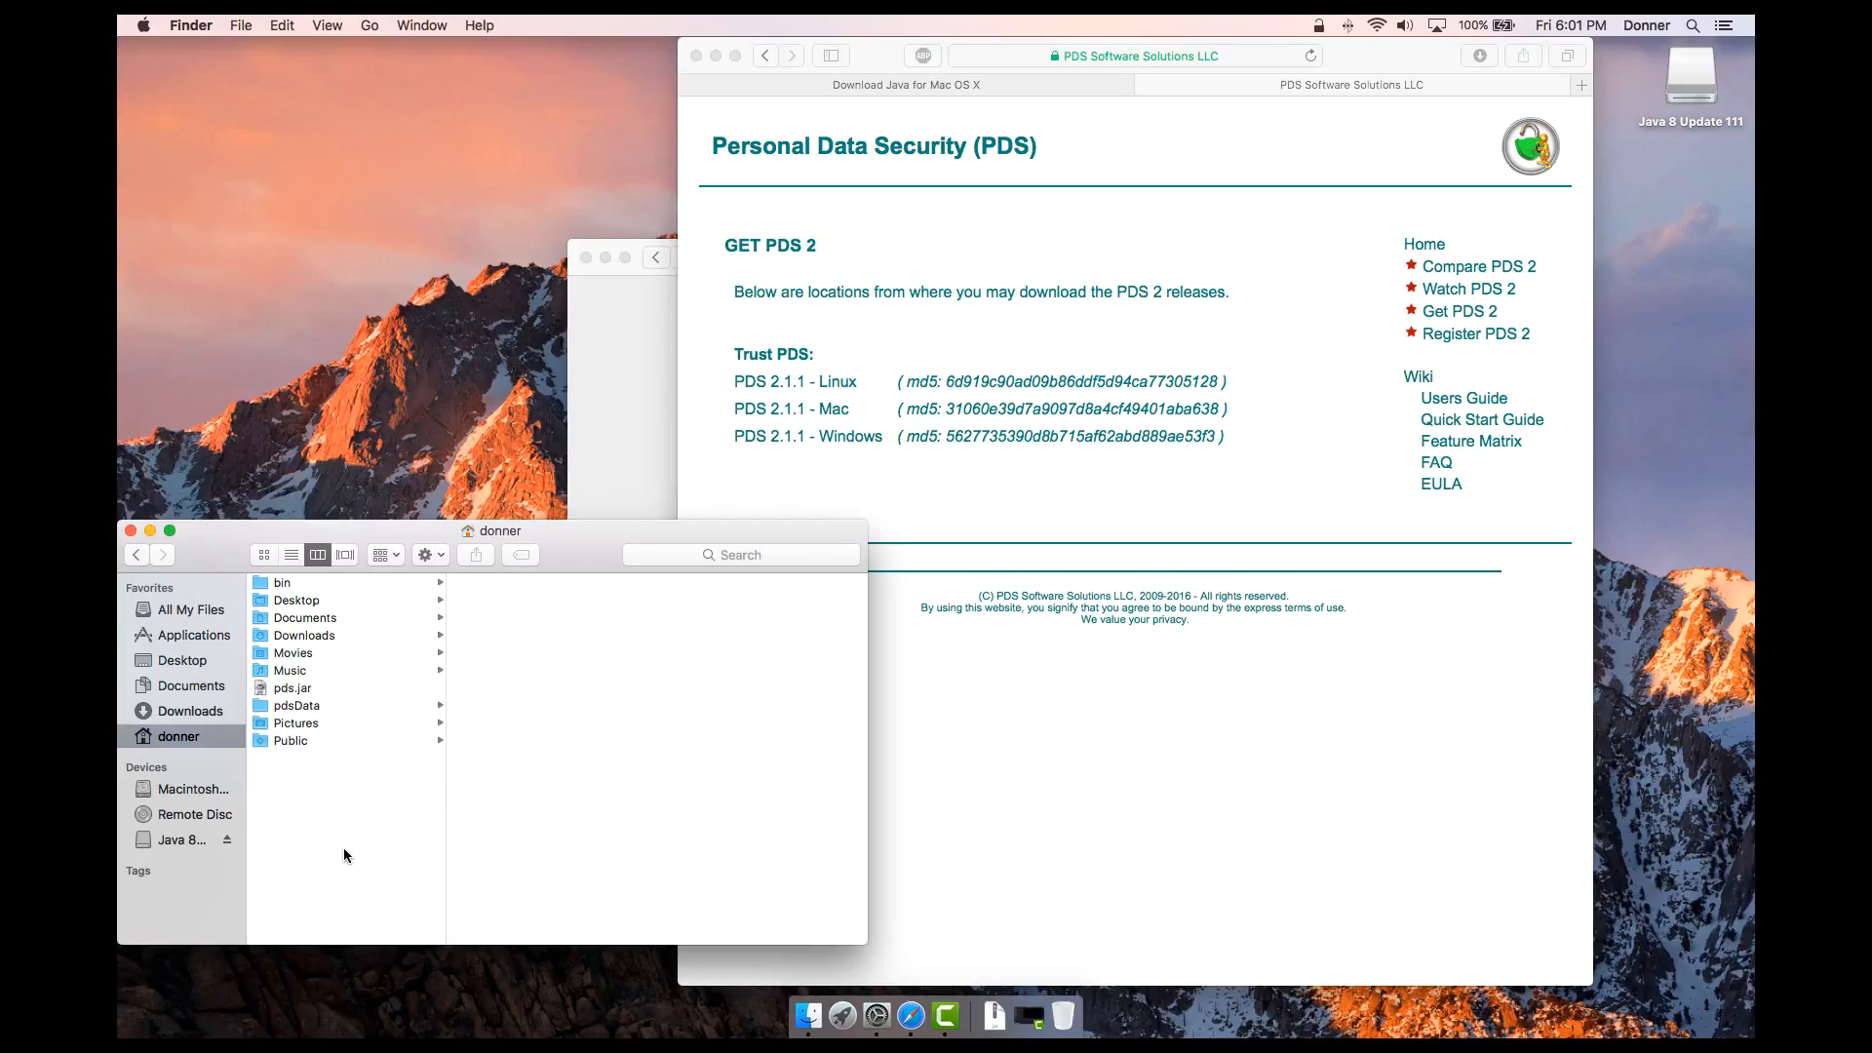
# Launch PDS2, follow its request for legacy Java to Apple's support page, and download Java for OS X 2015-001.
pyautogui.click(842, 1016)
pyautogui.click(931, 673)
pyautogui.click(976, 364)
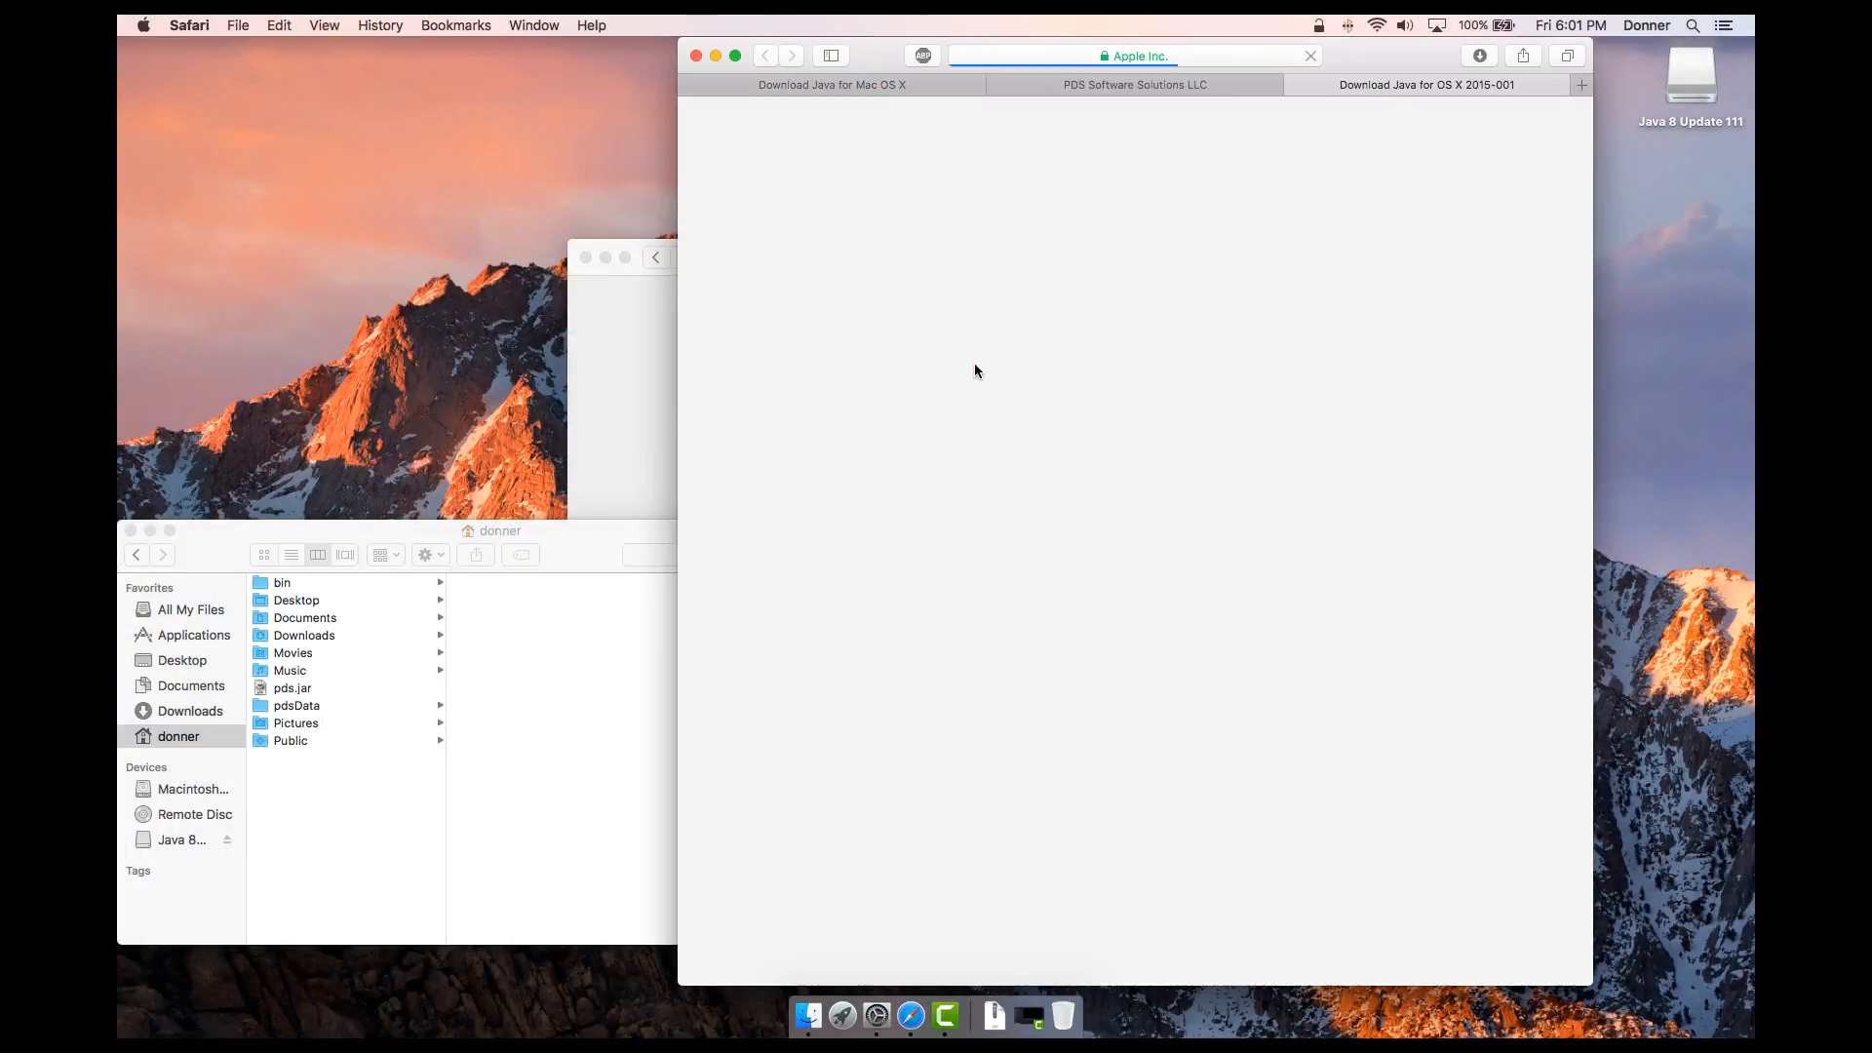
pyautogui.click(995, 246)
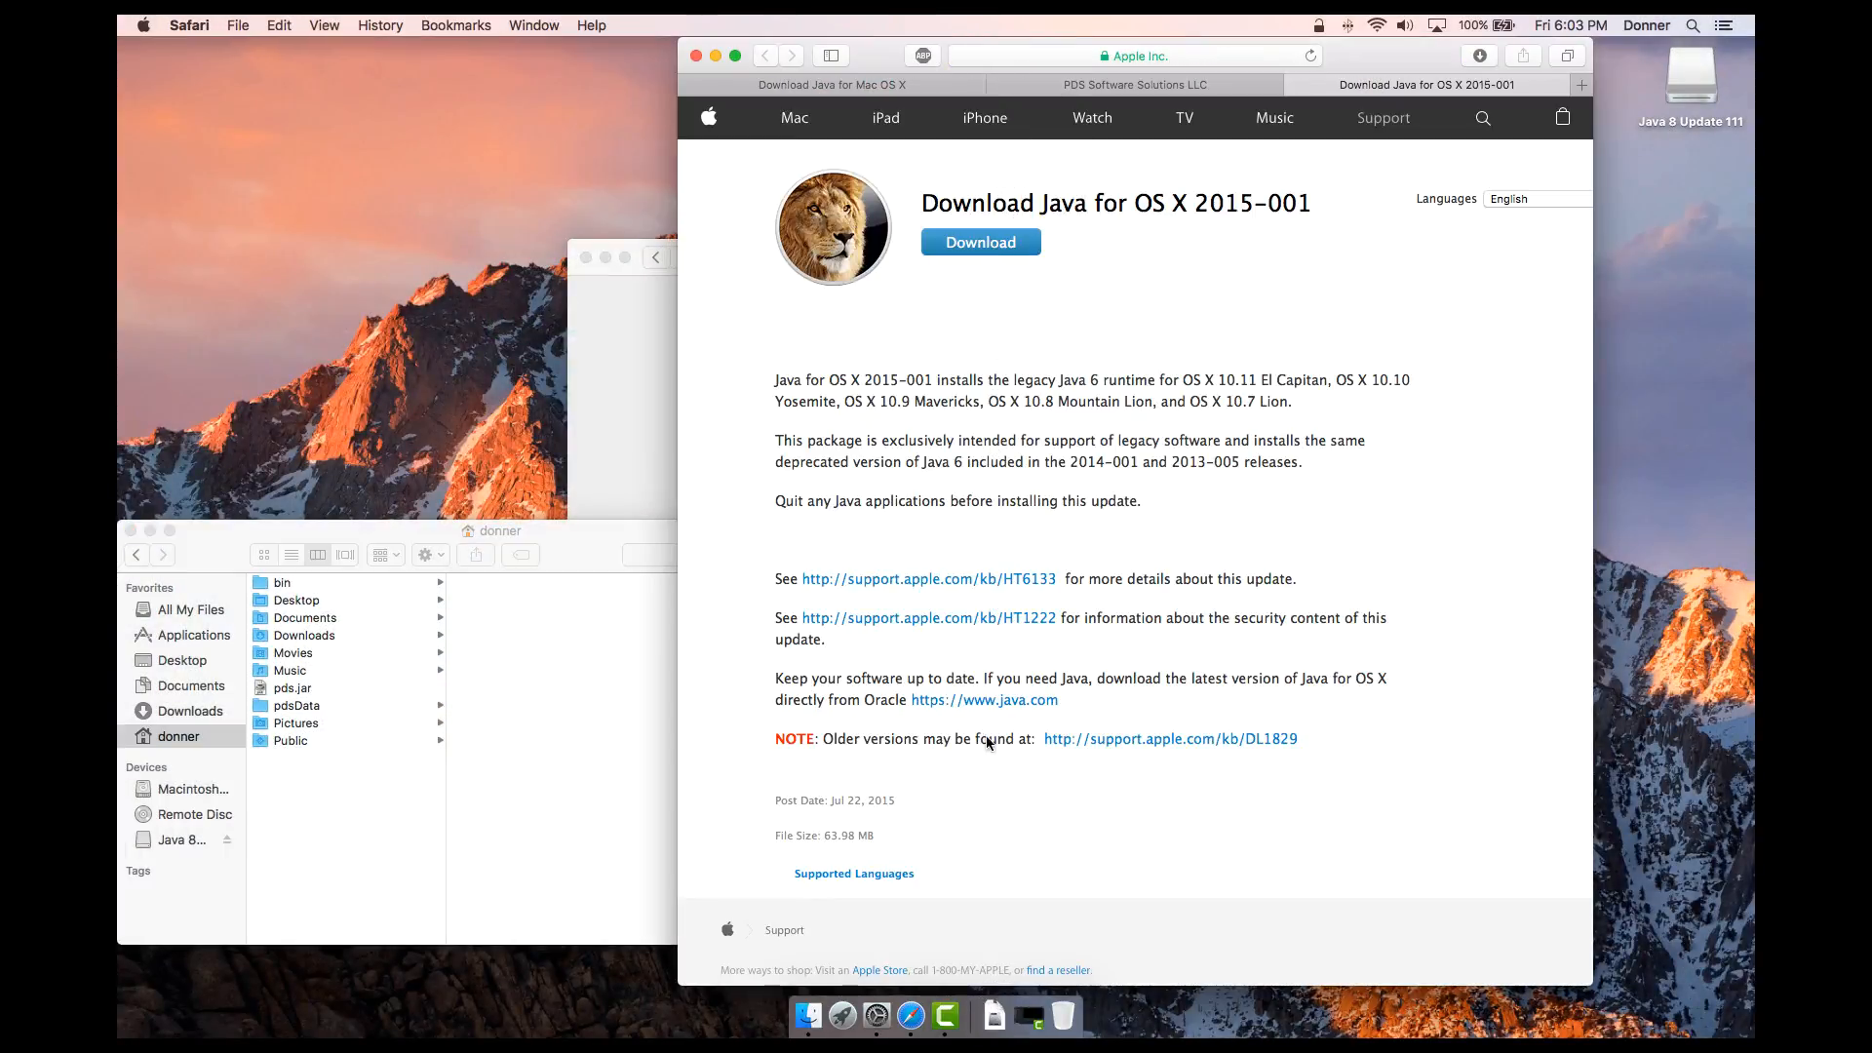
# Open the downloaded javaforosx.dmg and start the JavaForOSX.pkg installer.
pyautogui.click(995, 1016)
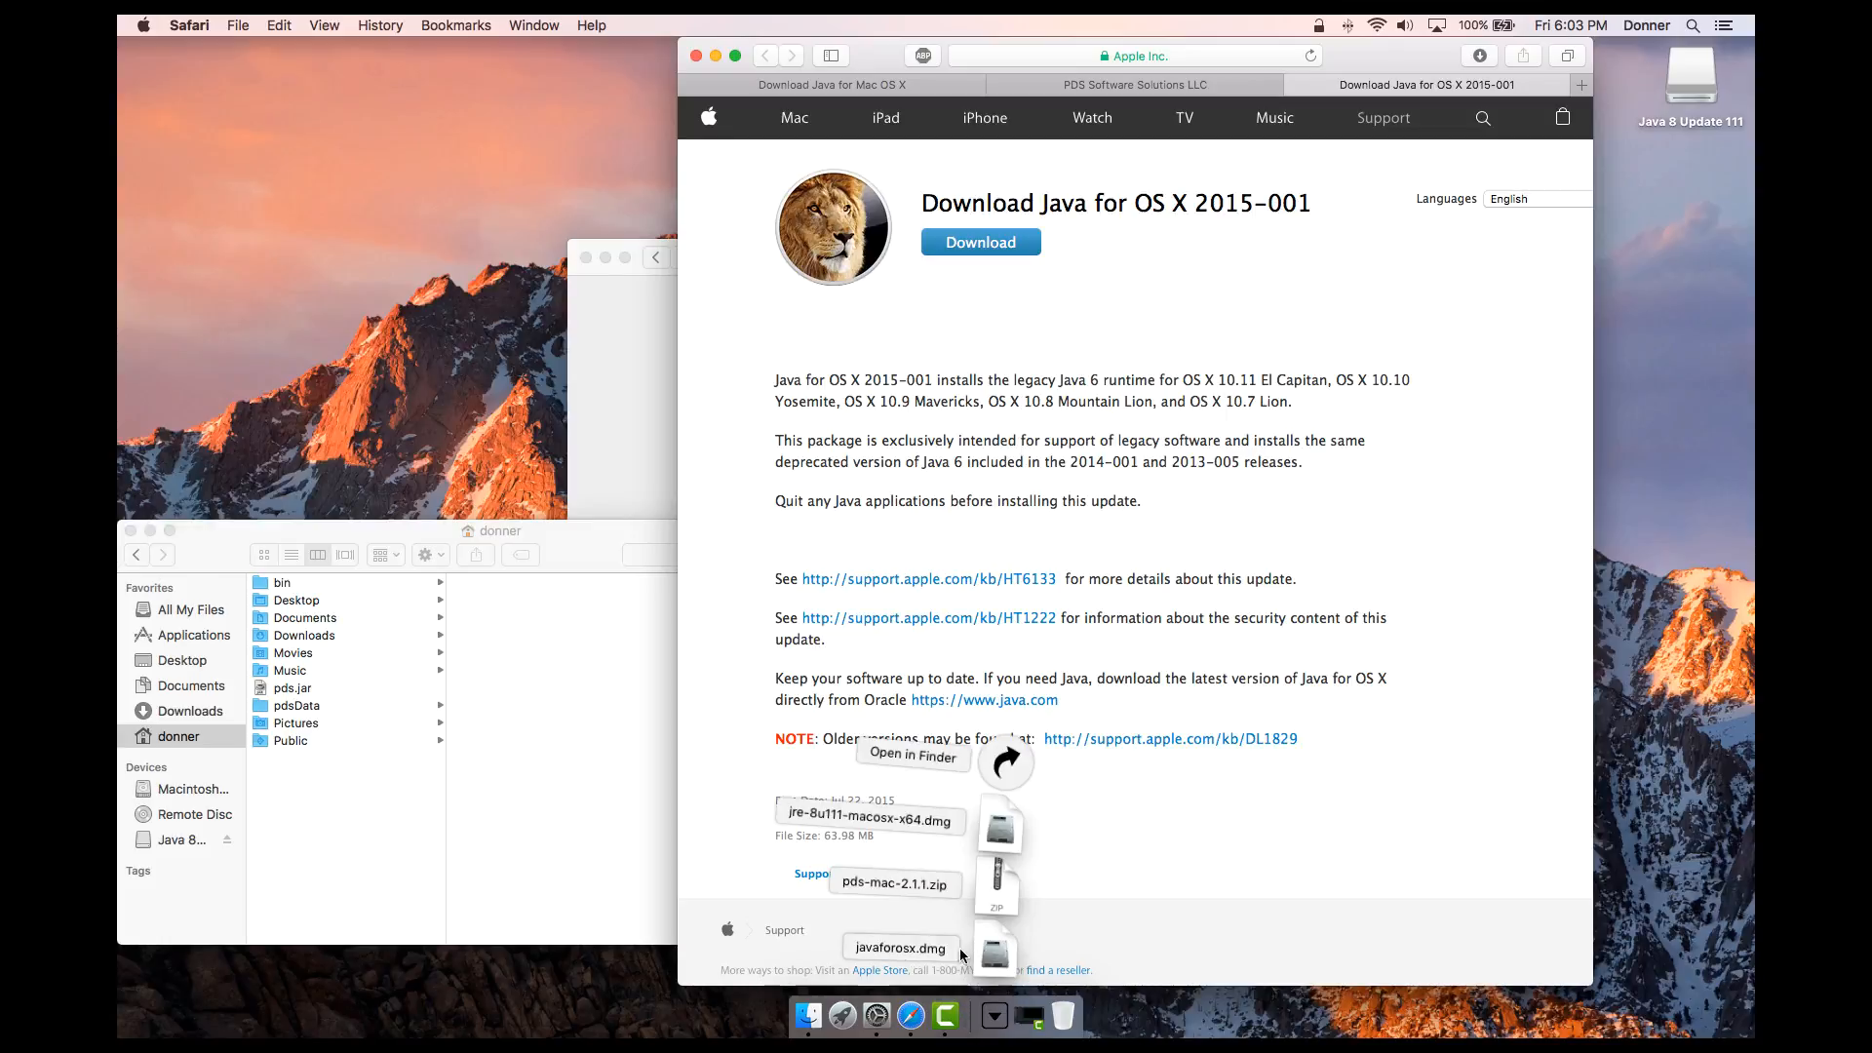
pyautogui.click(991, 948)
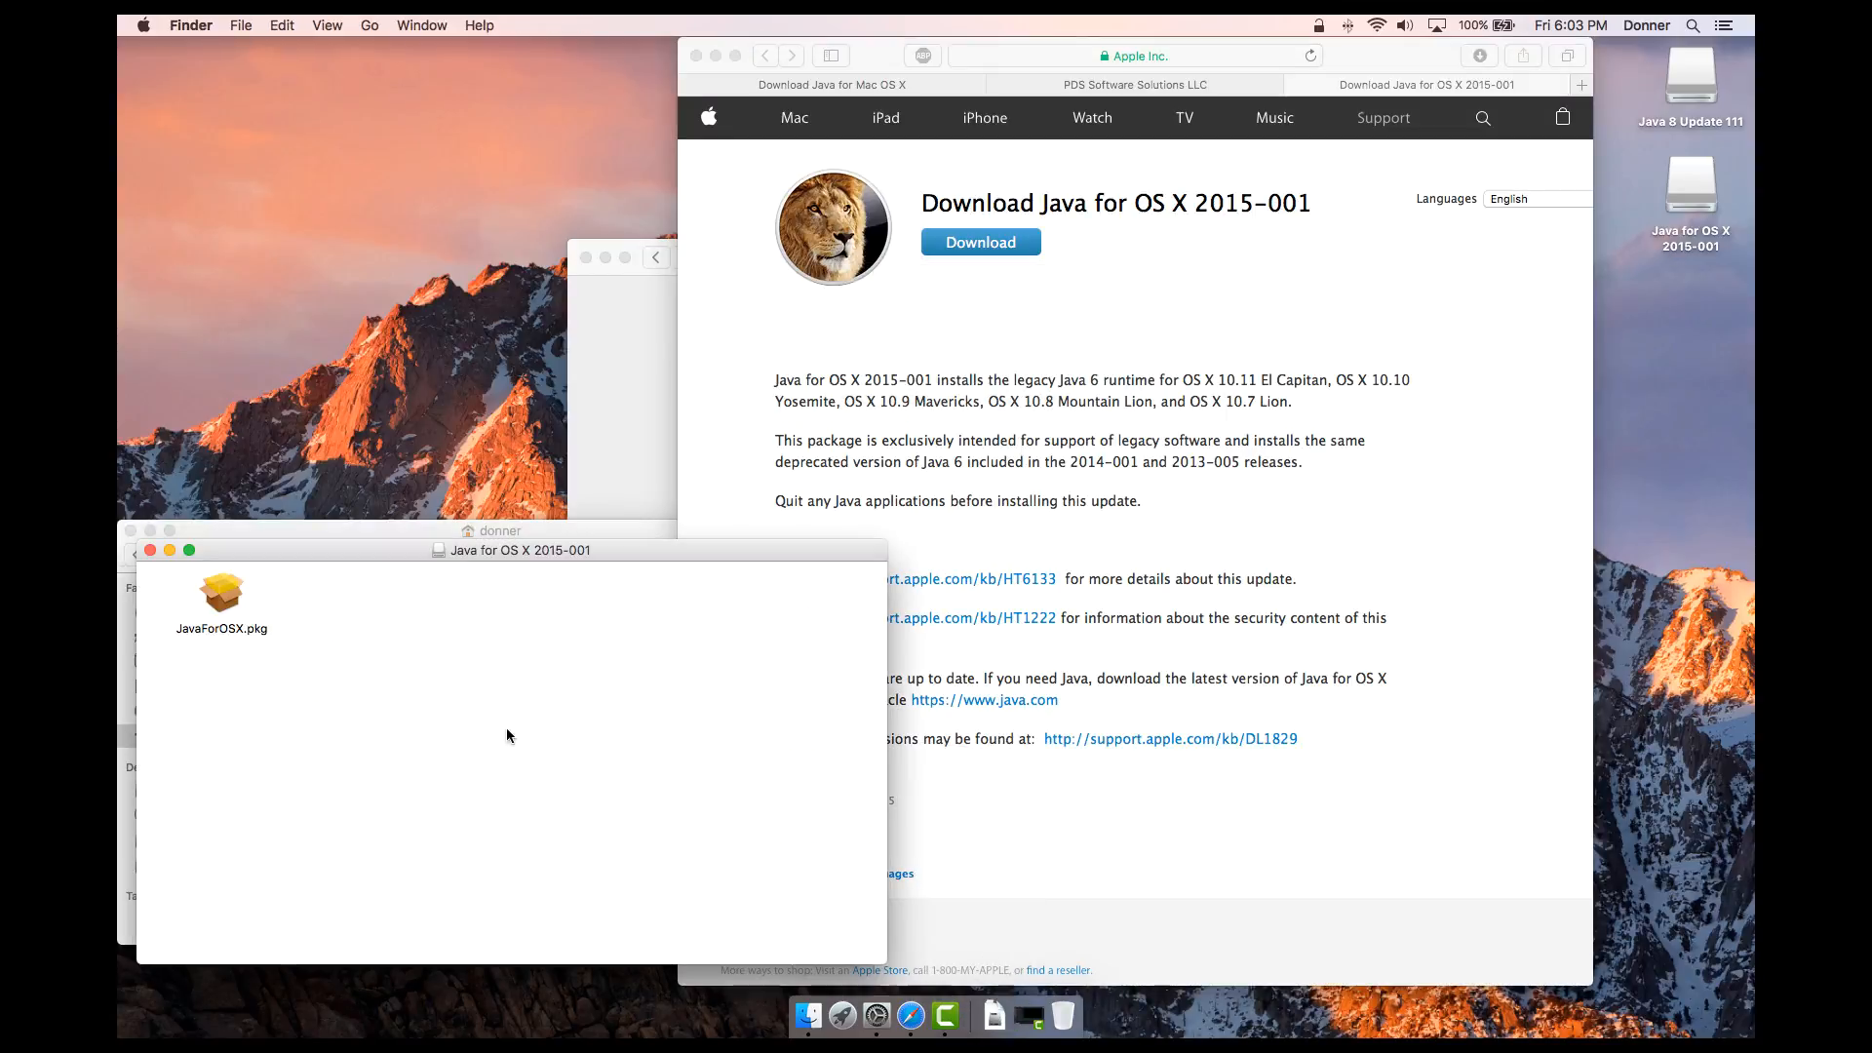
pyautogui.doubleClick(223, 602)
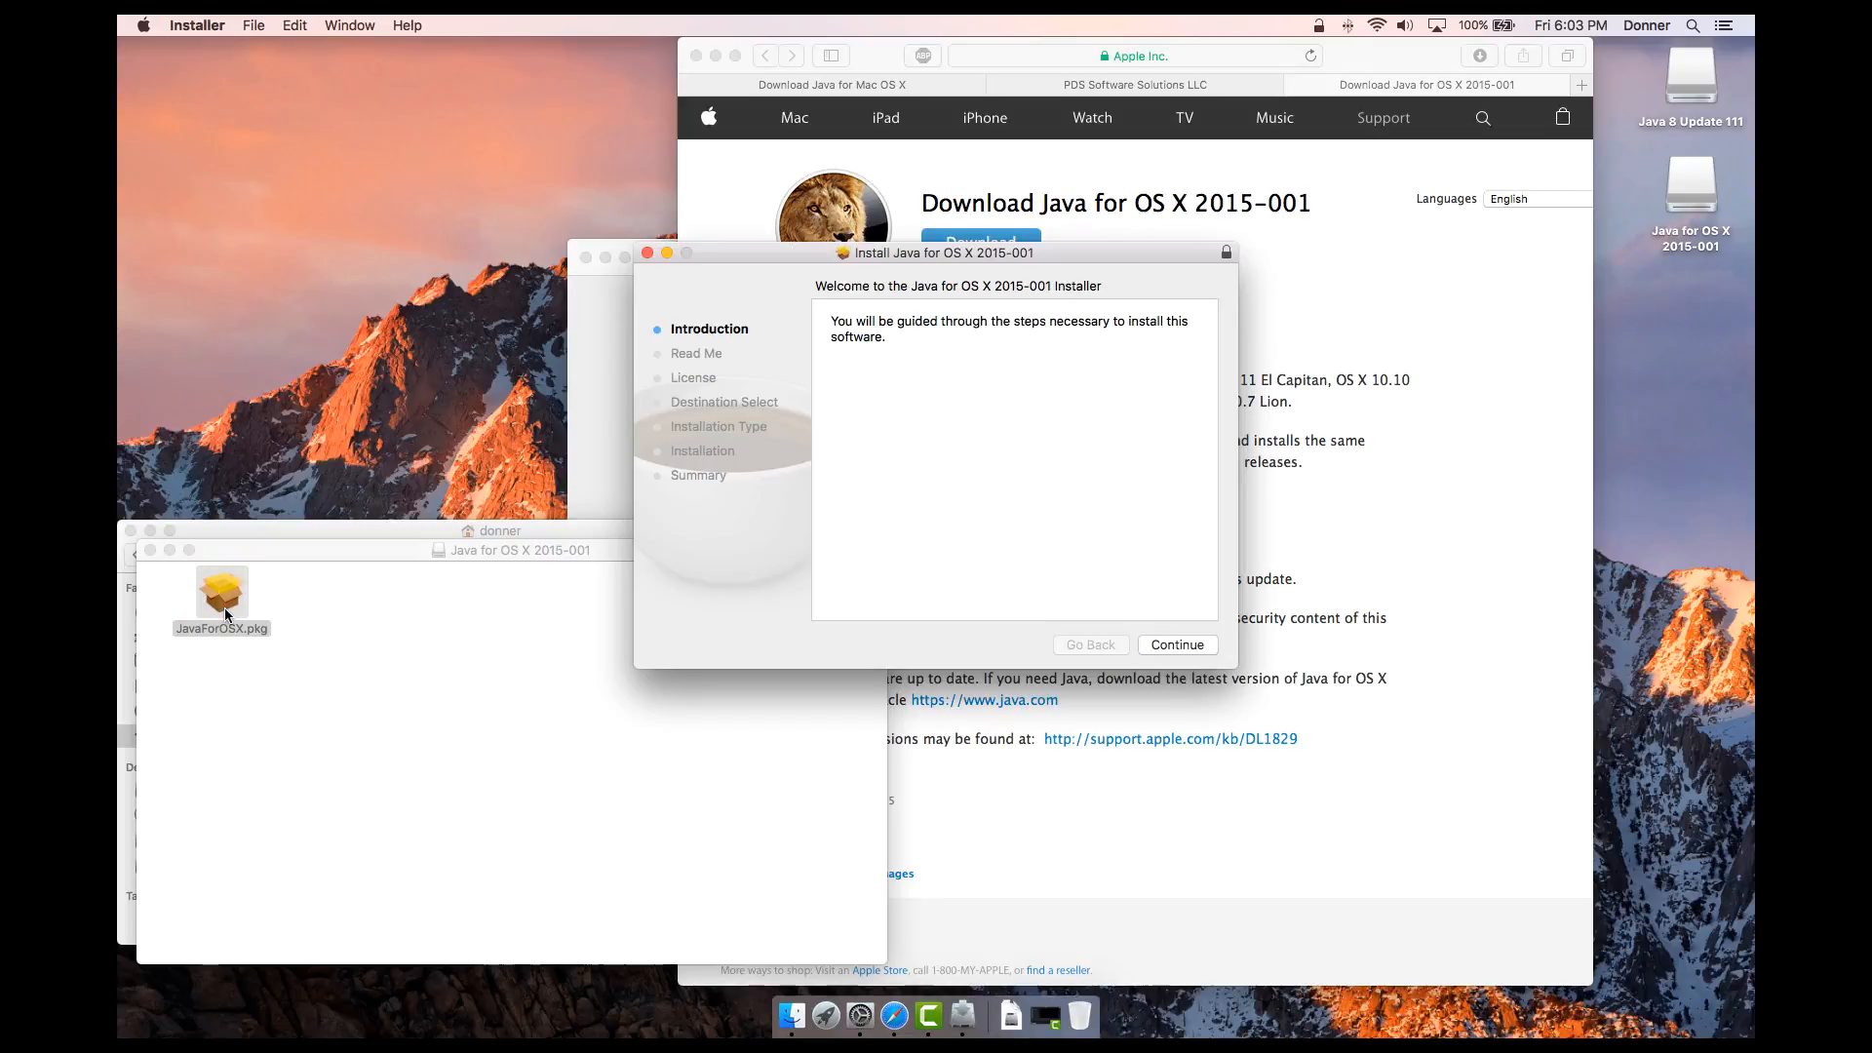
# Proceed through the Java for OS X 2015-001 installer's introduction and read-me, and agree to the software license.
pyautogui.click(1150, 644)
pyautogui.click(1150, 643)
pyautogui.click(1156, 644)
pyautogui.click(1131, 405)
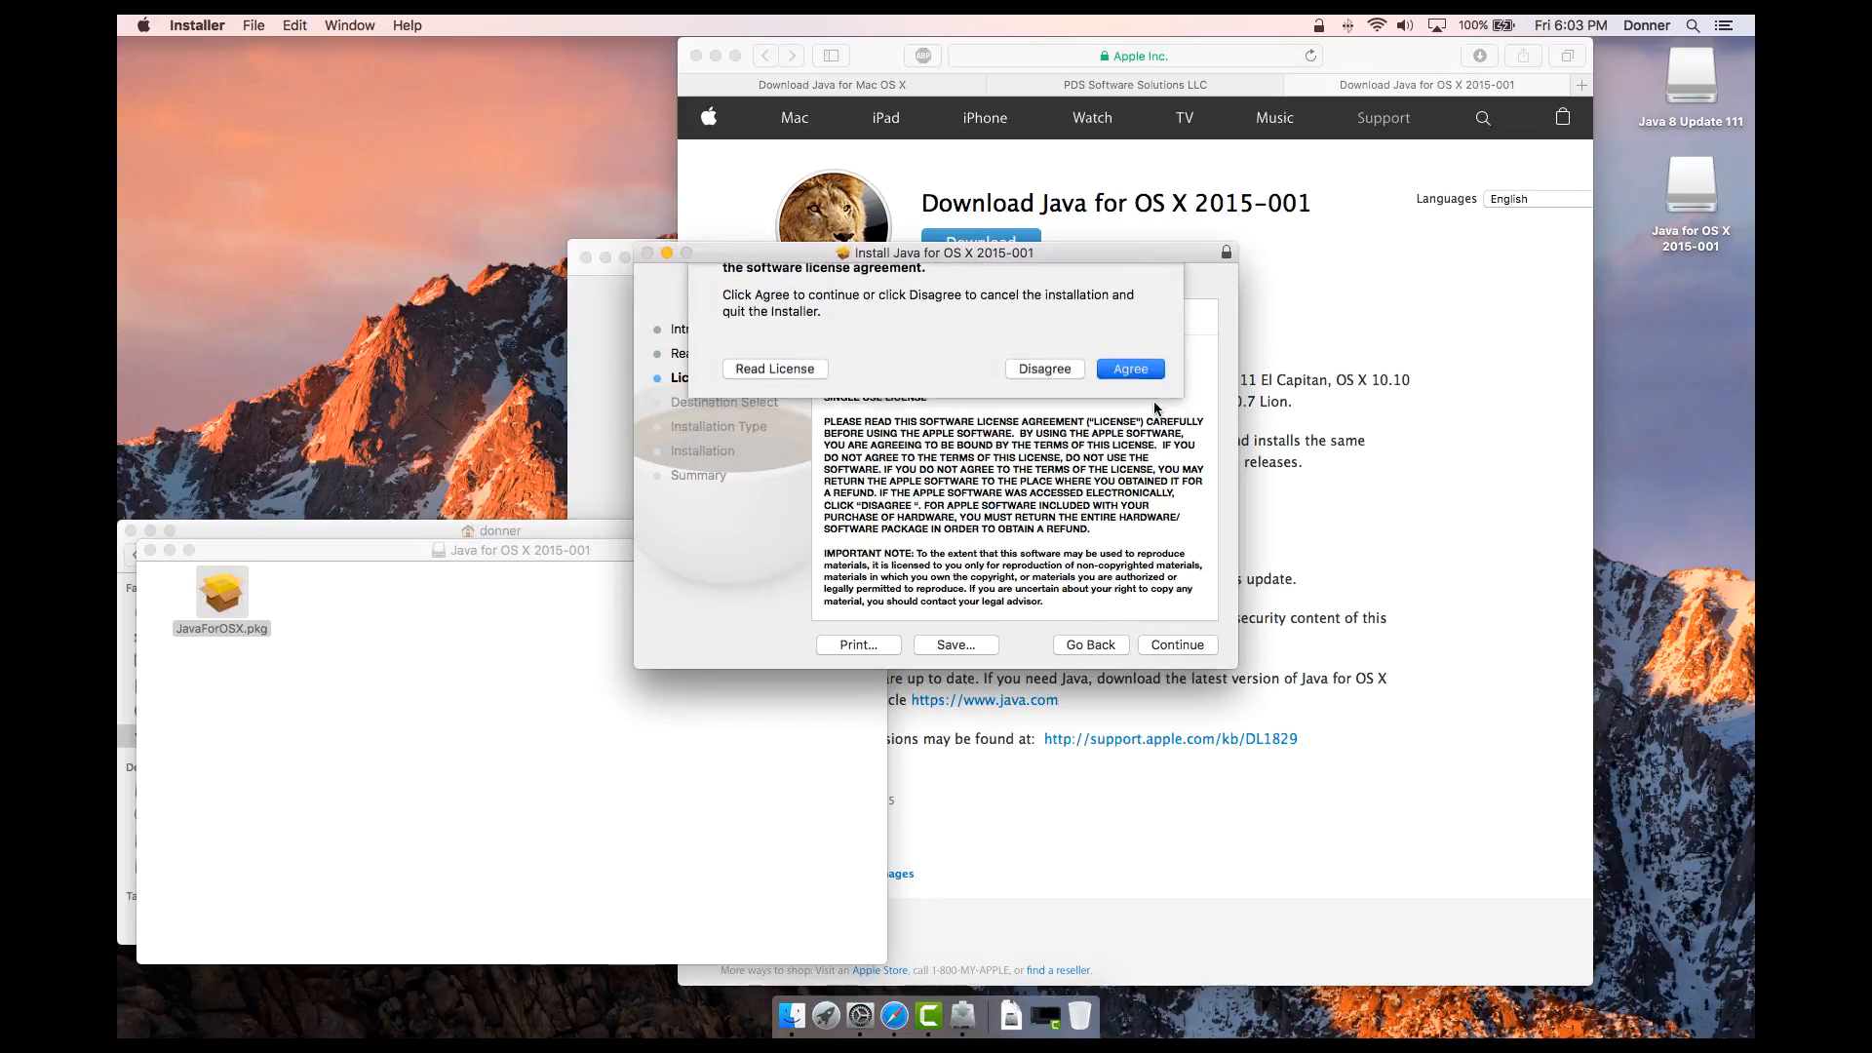
# Install Java for OS X 2015-001, authorizing it with the account password, and close the installer and disk image windows.
pyautogui.click(1163, 641)
pyautogui.write('********')
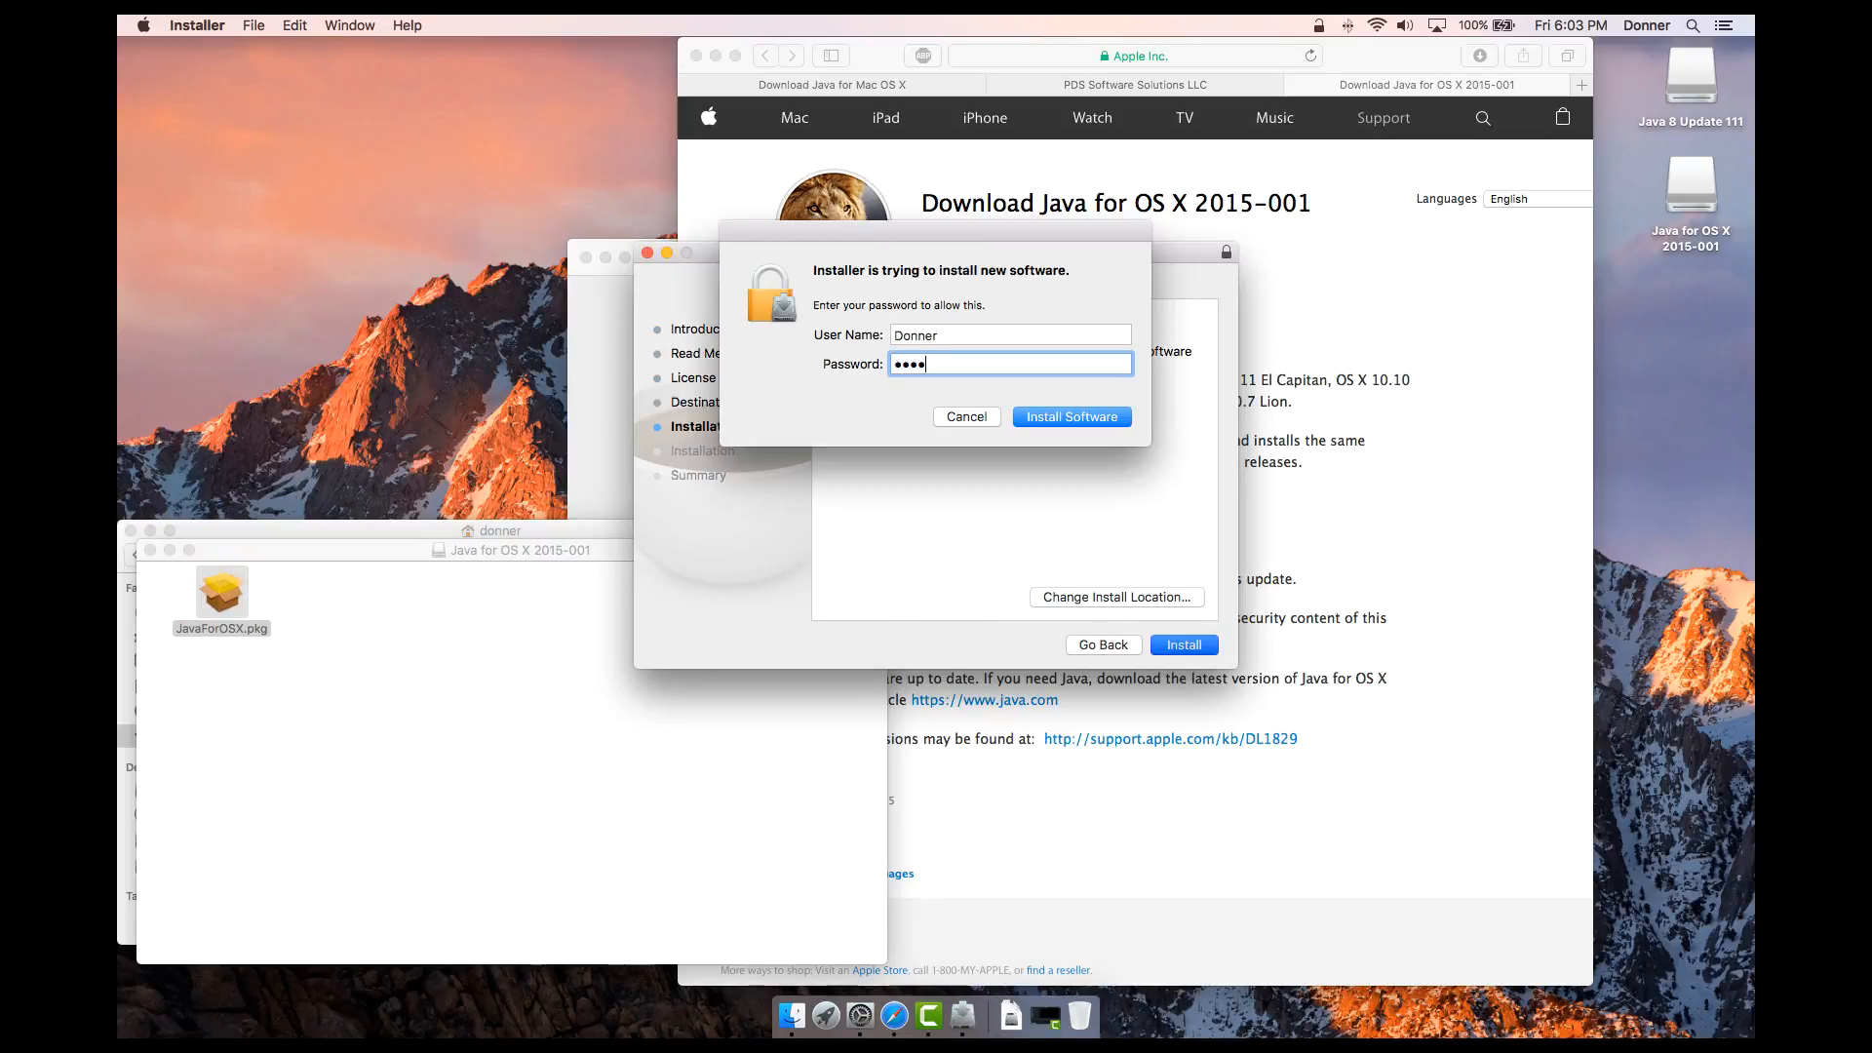
pyautogui.press('Return')
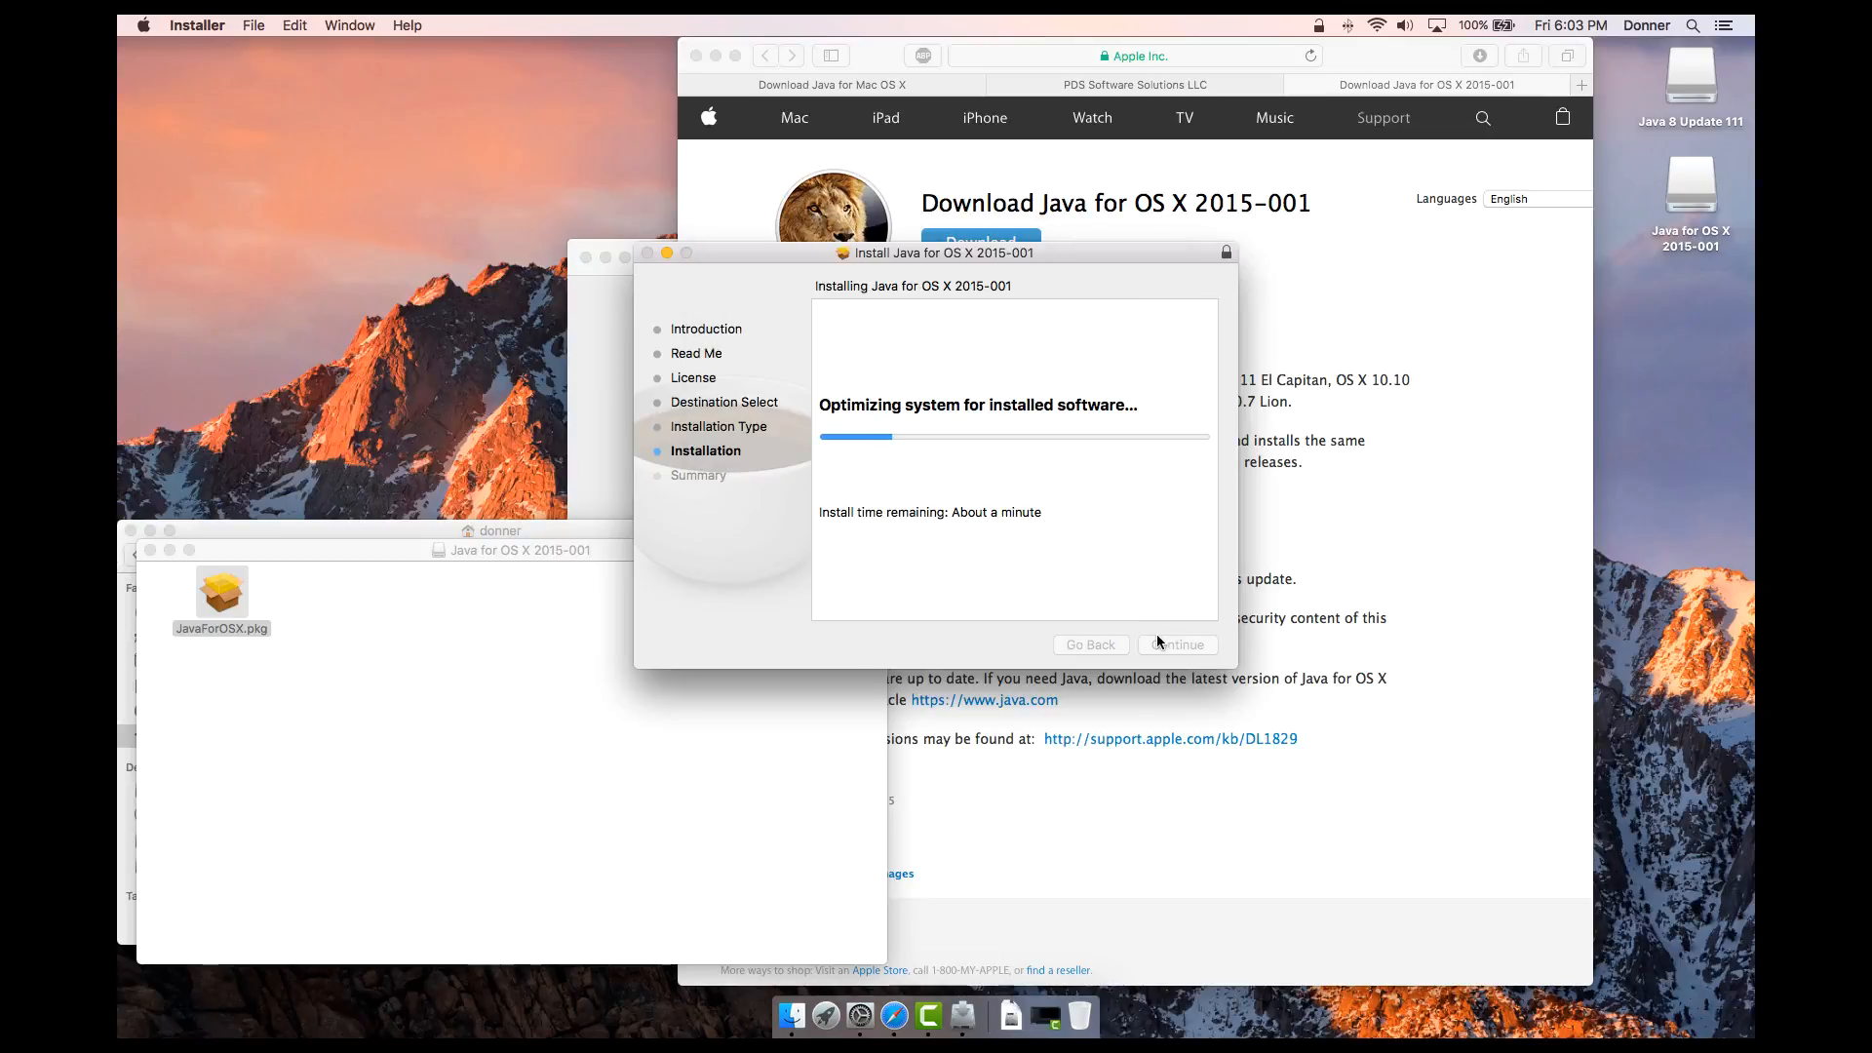
pyautogui.click(945, 367)
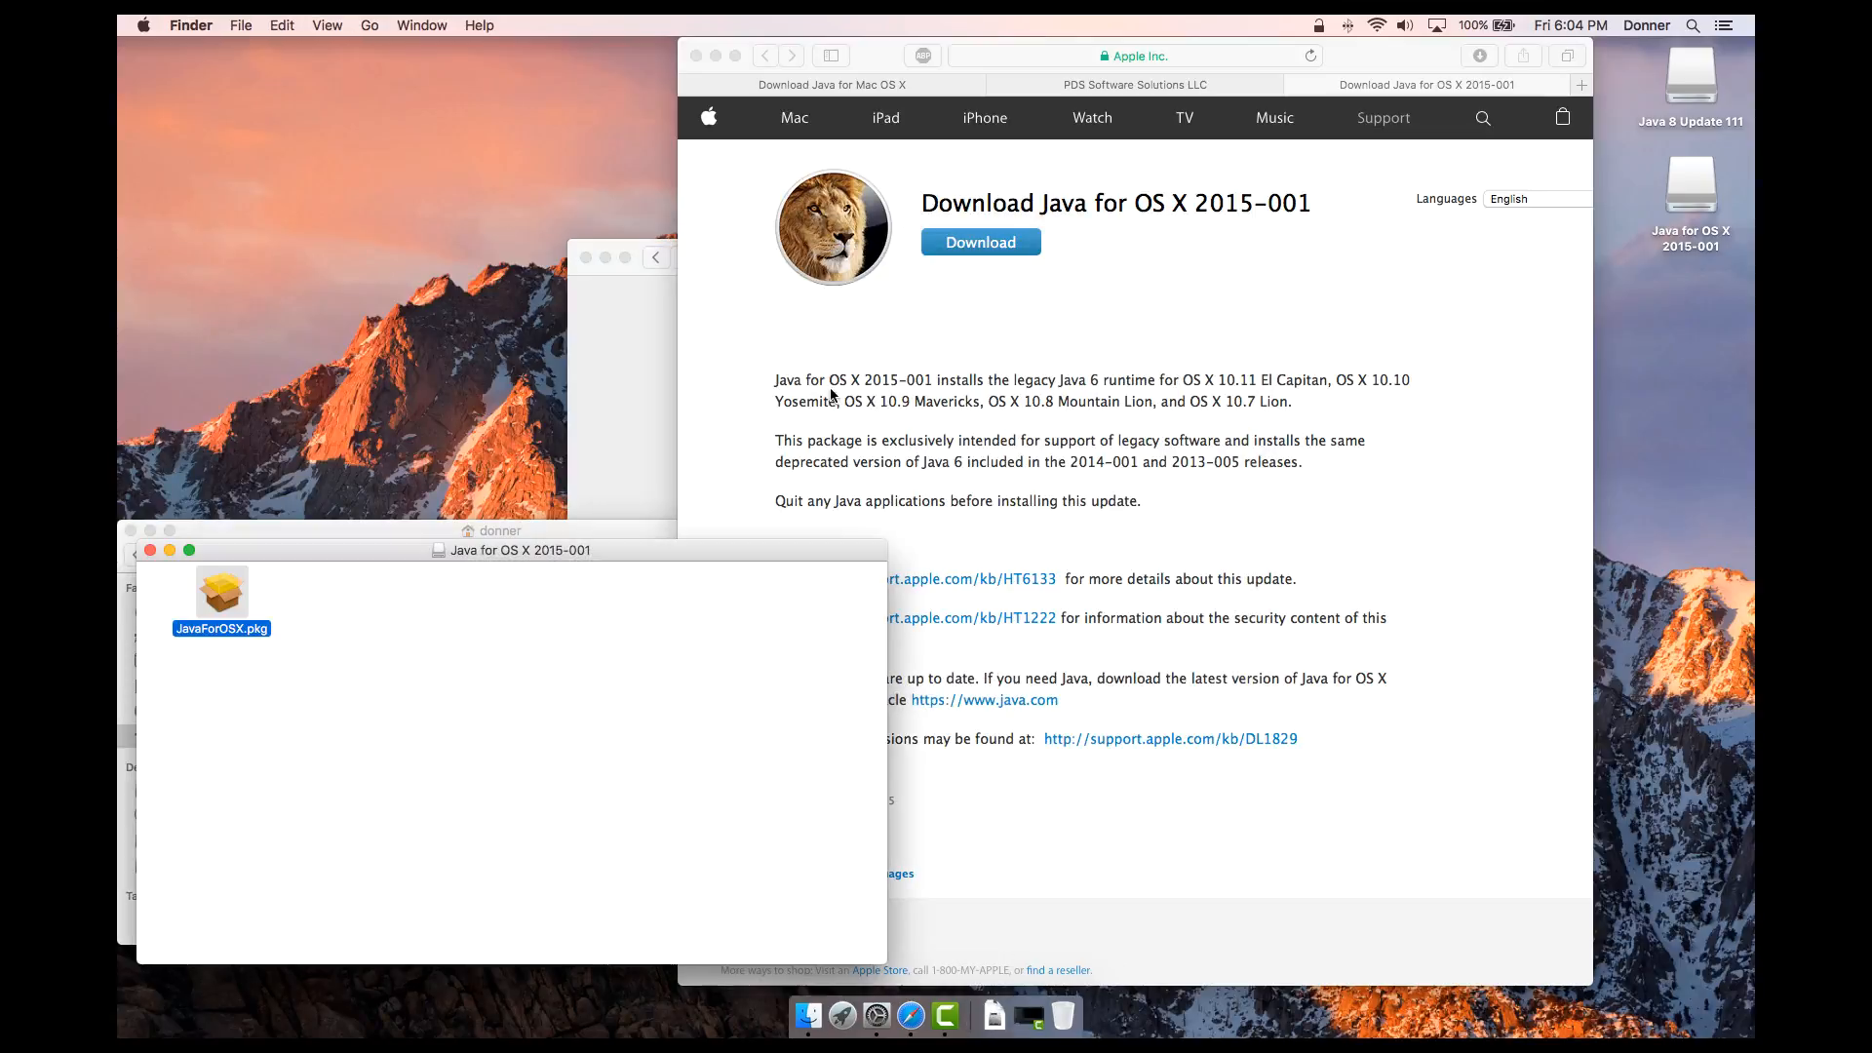
pyautogui.click(149, 550)
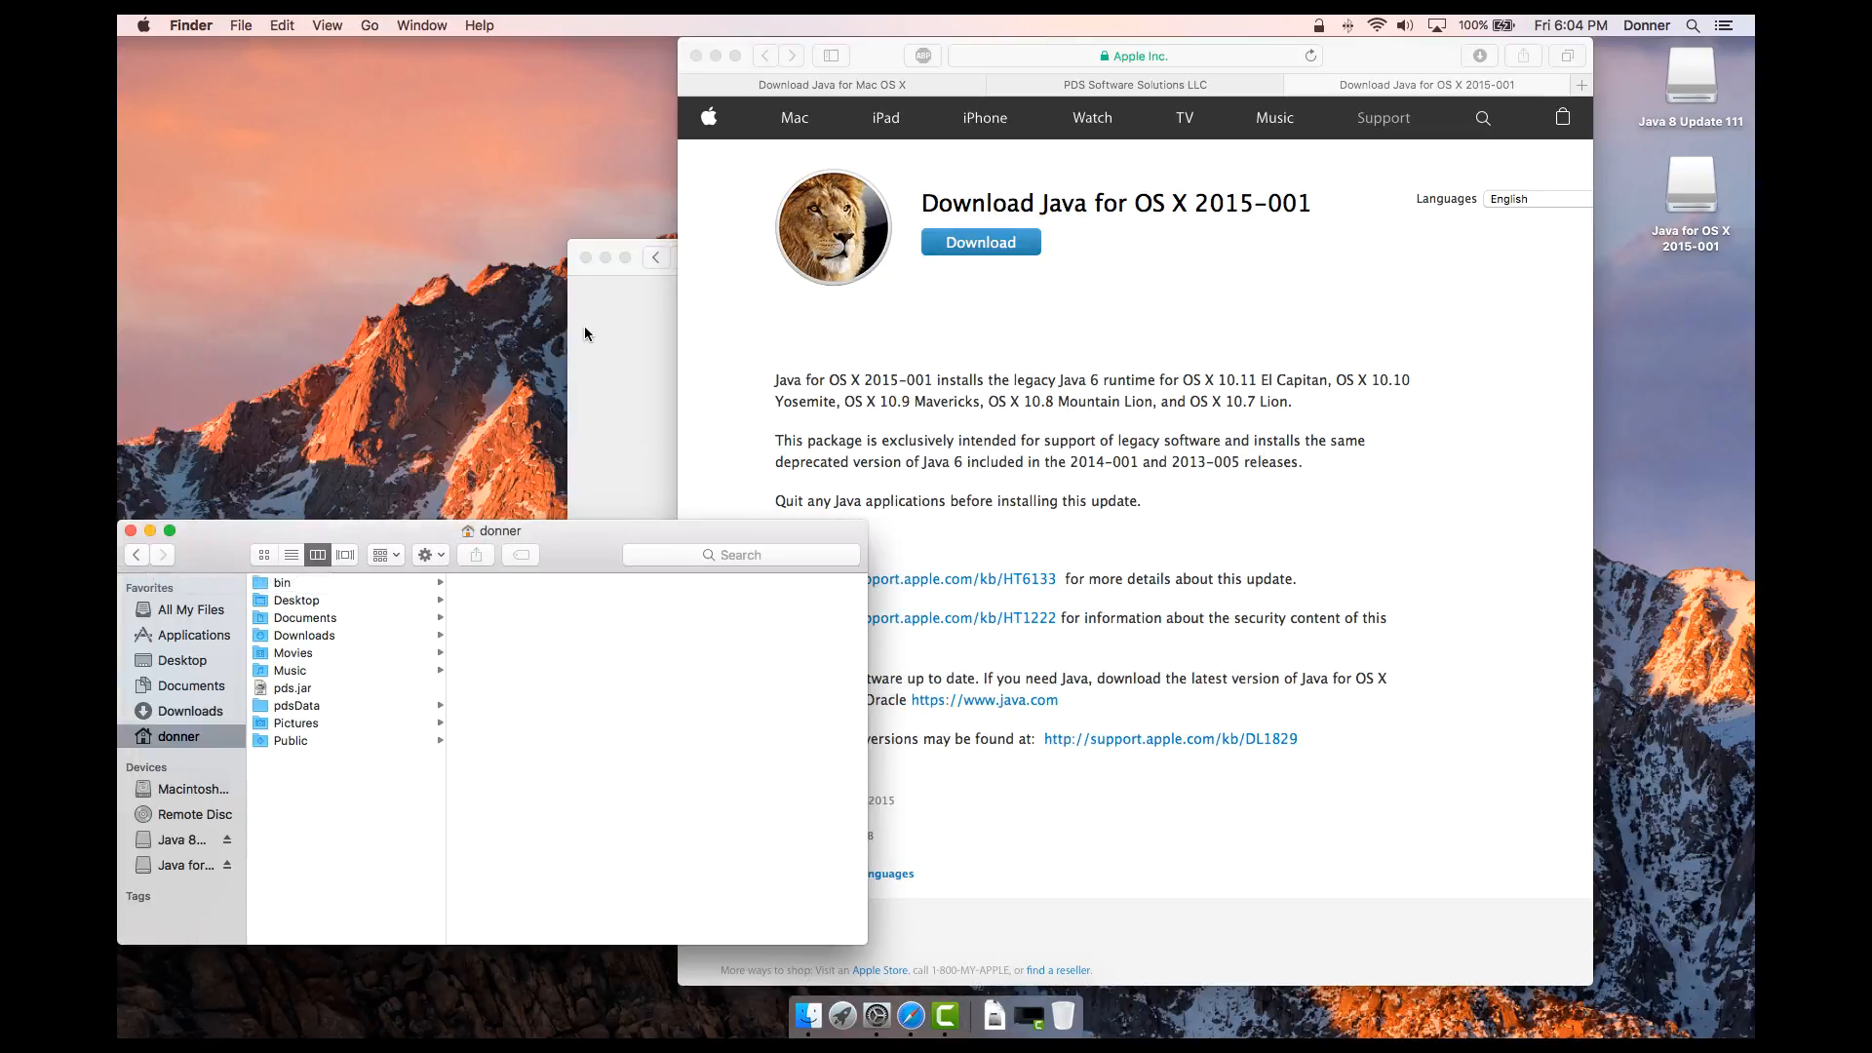
# Review the temporary files, update, security and advanced settings in the Java Control Panel, and leave without changing anything.
pyautogui.click(593, 337)
pyautogui.click(822, 514)
pyautogui.click(1011, 466)
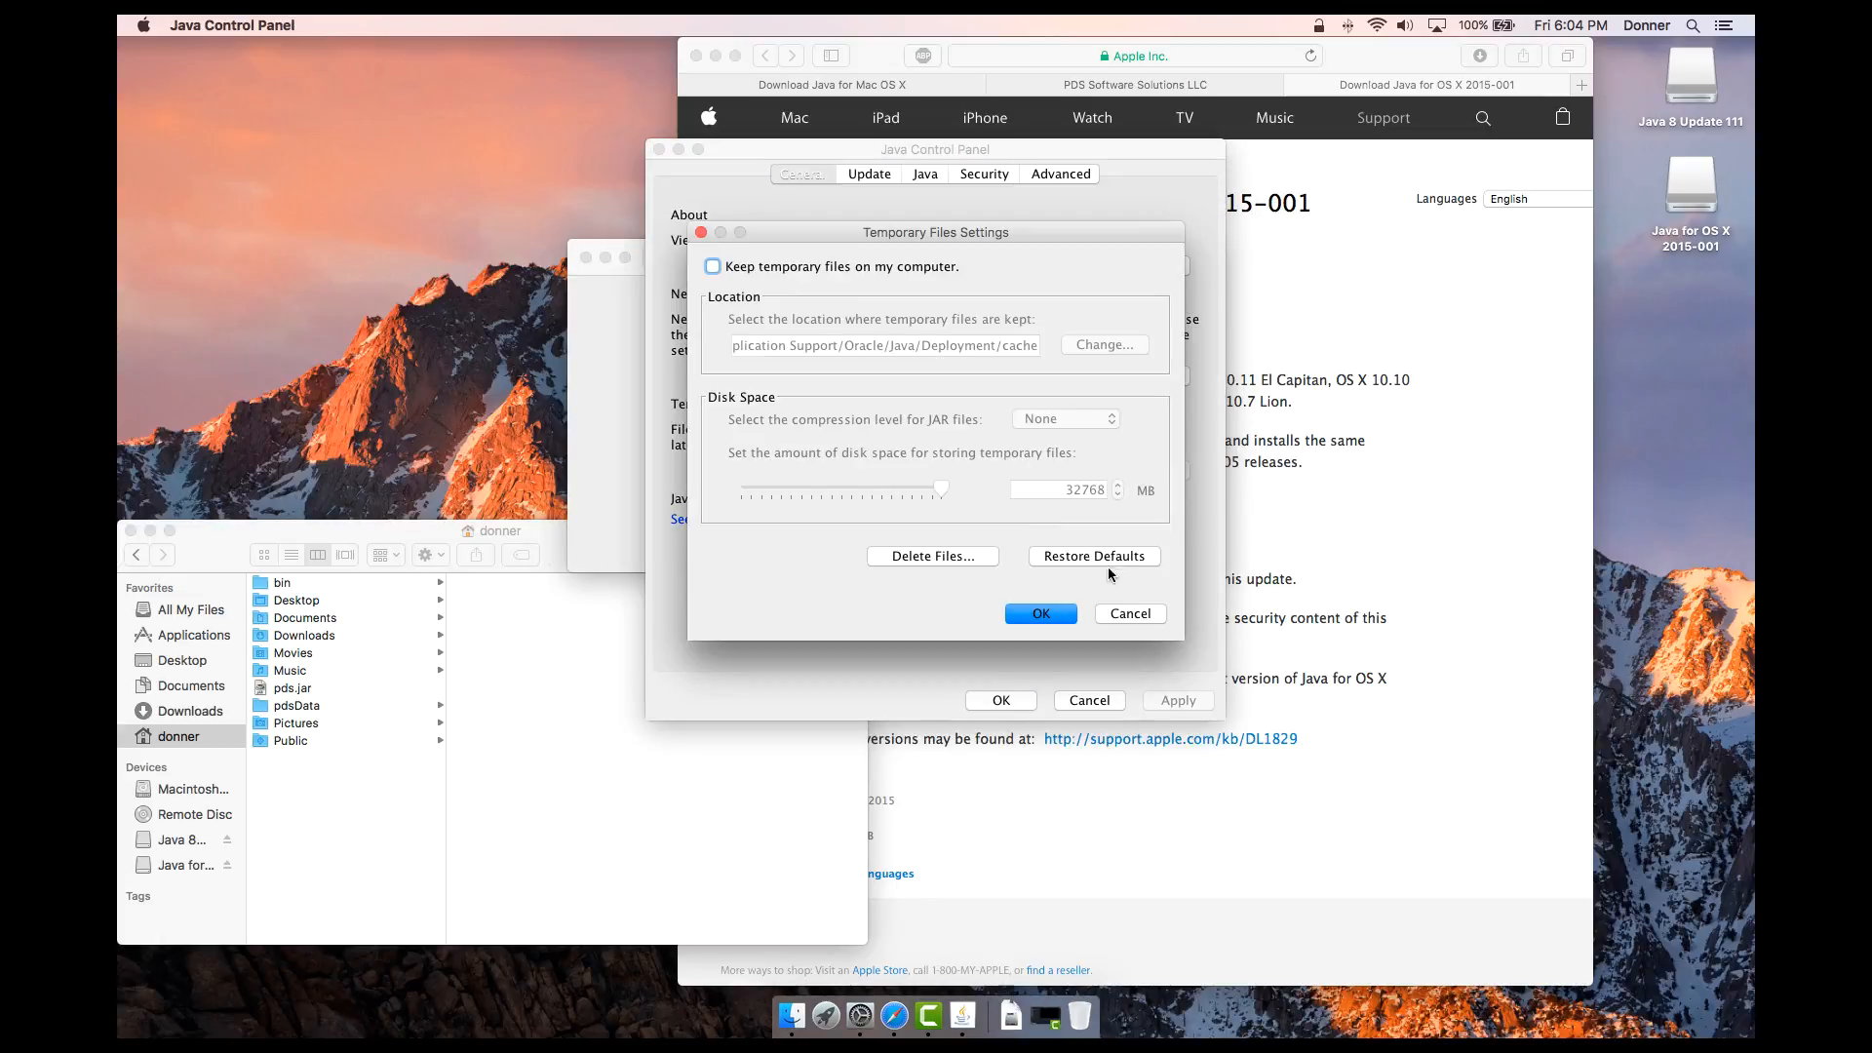
pyautogui.click(1121, 612)
pyautogui.click(868, 174)
pyautogui.click(984, 173)
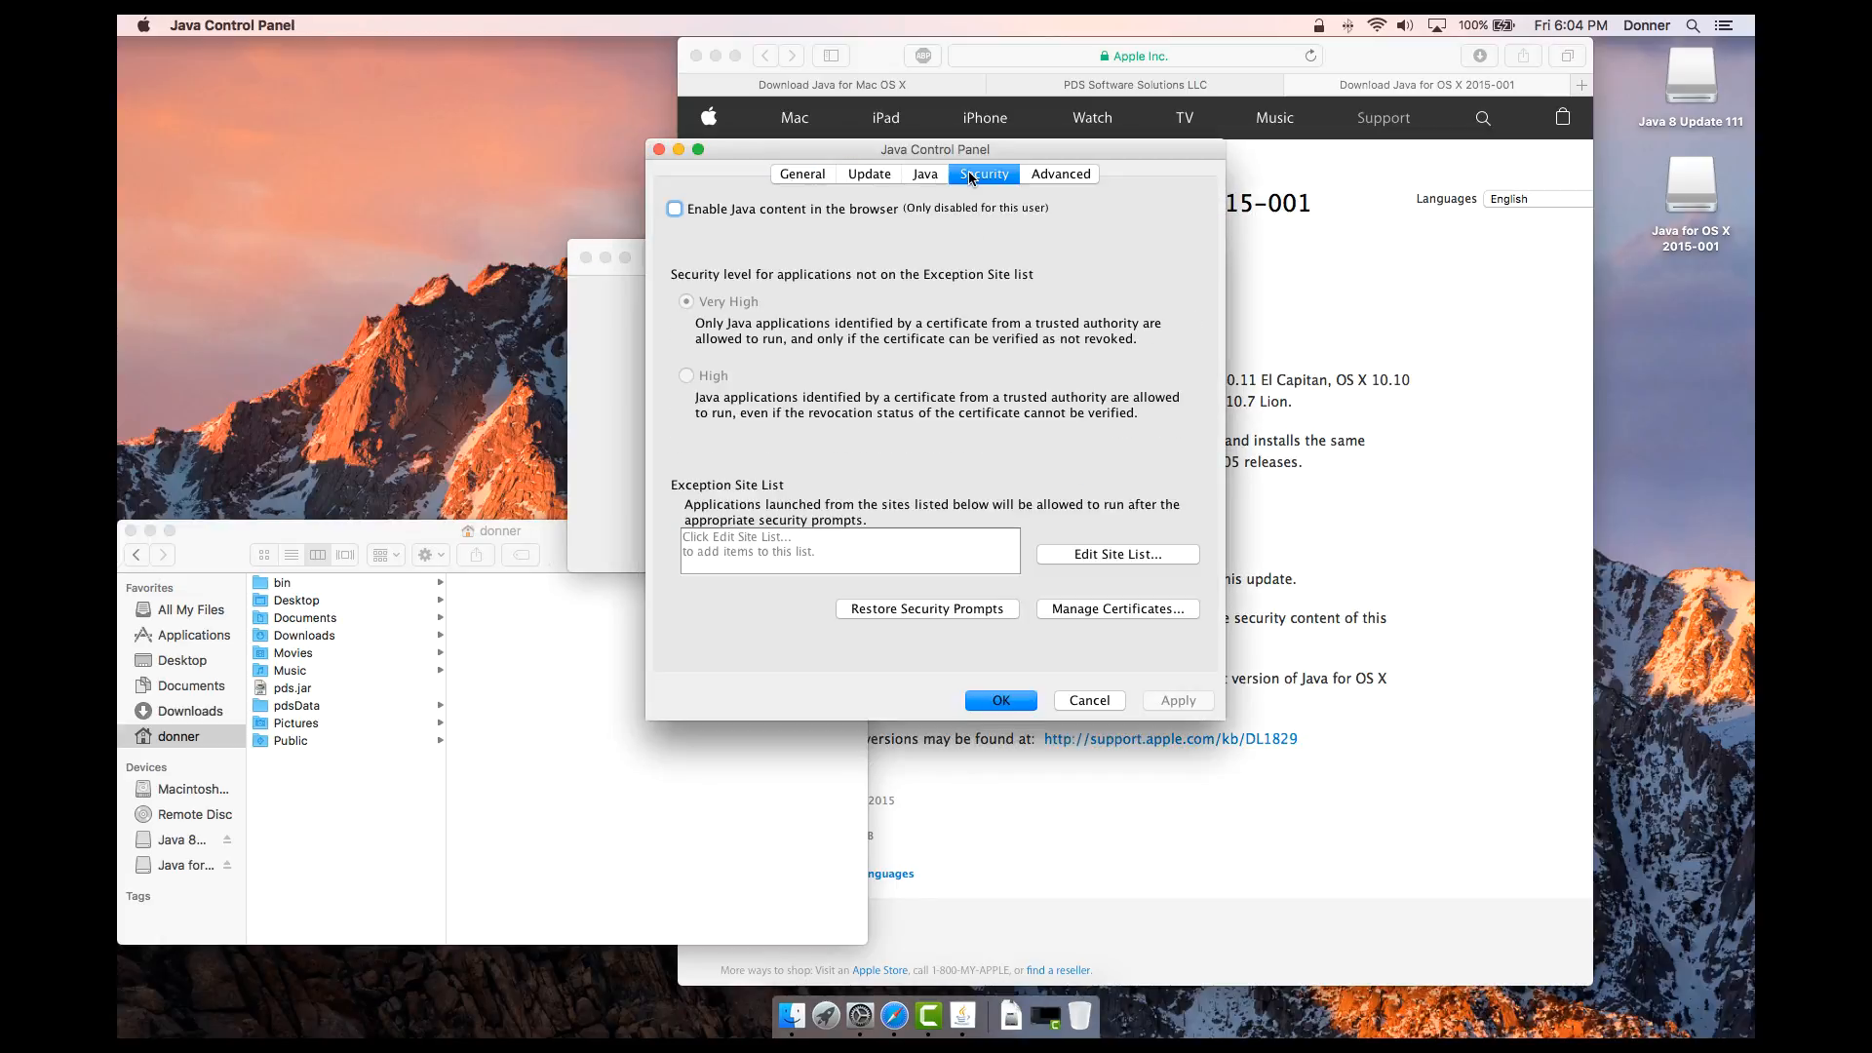
pyautogui.click(1059, 174)
pyautogui.scroll(-5, 1045, 524)
pyautogui.scroll(-5, 1044, 524)
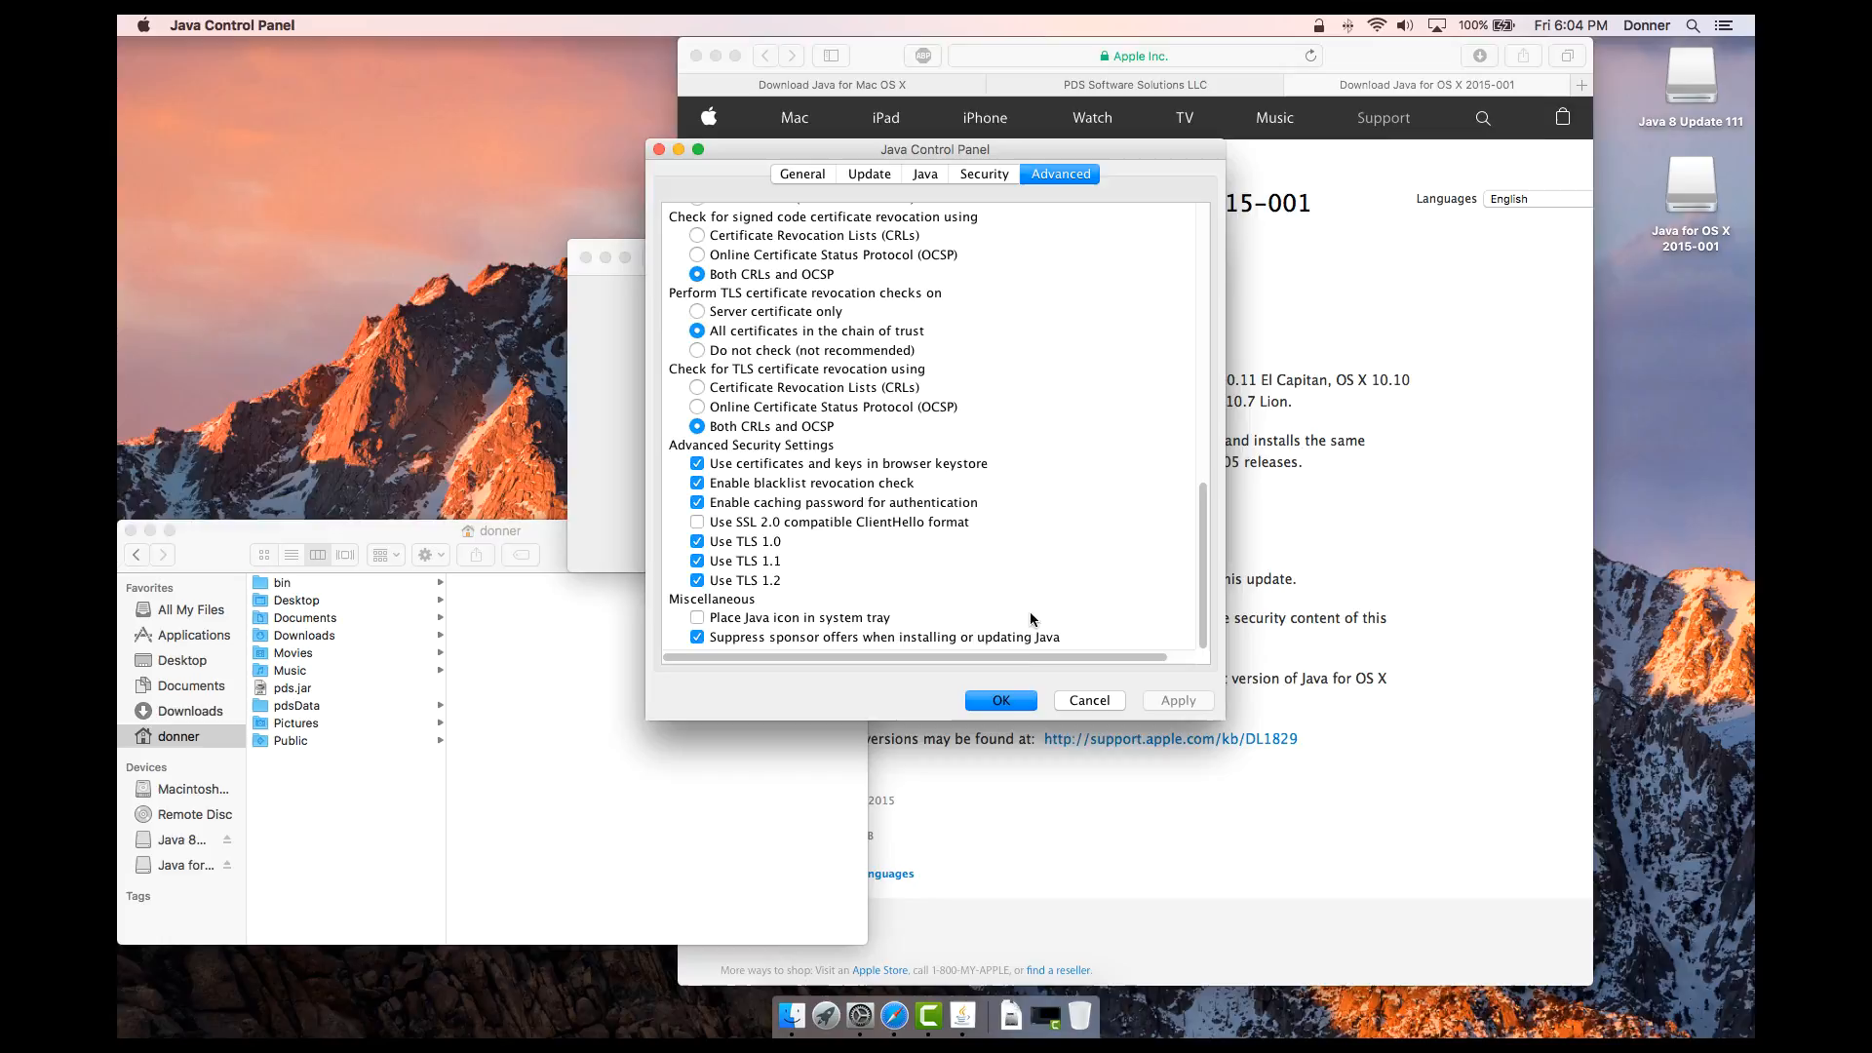
pyautogui.click(1087, 701)
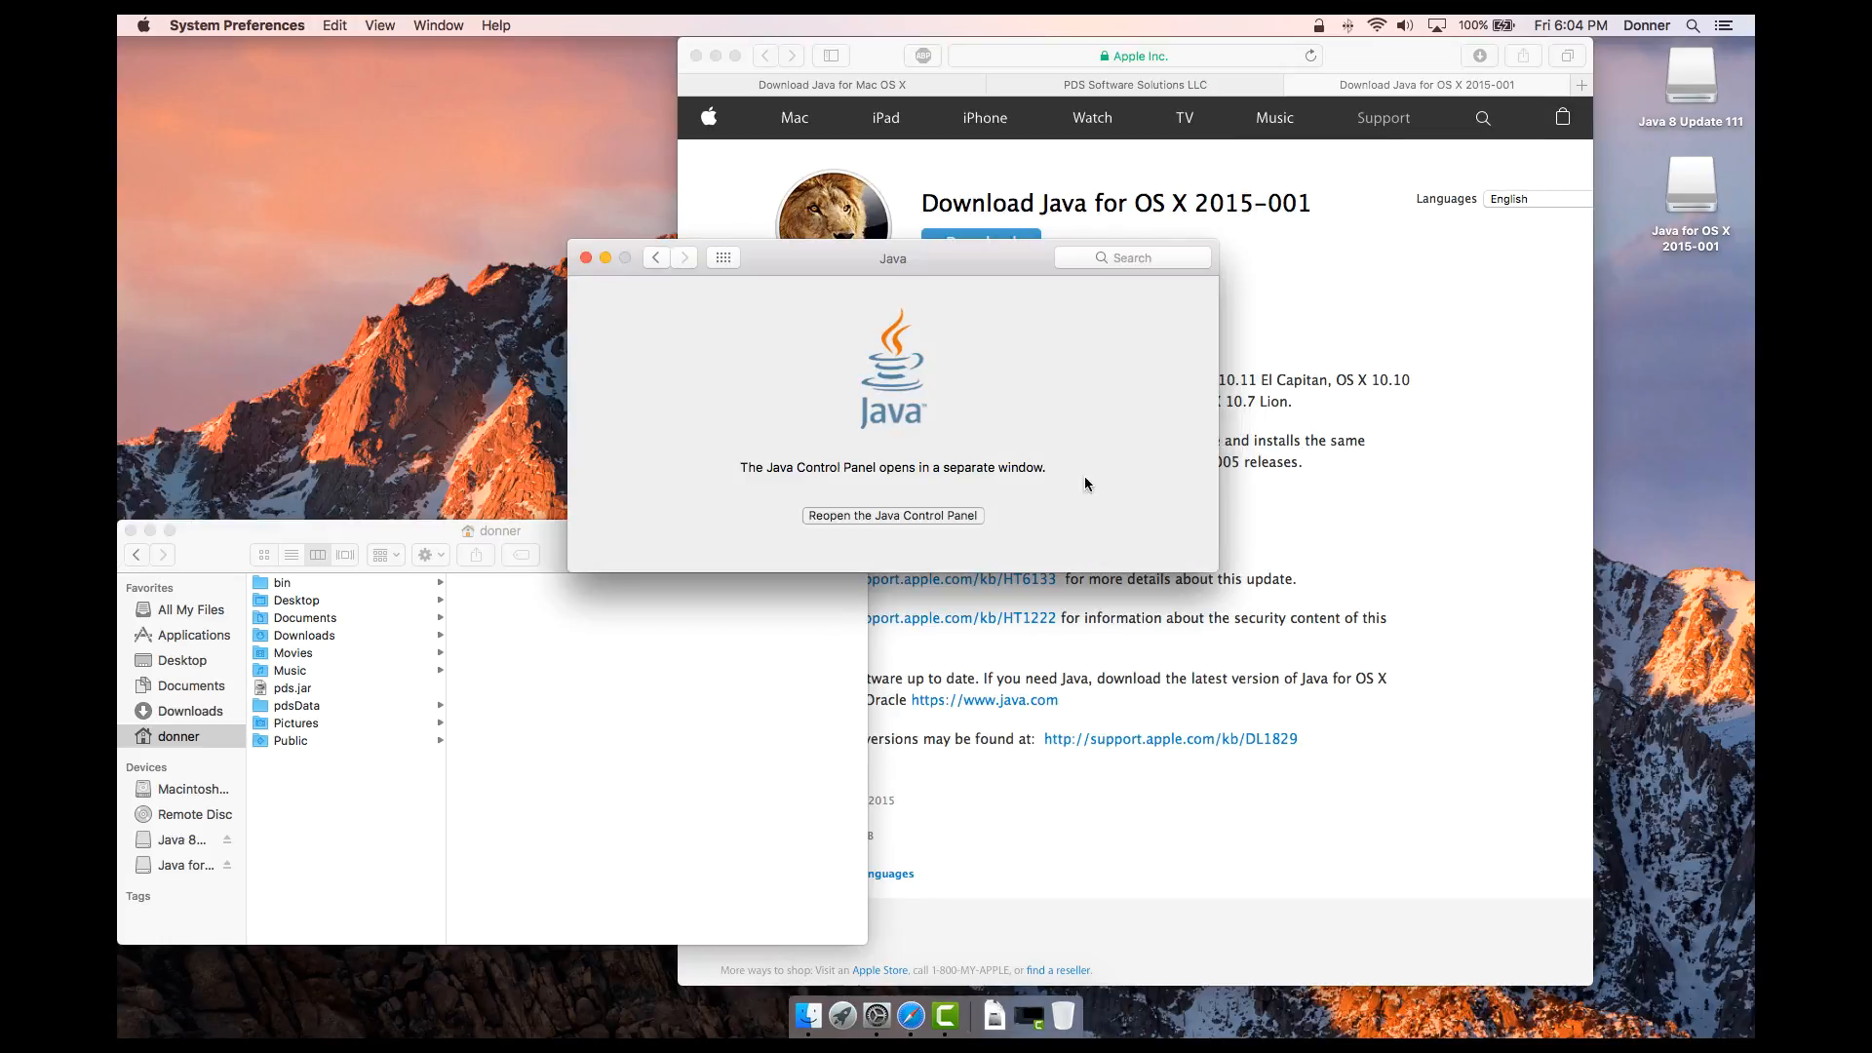
# Open the "Before you use PDS" page from the wiki on the PDS Software Solutions website.
pyautogui.click(1129, 86)
pyautogui.click(1418, 376)
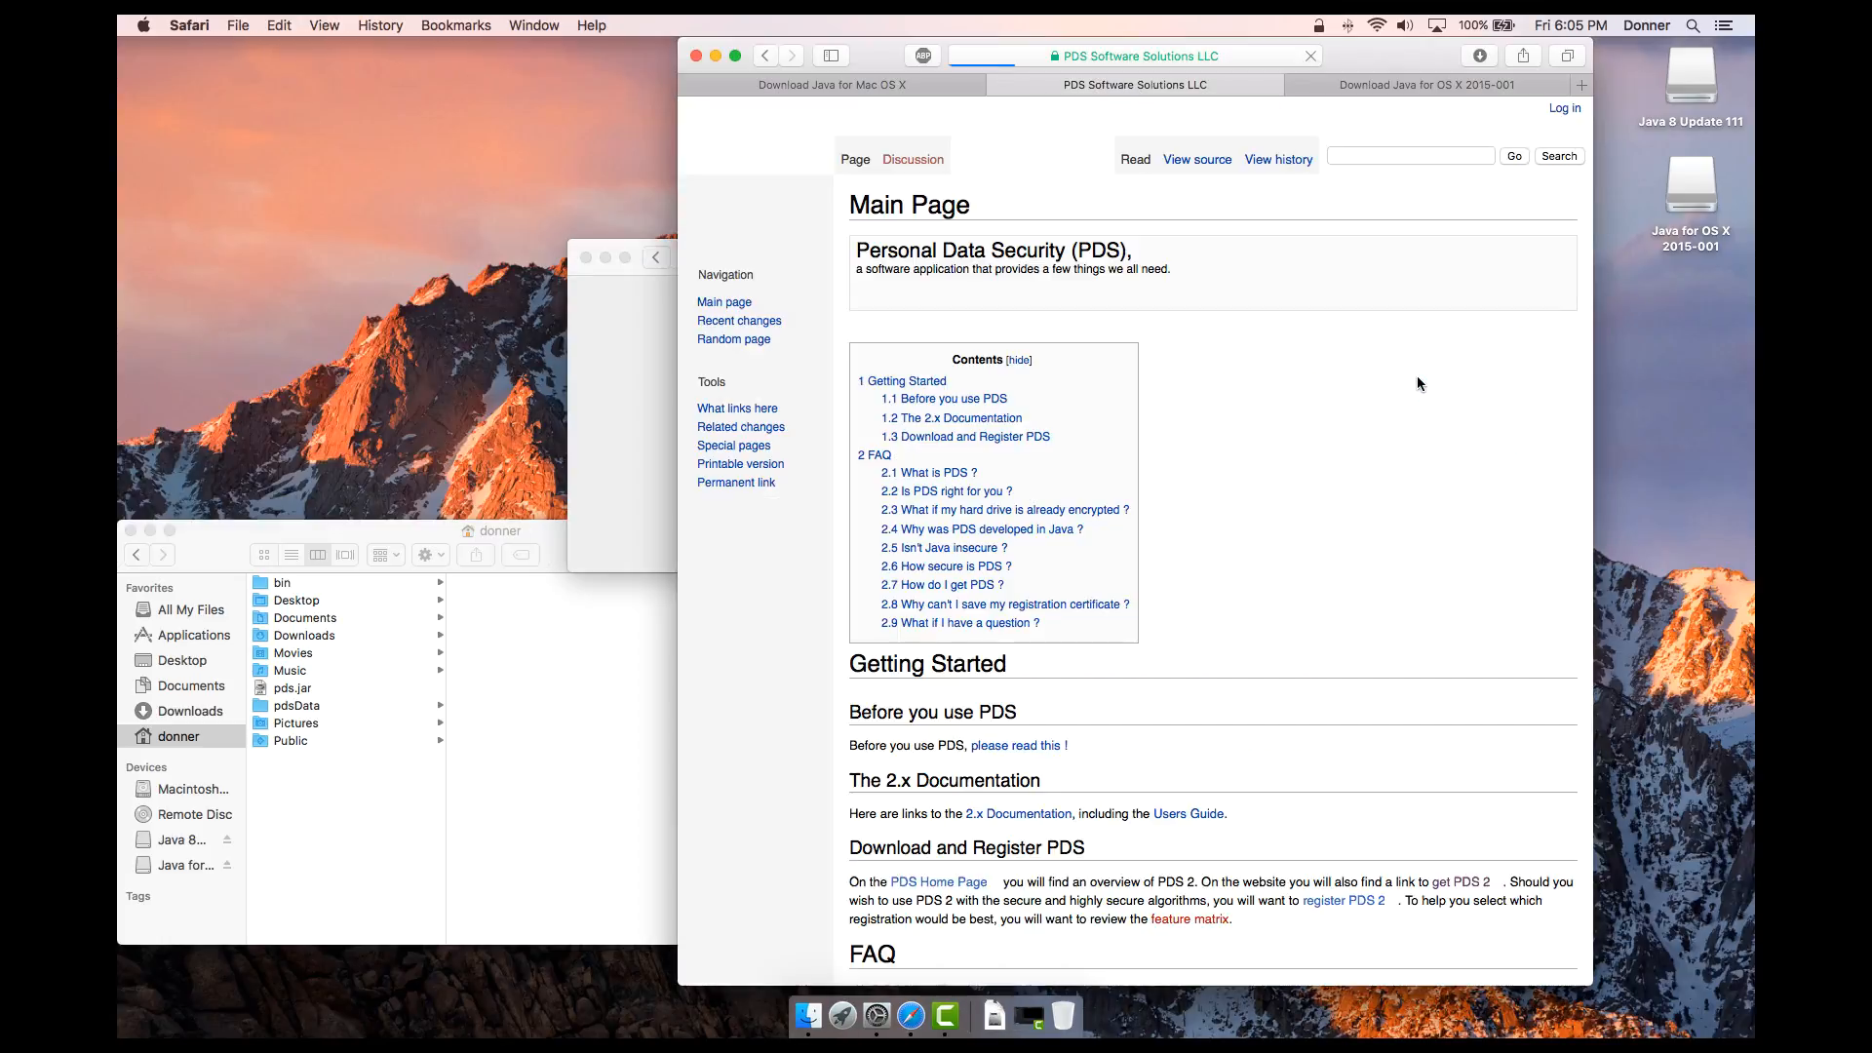
pyautogui.scroll(-6, 978, 400)
pyautogui.click(1018, 140)
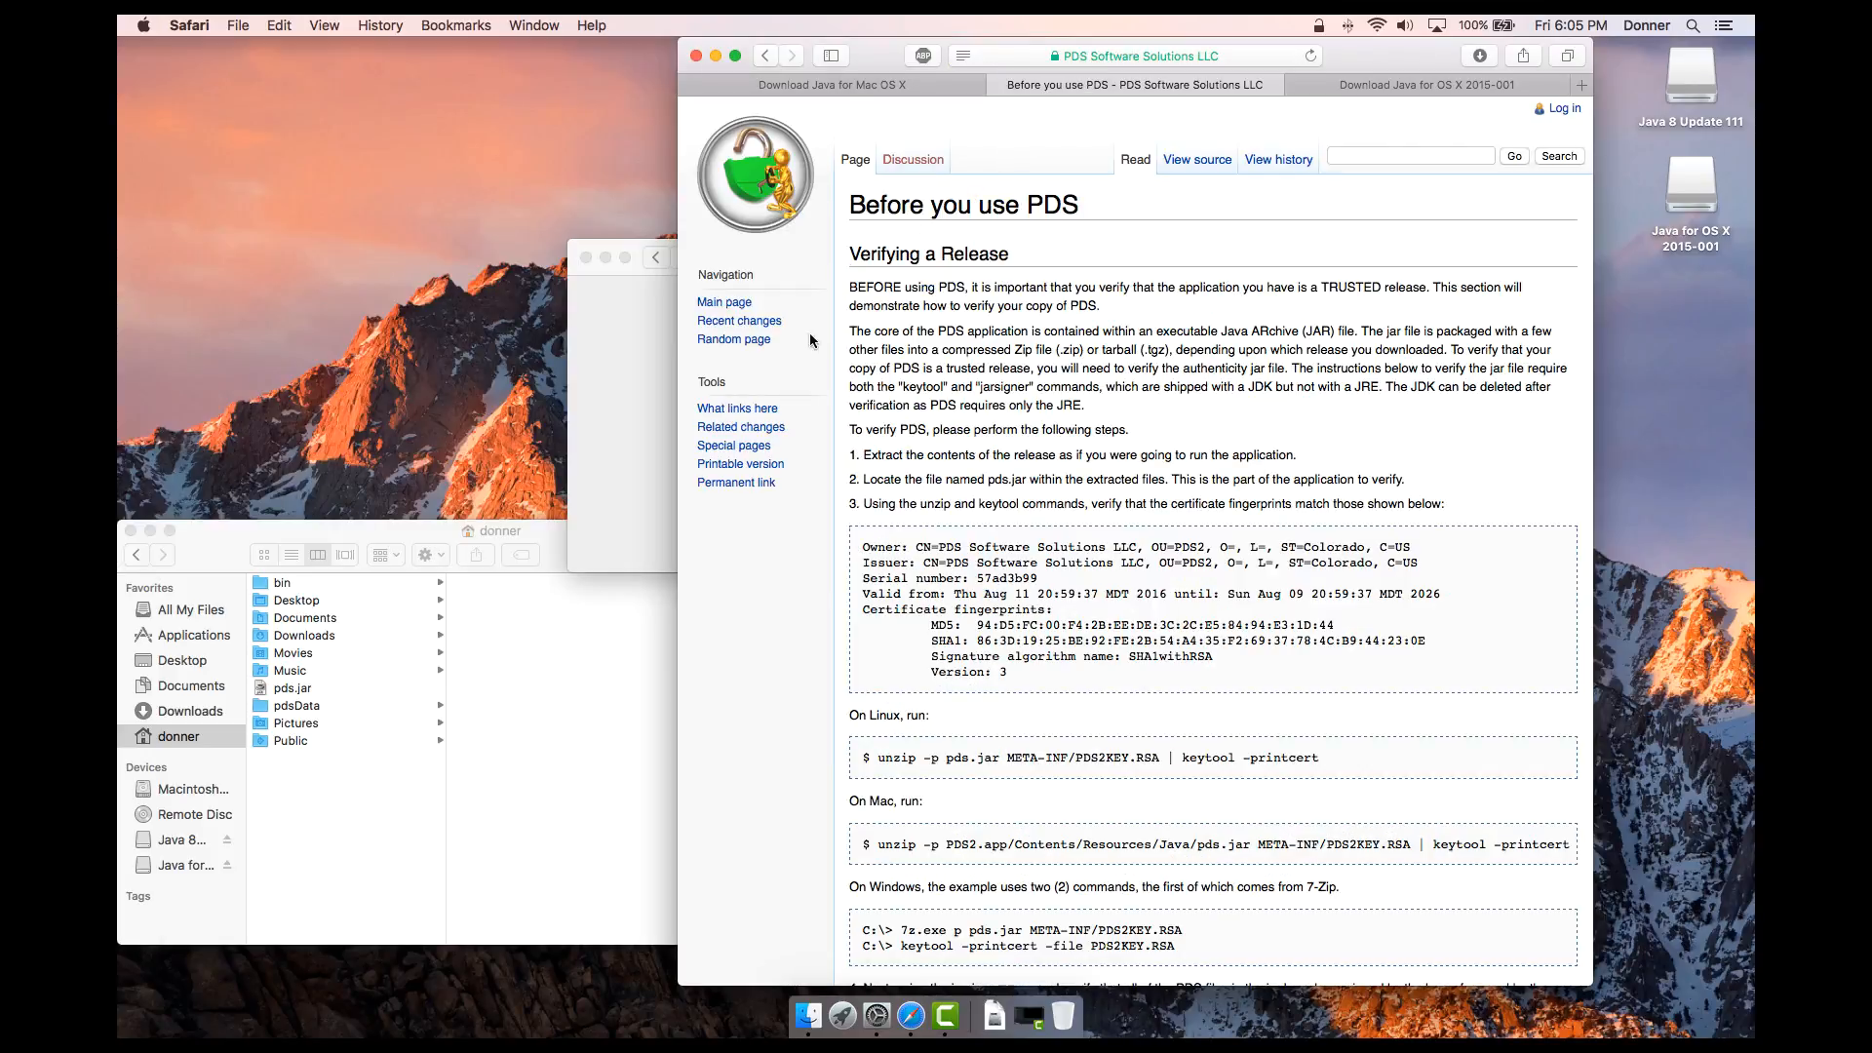
# Copy the Mac unzip and keytool certificate command from the wiki page and paste it into a new Terminal window.
pyautogui.moveTo(867, 844); pyautogui.dragTo(1404, 853)
pyautogui.press('super+c')
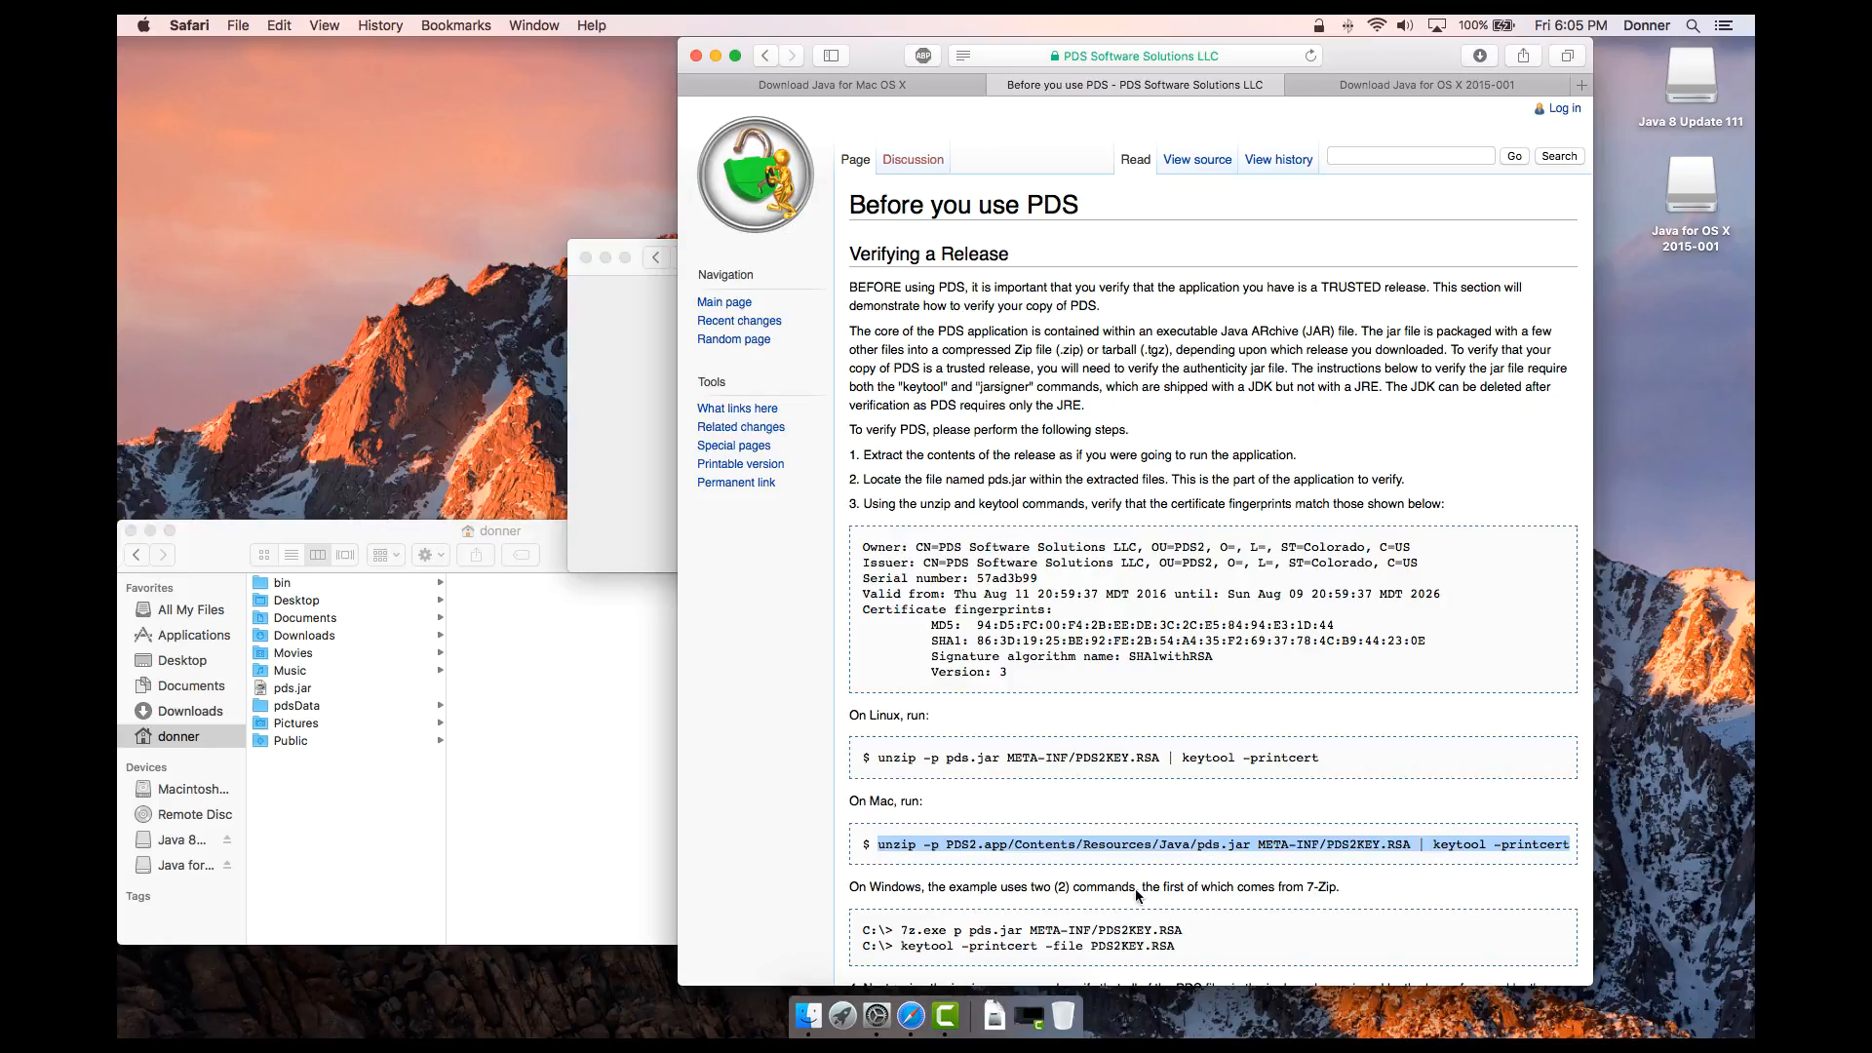
pyautogui.click(849, 1014)
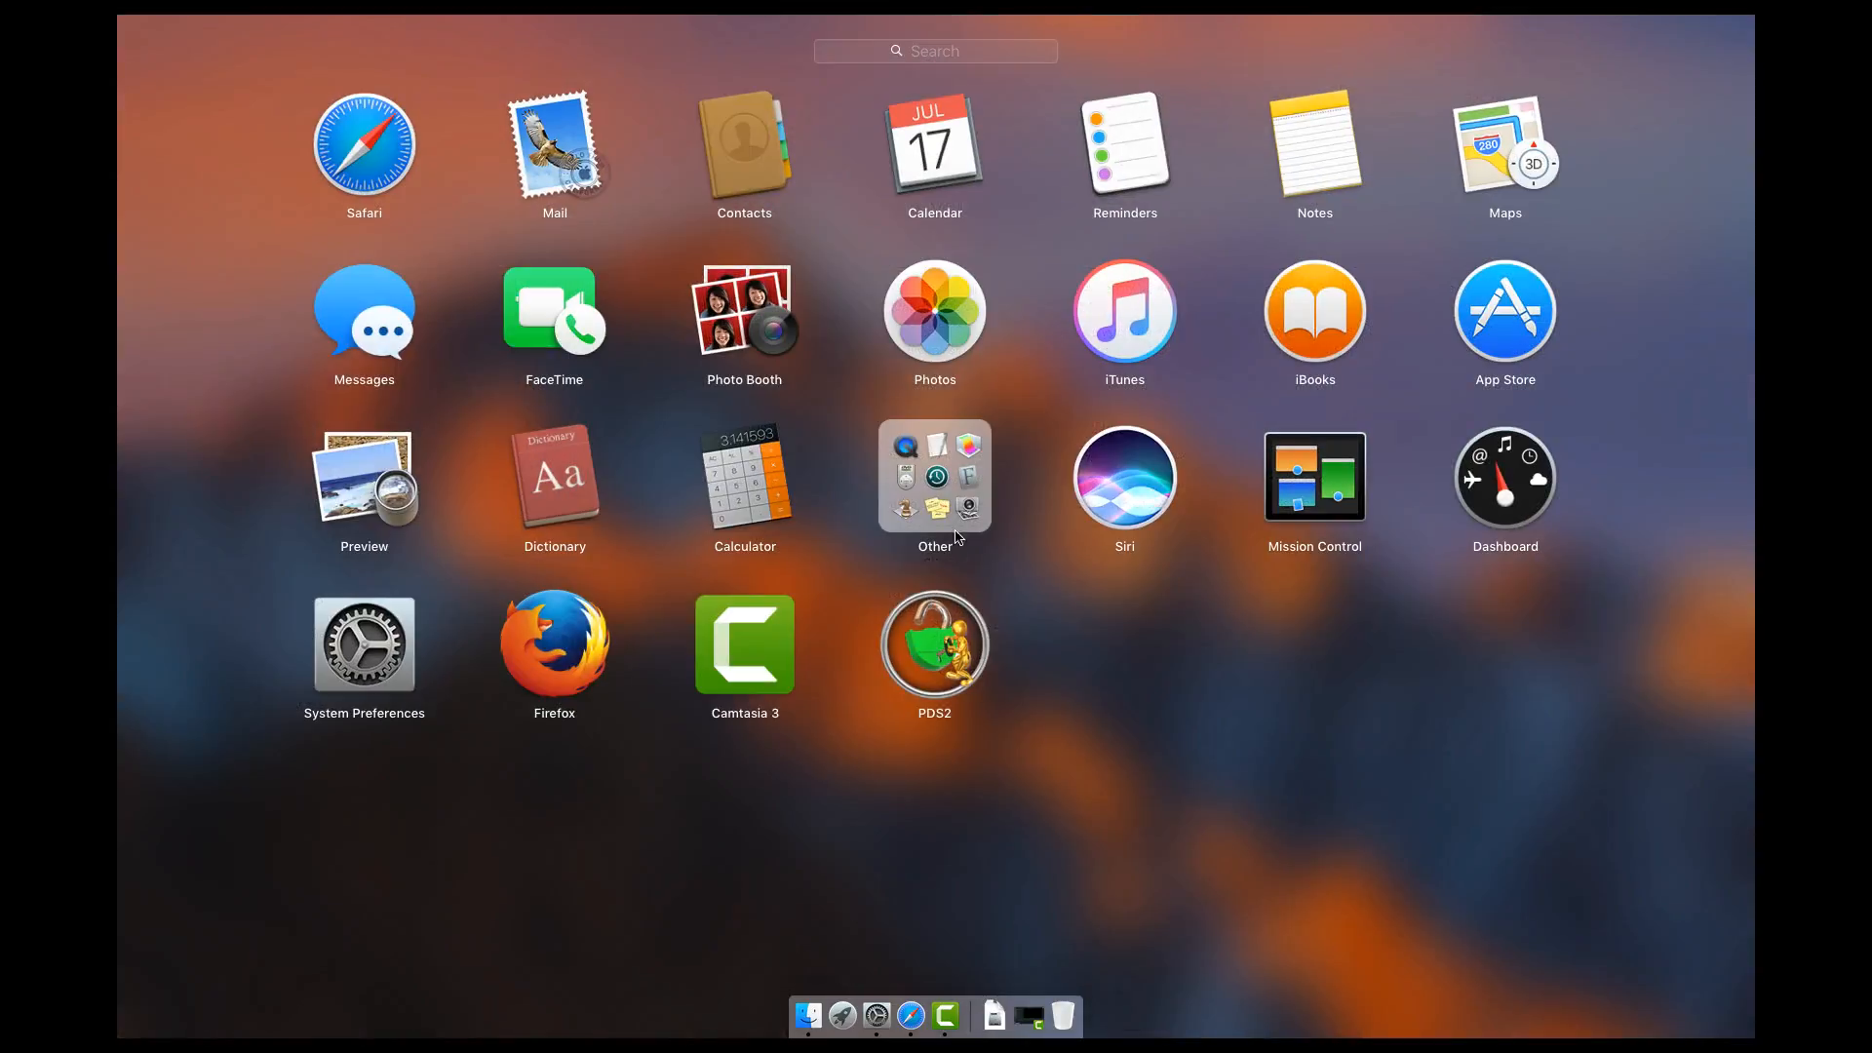
pyautogui.click(951, 499)
pyautogui.click(1327, 458)
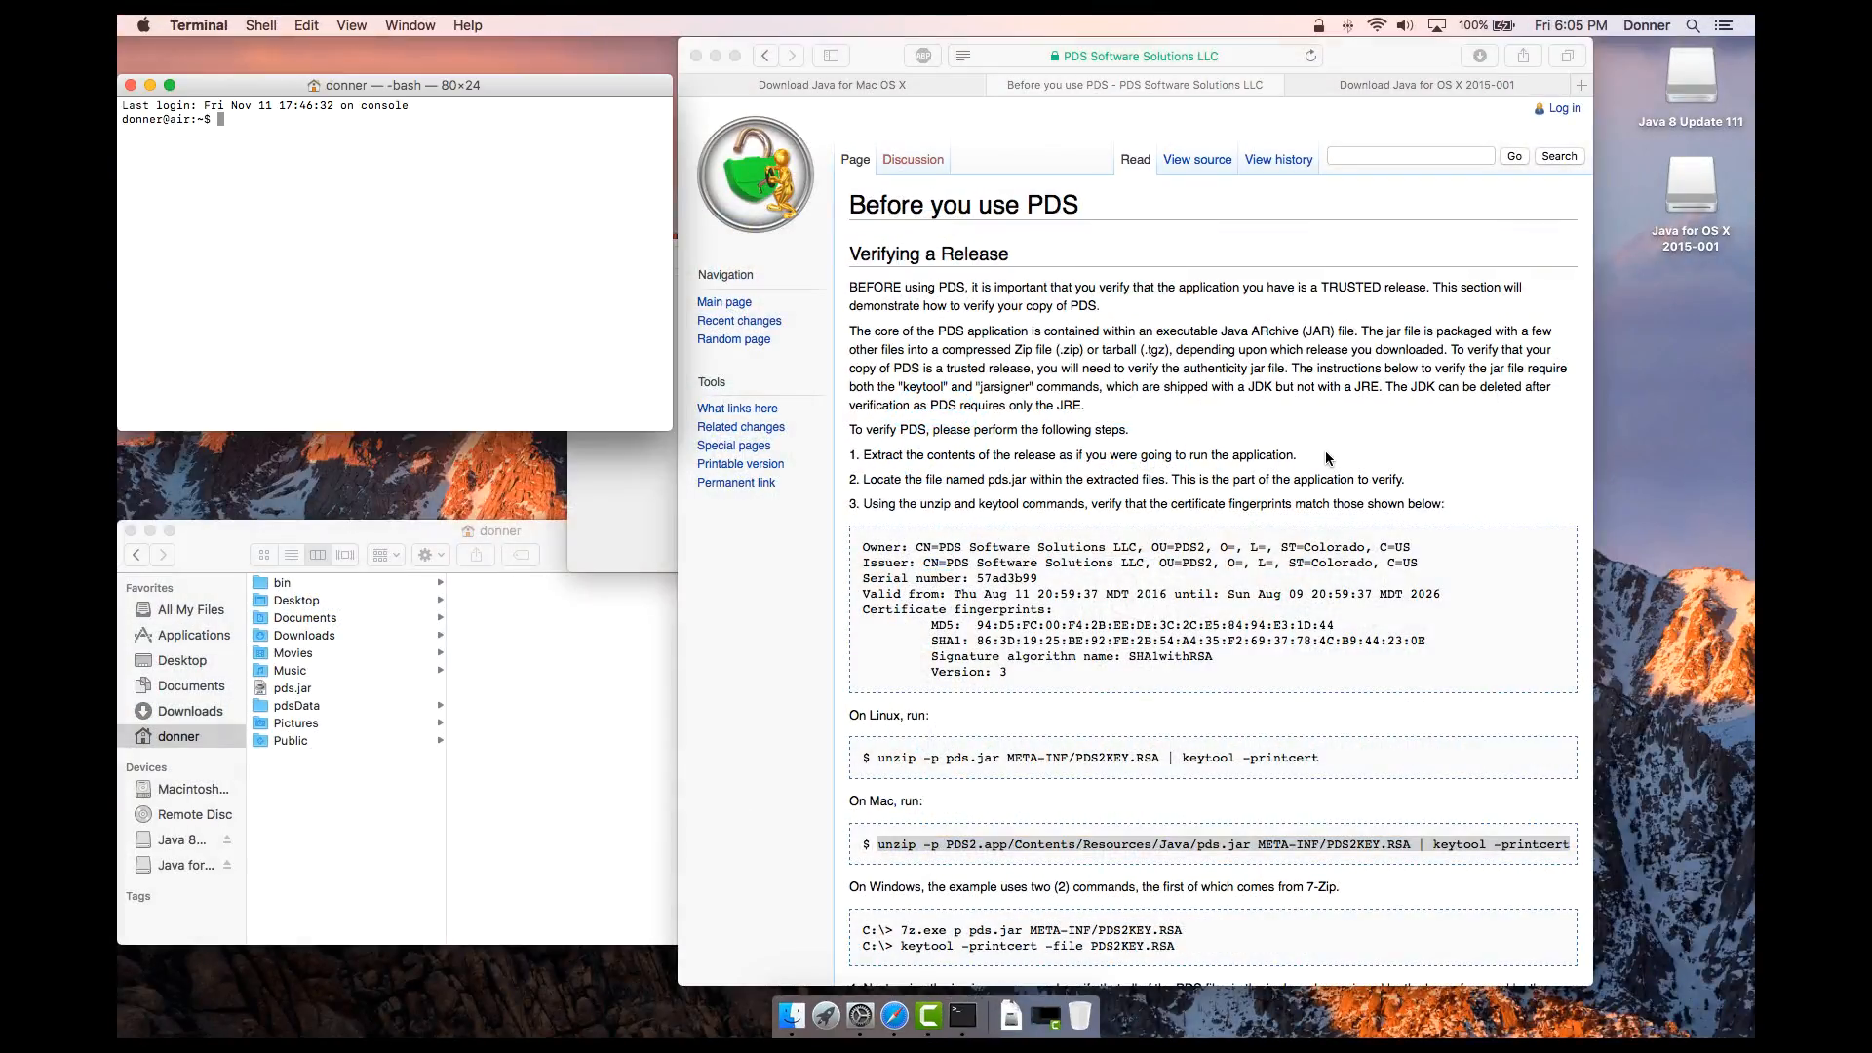
pyautogui.press('super+v')
# Insert /Applications/ before PDS2.app in the pasted command and run it to print the certificate.
pyautogui.hotkey('ctrl', 'a')
pyautogui.press('Right')
pyautogui.press('Right')
pyautogui.press('Right')
pyautogui.press('Right')
pyautogui.press('Right')
pyautogui.press('Right')
pyautogui.press('Right')
pyautogui.press('Right')
pyautogui.press('Right')
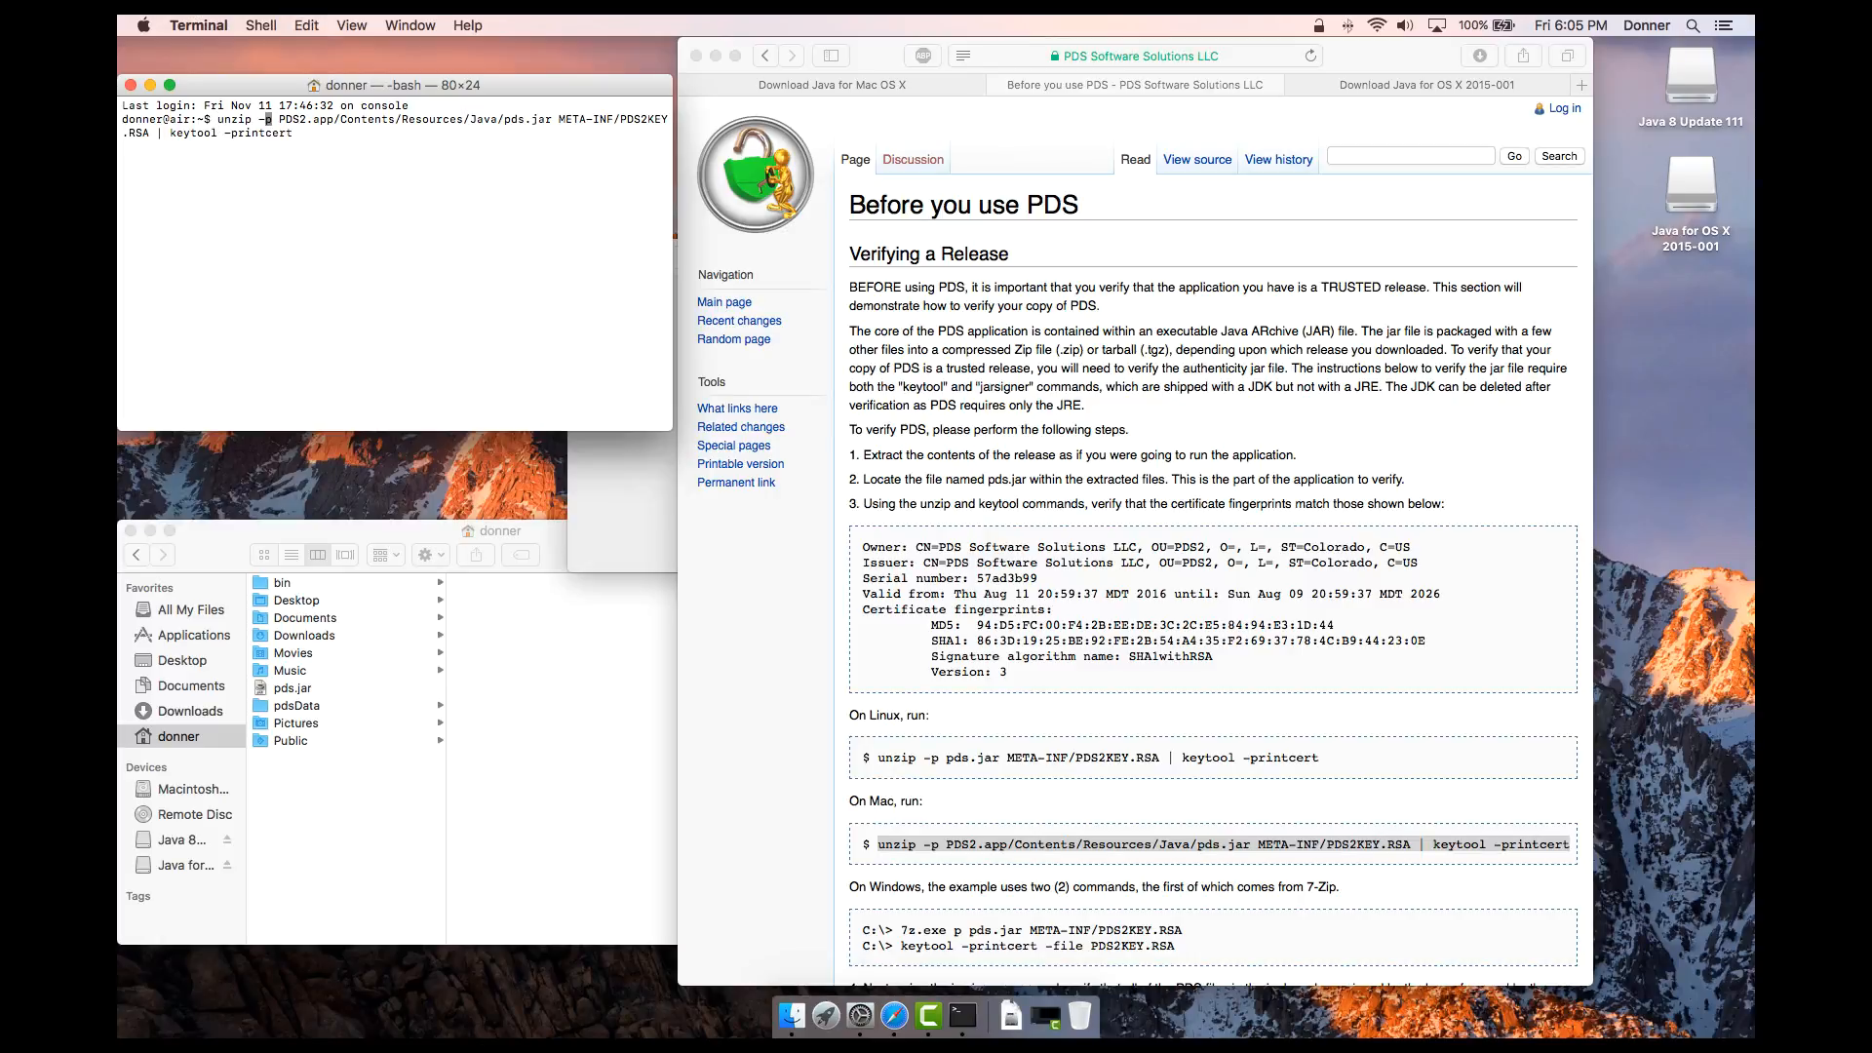
pyautogui.write('/Applications/')
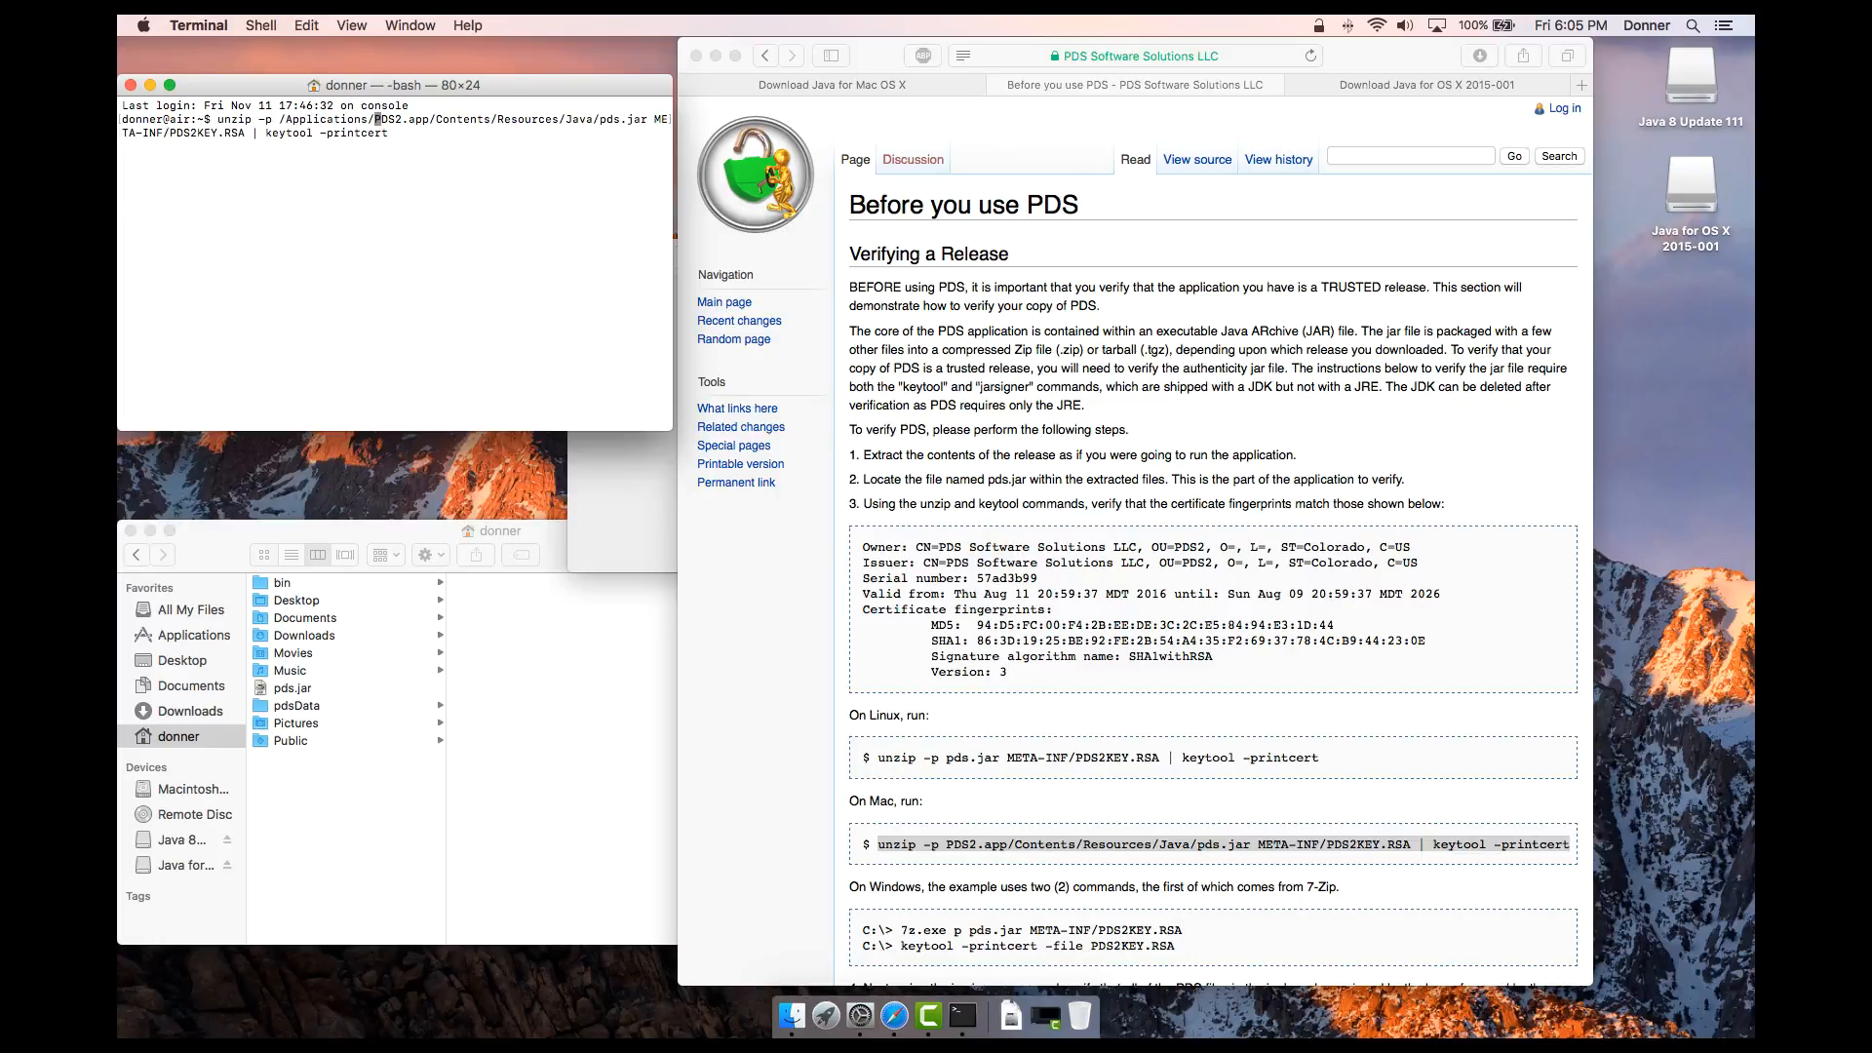
pyautogui.press('Return')
# Compare the MD5 and SHA1 certificate fingerprints in Terminal with those published on the wiki page.
pyautogui.moveTo(626, 228); pyautogui.dragTo(126, 211)
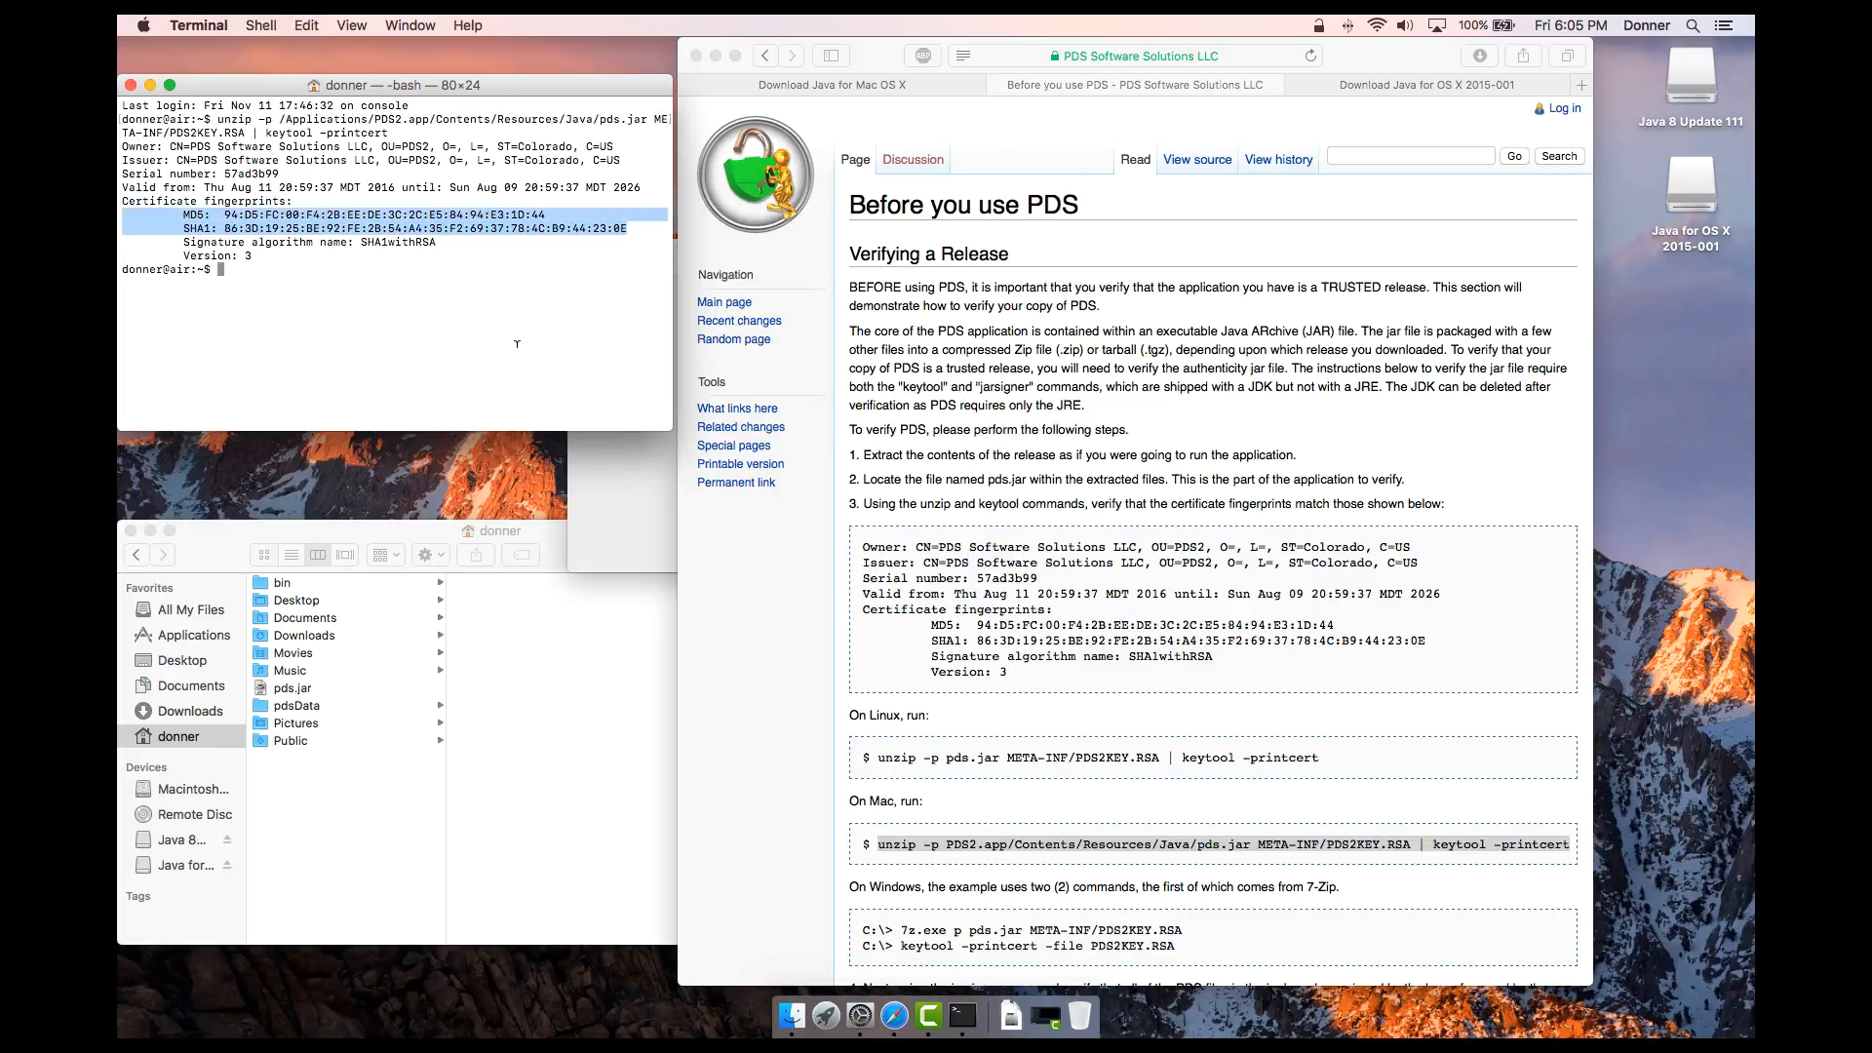
pyautogui.click(1248, 640)
pyautogui.moveTo(1427, 640); pyautogui.dragTo(890, 622)
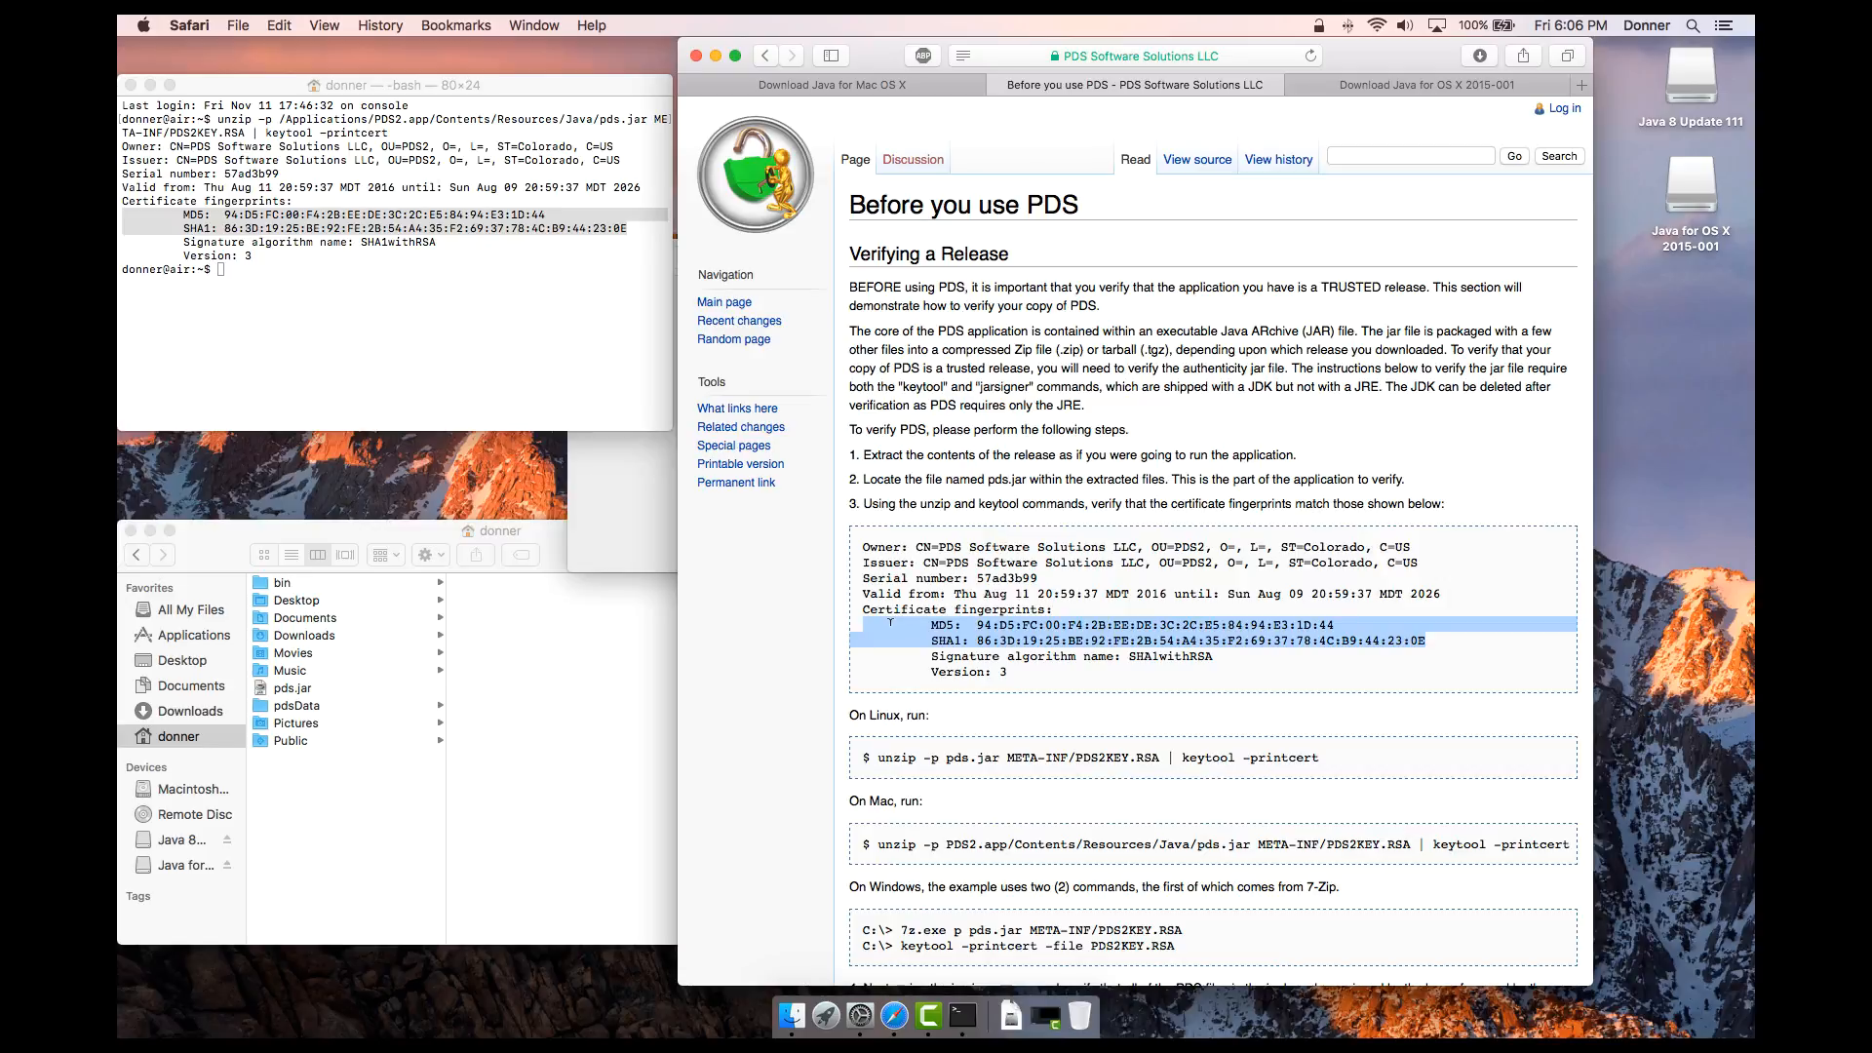
# Copy the command "jarsigner -verify pds.jar" from the wiki page and paste it into Terminal.
pyautogui.scroll(-6, 890, 622)
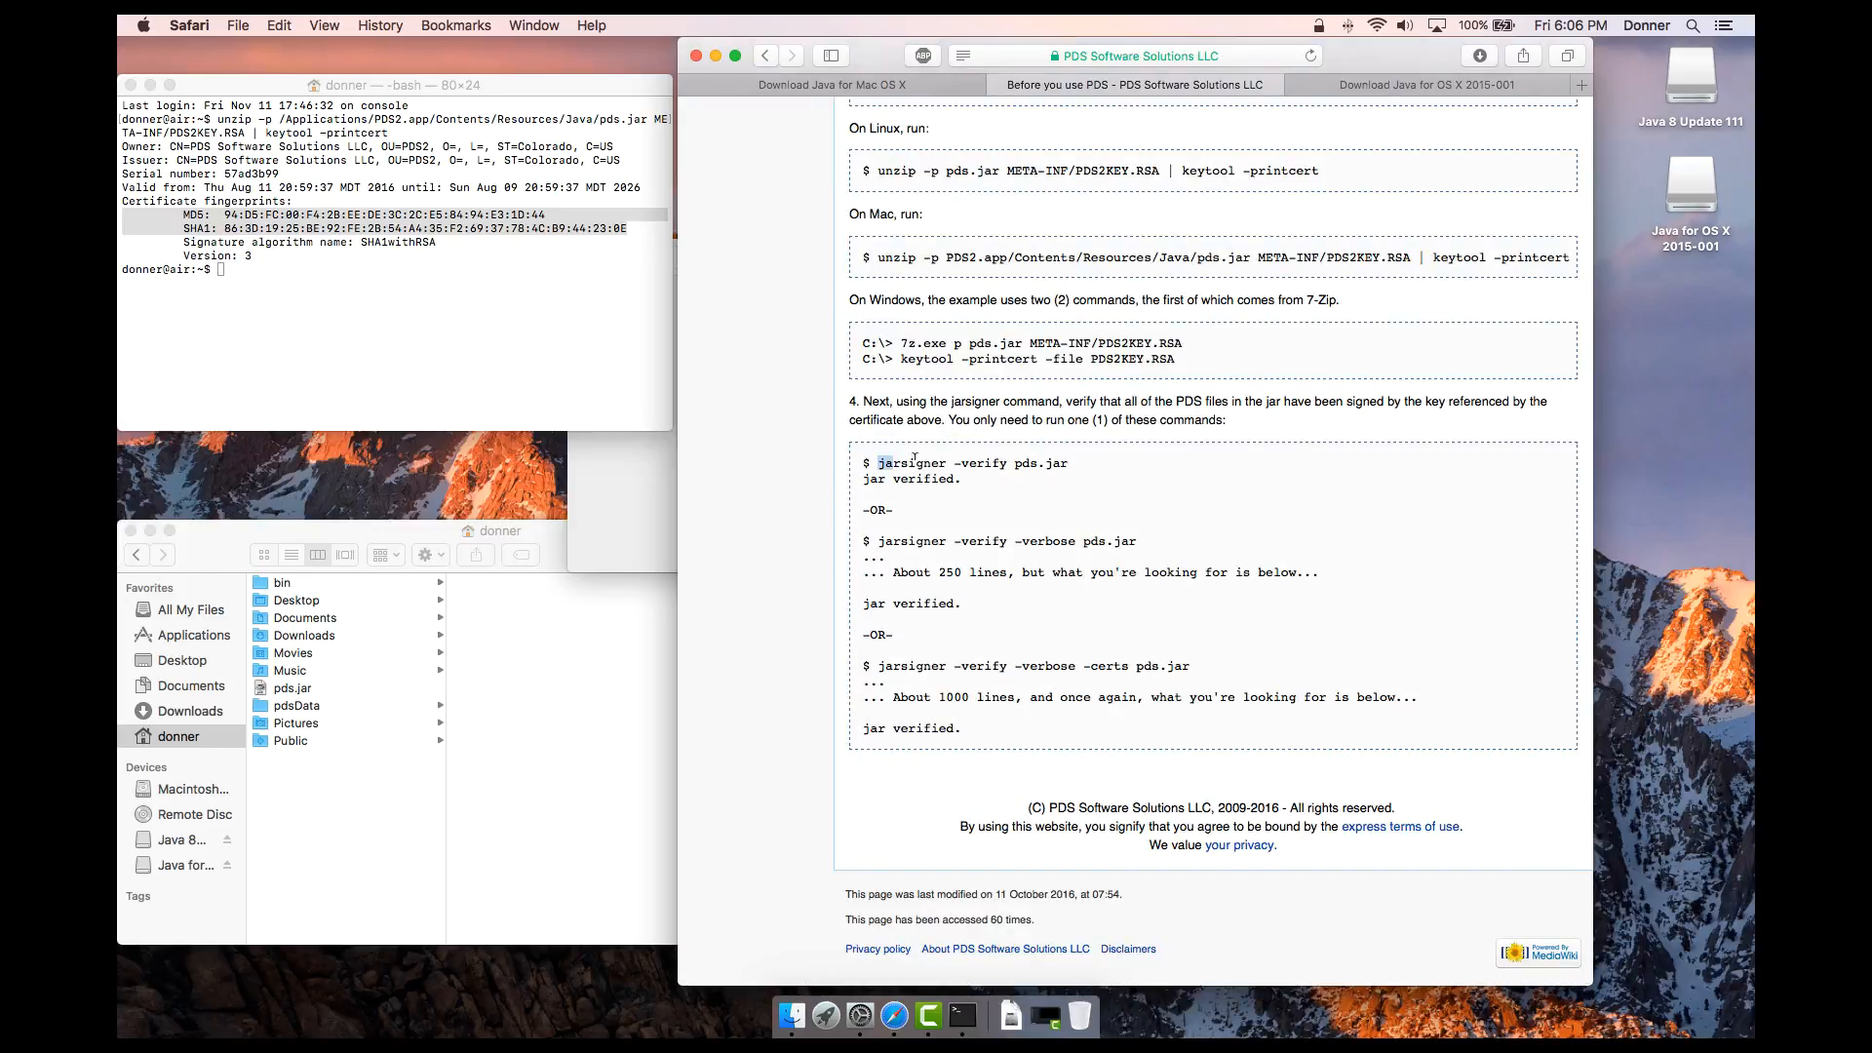
pyautogui.moveTo(878, 462); pyautogui.dragTo(1070, 462)
pyautogui.press('super+c')
pyautogui.rightClick(437, 326)
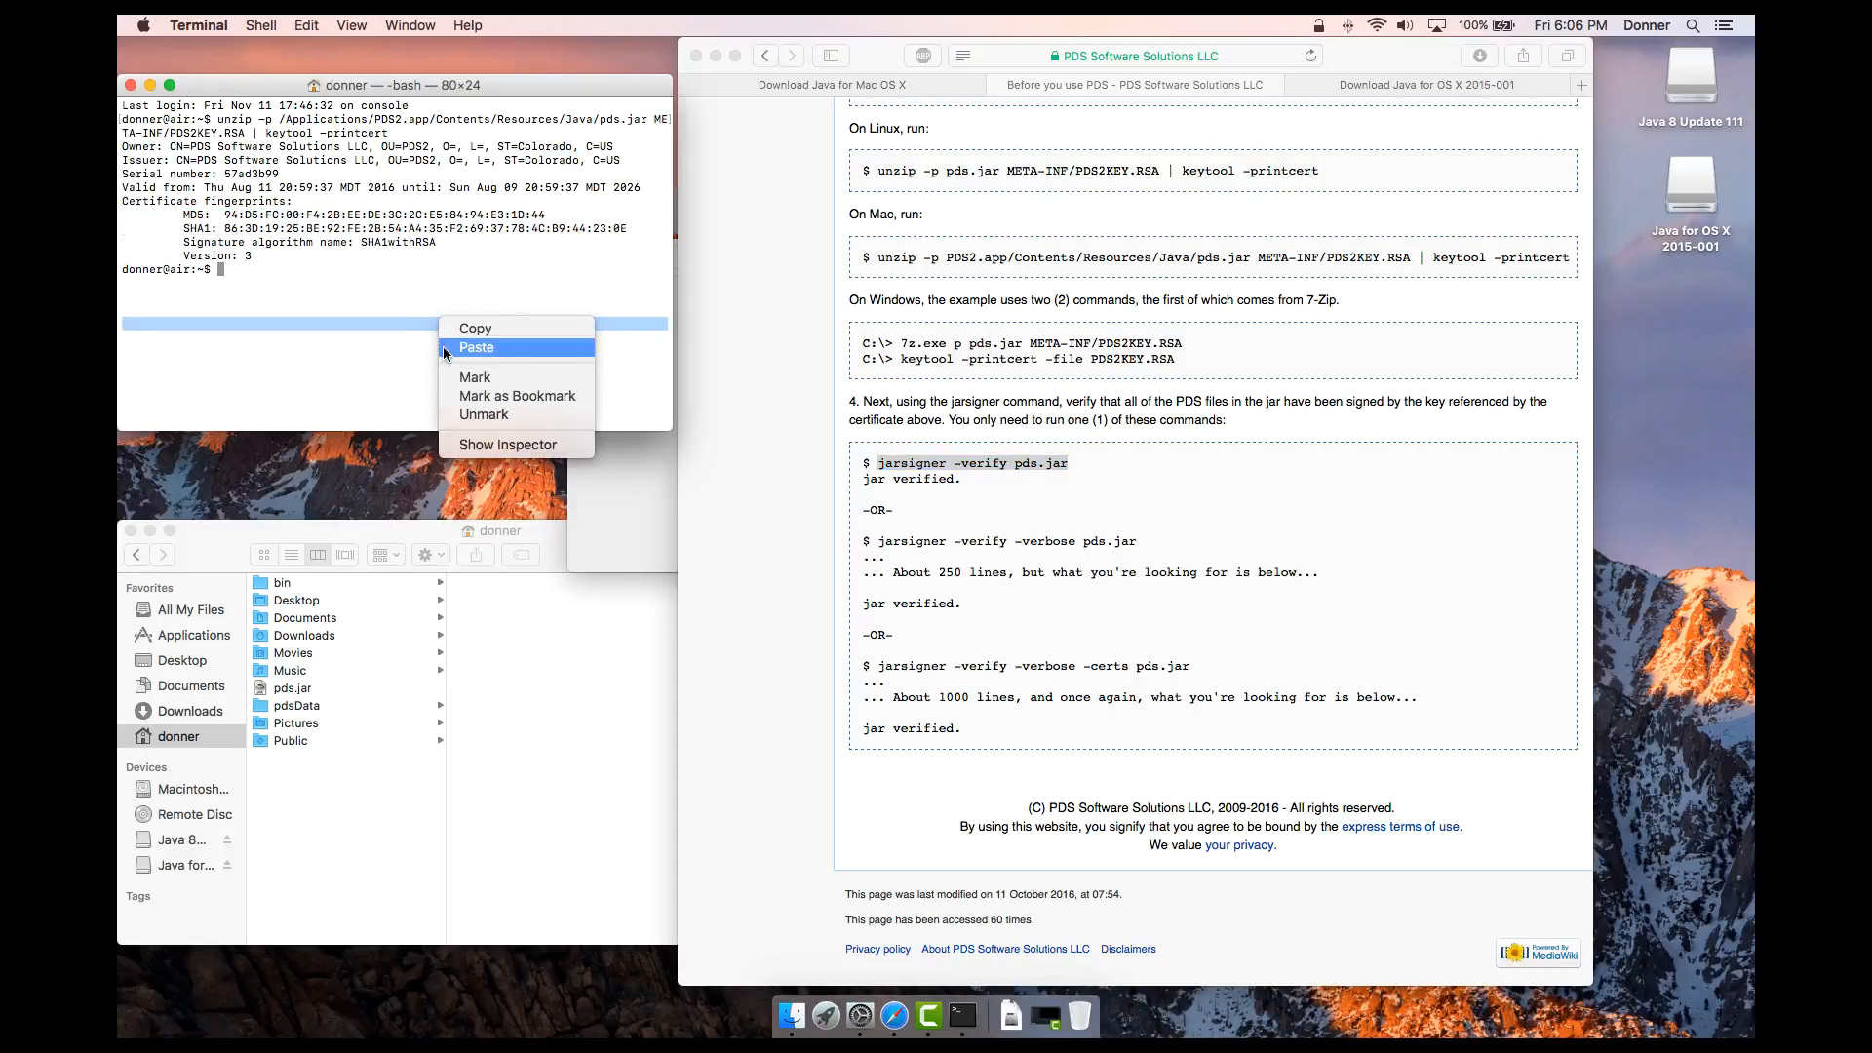
pyautogui.click(443, 343)
# Insert the path /Applications/PDS2.app/Contents/Resources/Java/ before pds.jar in the jarsigner command and run the verification.
pyautogui.hotkey('alt', 'Left')
pyautogui.hotkey('alt', 'Left')
pyautogui.moveTo(281, 118); pyautogui.dragTo(600, 118)
pyautogui.press('super+c')
pyautogui.rightClick(451, 283)
pyautogui.click(487, 312)
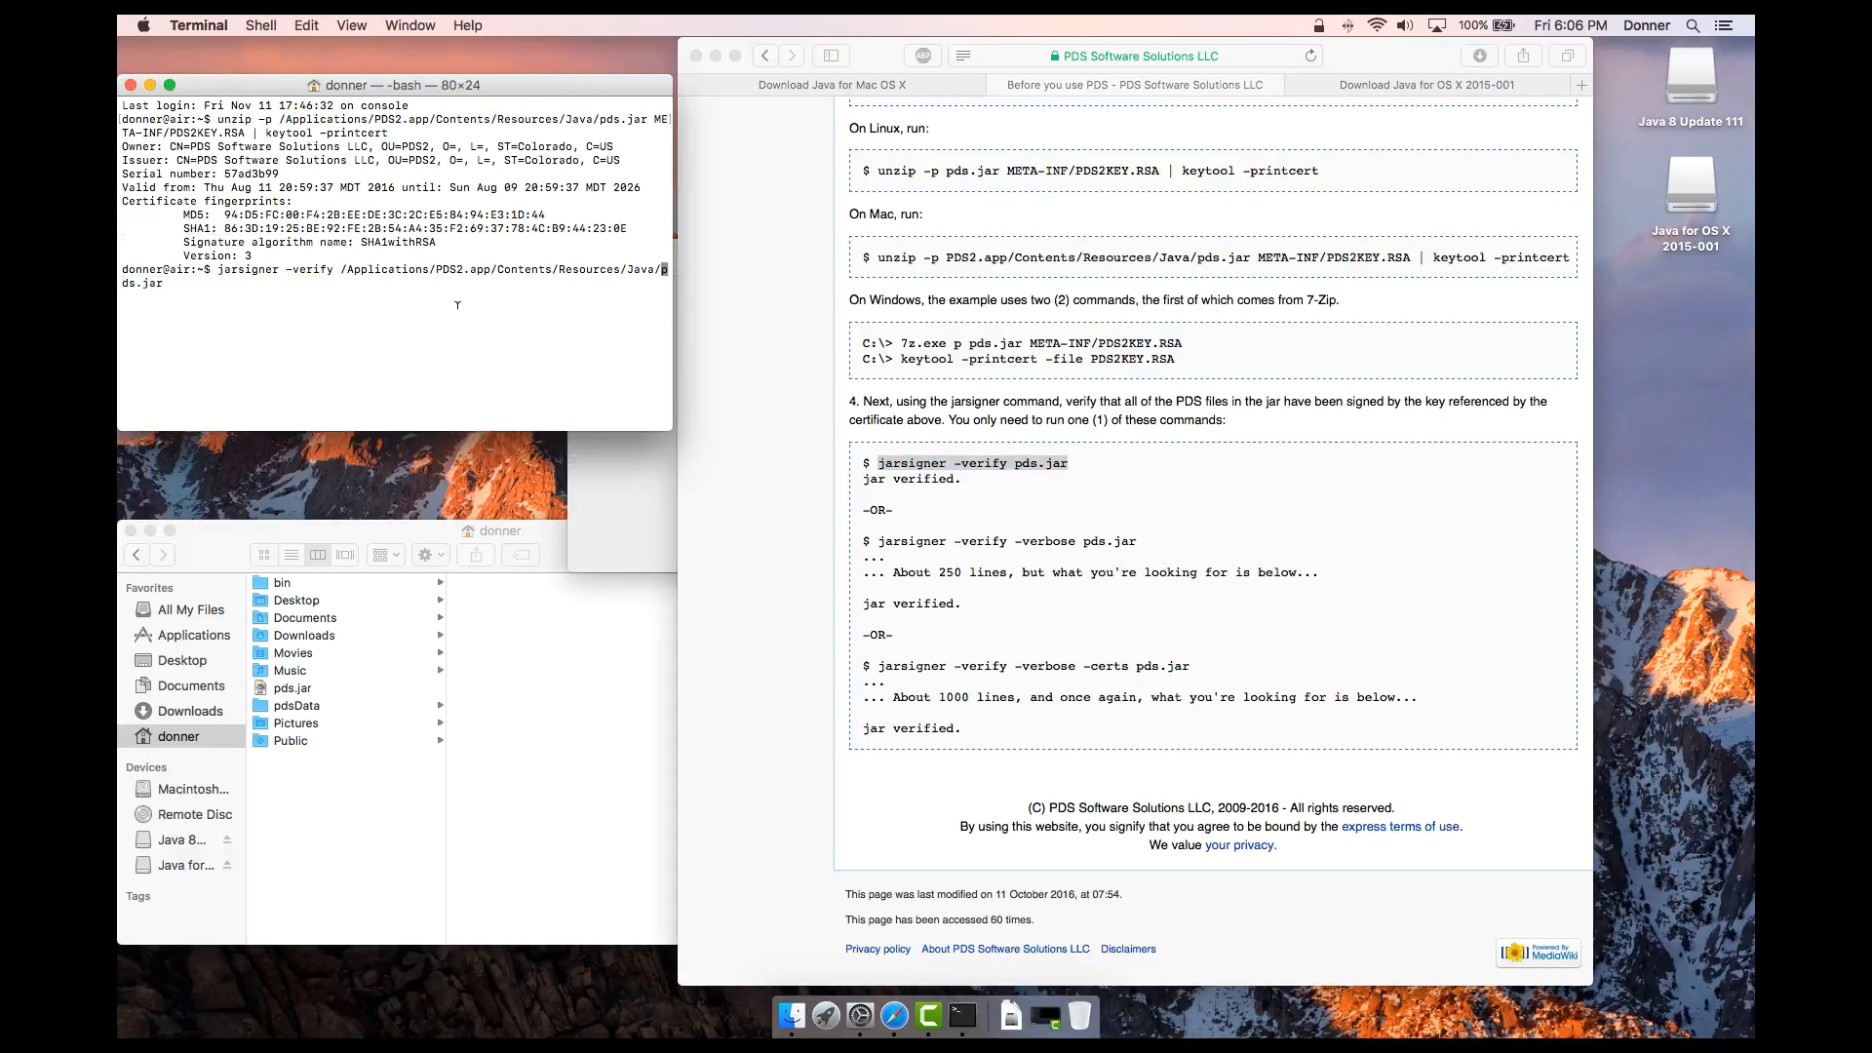
pyautogui.press('Return')
# Try to launch PDS2 from Launchpad and dismiss the unidentified developer alert.
pyautogui.click(826, 1017)
pyautogui.click(827, 1019)
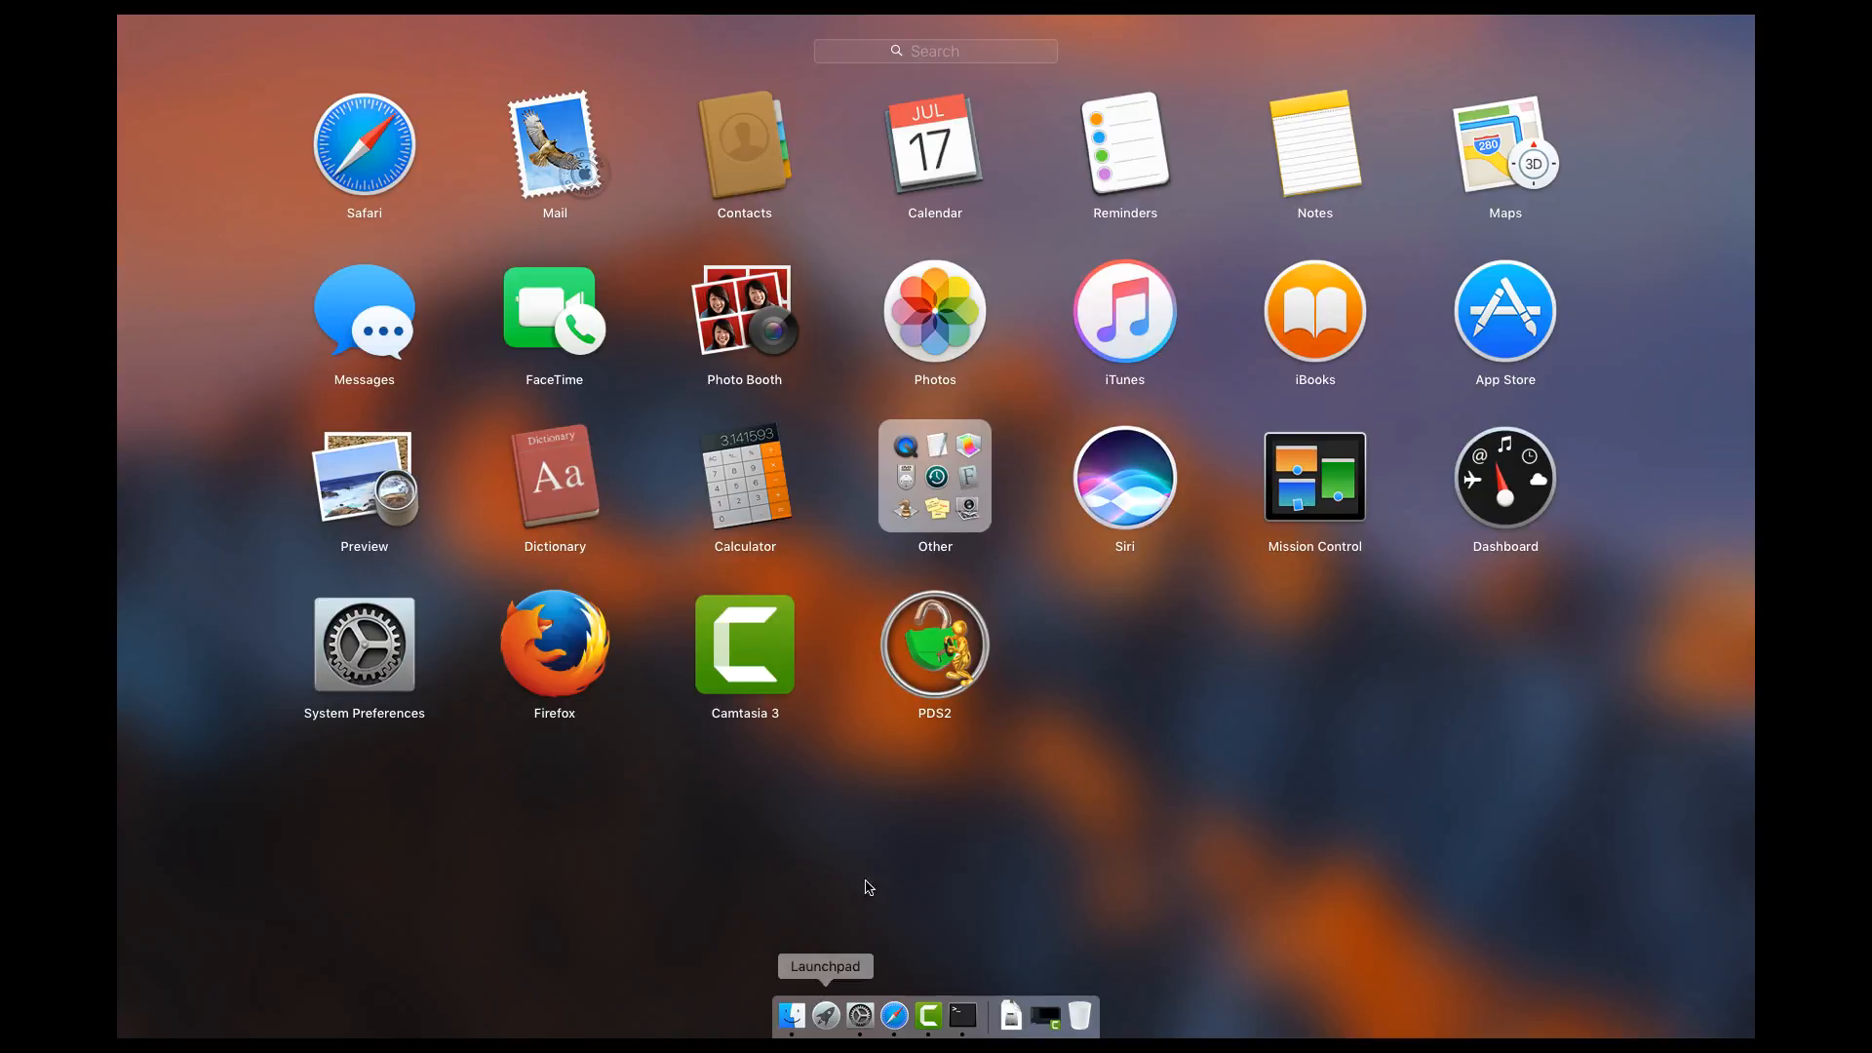
pyautogui.click(900, 641)
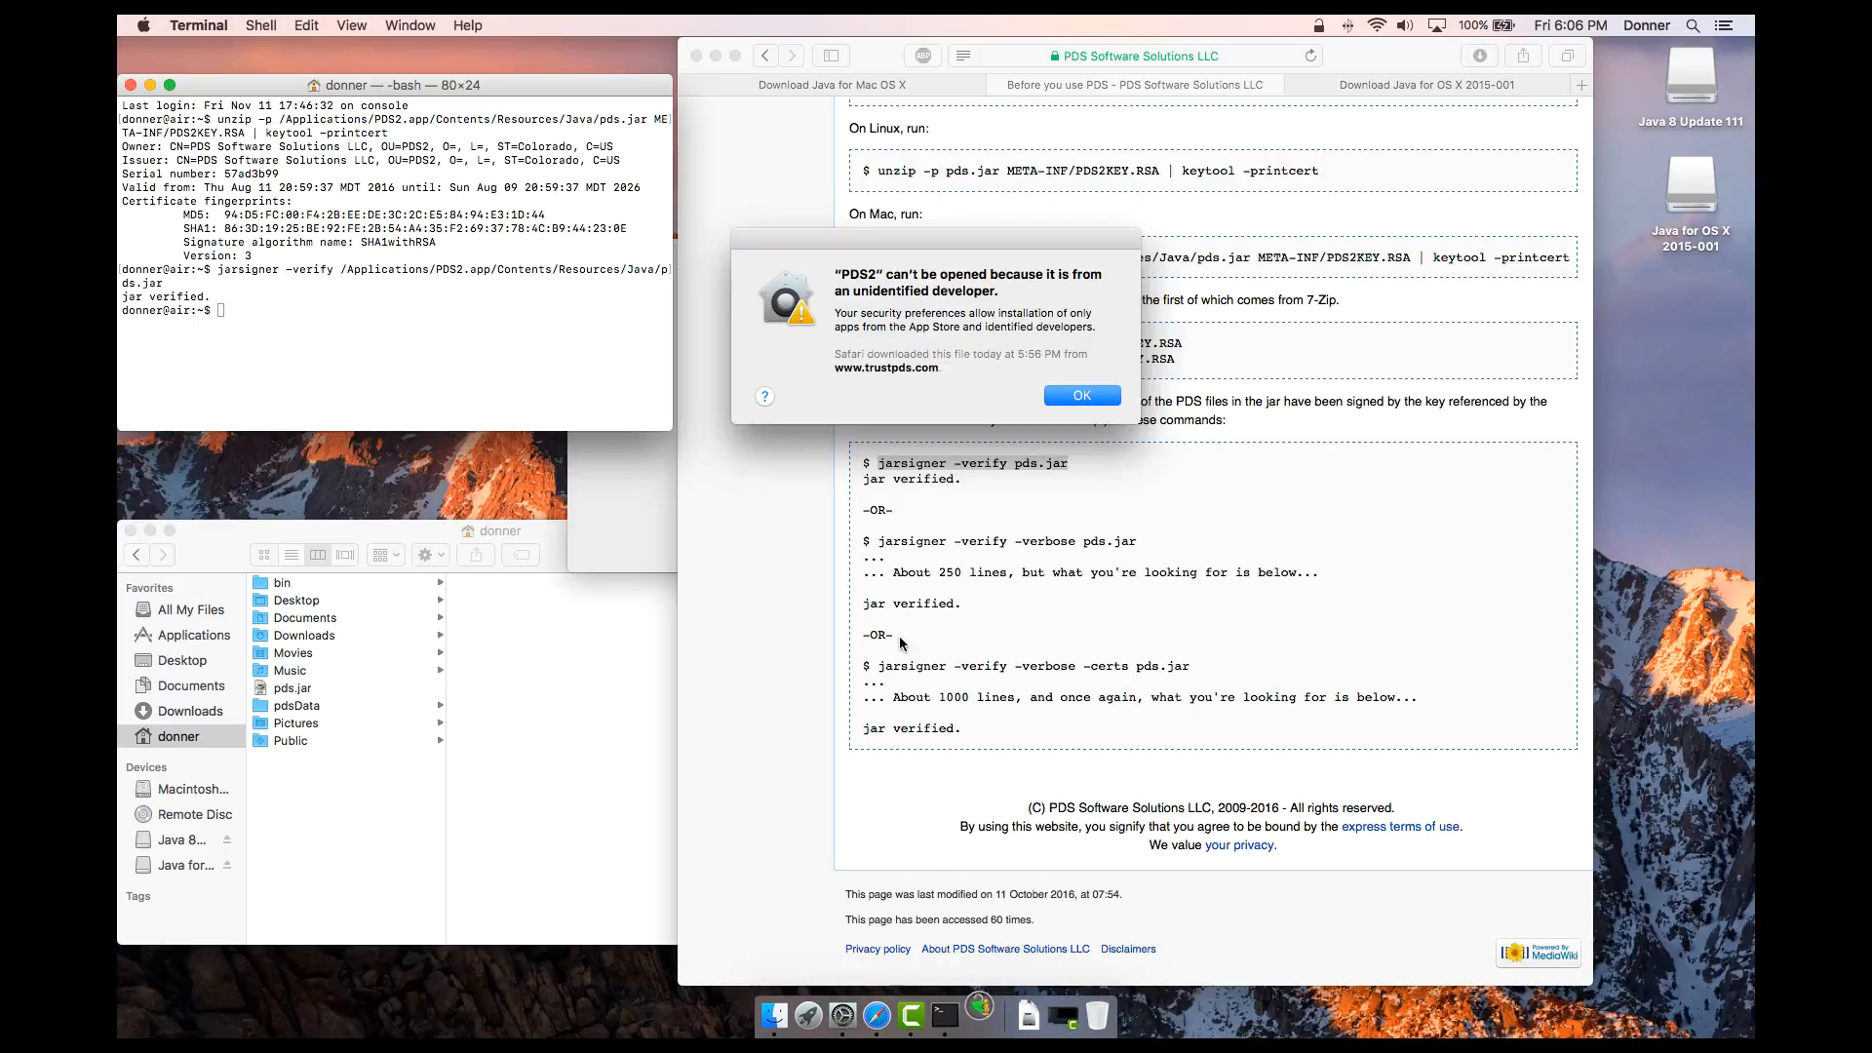
pyautogui.click(1081, 396)
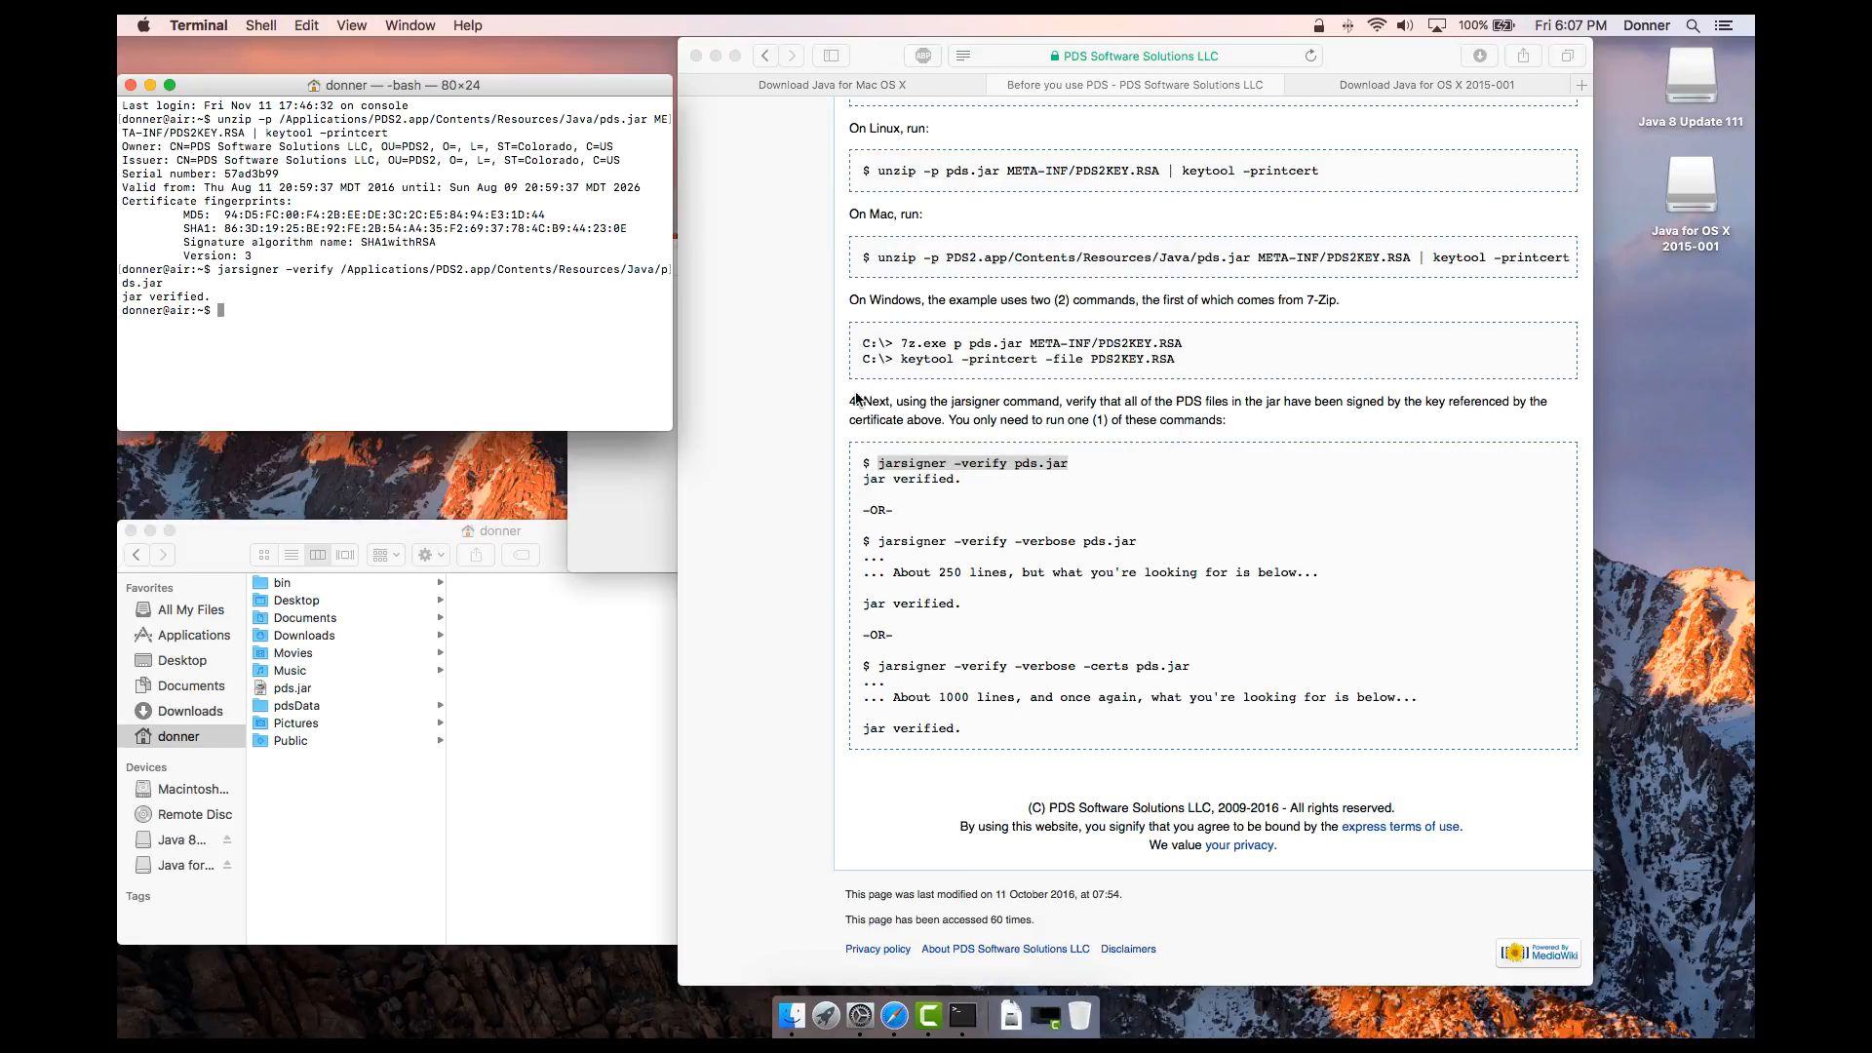
# Open PDS2 from the Applications folder in Finder, approve running it despite the unidentified developer, and dismiss the Thank You message.
pyautogui.click(220, 639)
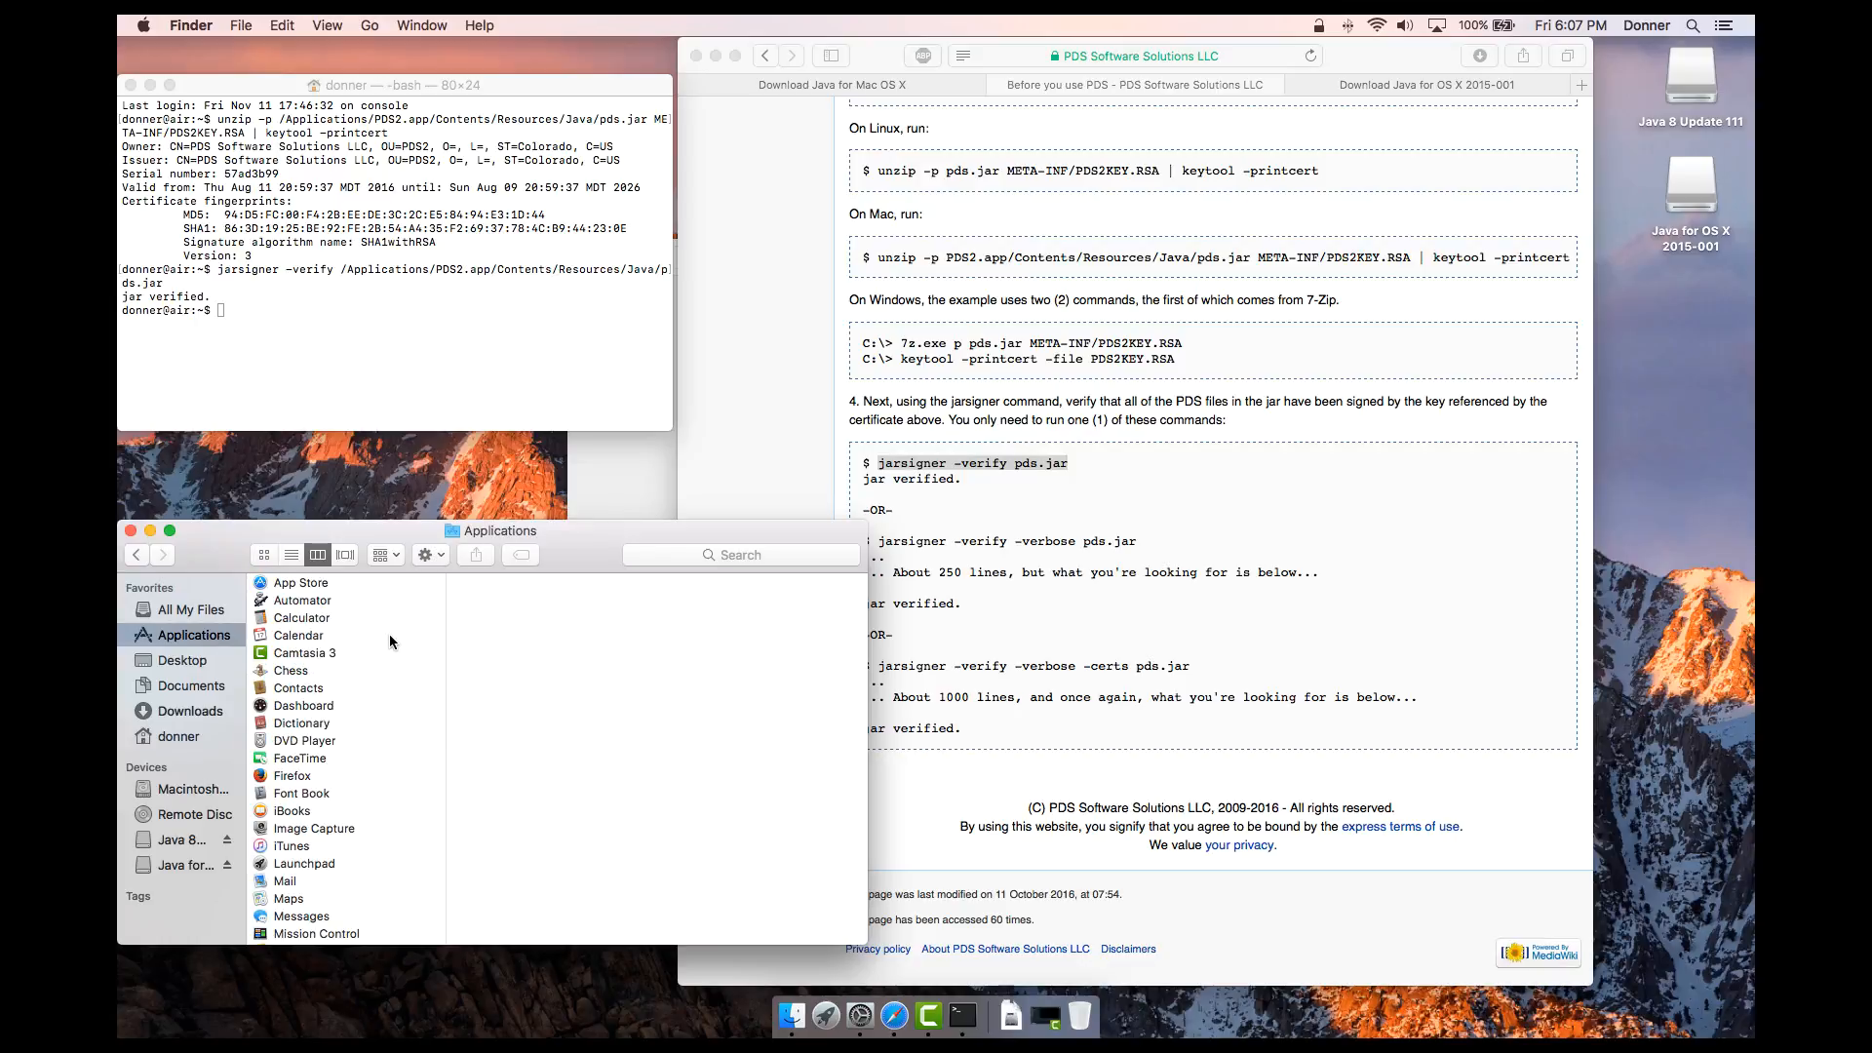
pyautogui.scroll(-5, 389, 634)
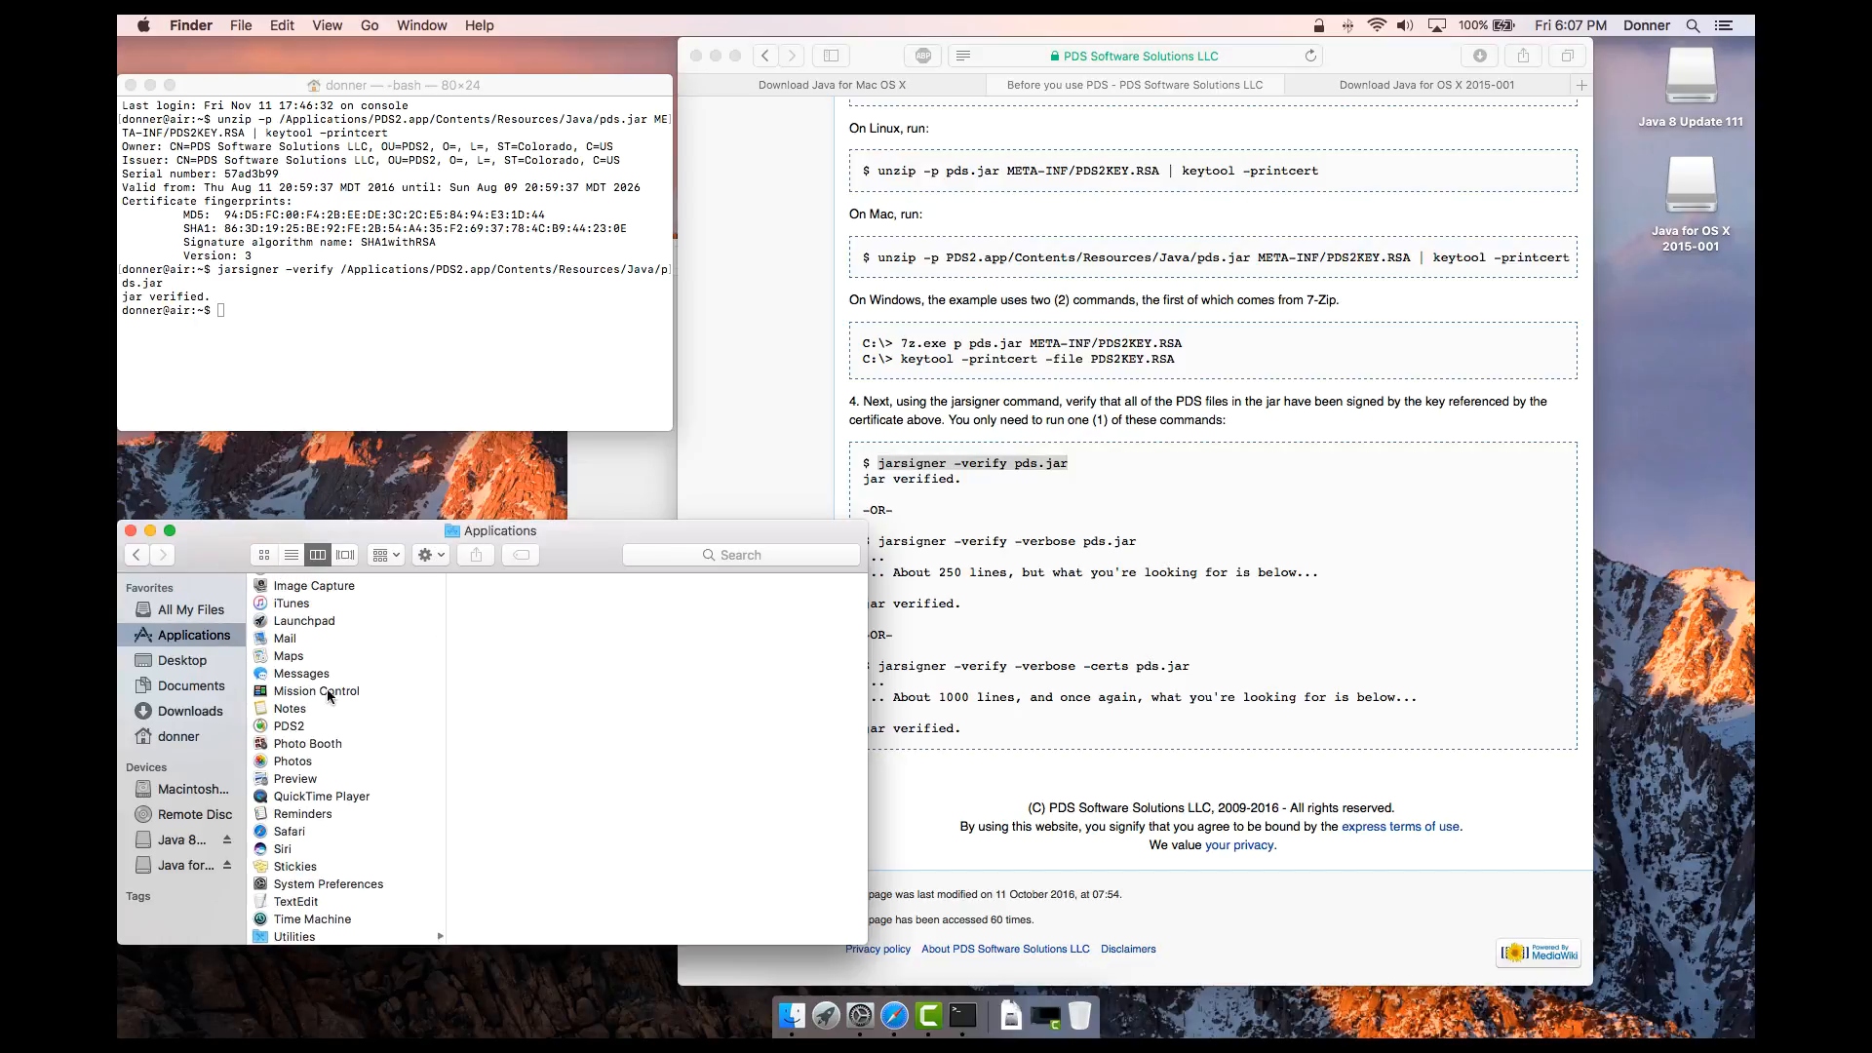
pyautogui.rightClick(344, 733)
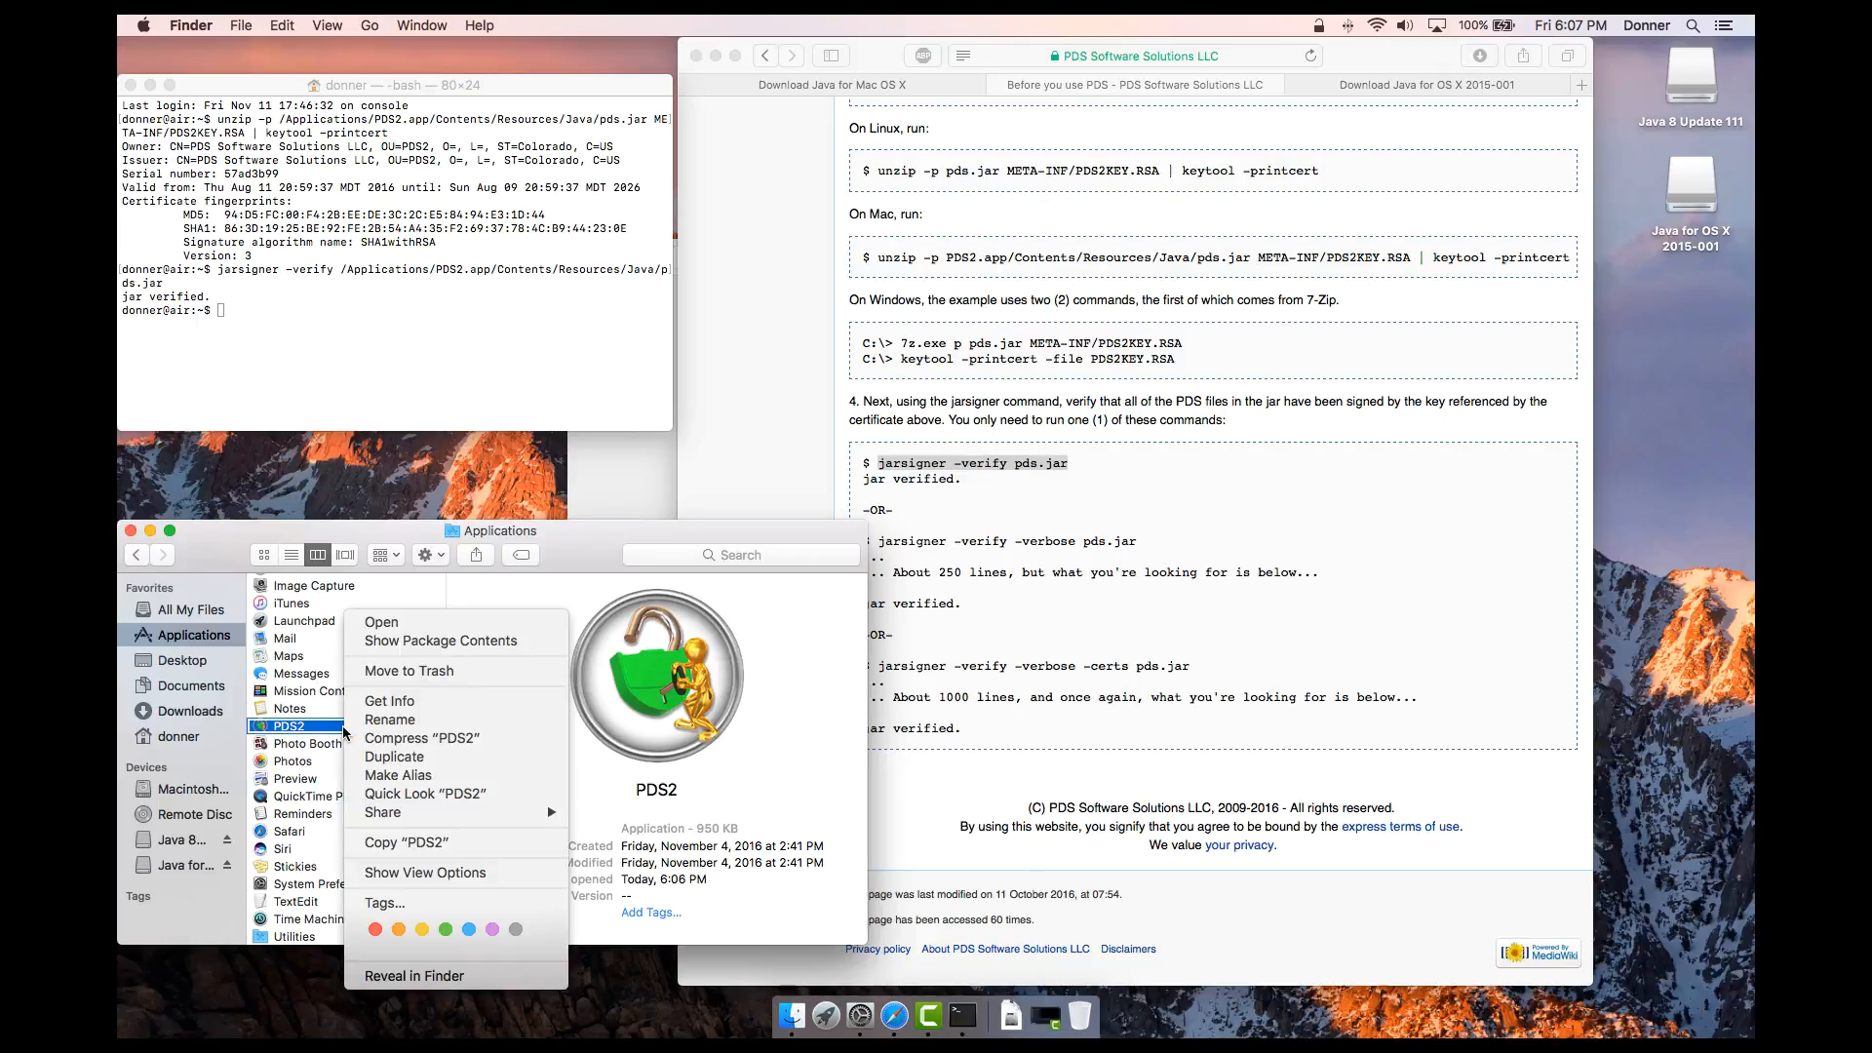
pyautogui.click(381, 623)
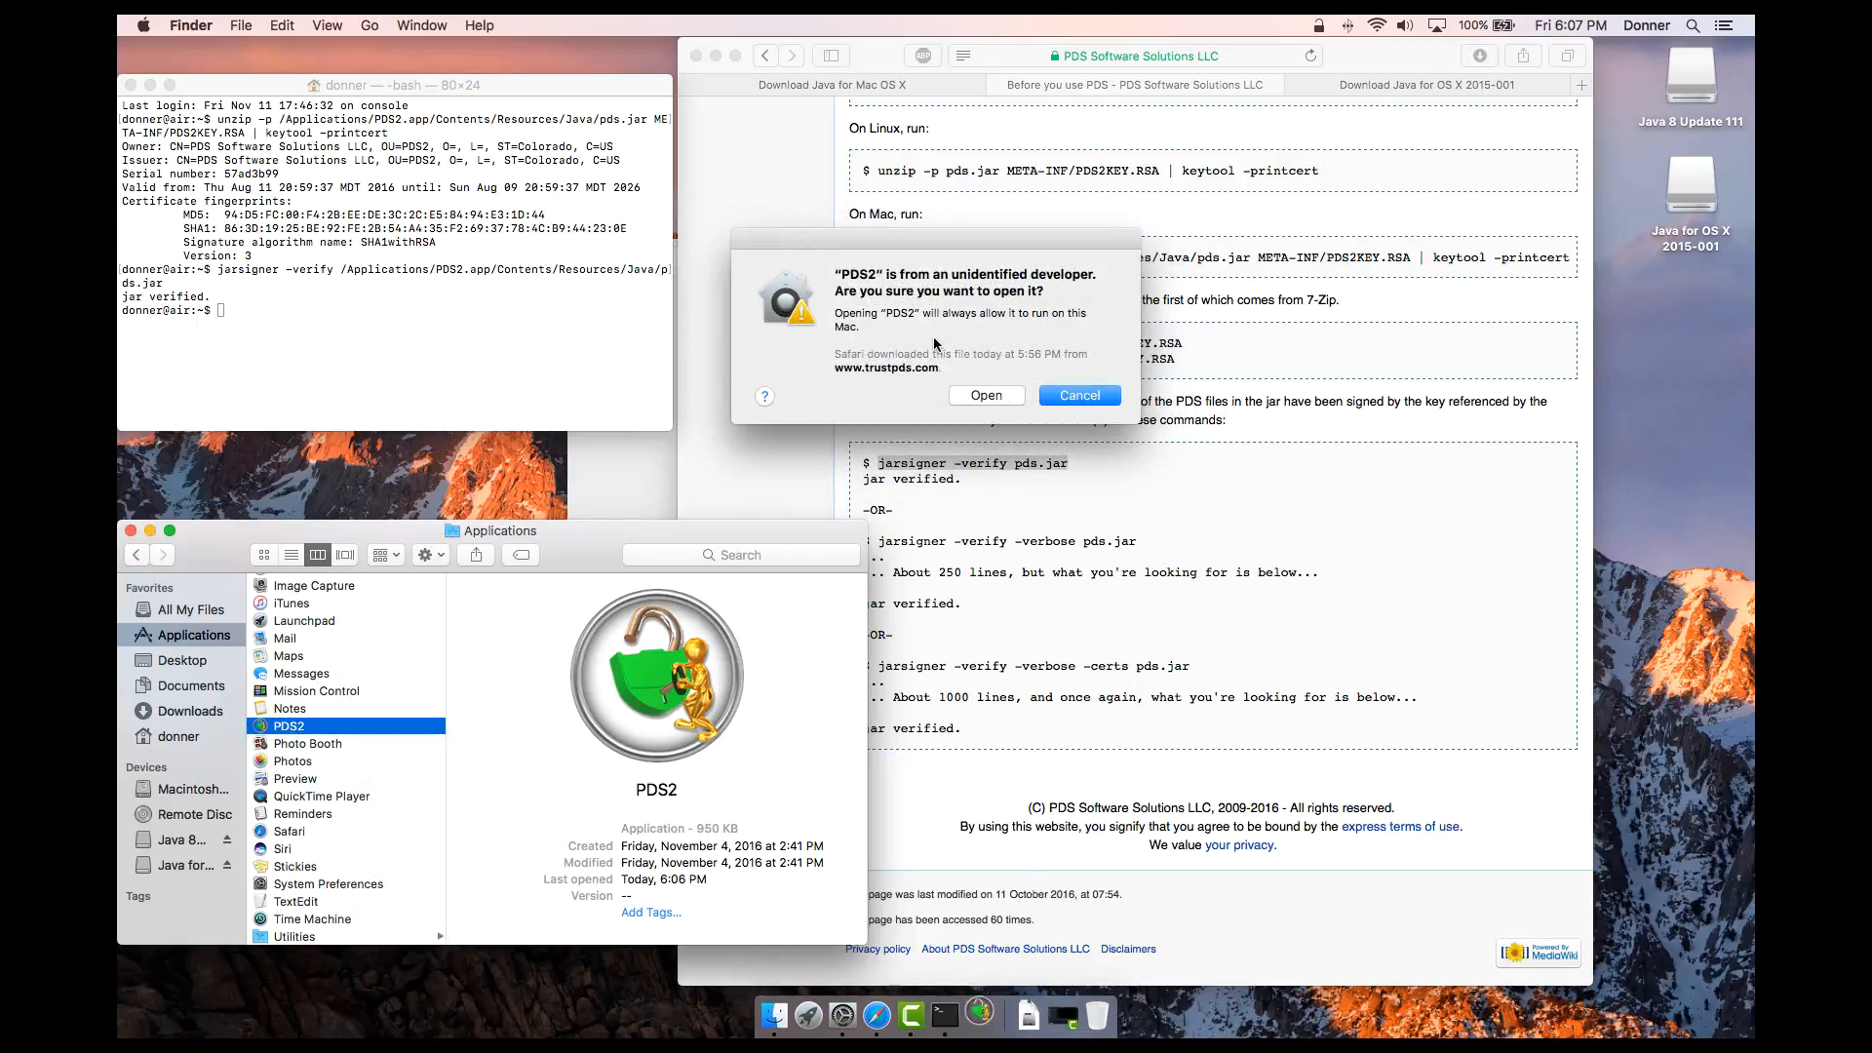
pyautogui.click(984, 396)
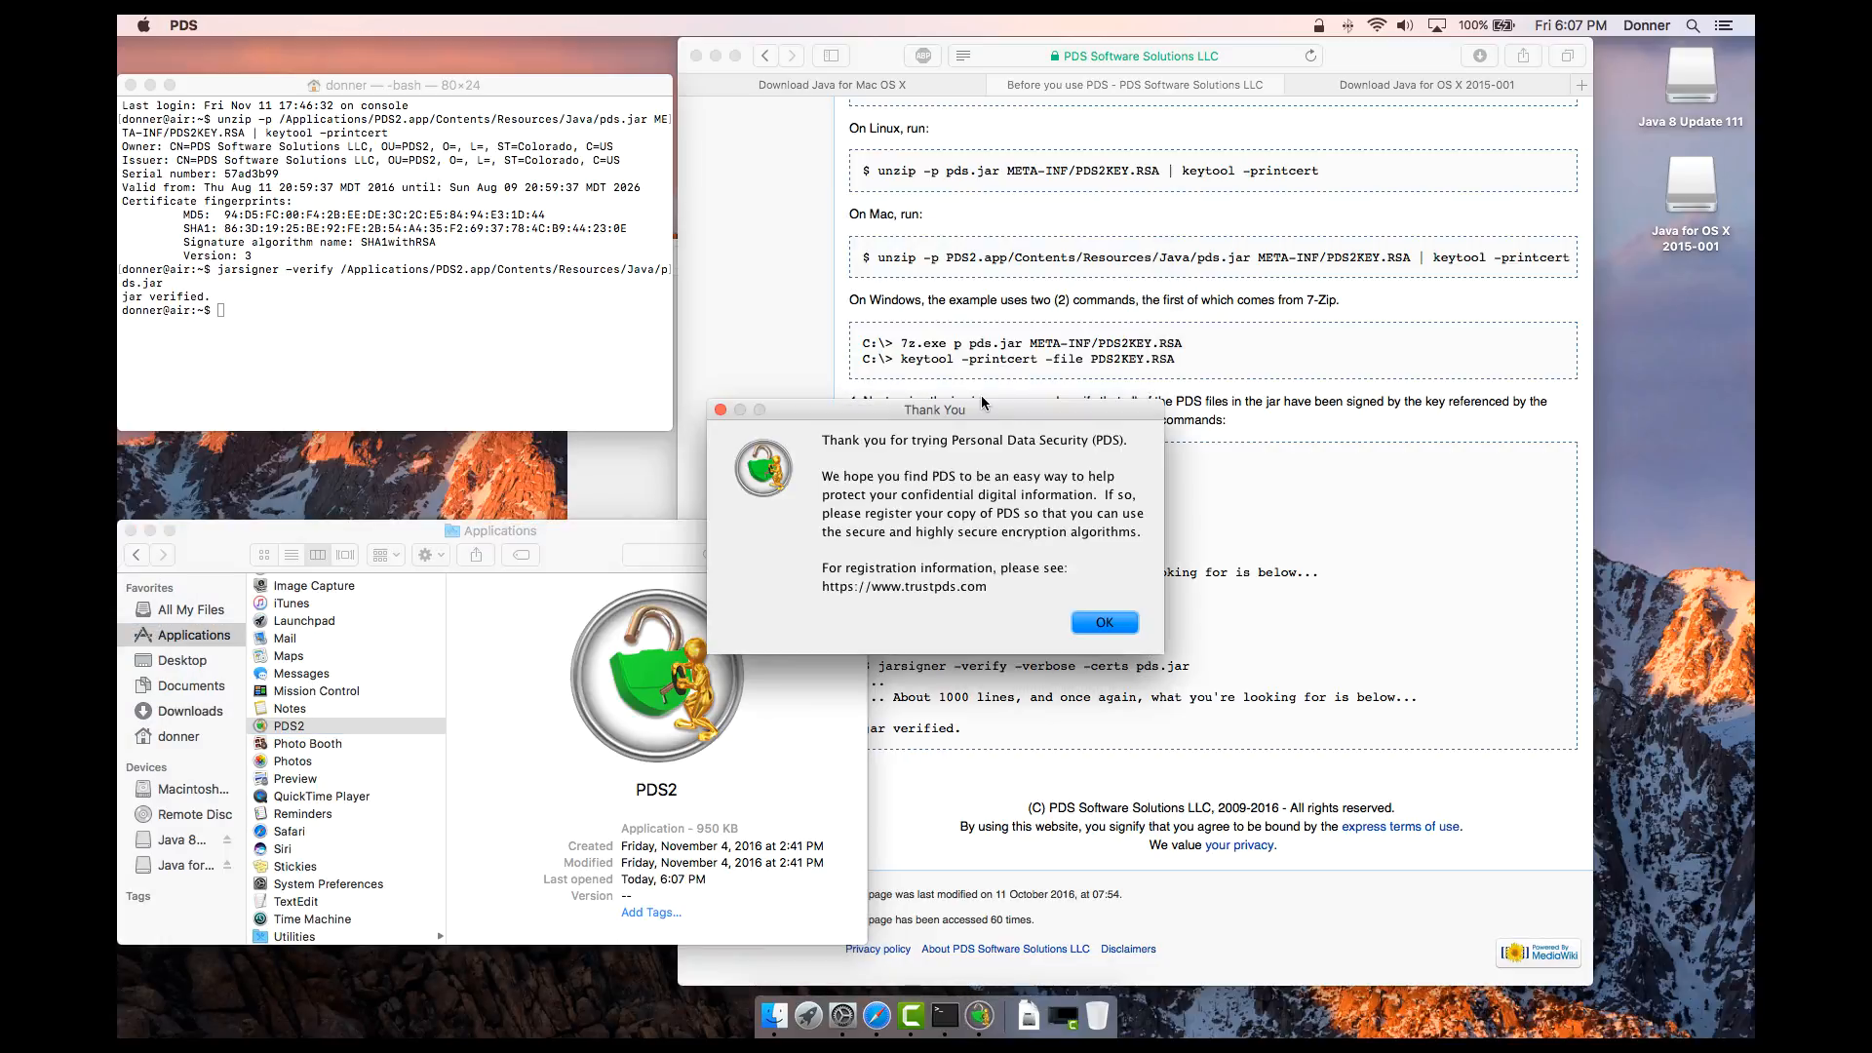
pyautogui.click(1085, 624)
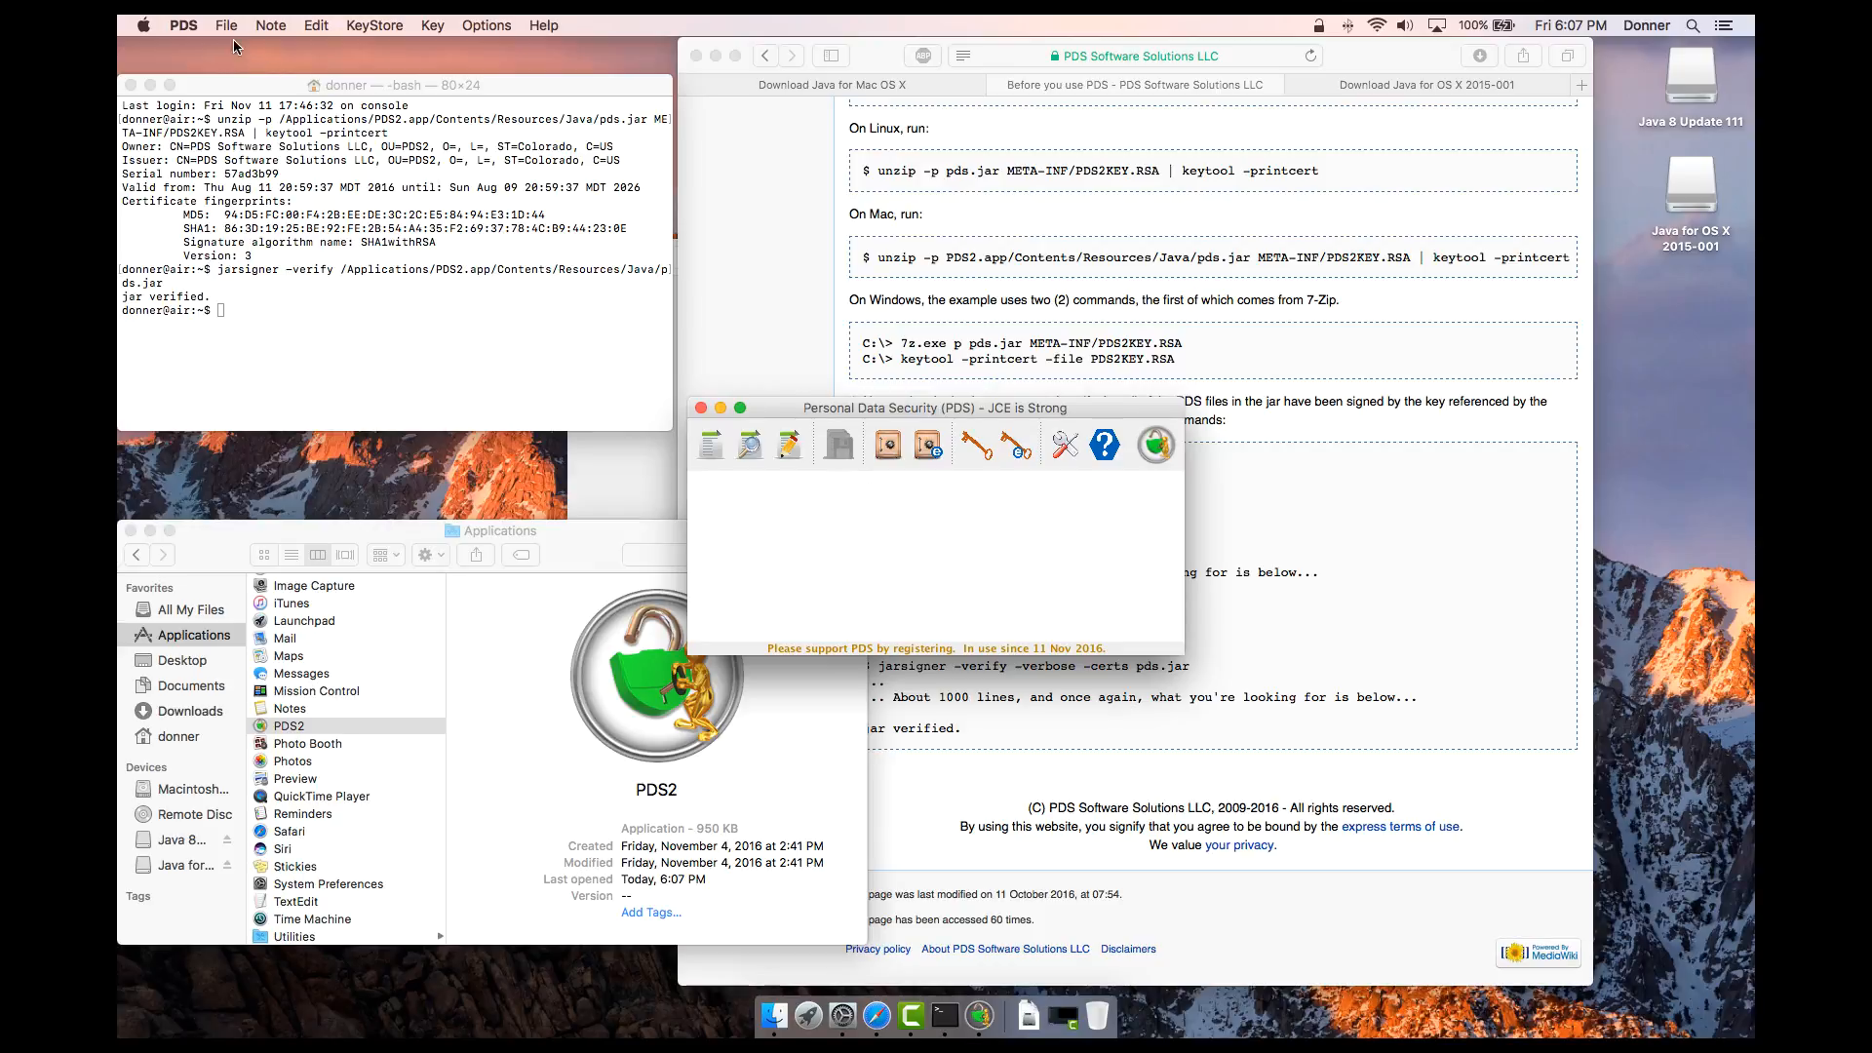
# Show the About PDS information to check the application's version, registration and Java details.
pyautogui.click(178, 29)
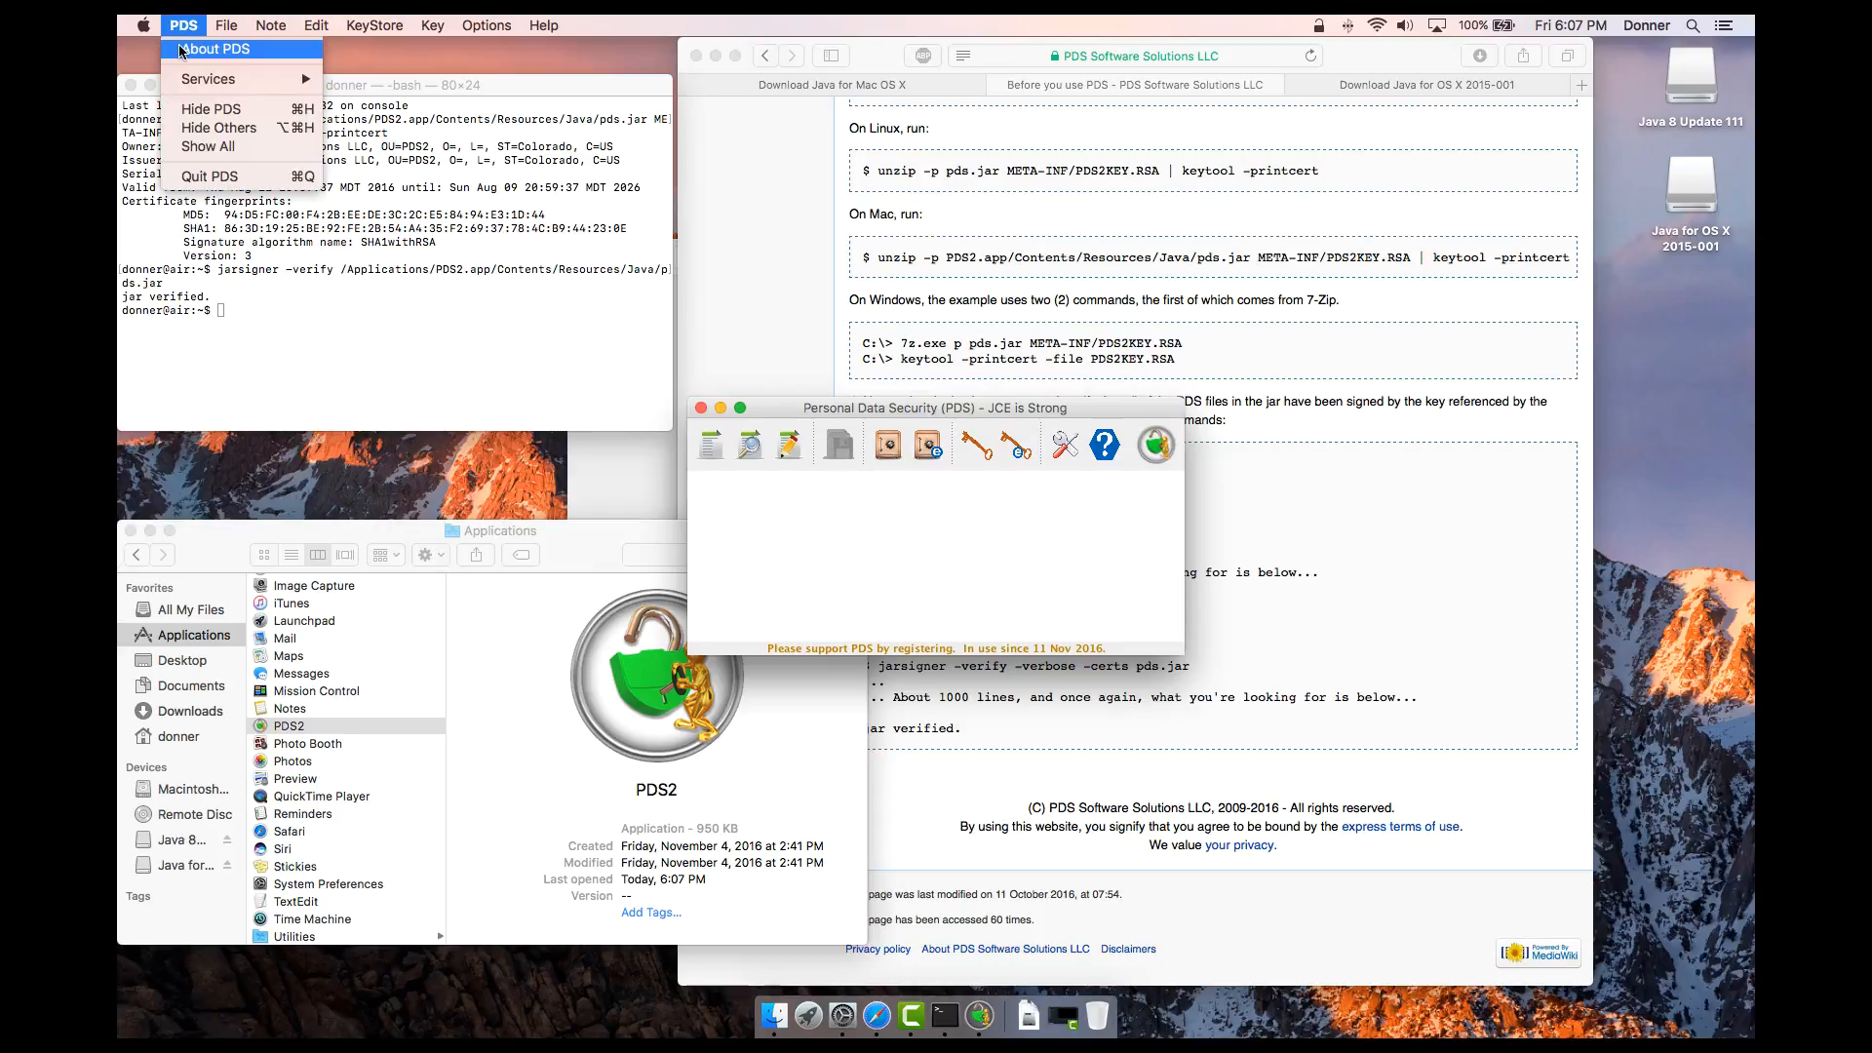
pyautogui.click(180, 49)
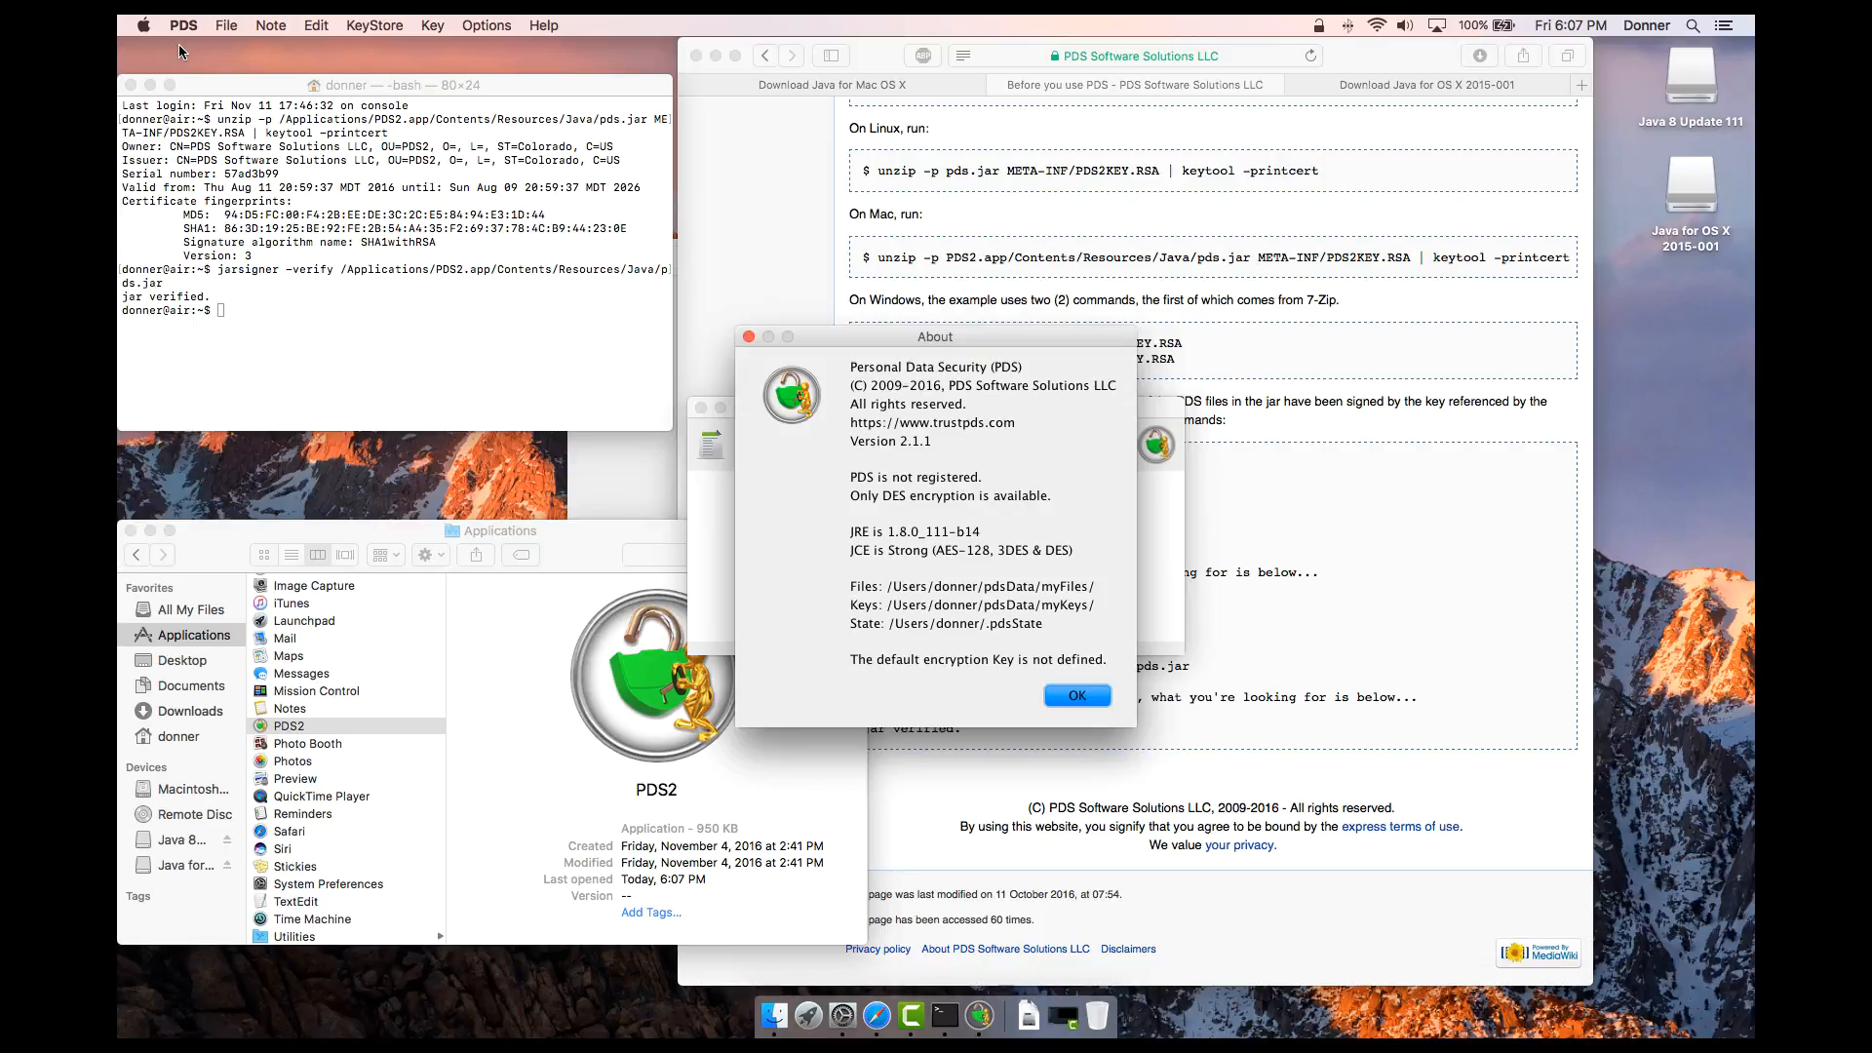